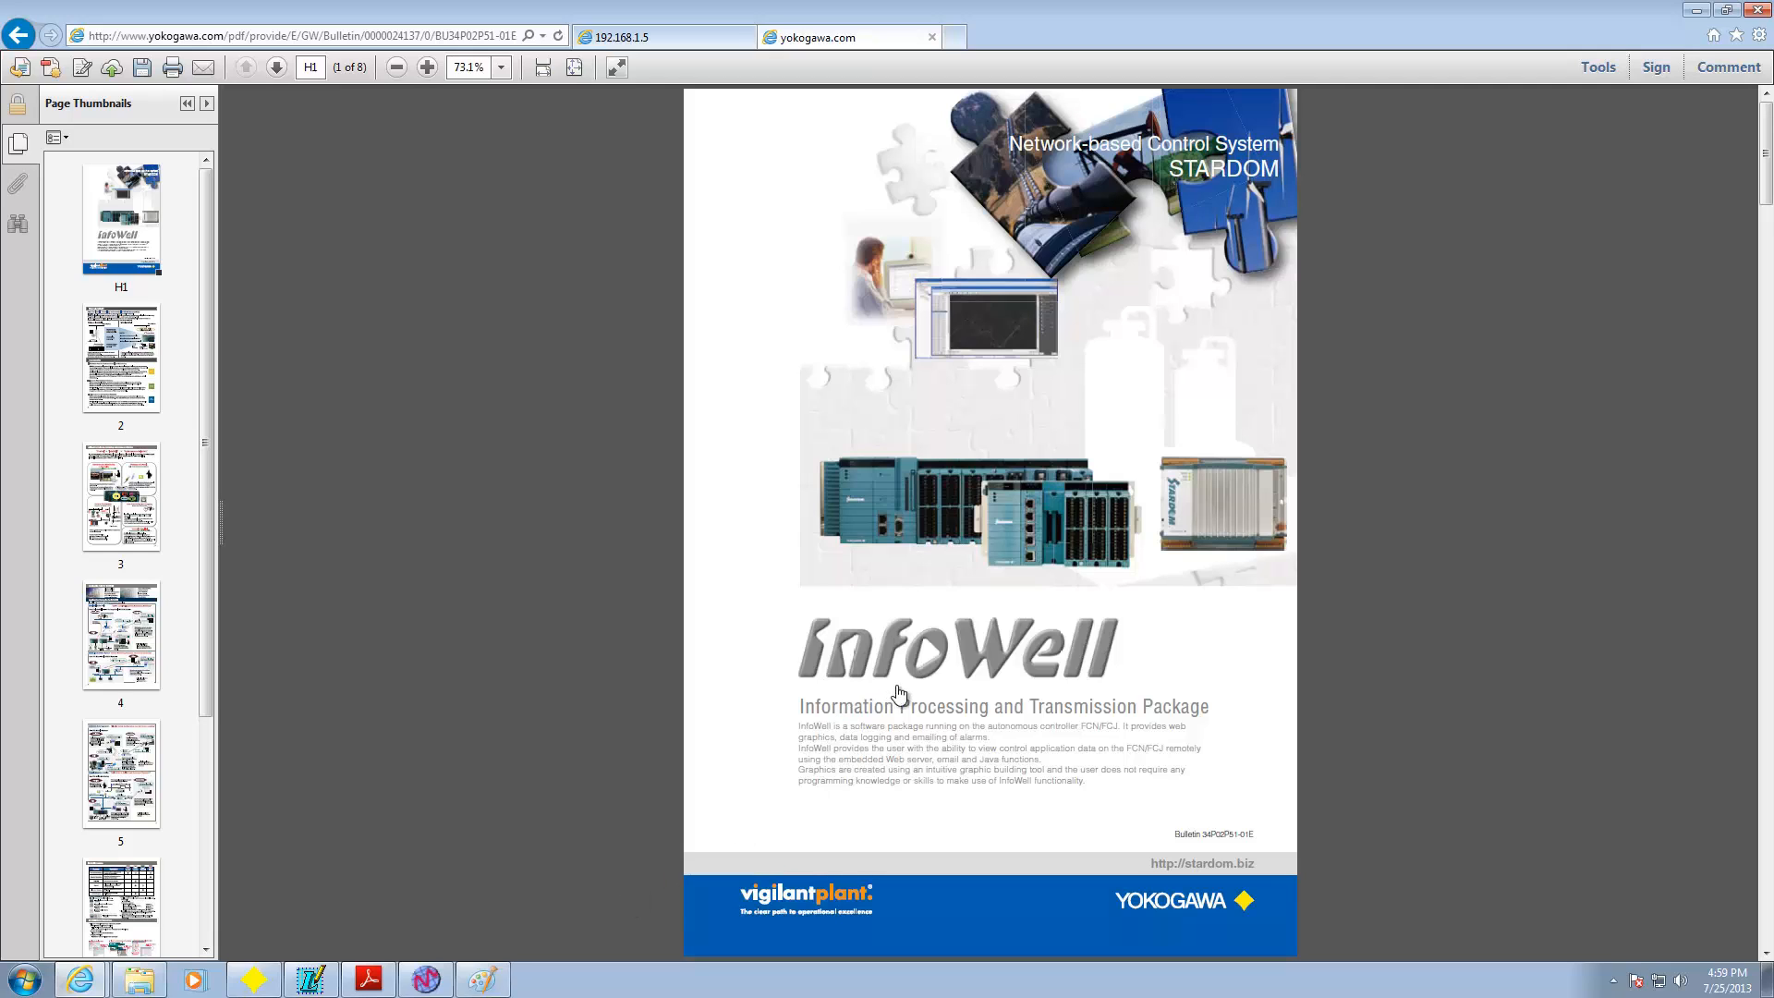
- Show the STARDOM_APPF disc's setup.exe and the InfoWell installer screenshot in Paint, and minimize the Paint window
left_click_drag(0, 185, 931, 162)
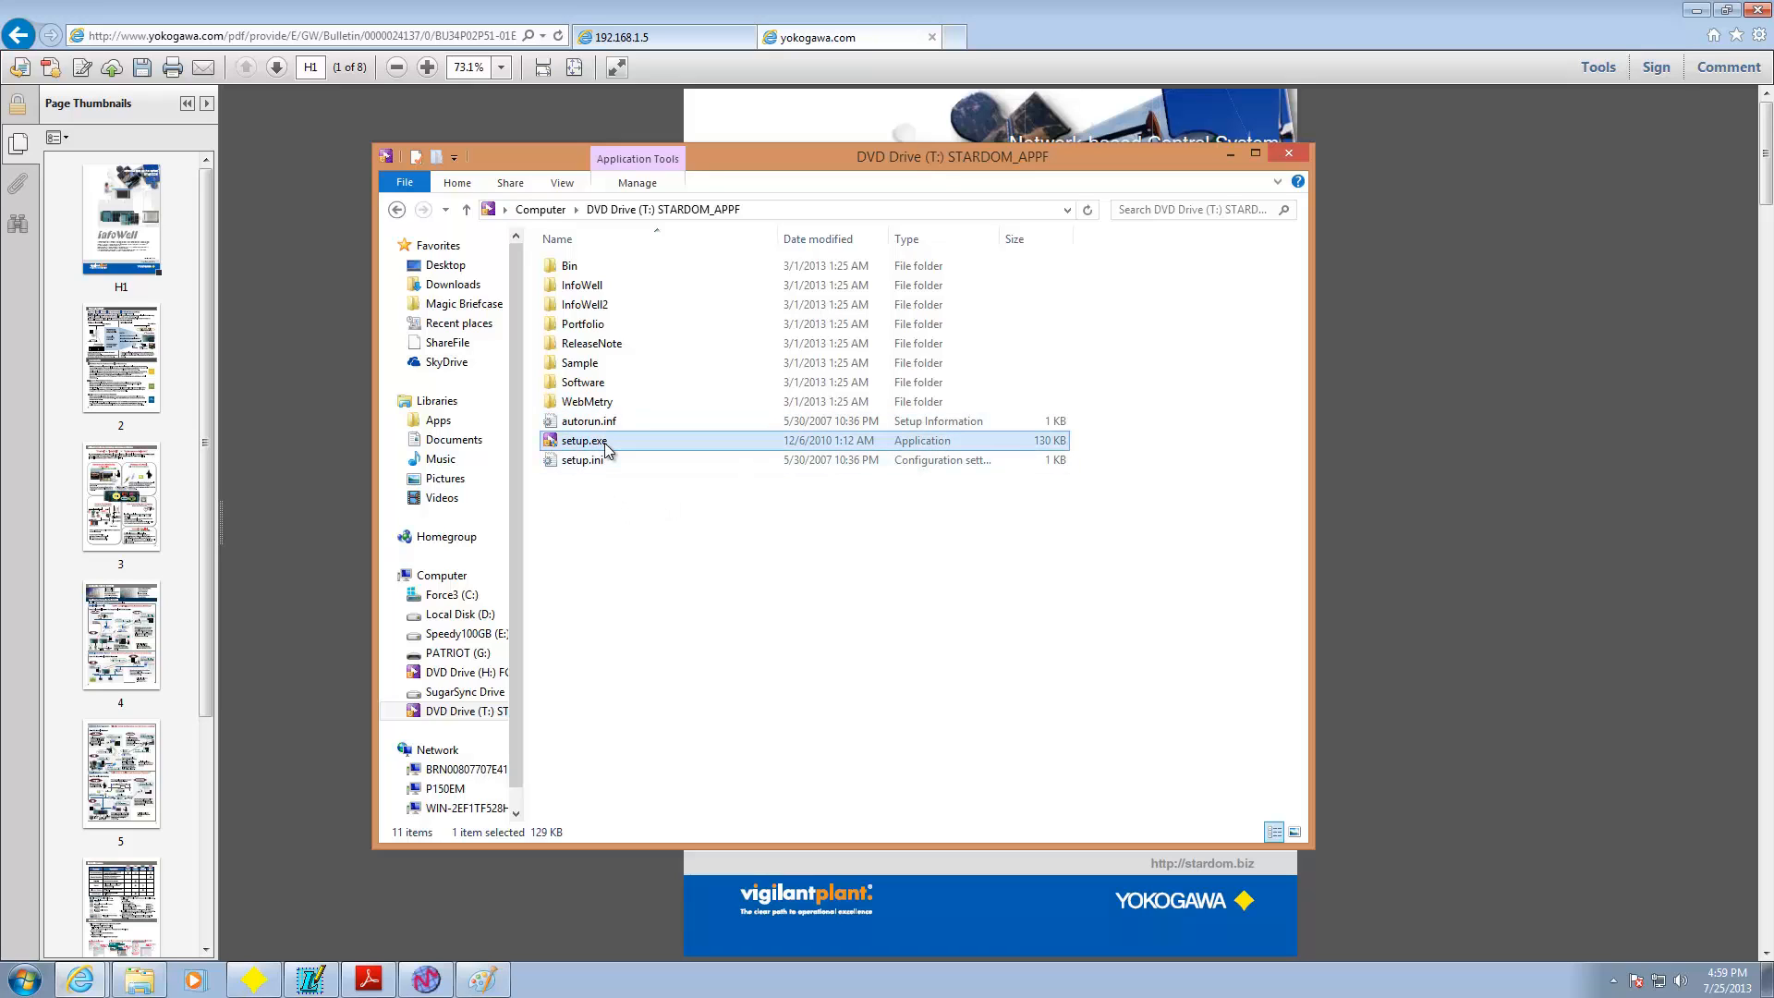
left_click(481, 980)
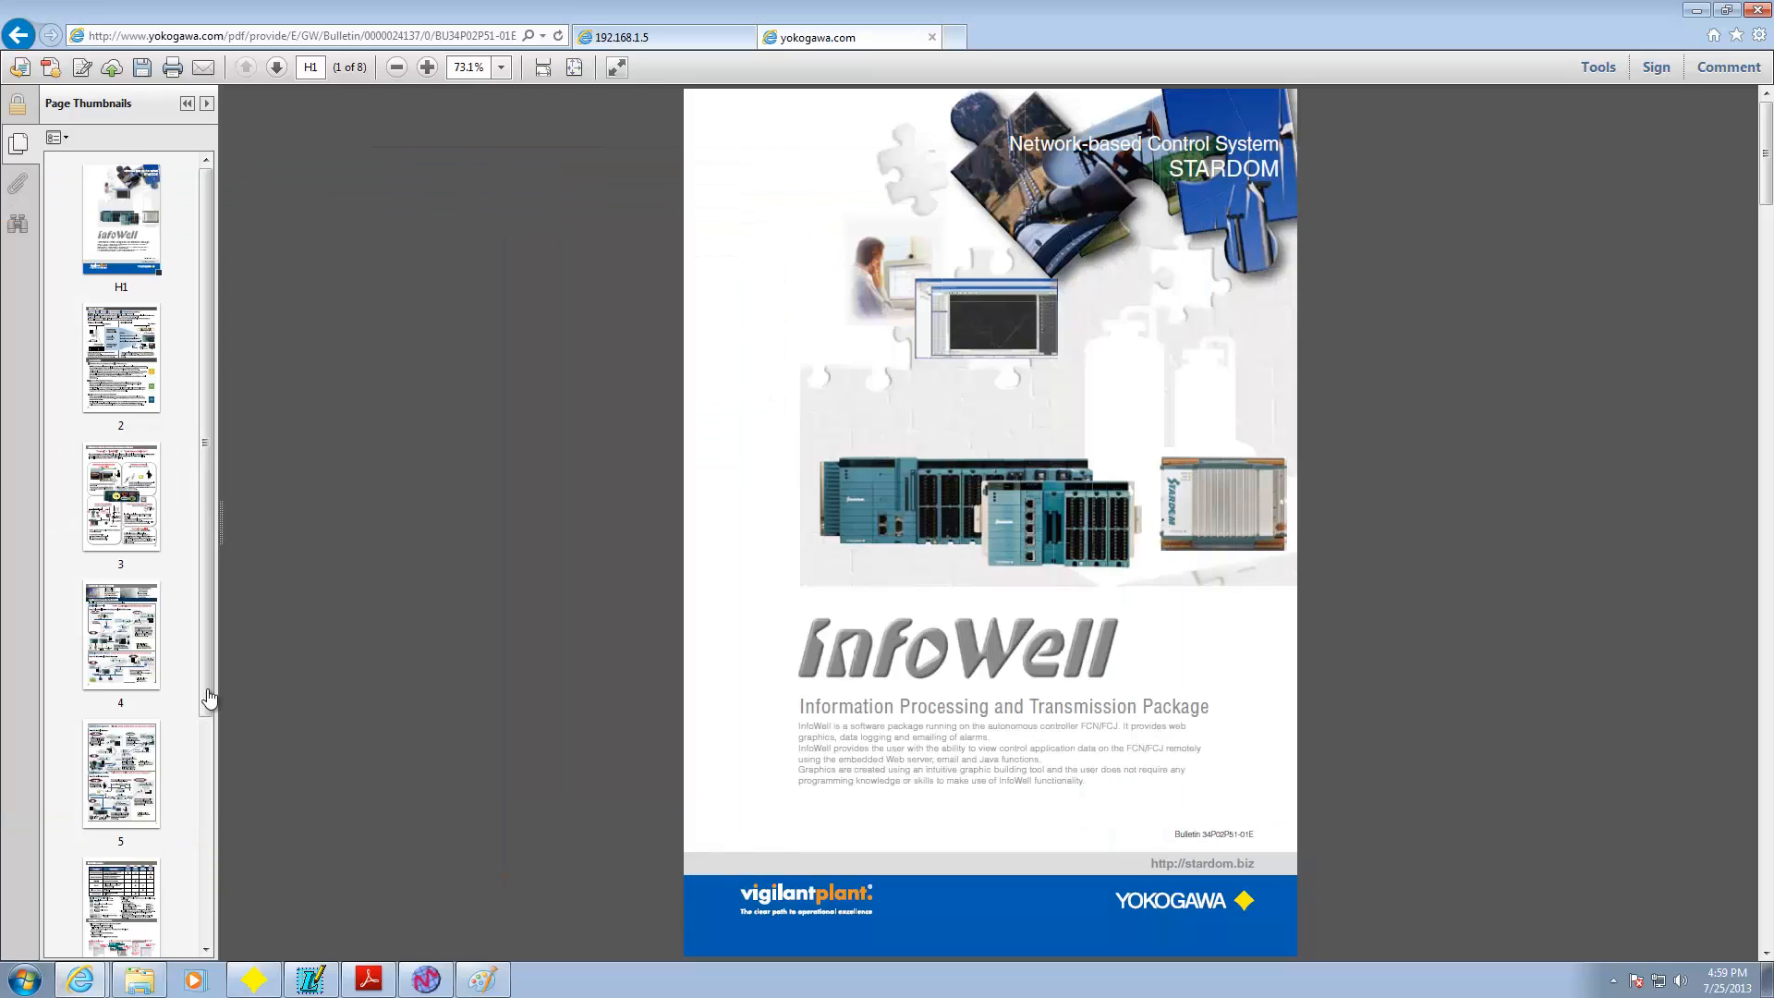
left_click(481, 980)
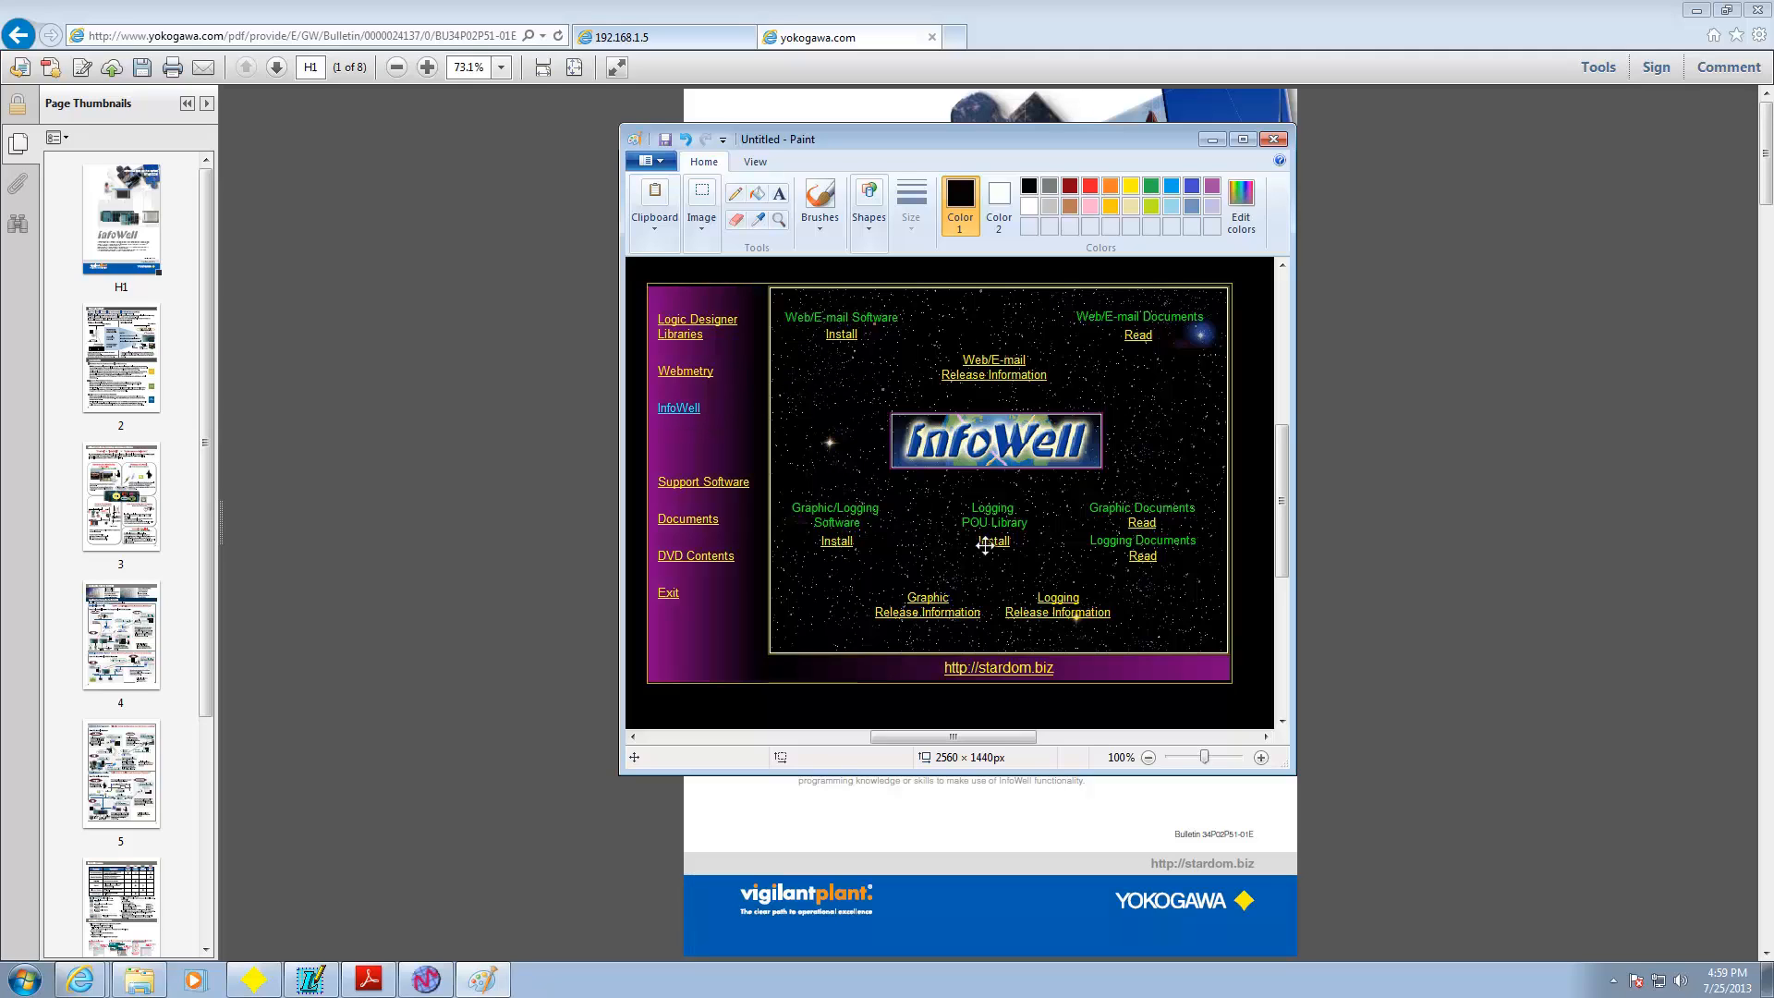
left_click(1219, 140)
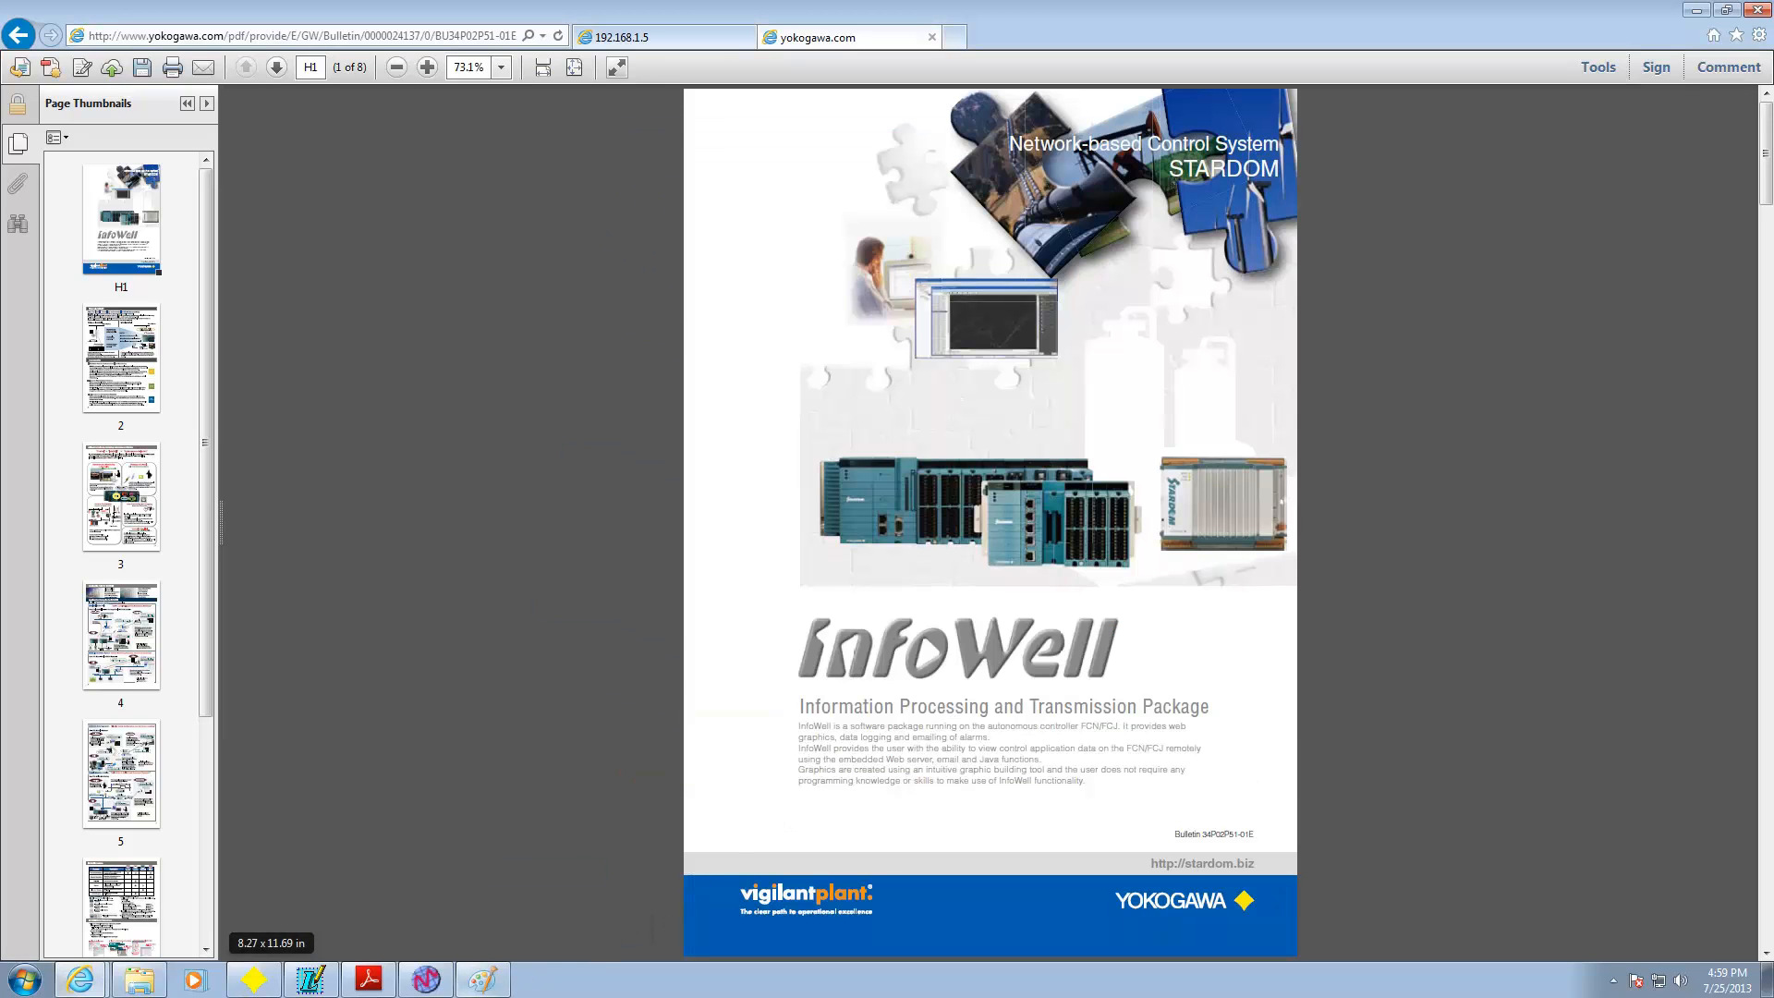
- Switch to Adobe Reader to view the InfoWell Logging Portfolio user's manual, and minimize it
left_click(373, 976)
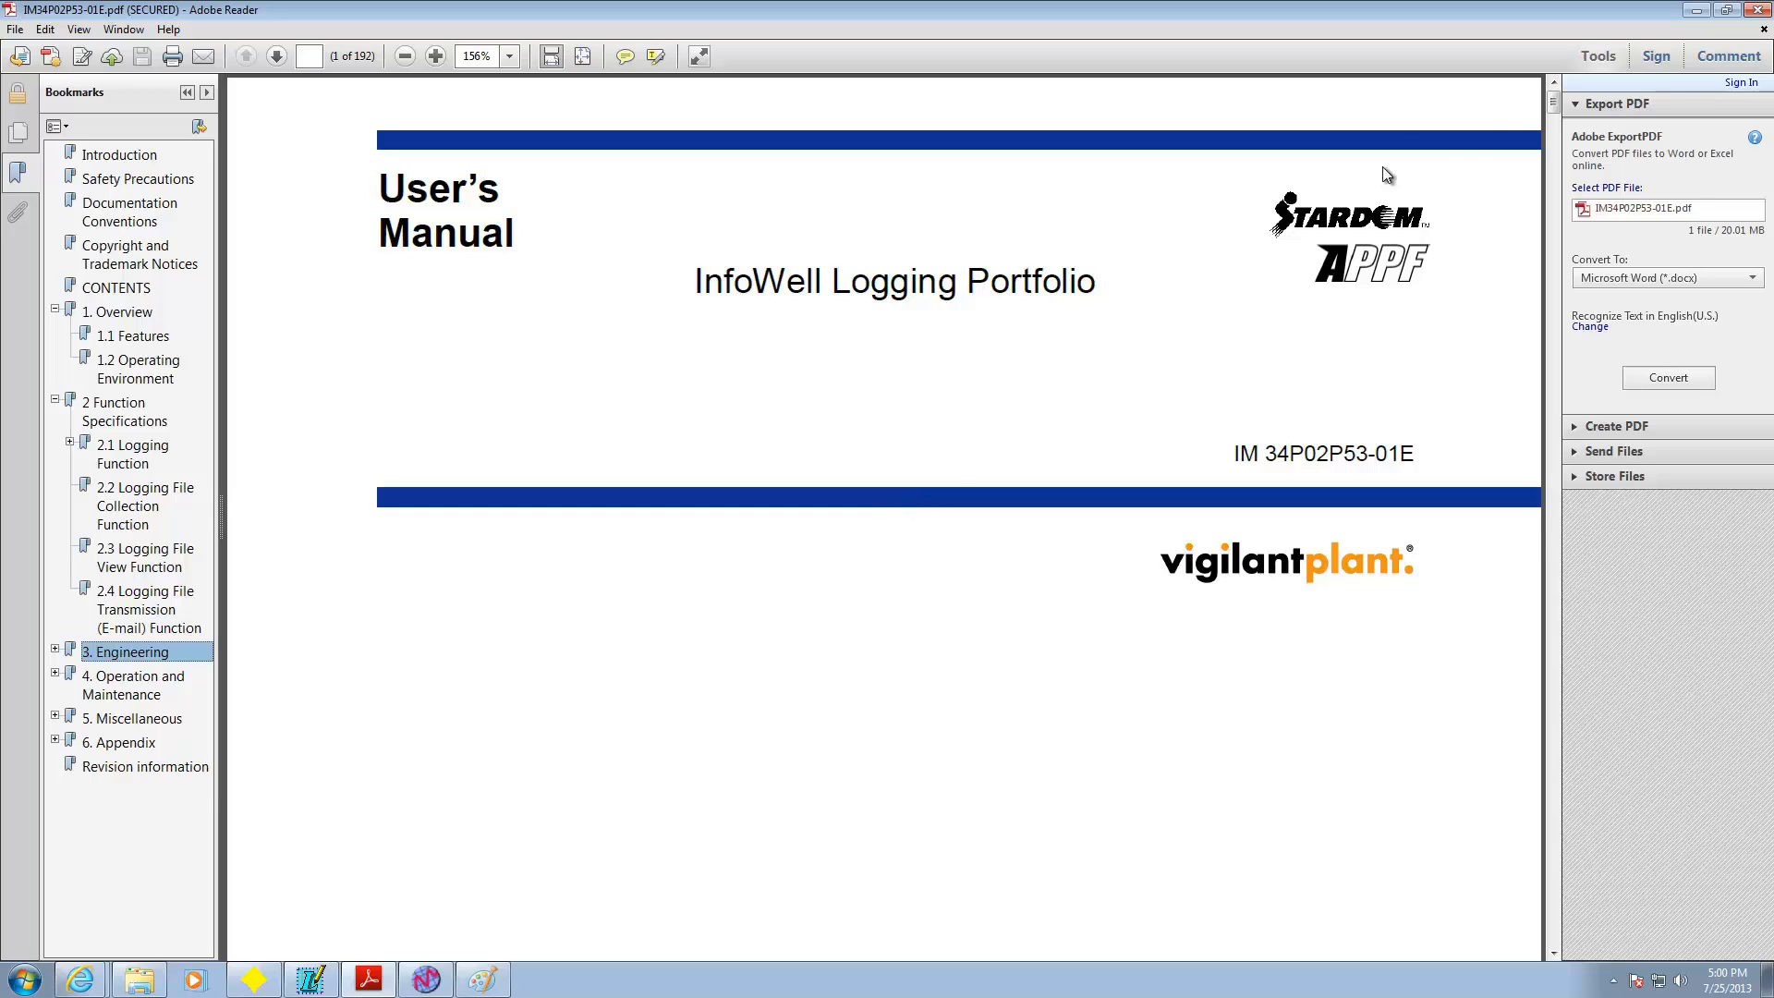
left_click(1698, 12)
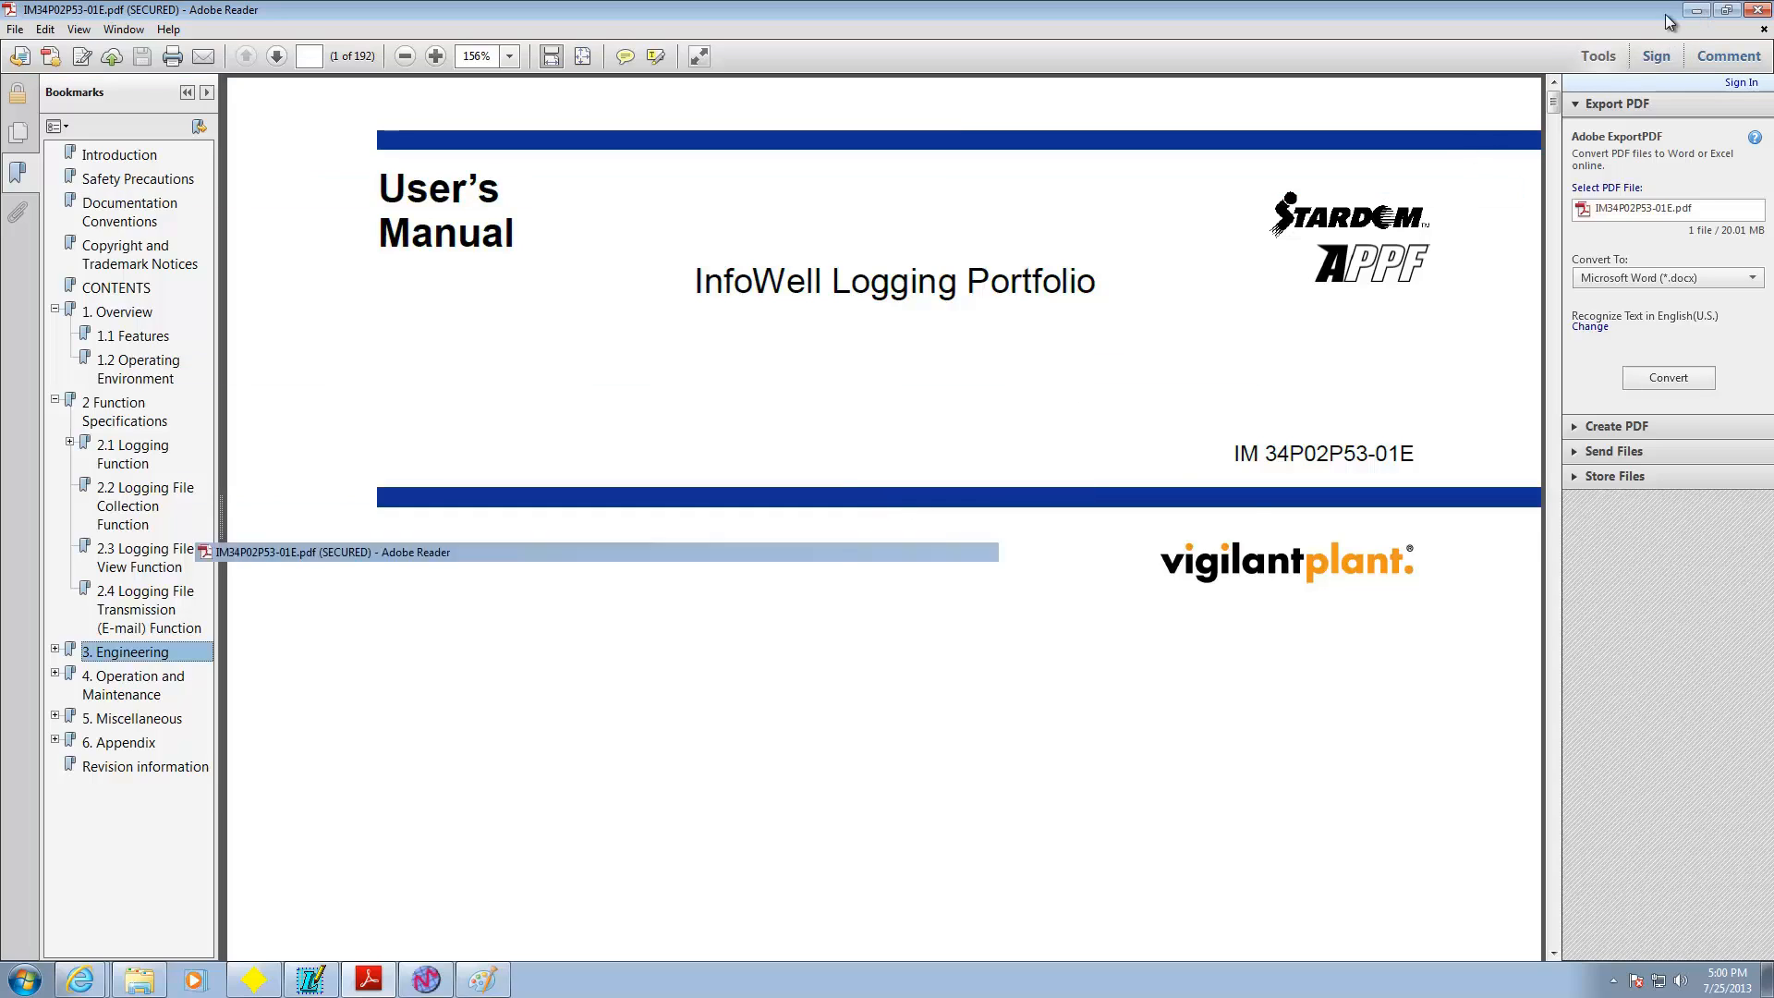
- Connect Resource Configurator to the controller at 192.168.1.5 to view the CPU module's general configuration, and close the program
left_click(25, 980)
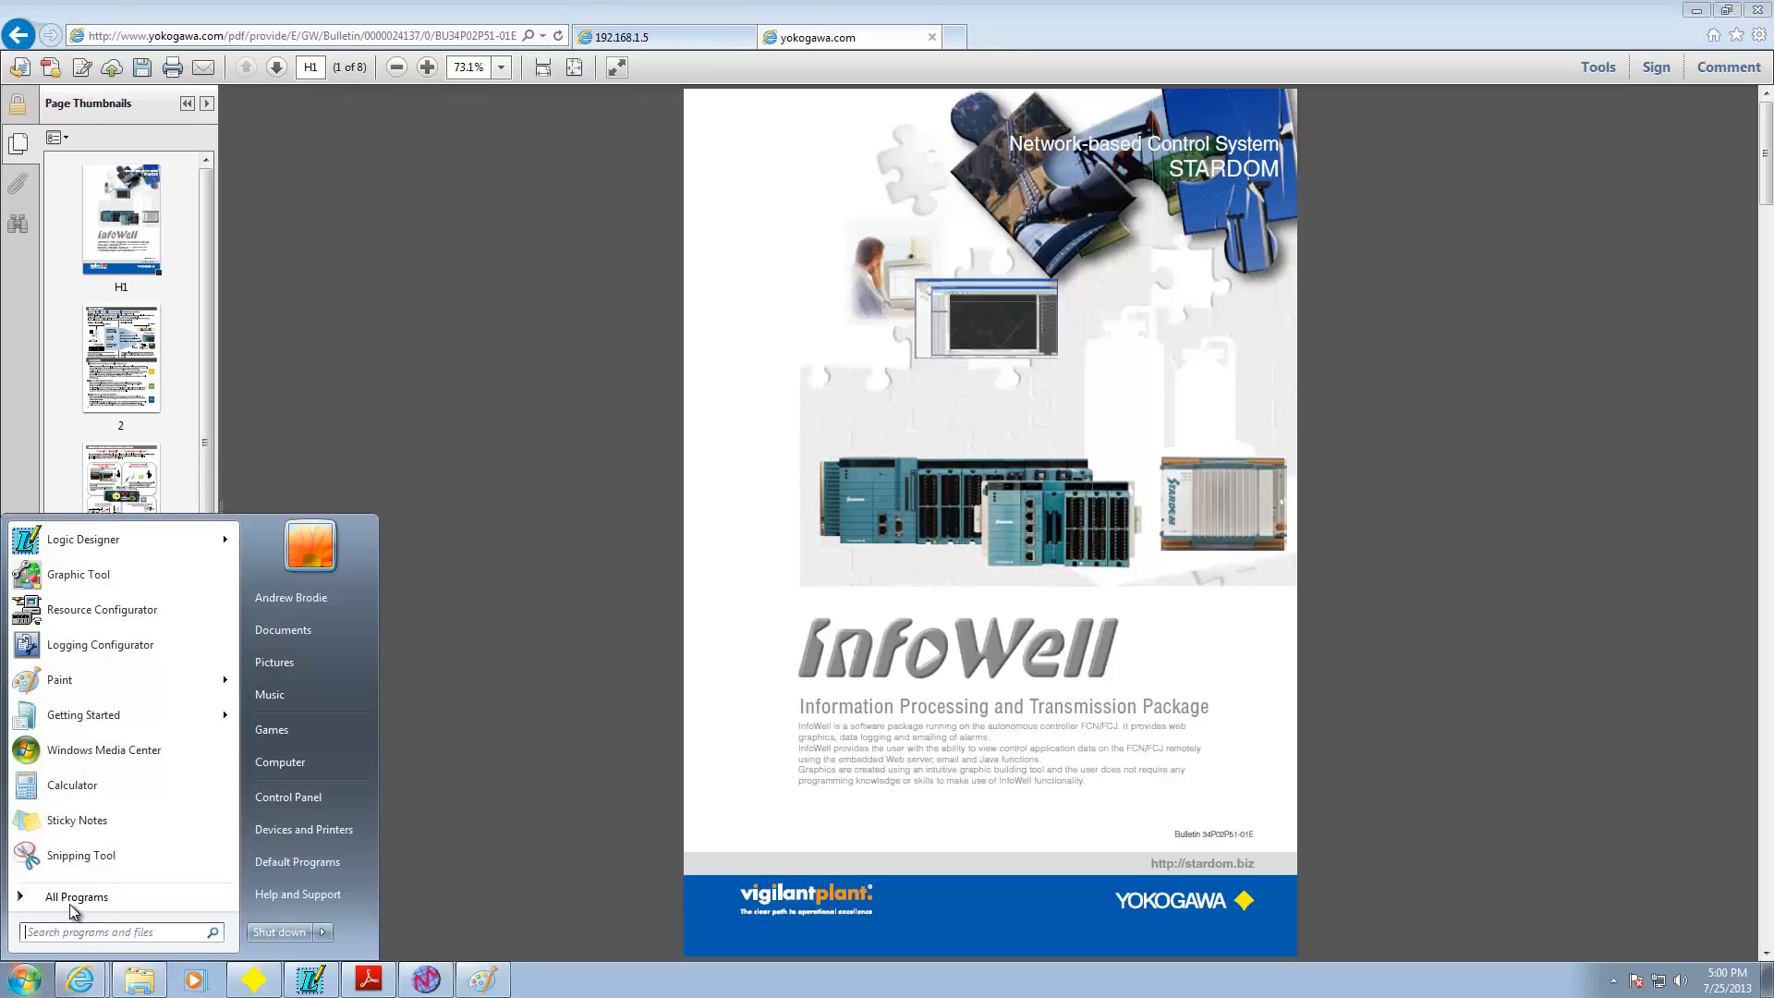
left_click(144, 612)
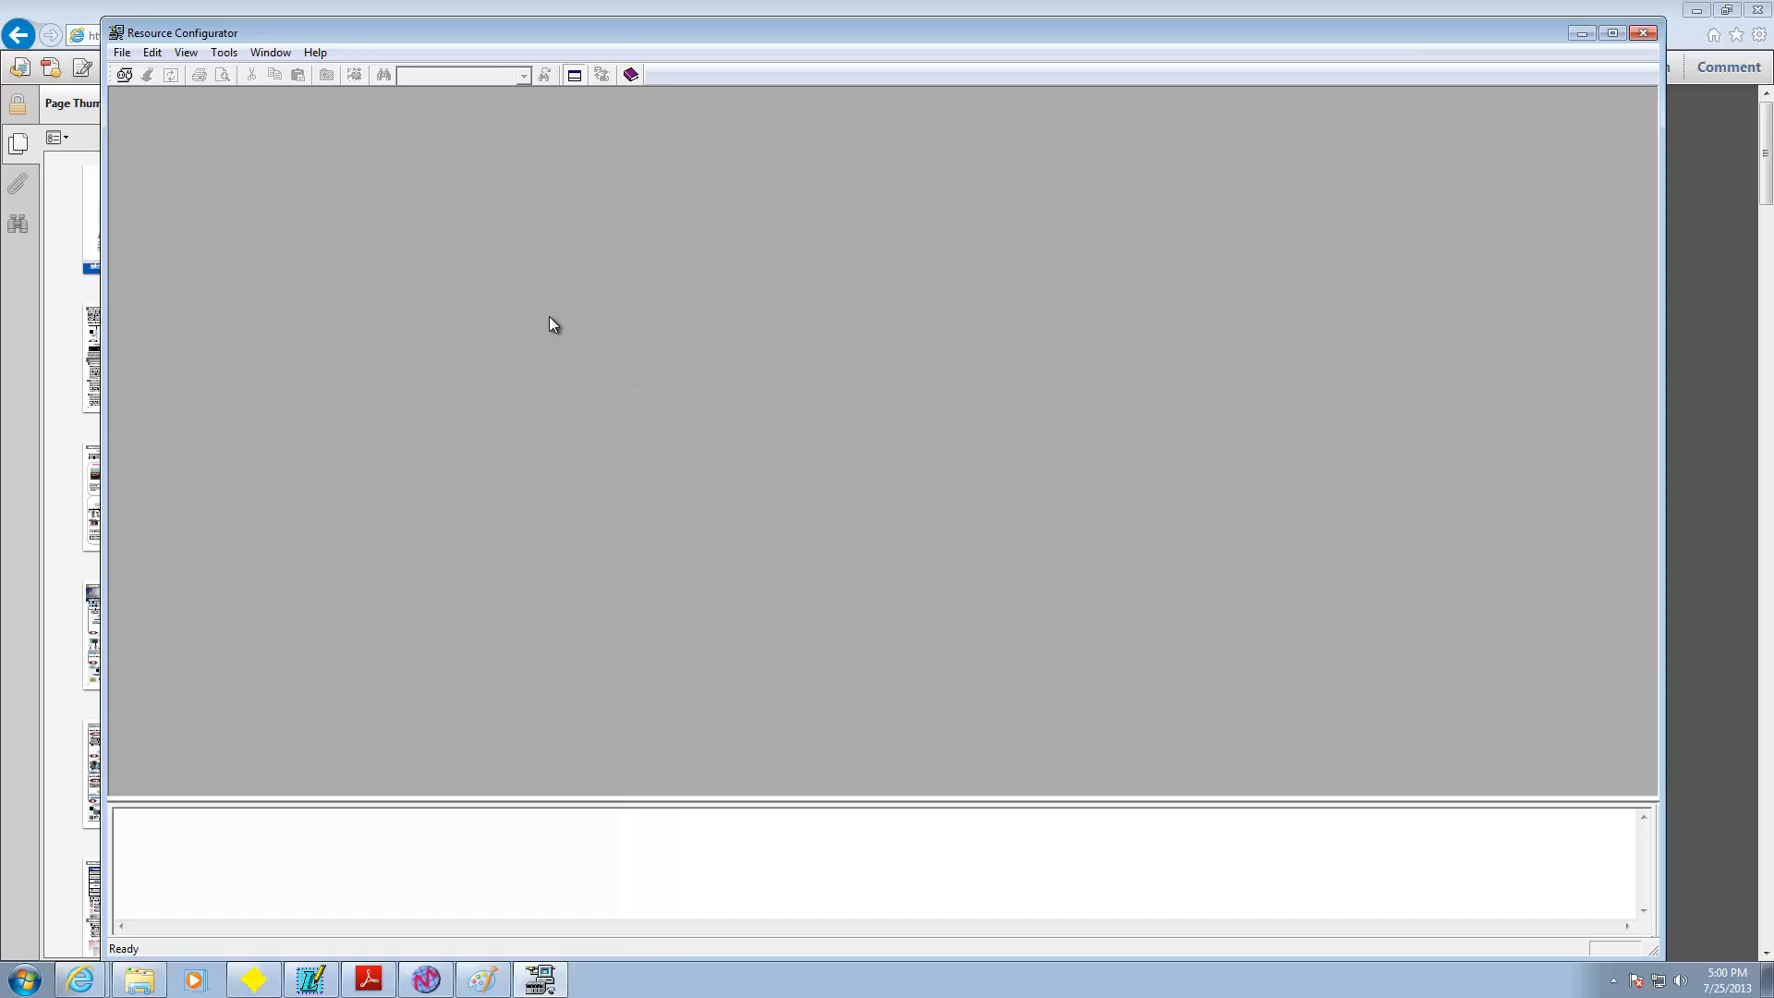
left_click(123, 53)
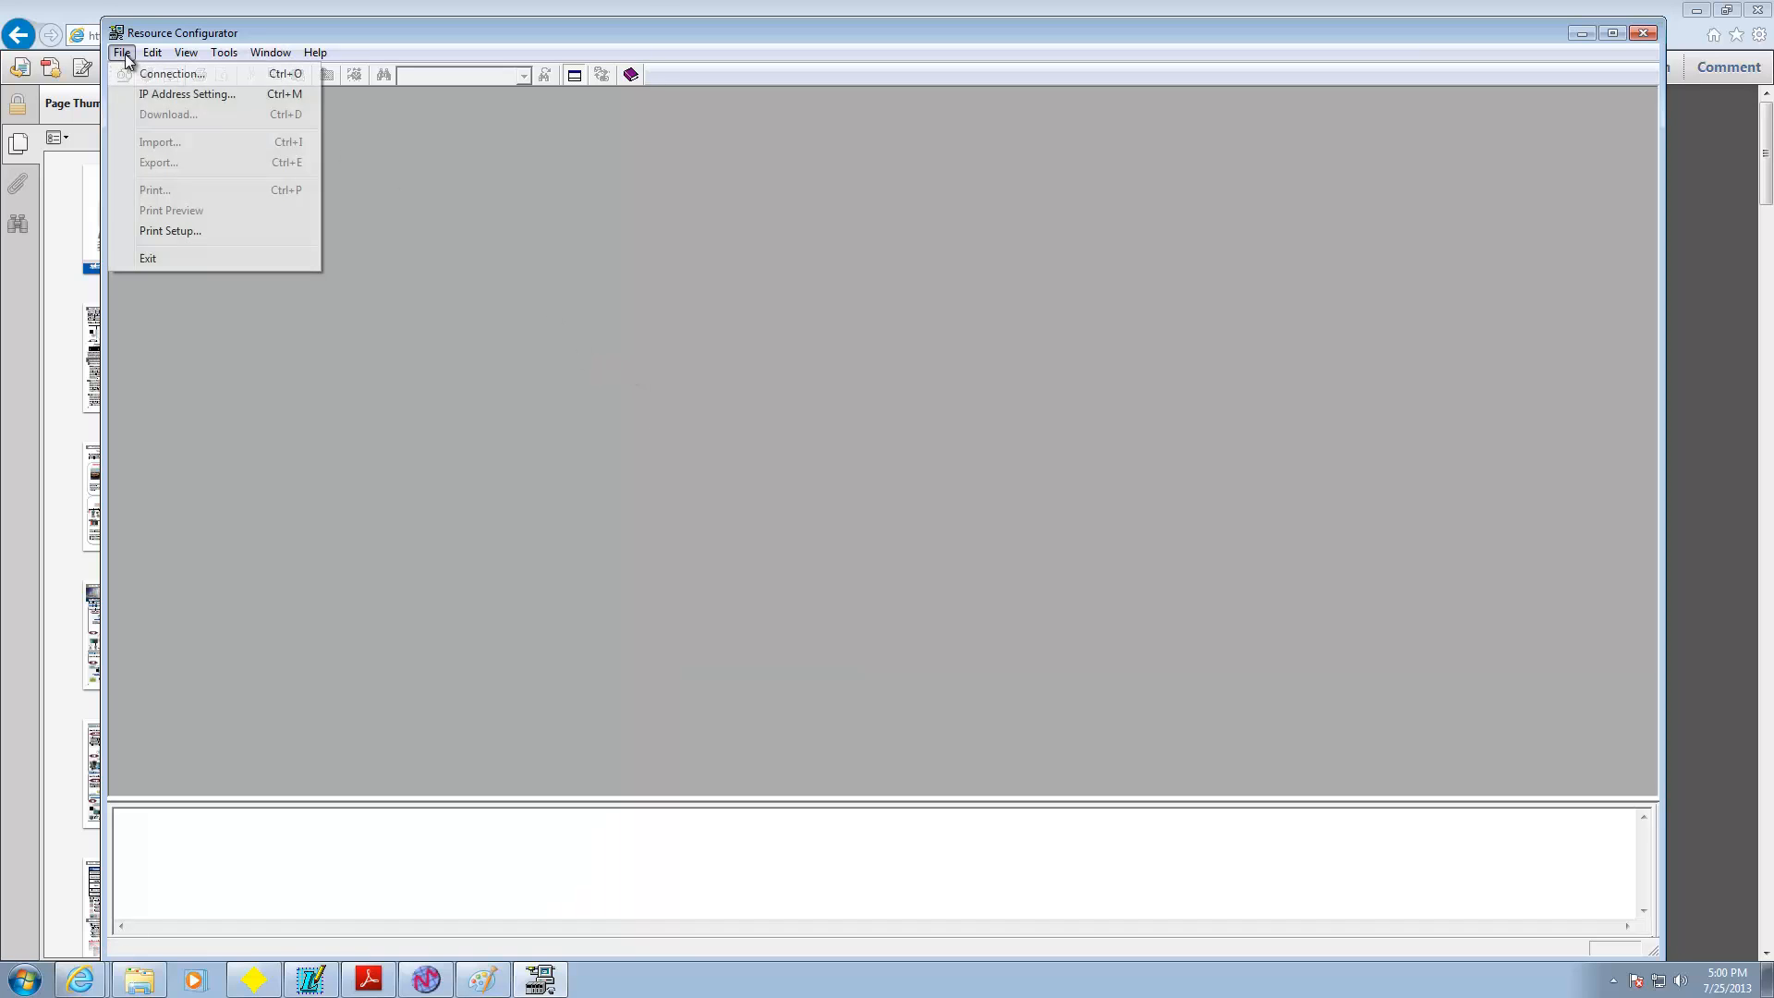
left_click(179, 79)
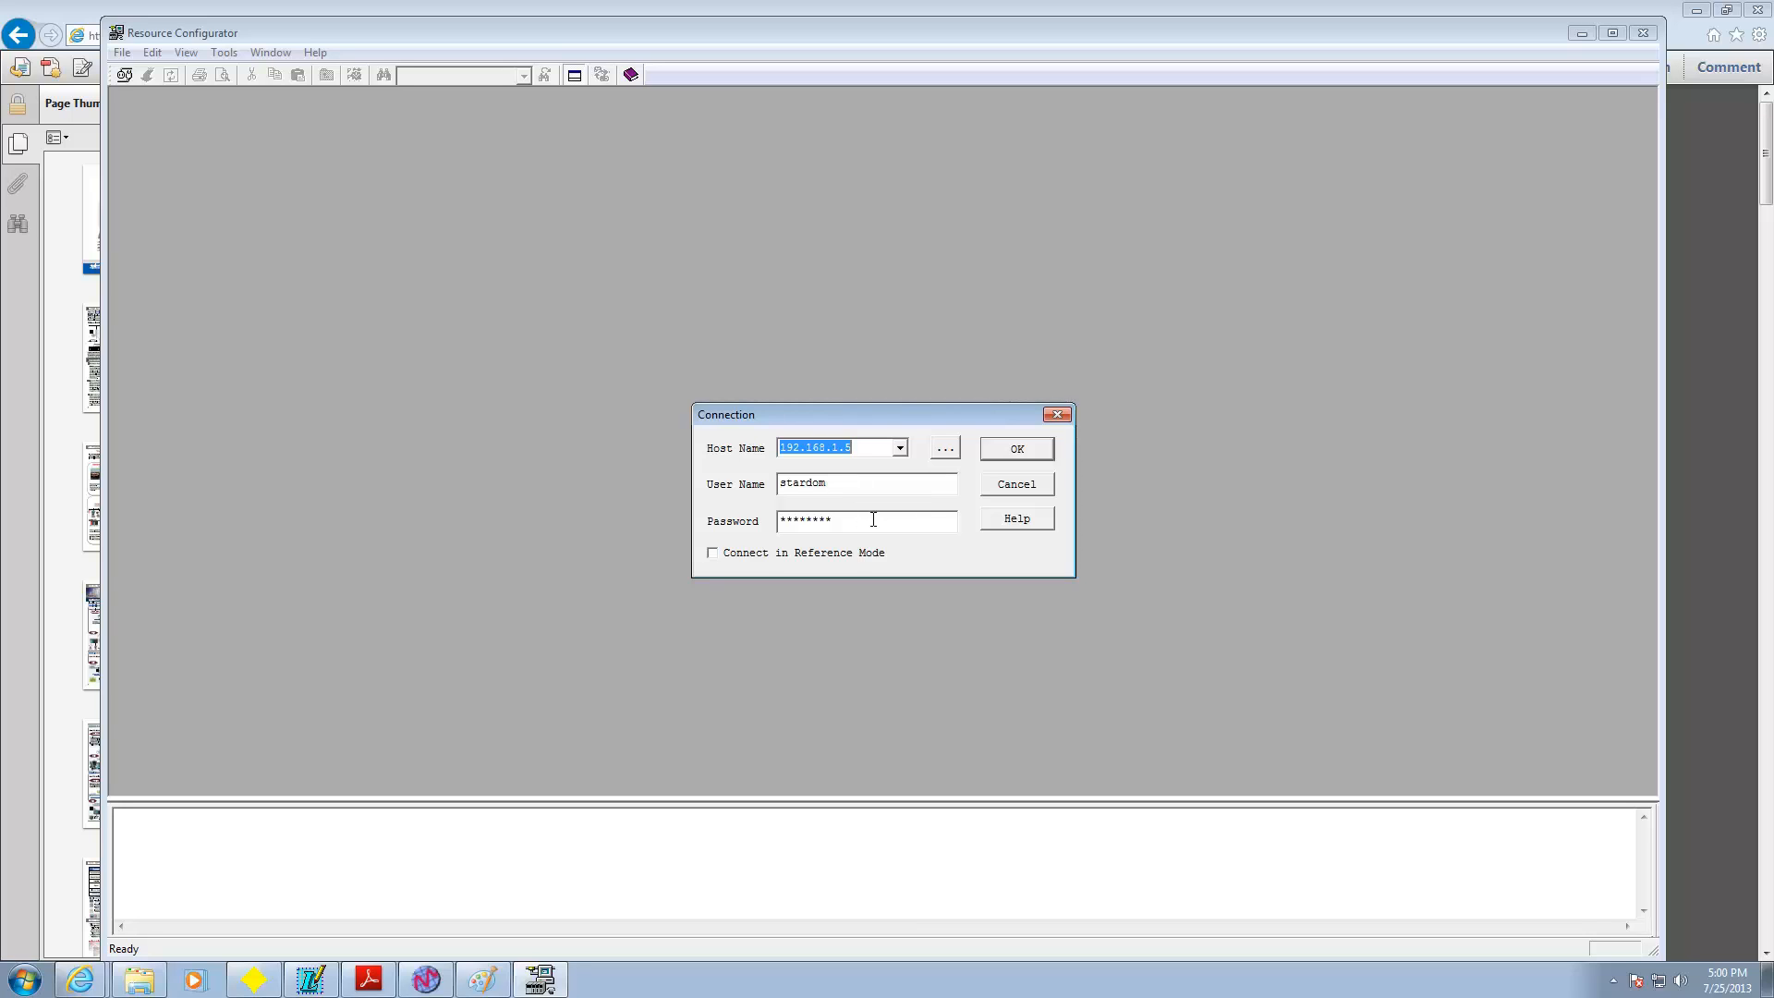
left_click(1022, 454)
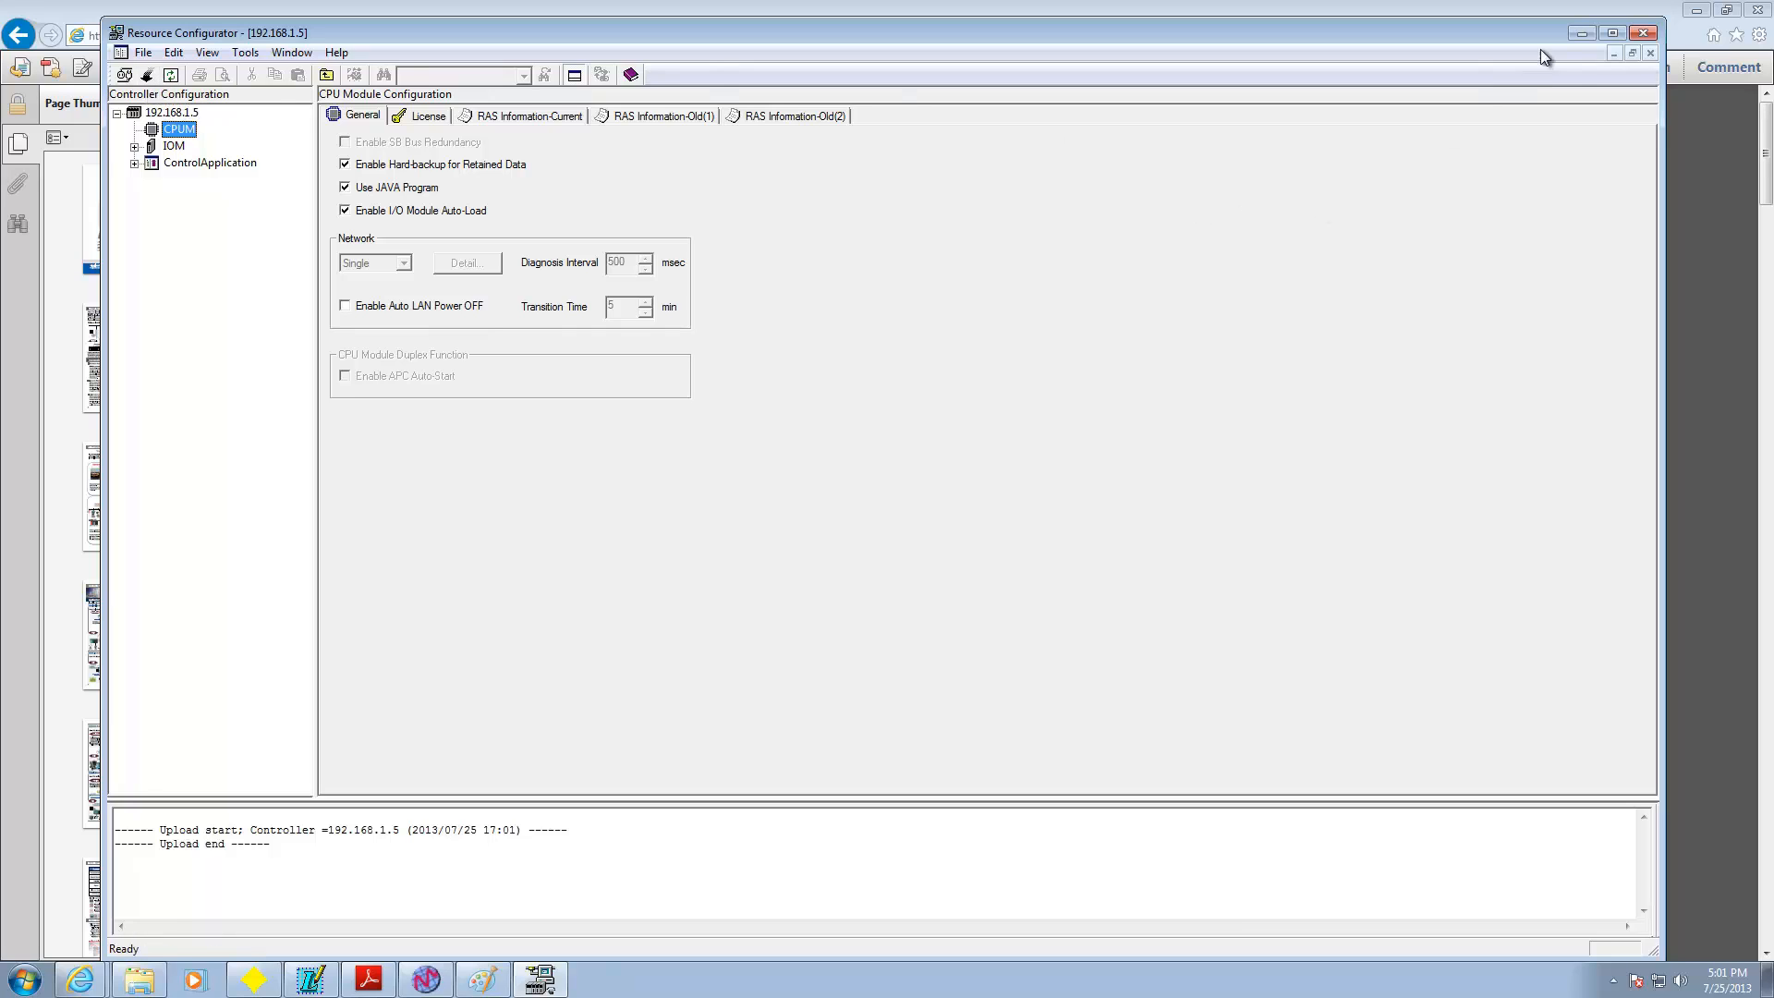
left_click(1645, 37)
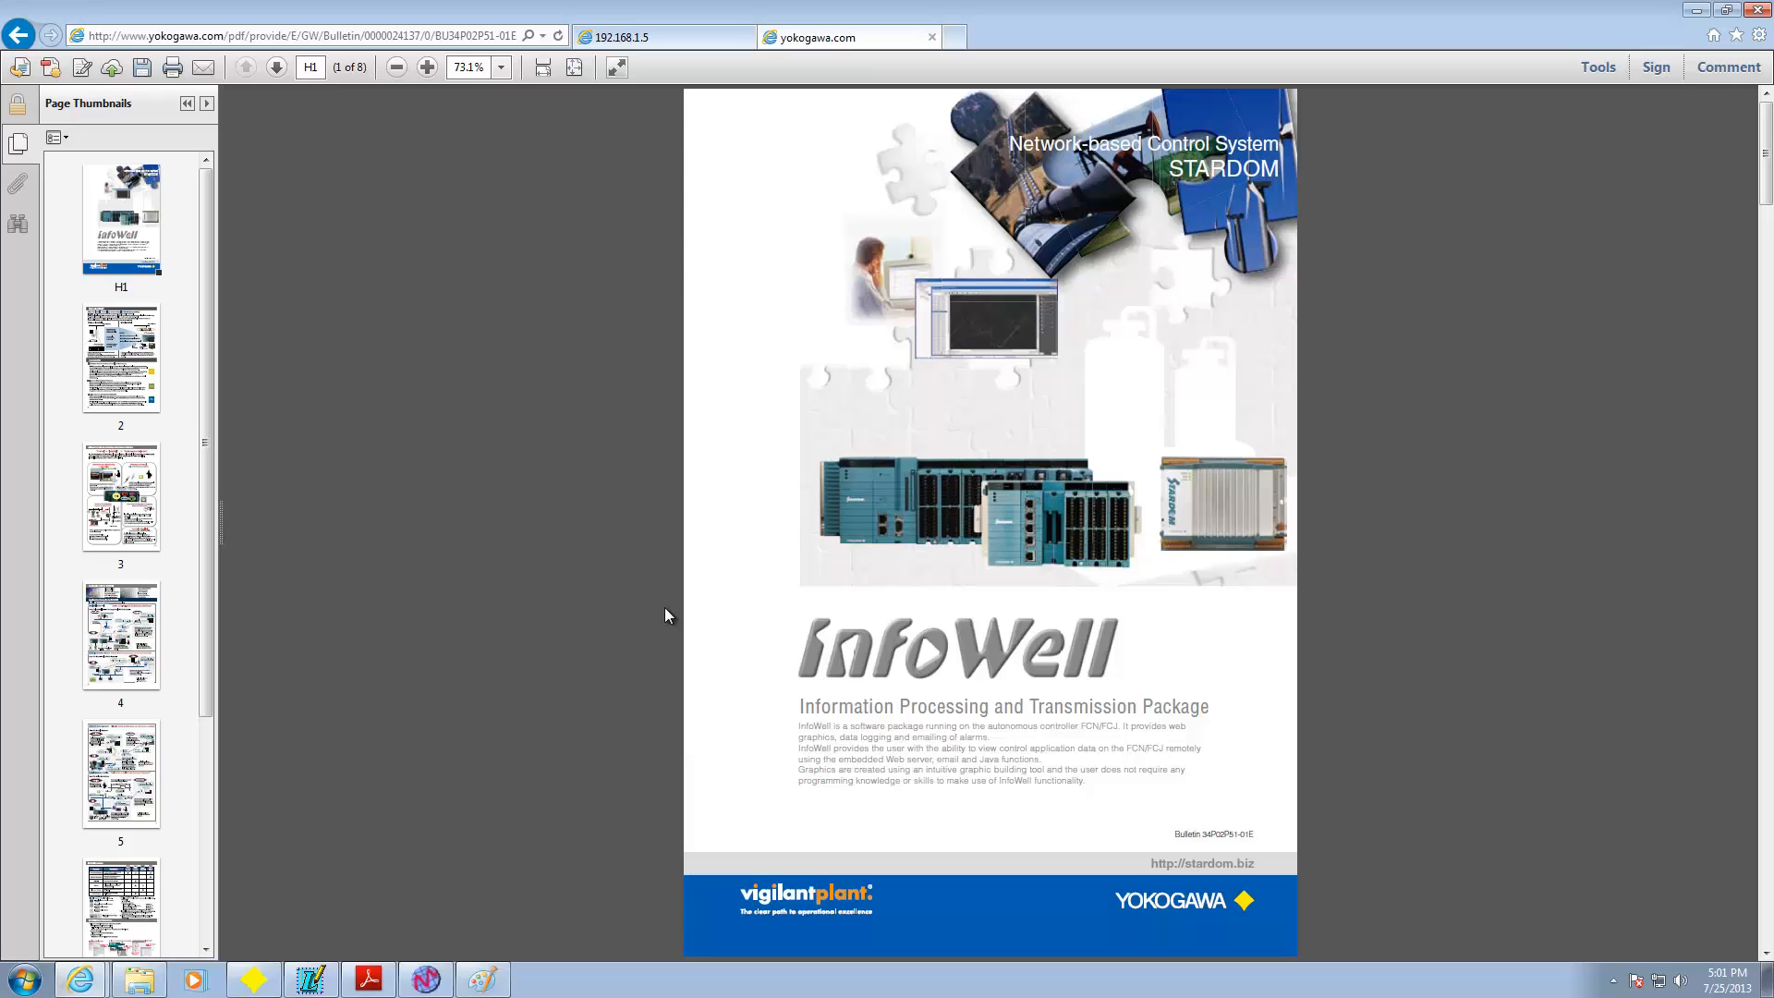
- View the InfoWell Setup folder in Windows Explorer, and open 192.168.1.5 in a new browser tab
left_click(139, 979)
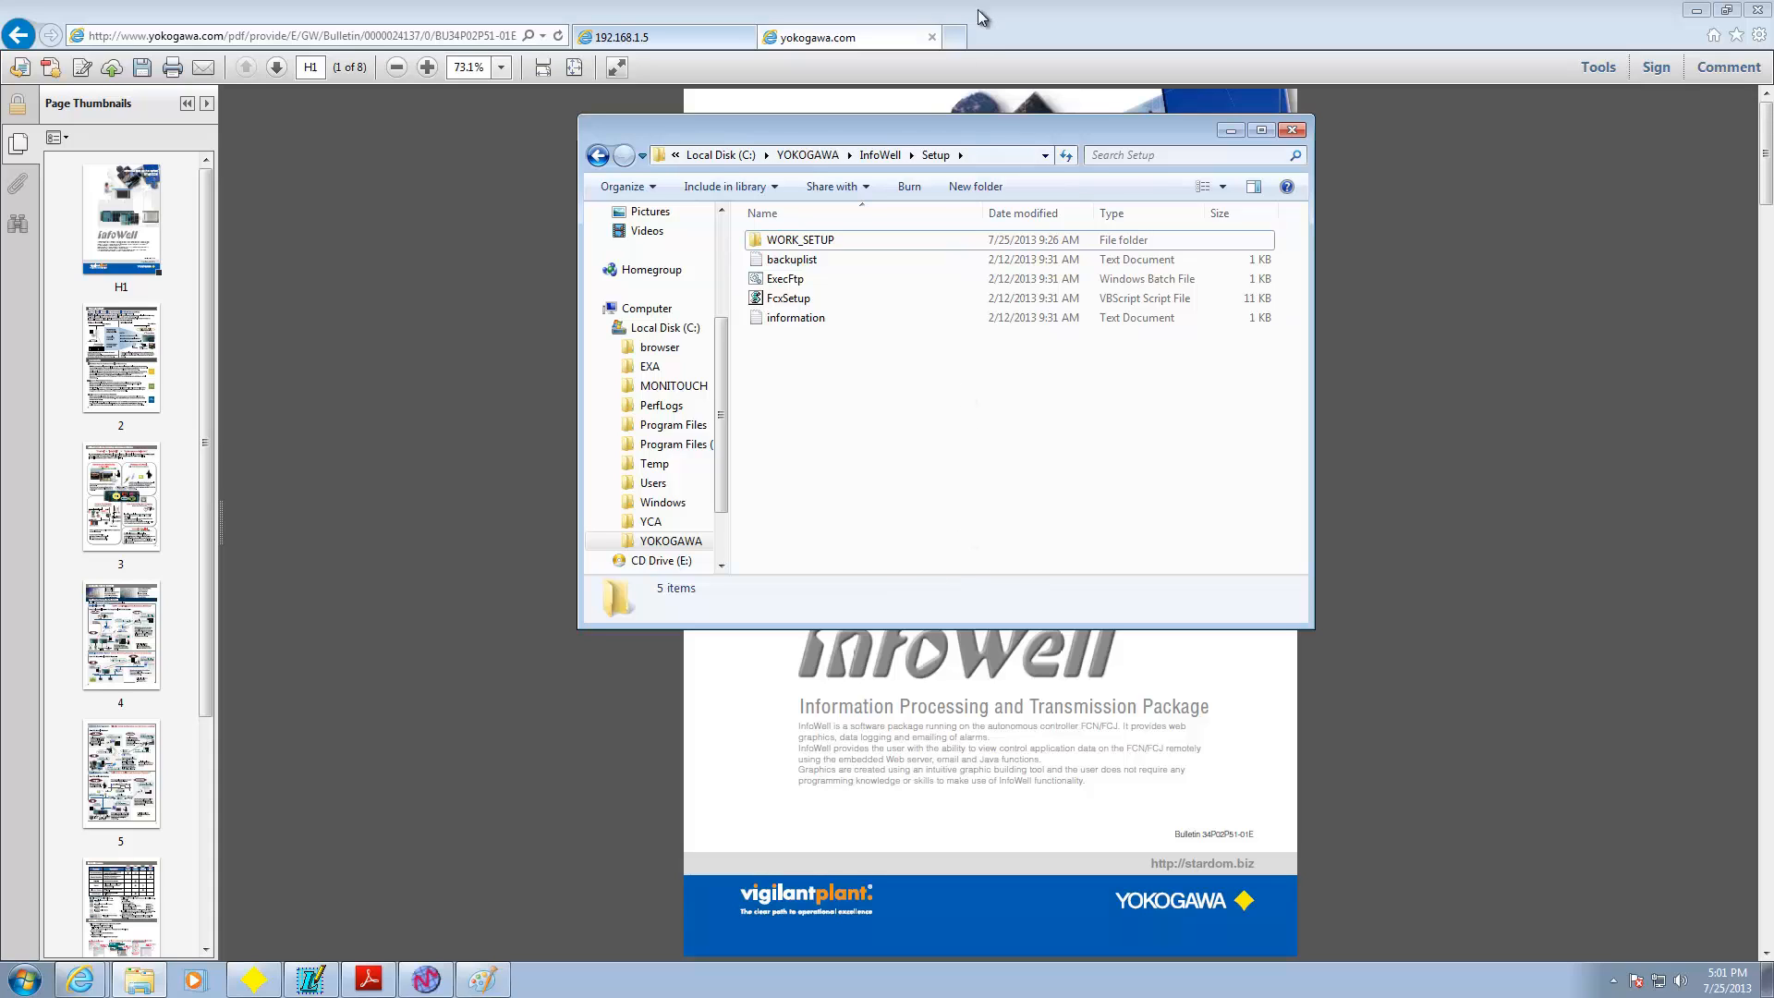
left_click(958, 36)
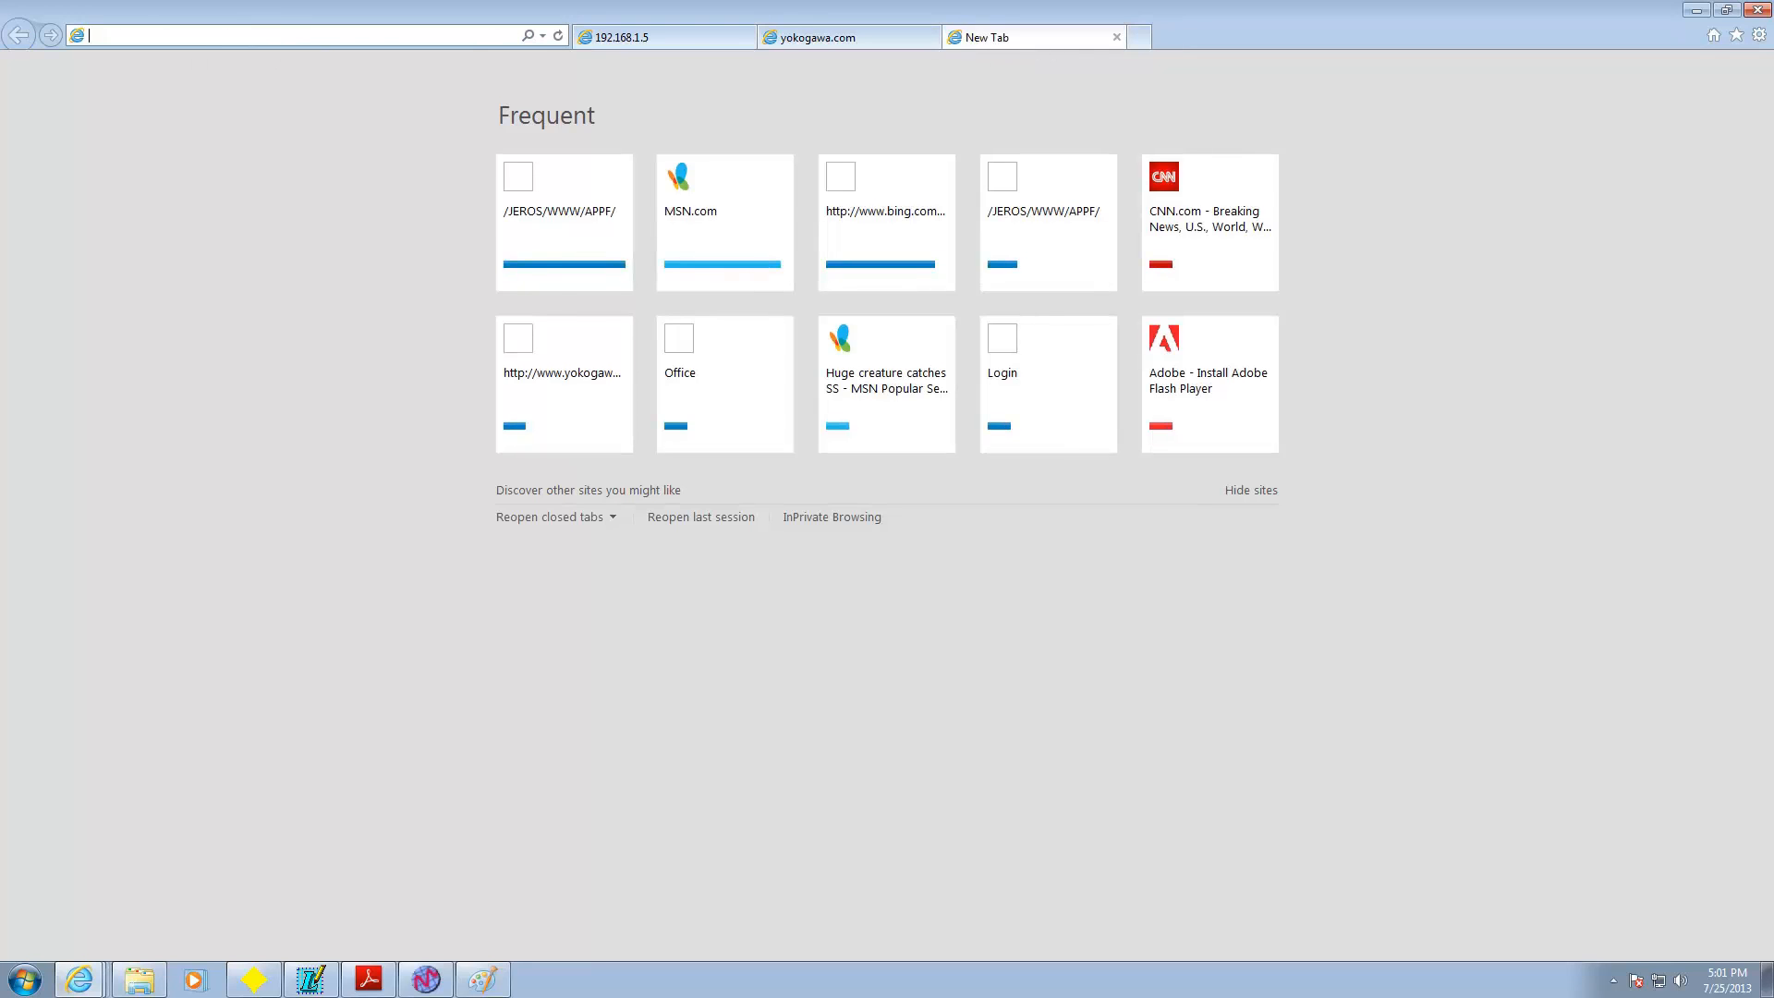
type("192.168")
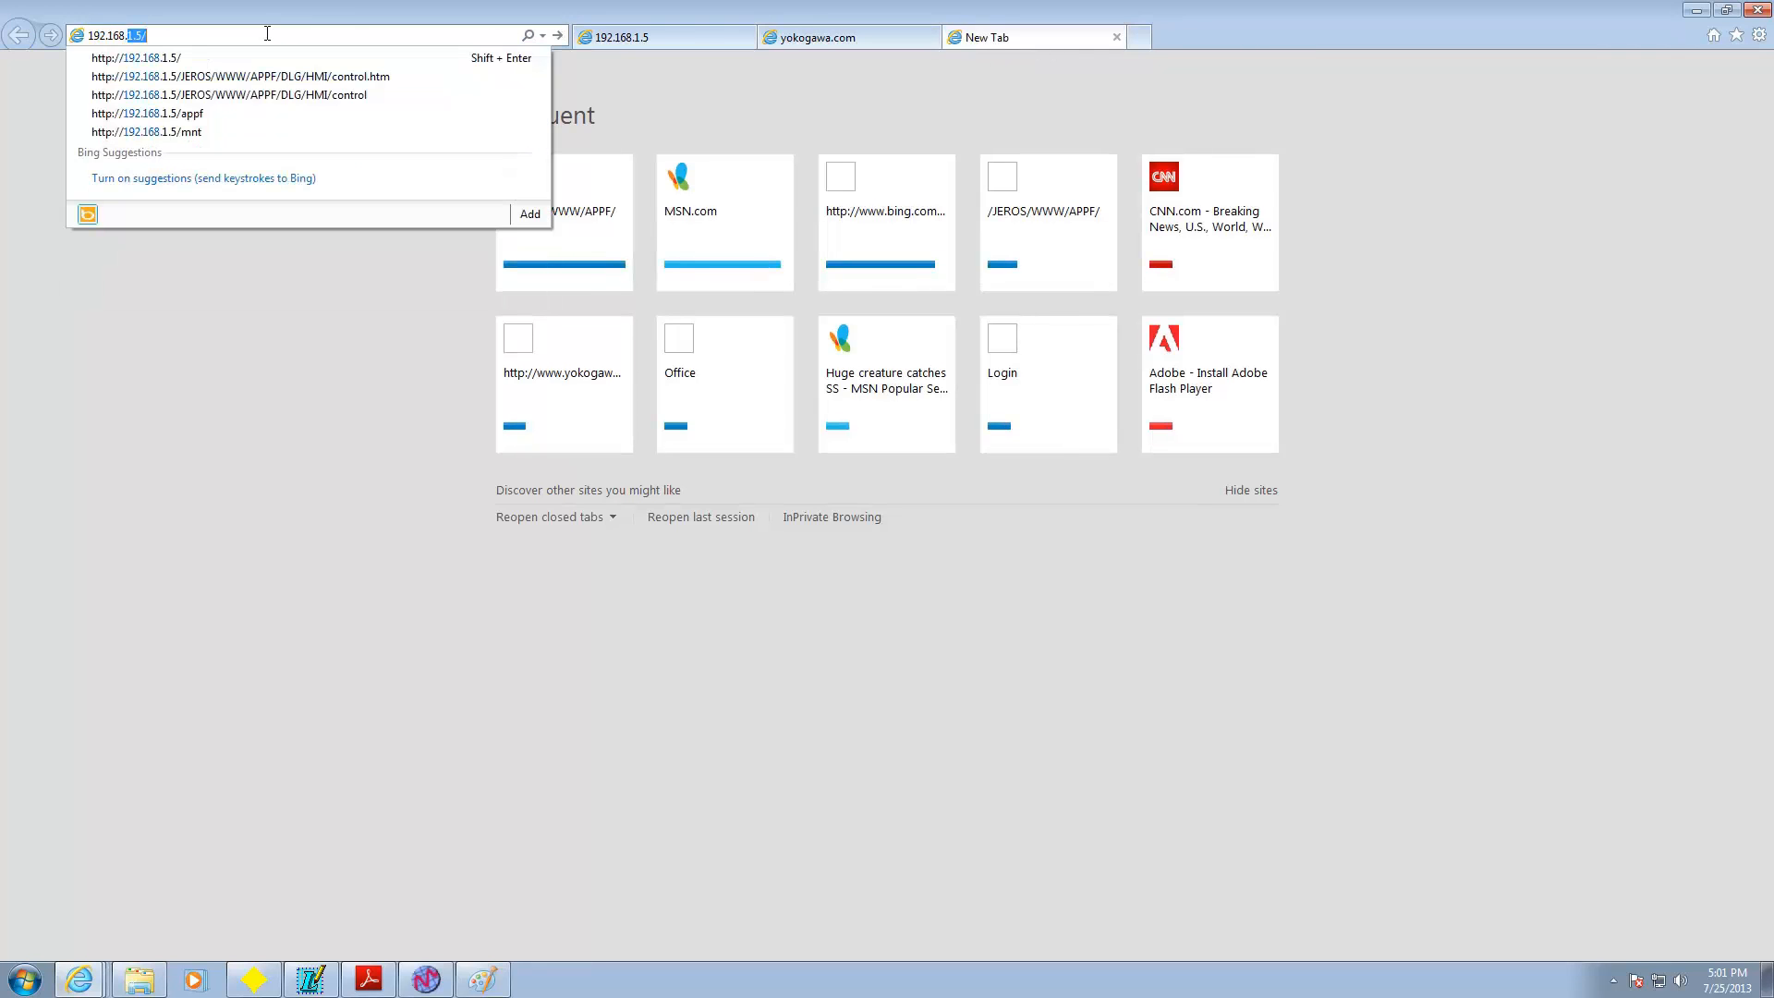
type(".1.5")
key("Return")
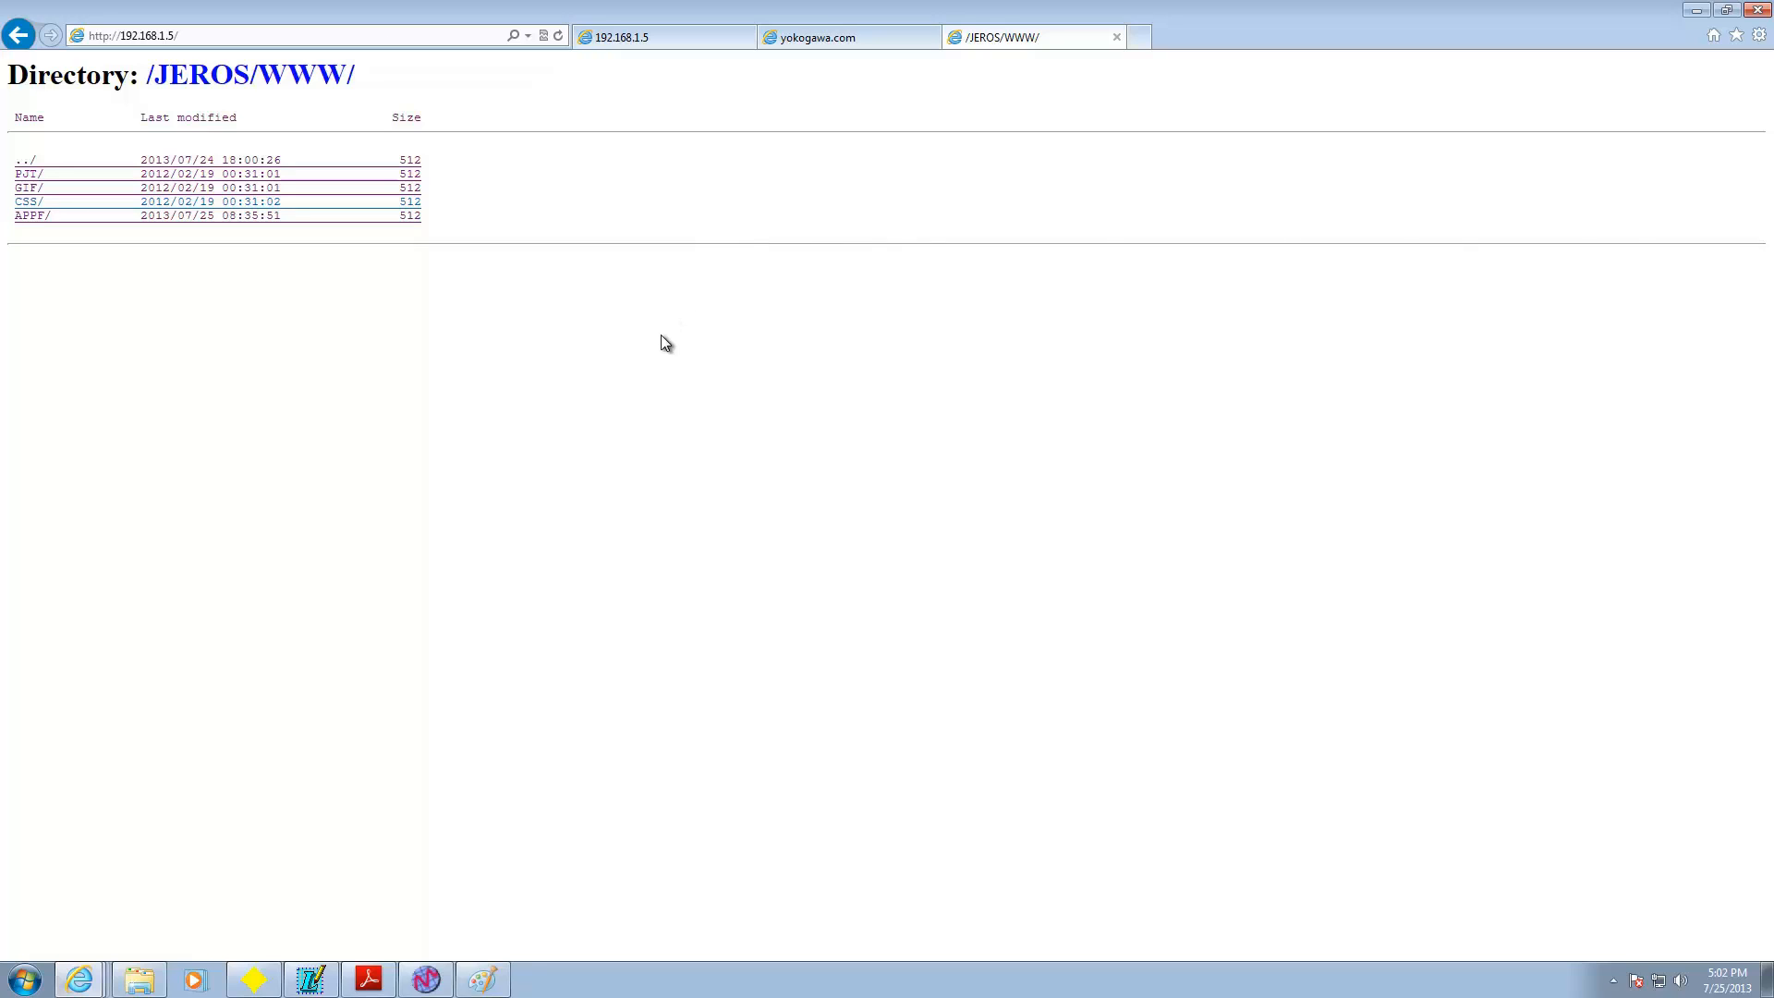
- View the InfoWell File Size Information Page under the controller's APPF/INFOWELL/INFO directory
left_click(35, 216)
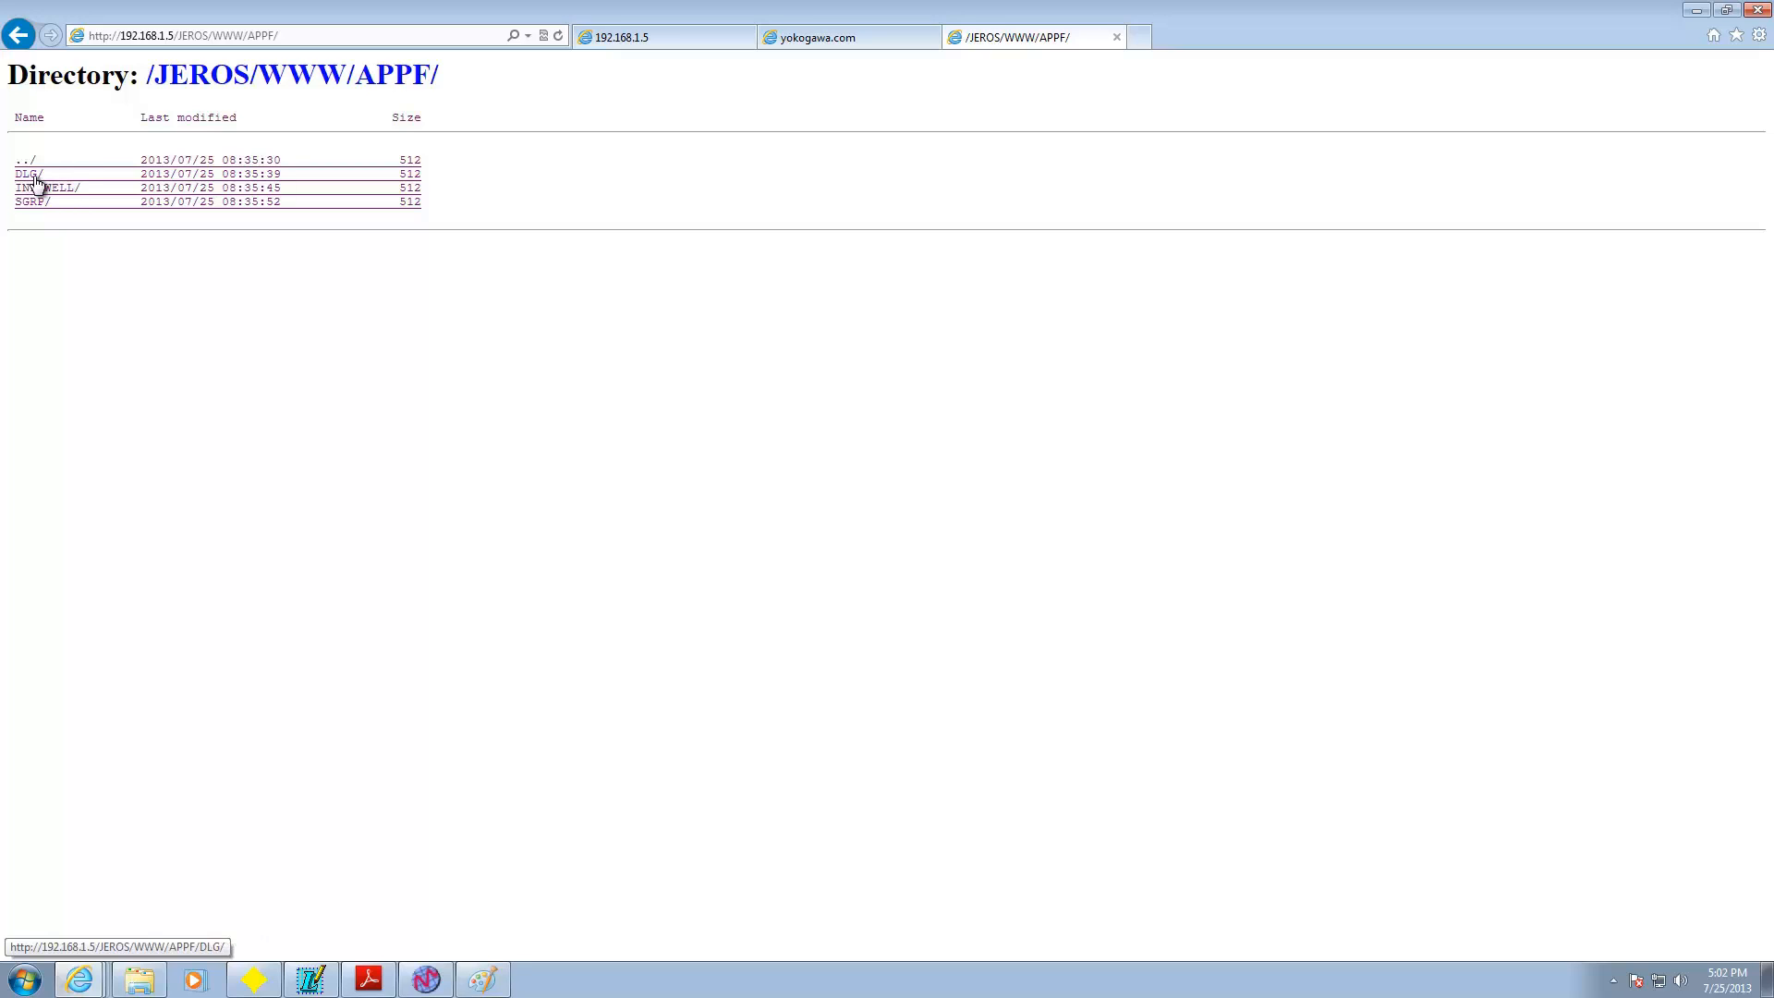
left_click(65, 190)
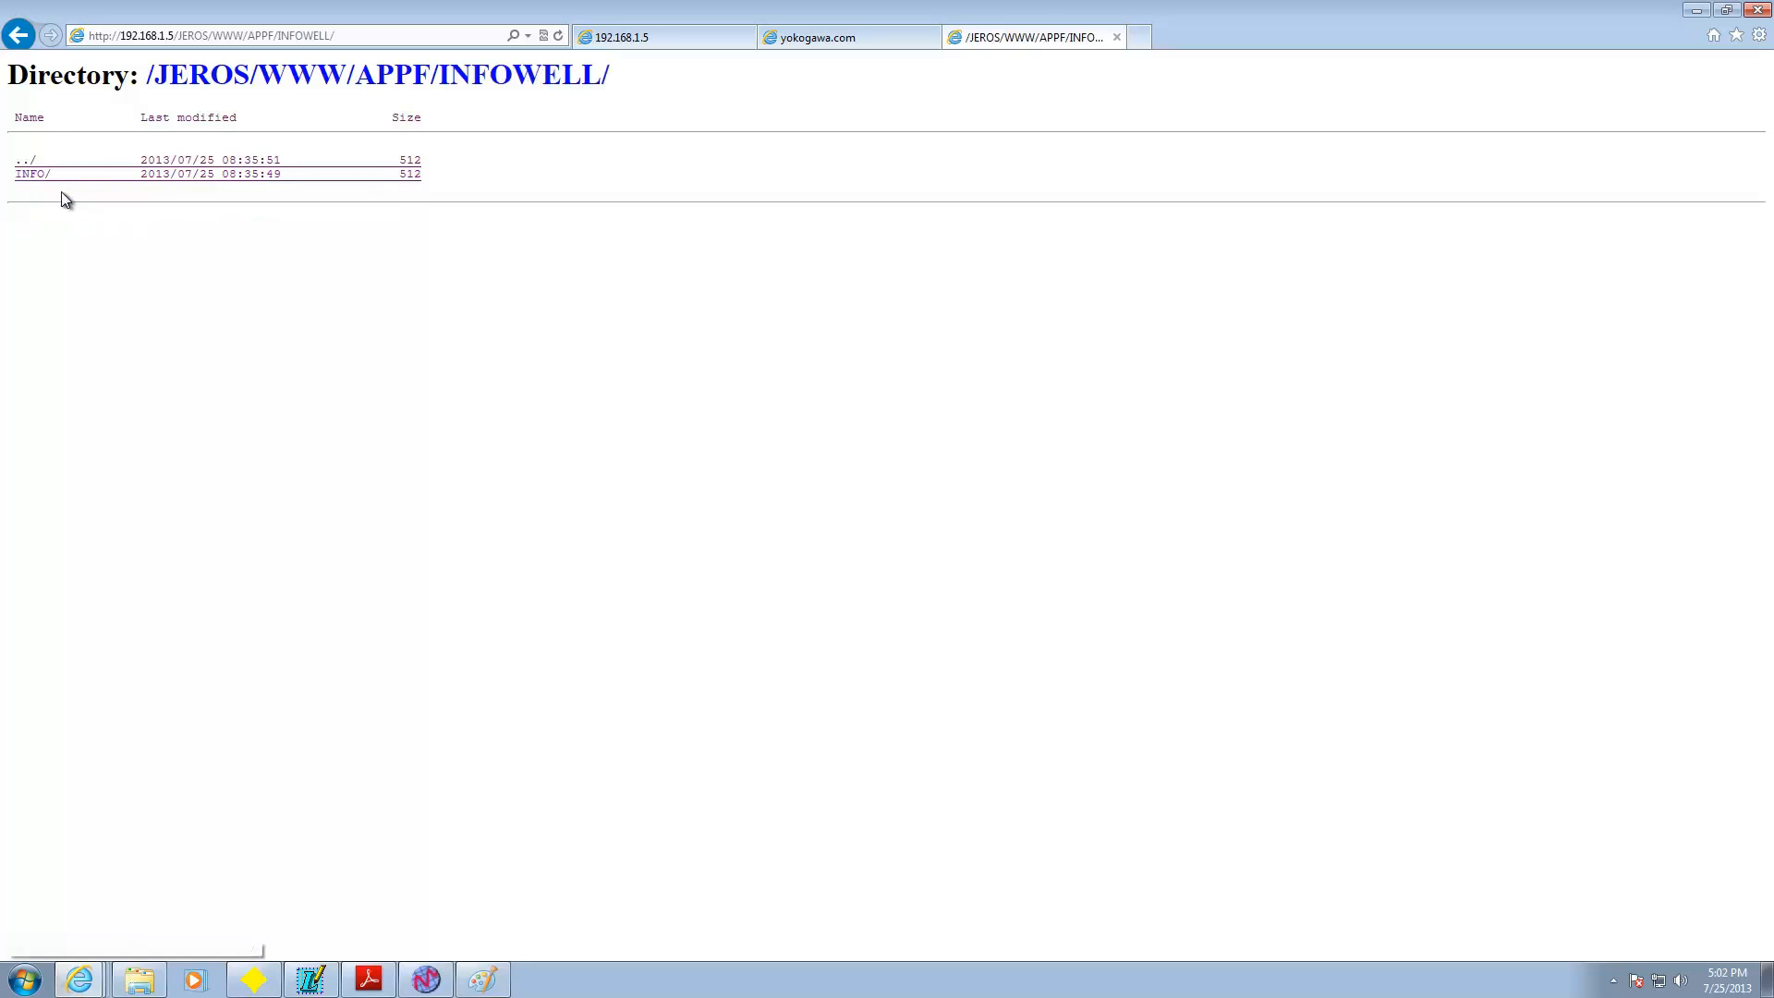
left_click(31, 173)
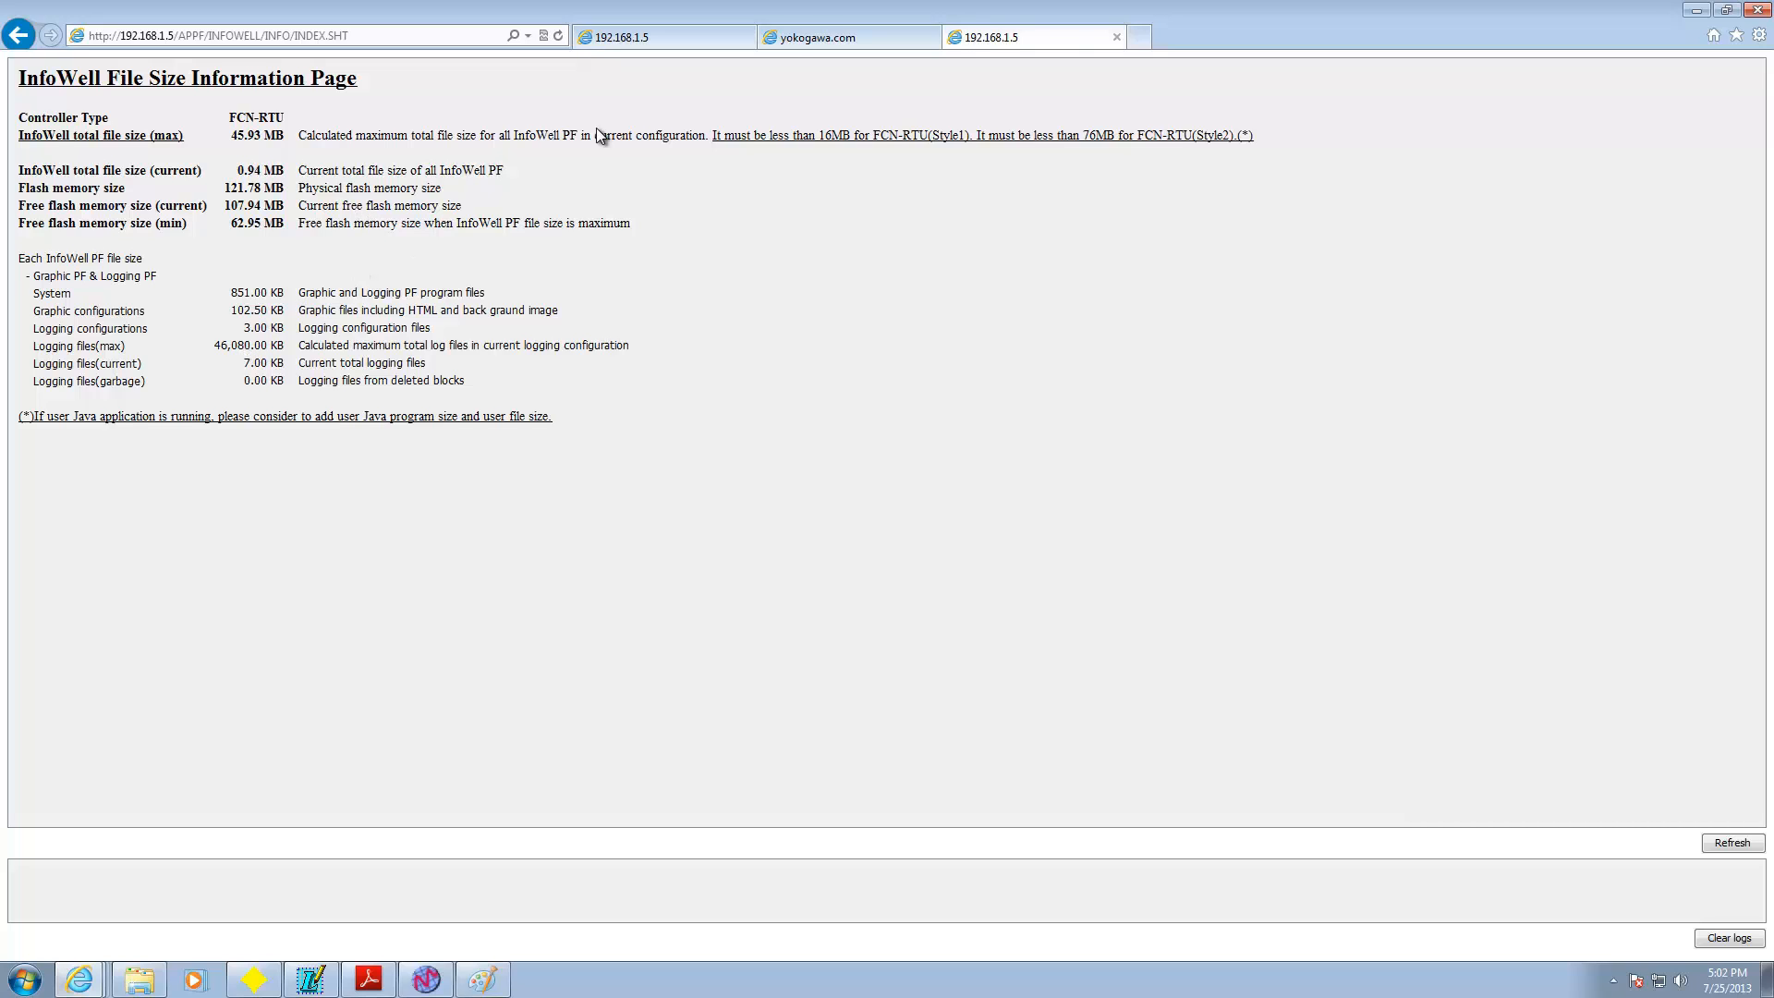
- Return to the APPF directory and open the logging configuration page under DLG/CONF
left_click(18, 38)
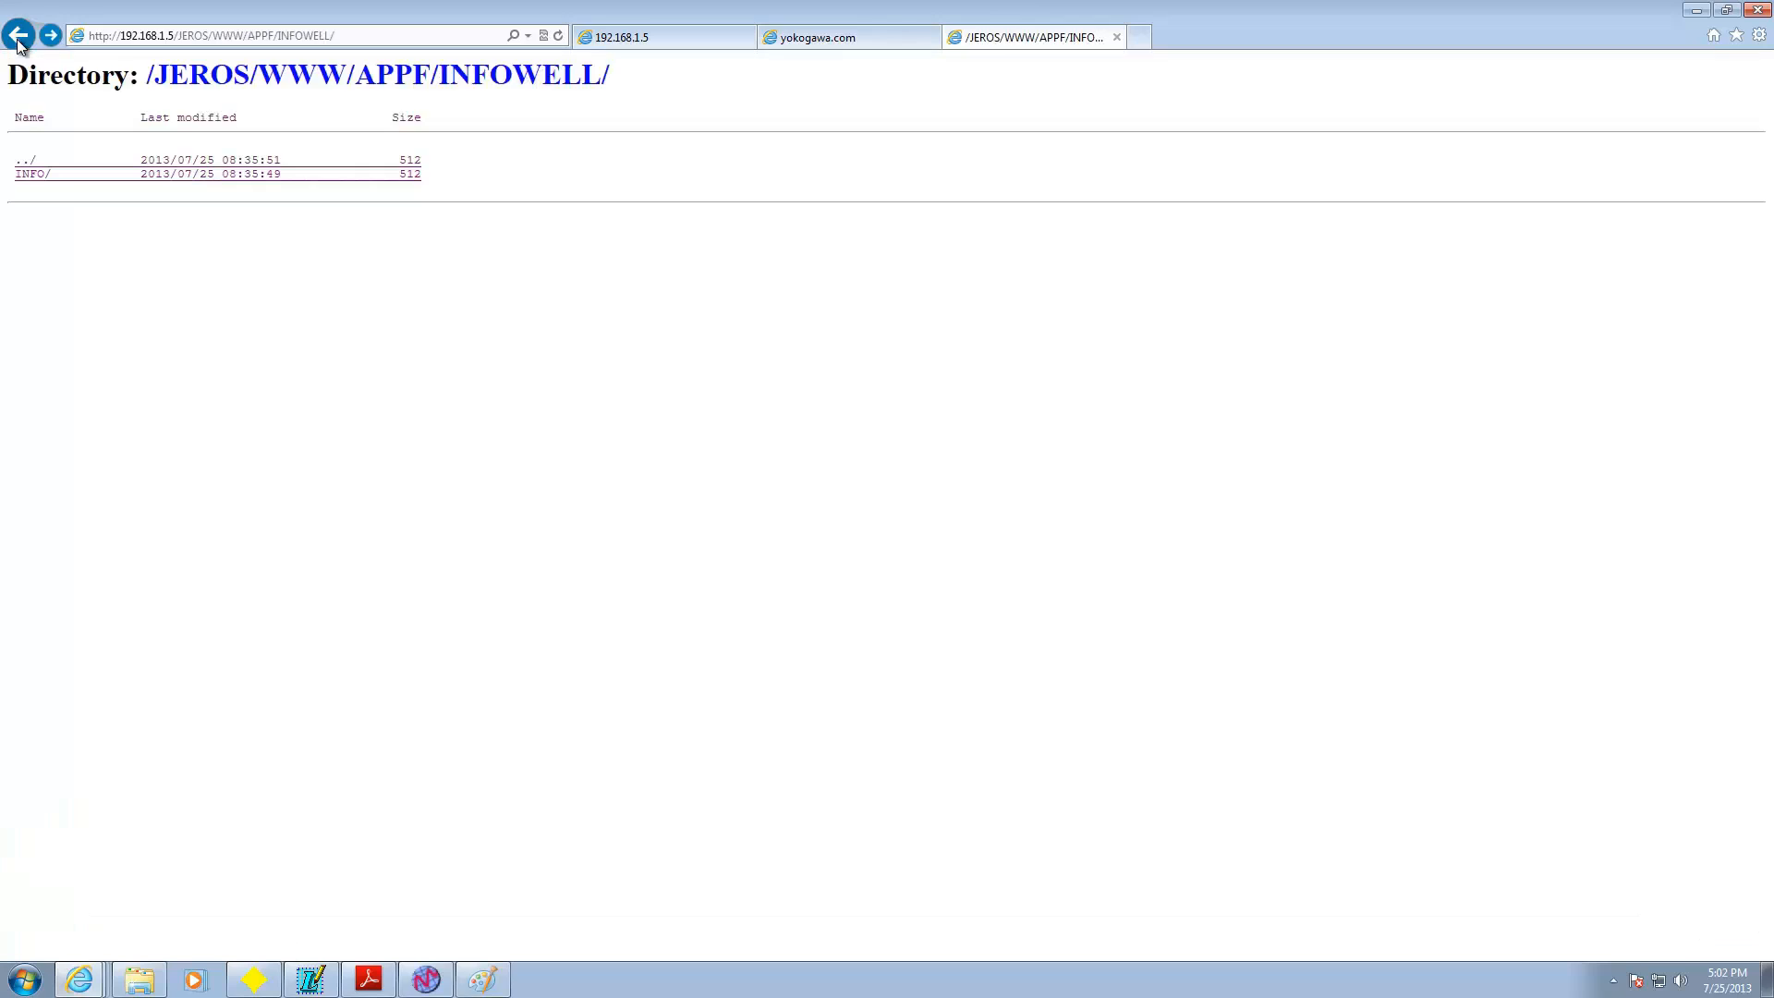
left_click(18, 38)
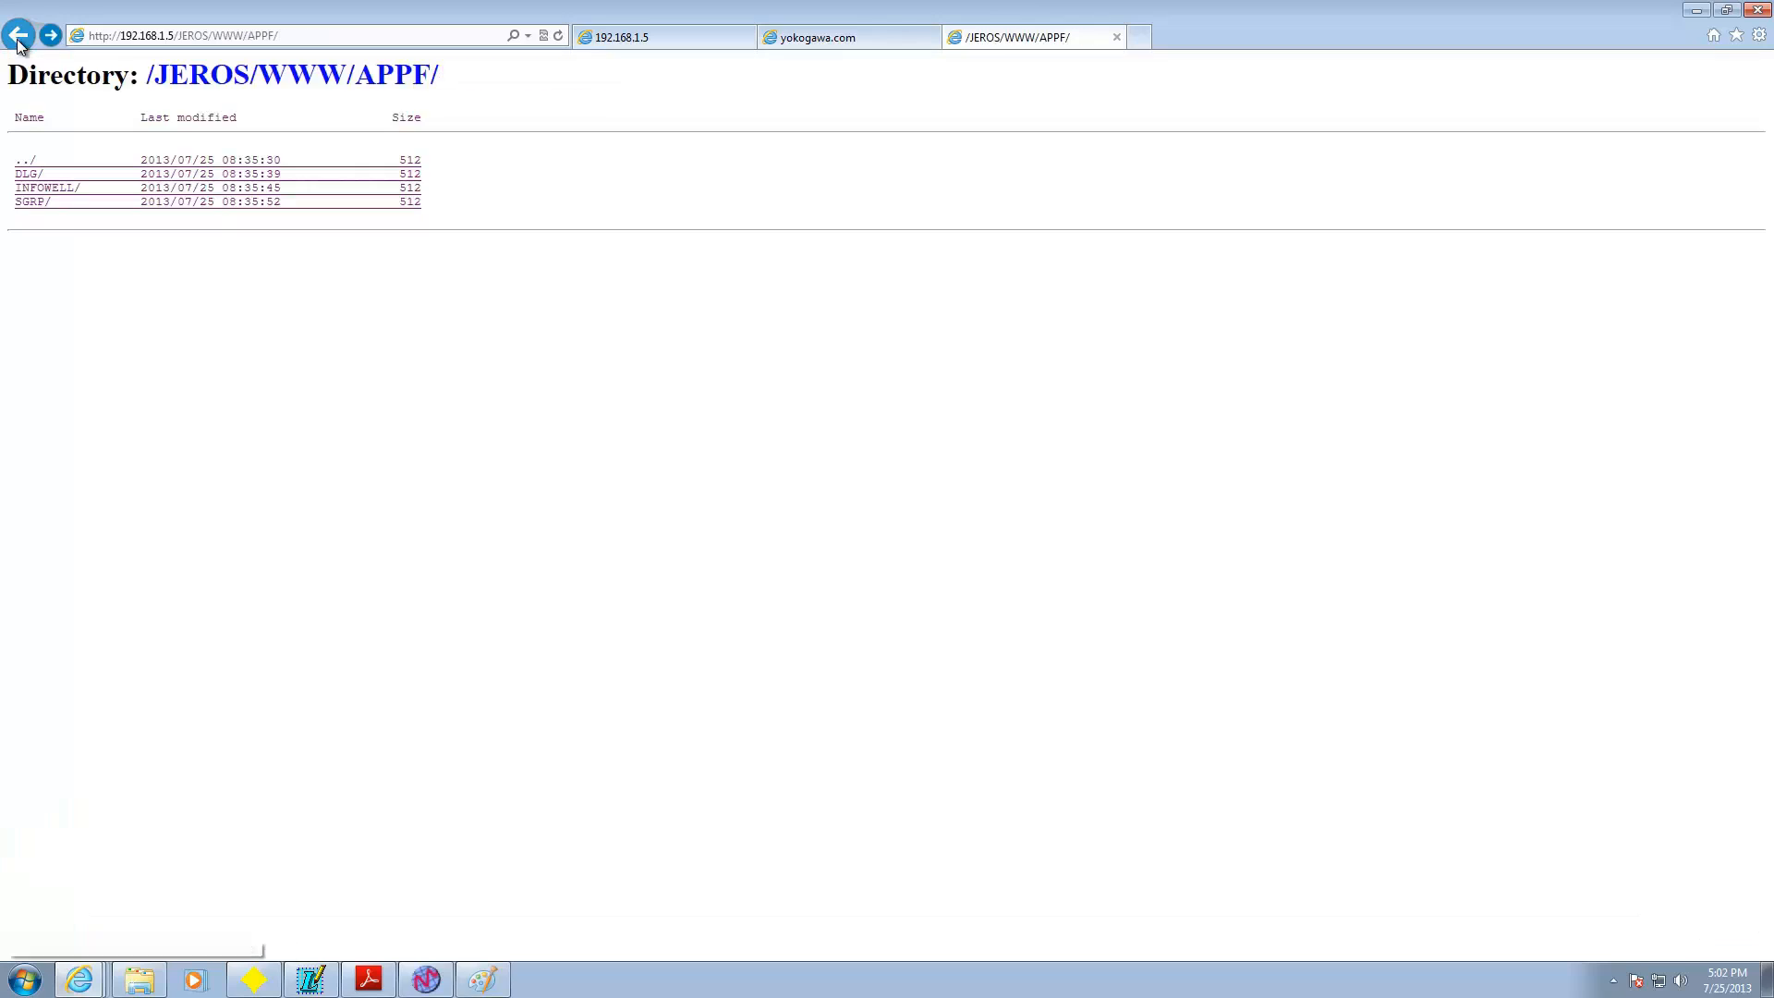
left_click(32, 177)
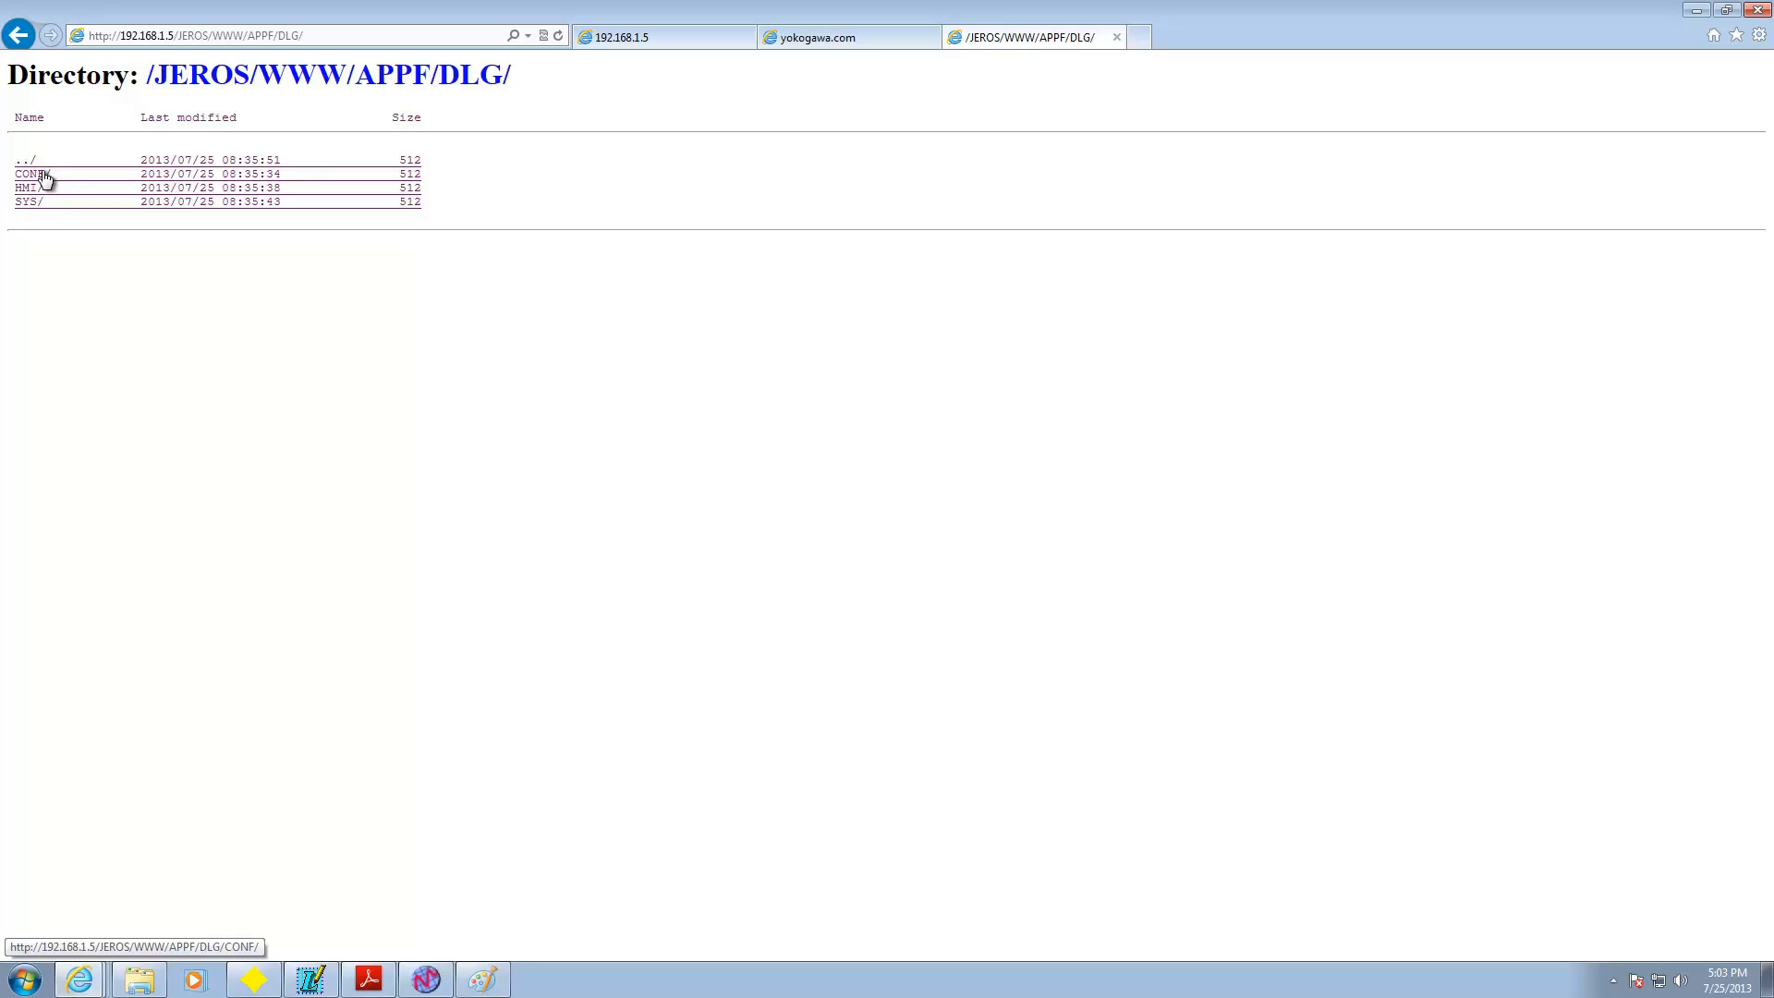
left_click(42, 176)
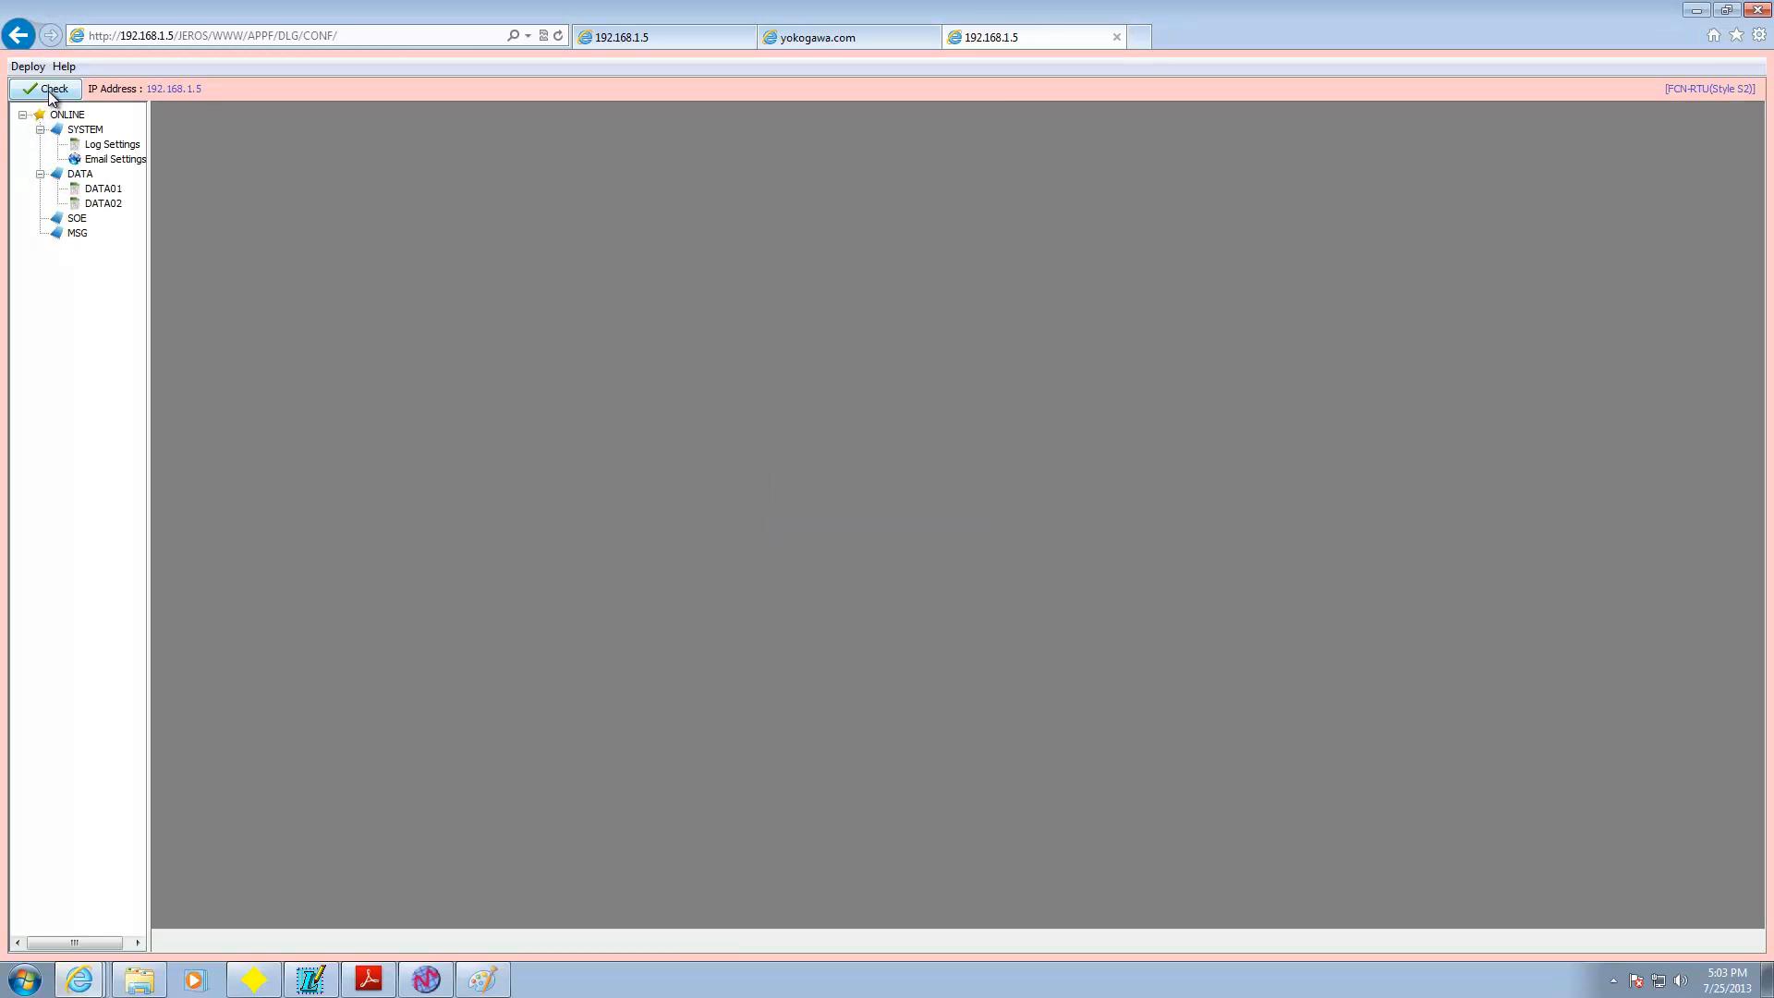
- Run the configuration check, review the settings reported for DATA01 and DATA02, and close the check window
left_click(51, 89)
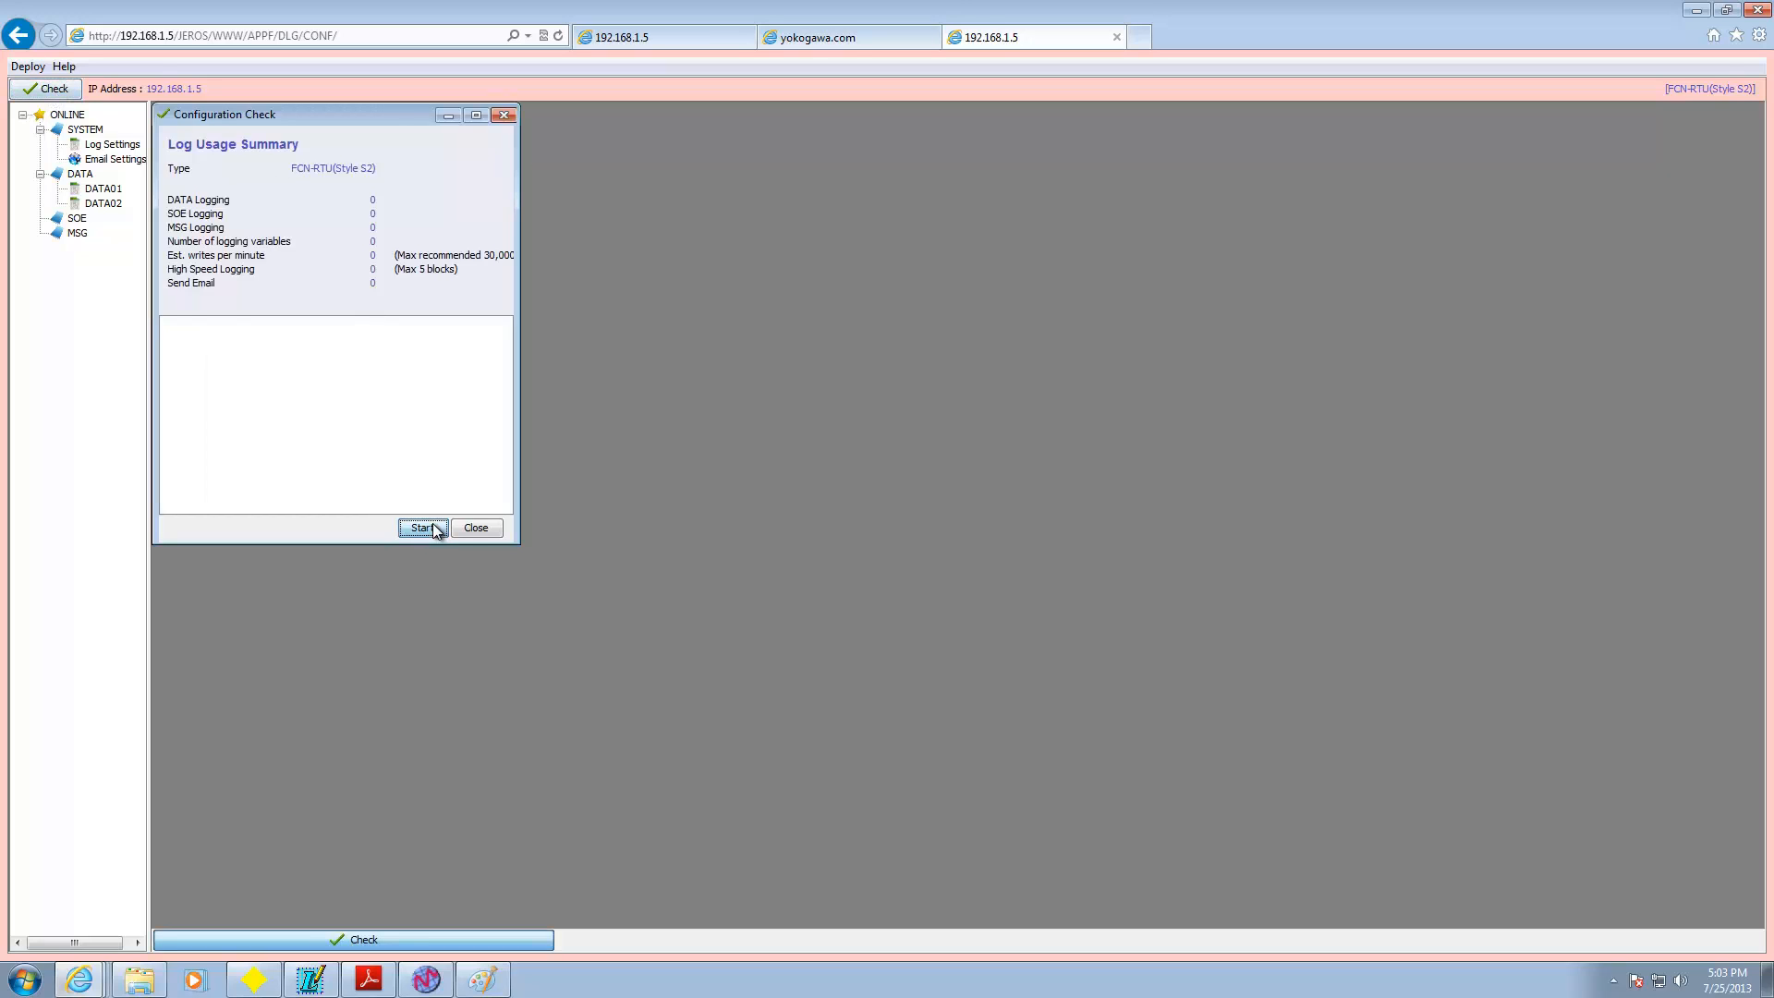
left_click(423, 529)
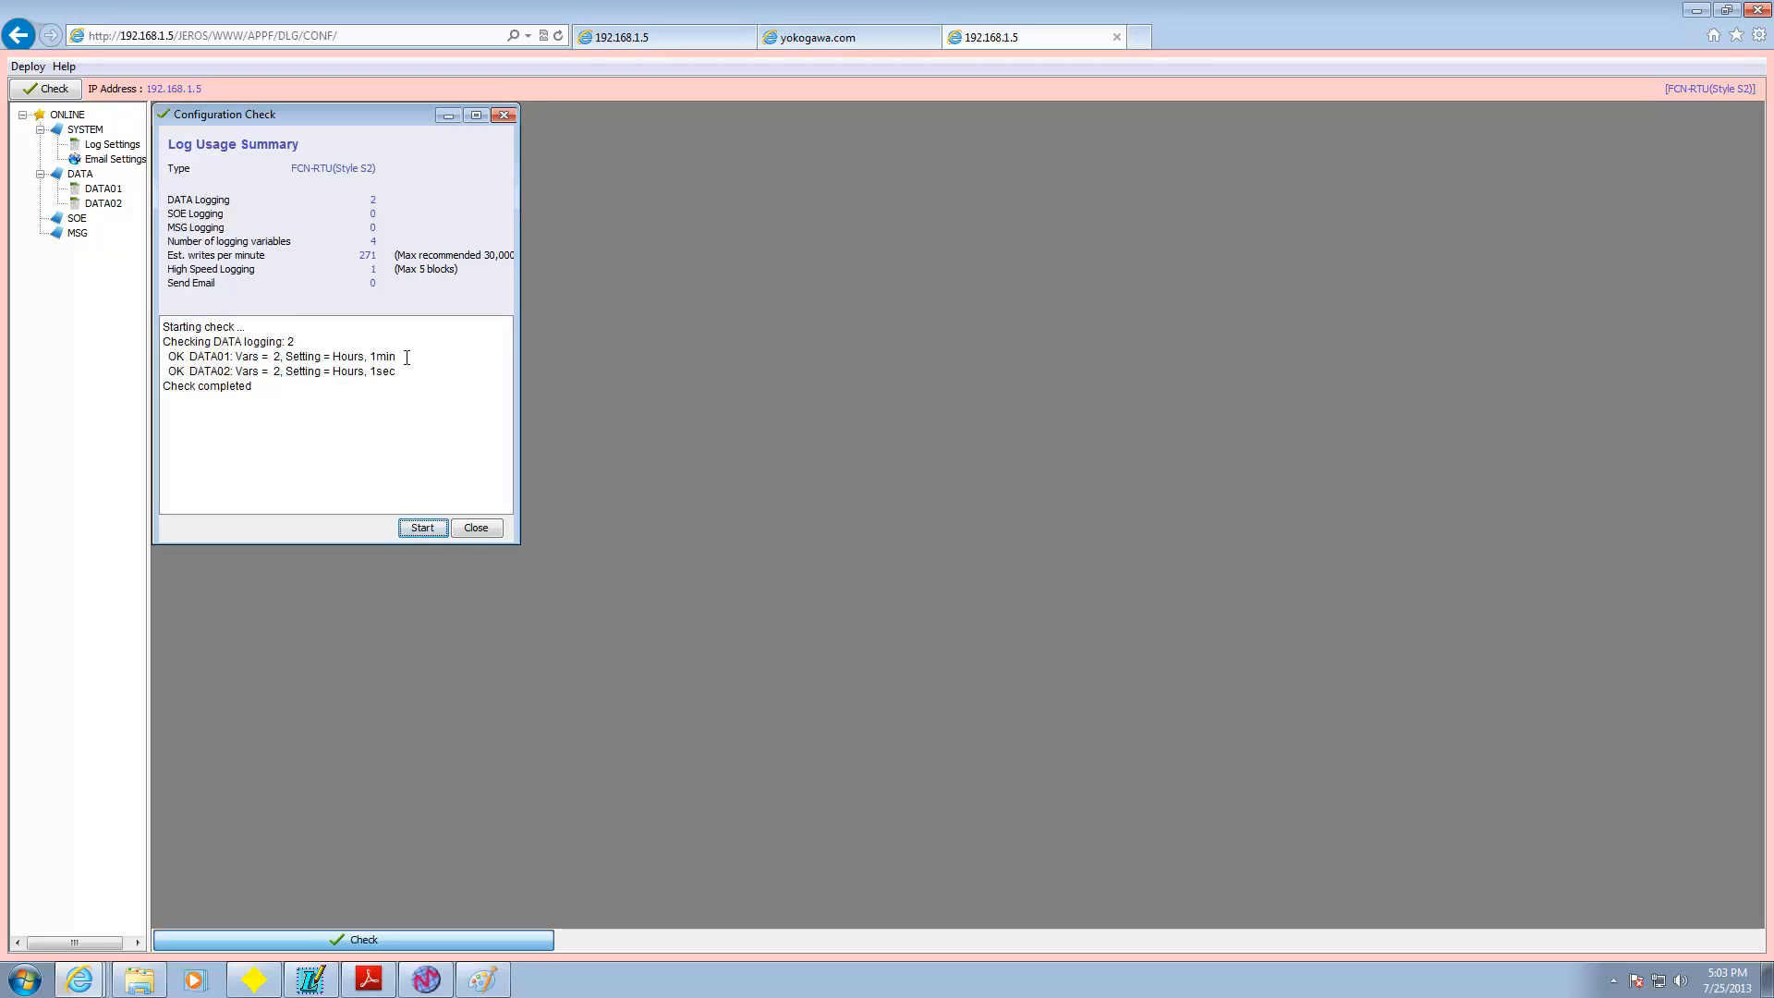
left_click_drag(398, 356, 345, 356)
left_click(396, 358)
left_click_drag(399, 372, 375, 378)
left_click(491, 529)
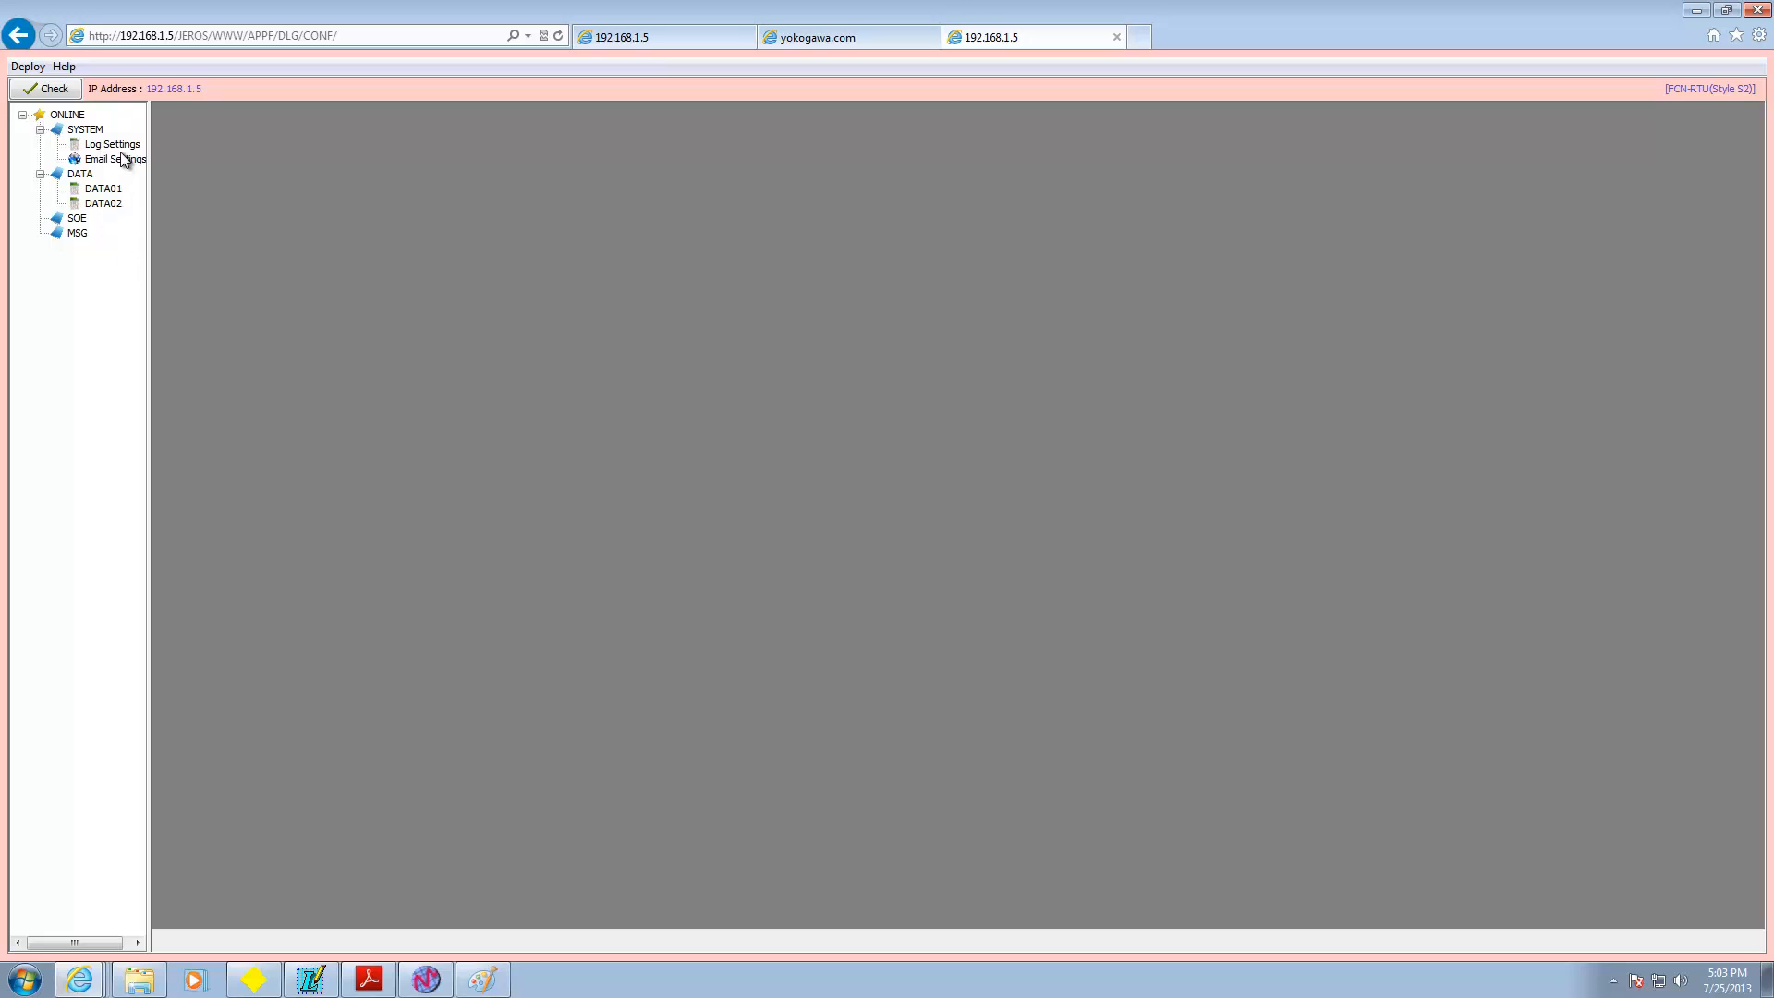
- Open the system Log Settings and read the available memory and current log file usage from the controller
double_click(115, 145)
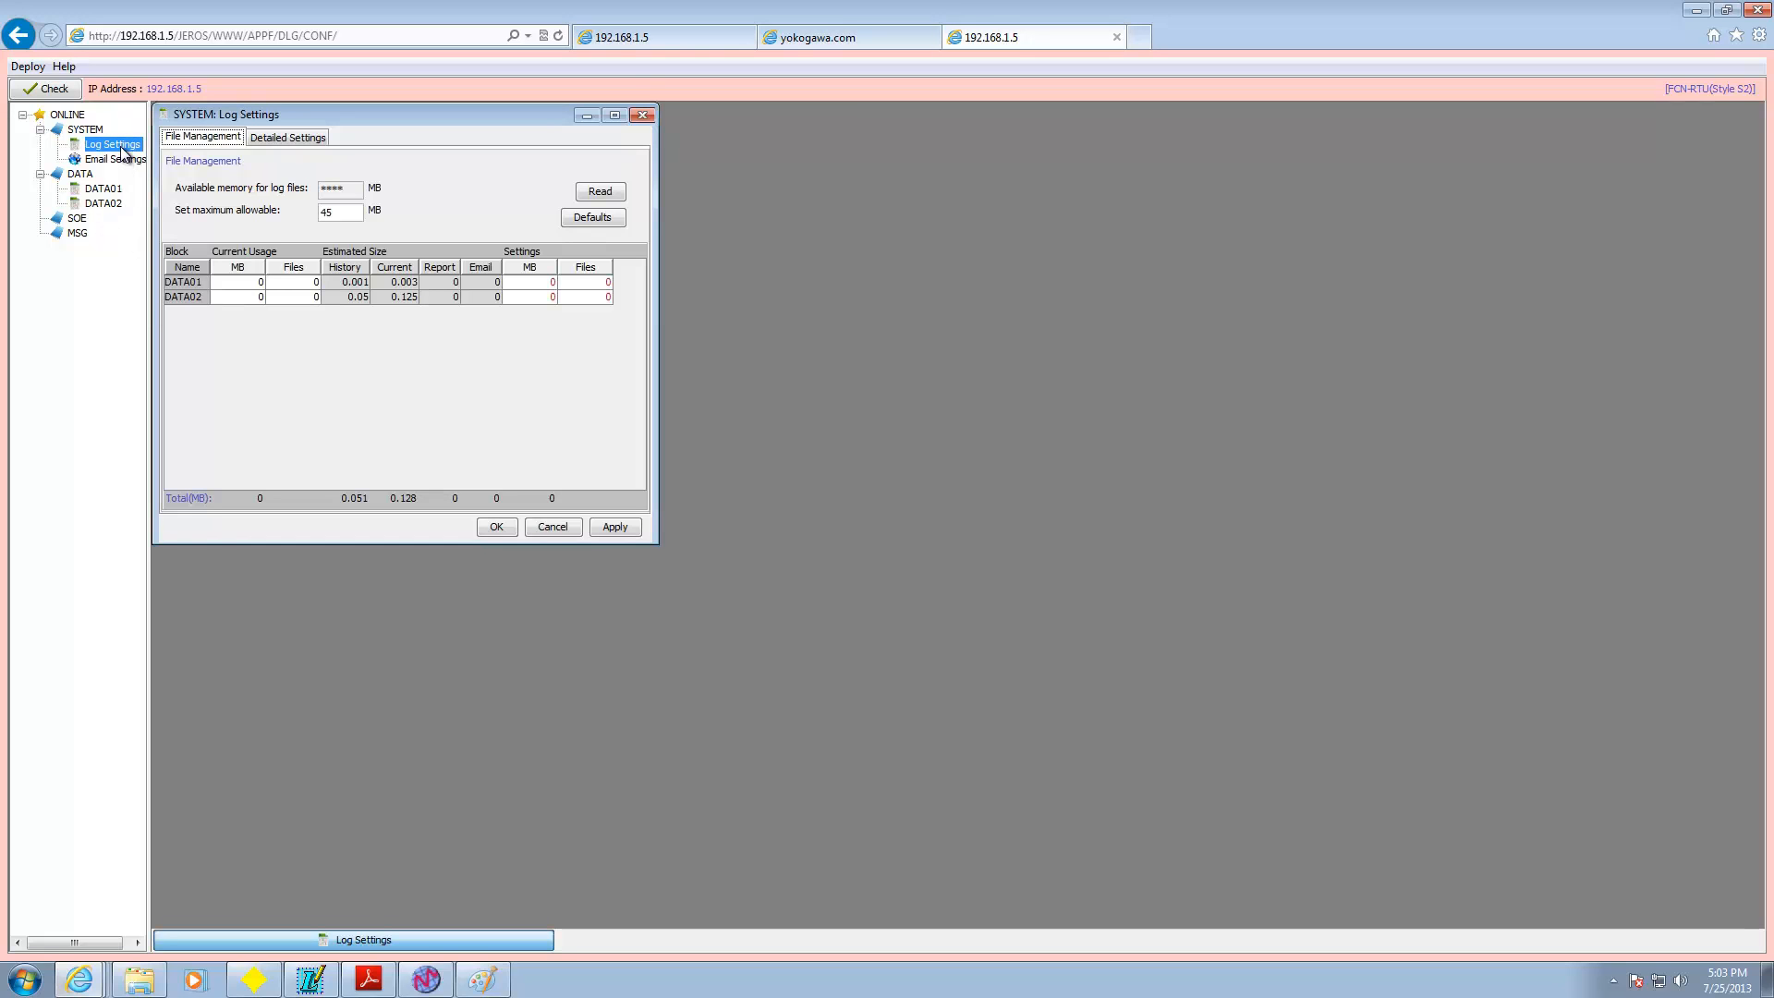
left_click(596, 194)
left_click(596, 194)
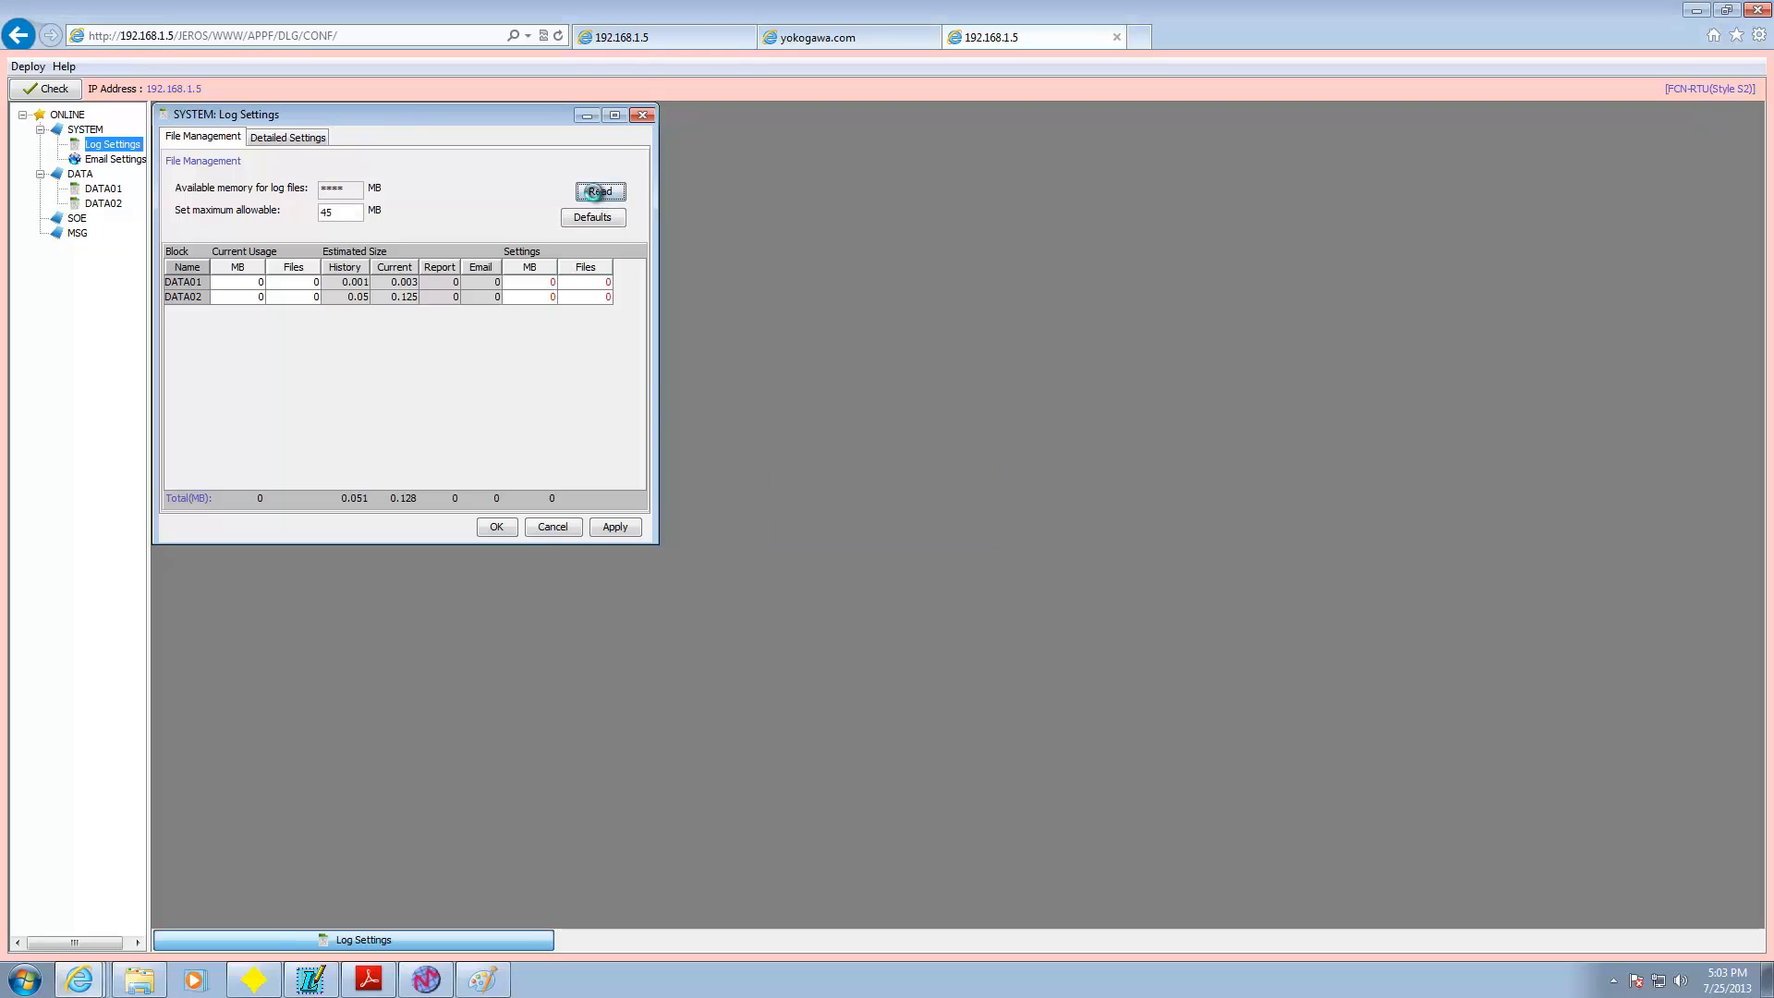
left_click(596, 194)
left_click(596, 192)
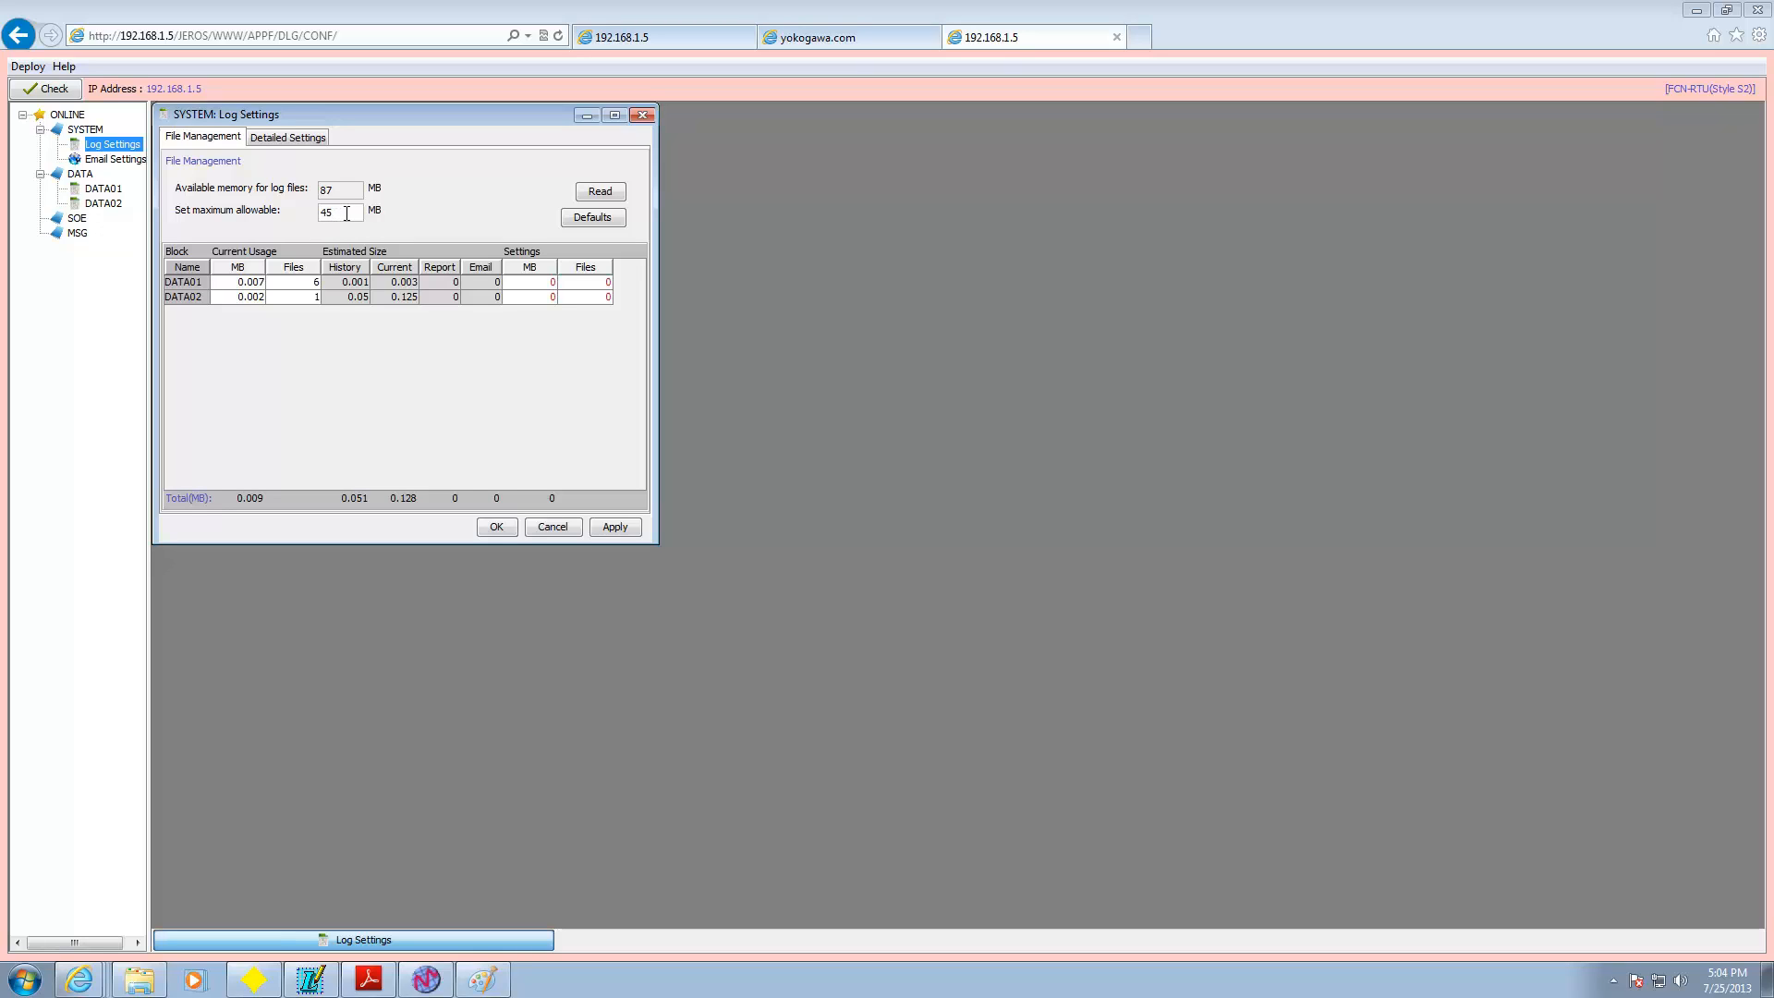
- Review the maximum allowable log memory and the MSG file size limit, and close Log Settings with OK
left_click_drag(346, 214, 281, 222)
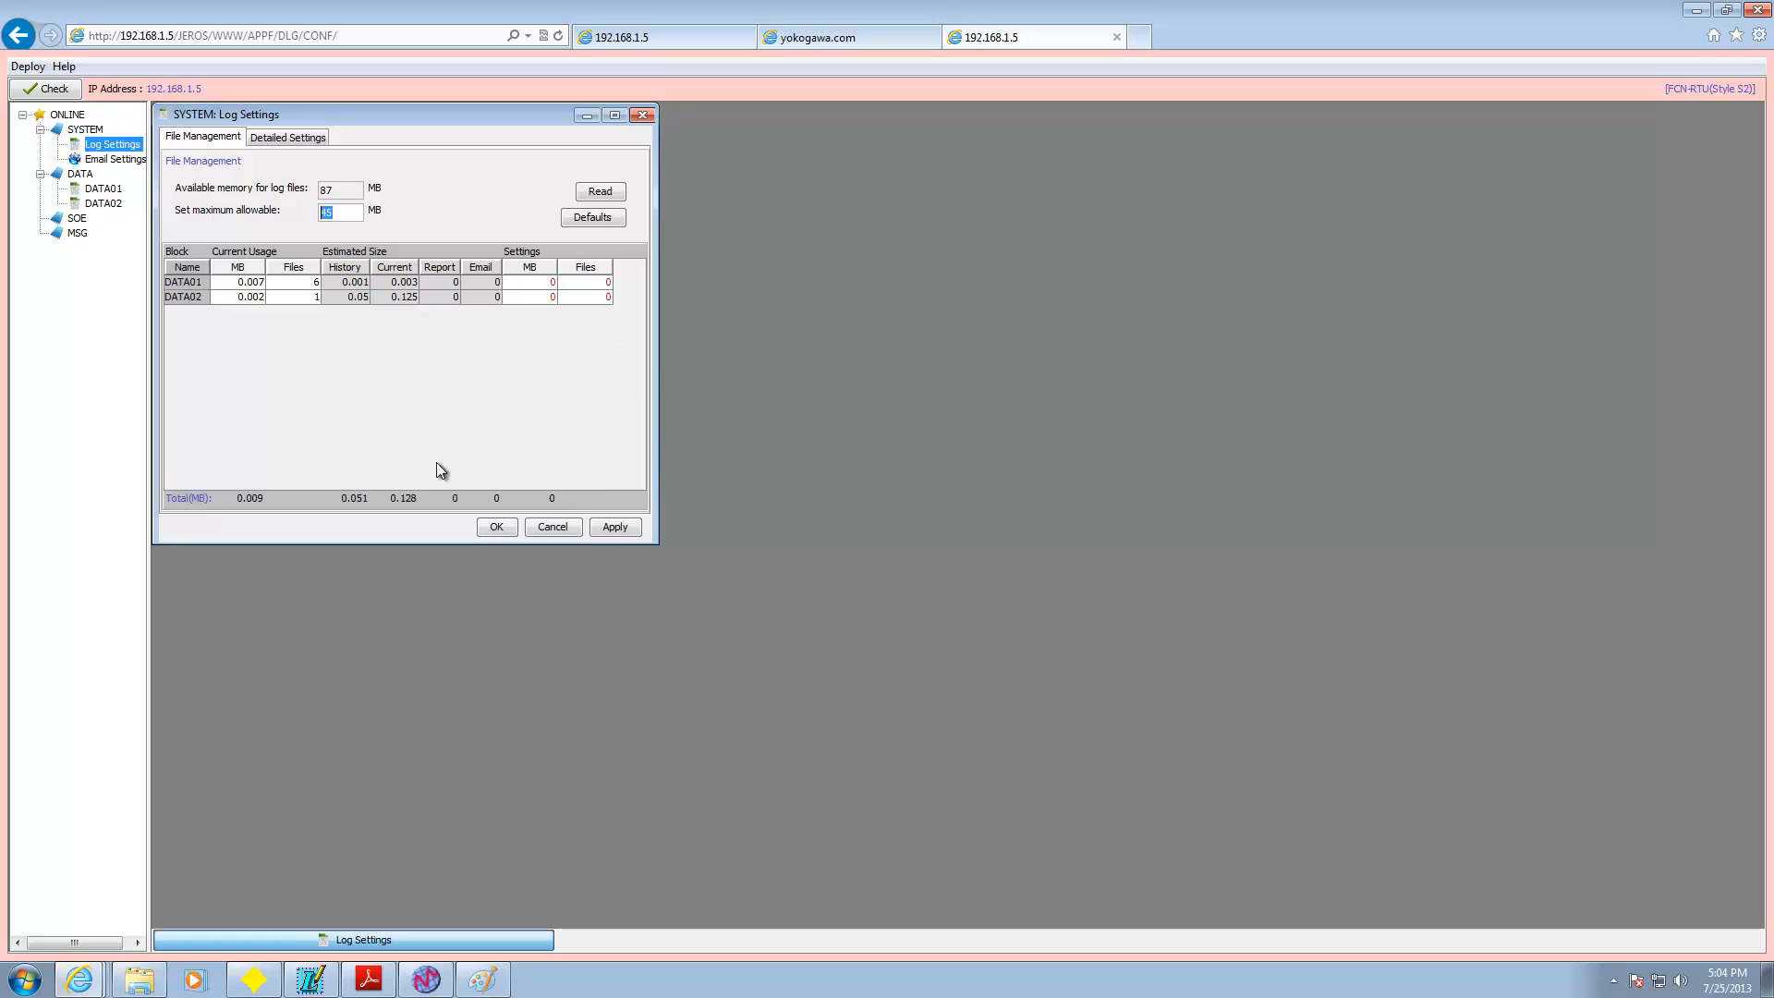
left_click(312, 138)
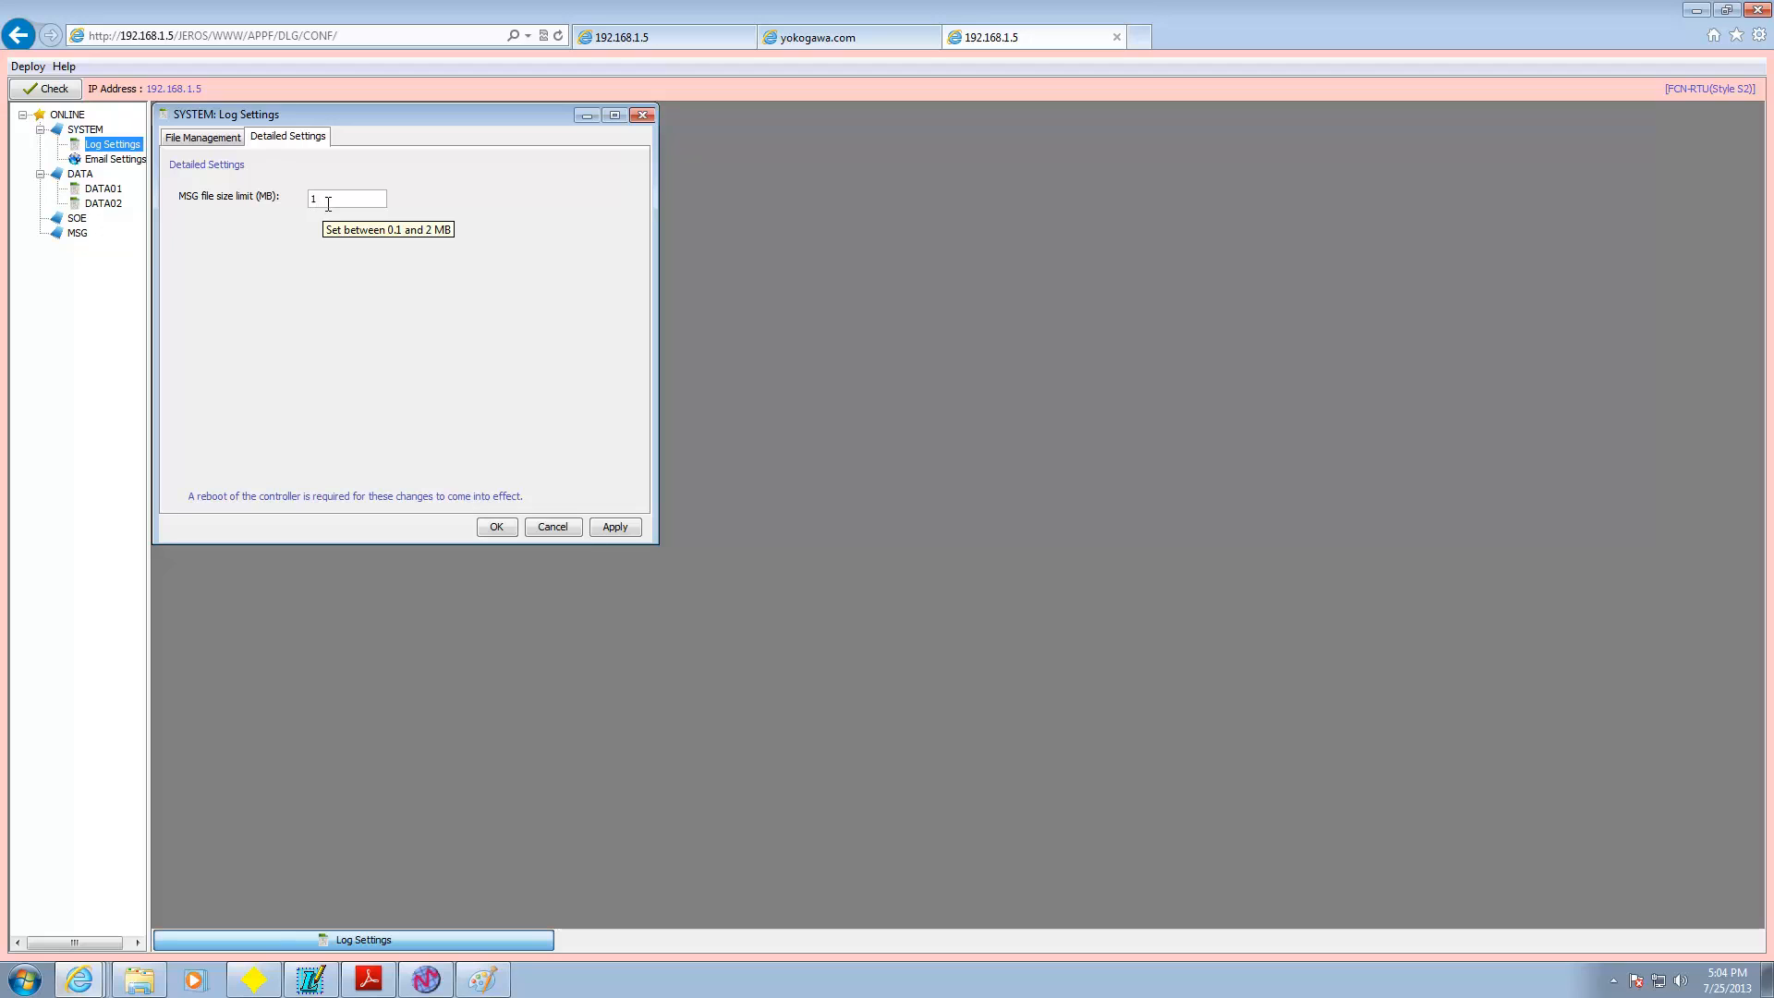
left_click(220, 139)
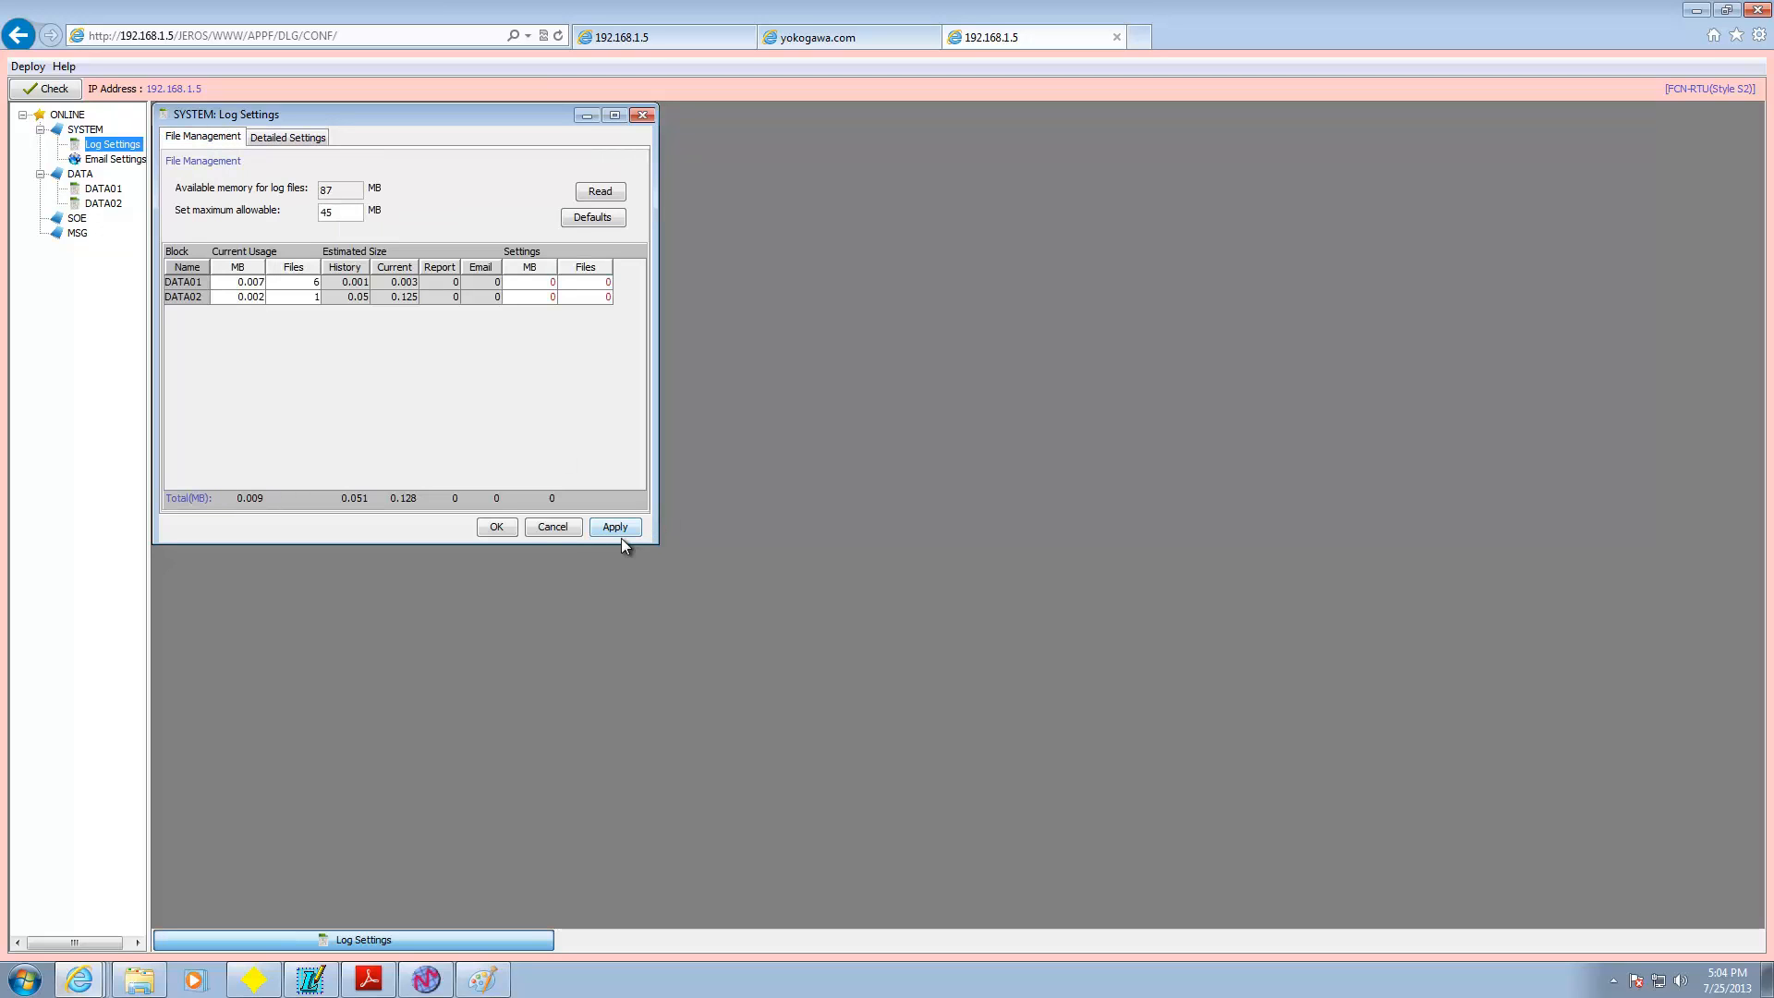
left_click(509, 526)
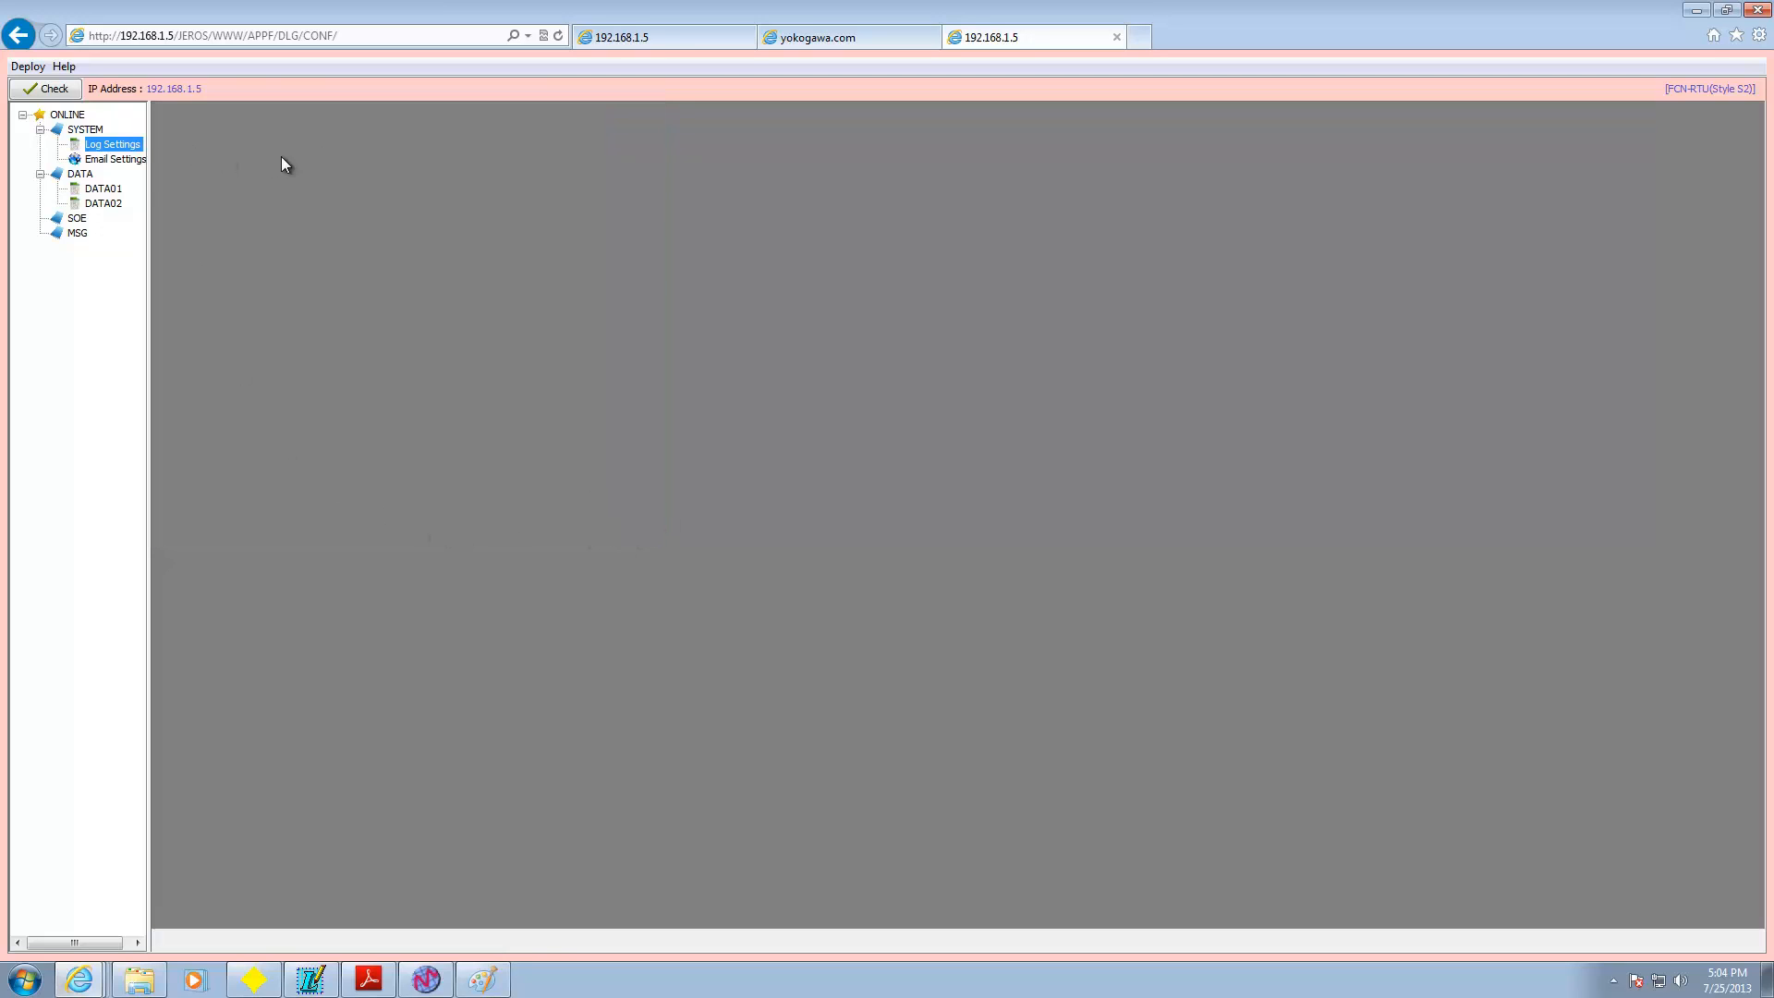
- Review the Email Settings groups and setup, view the fields for the AUTH server type, and cancel without saving
double_click(126, 161)
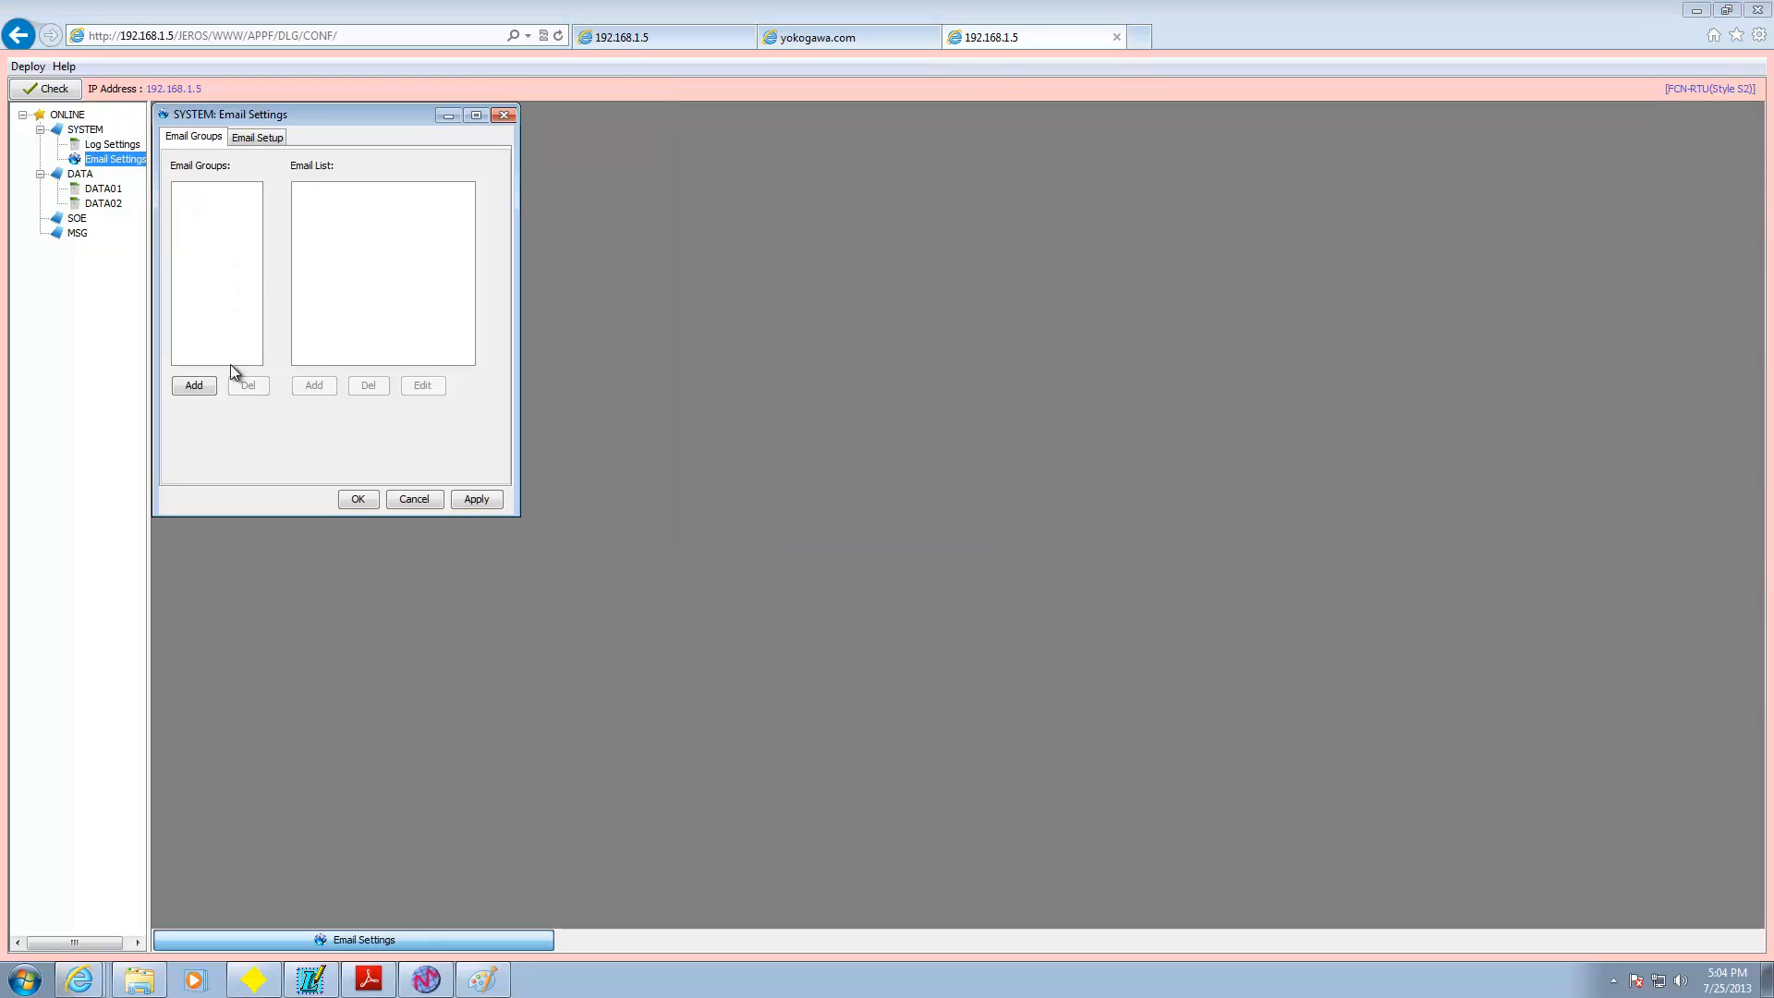
left_click(259, 139)
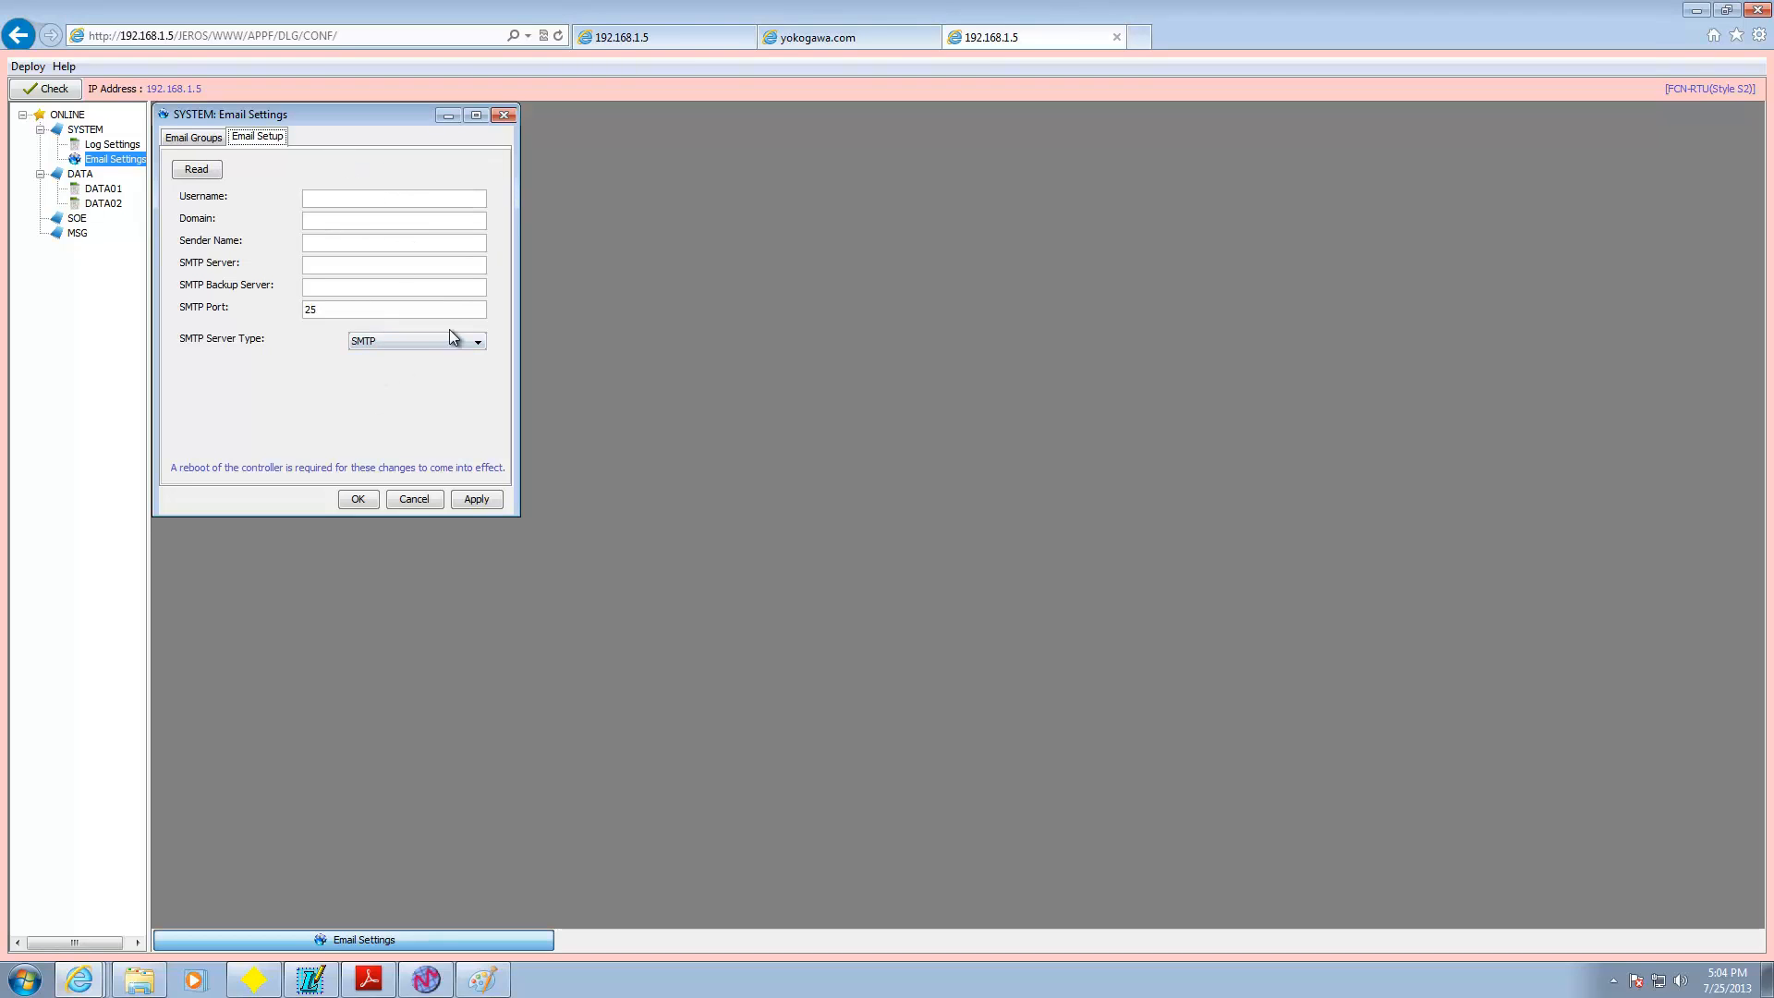
left_click(478, 343)
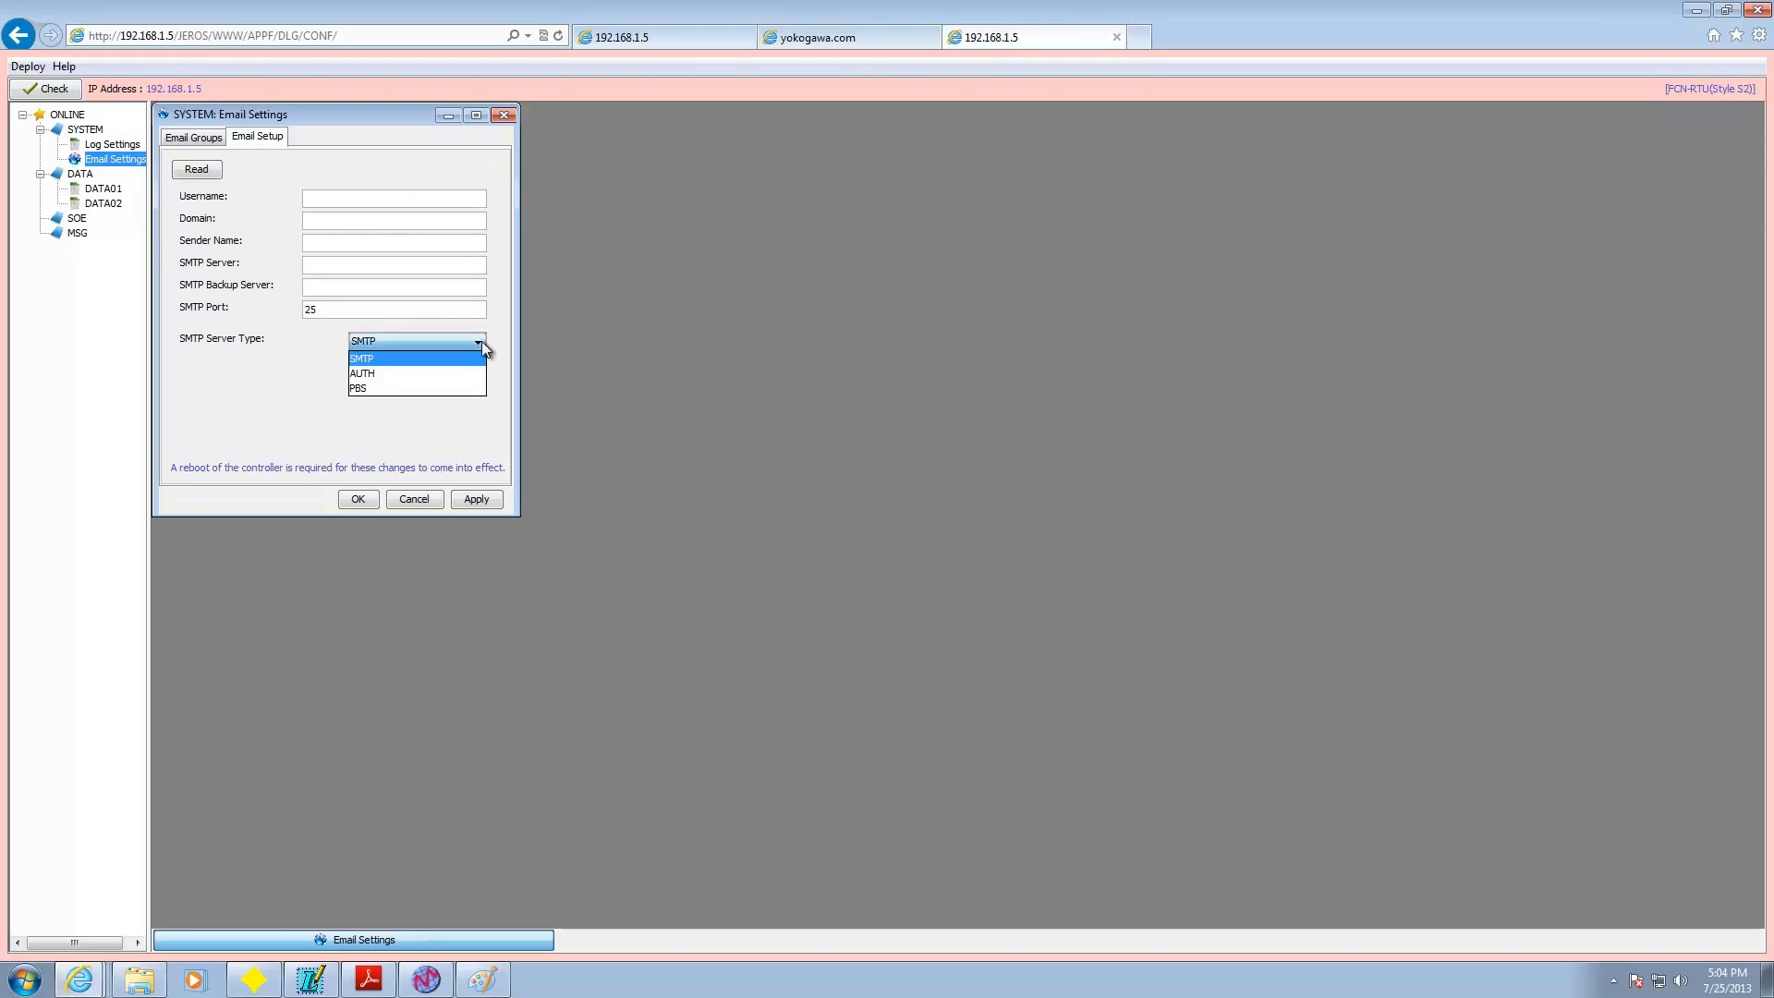
left_click(398, 374)
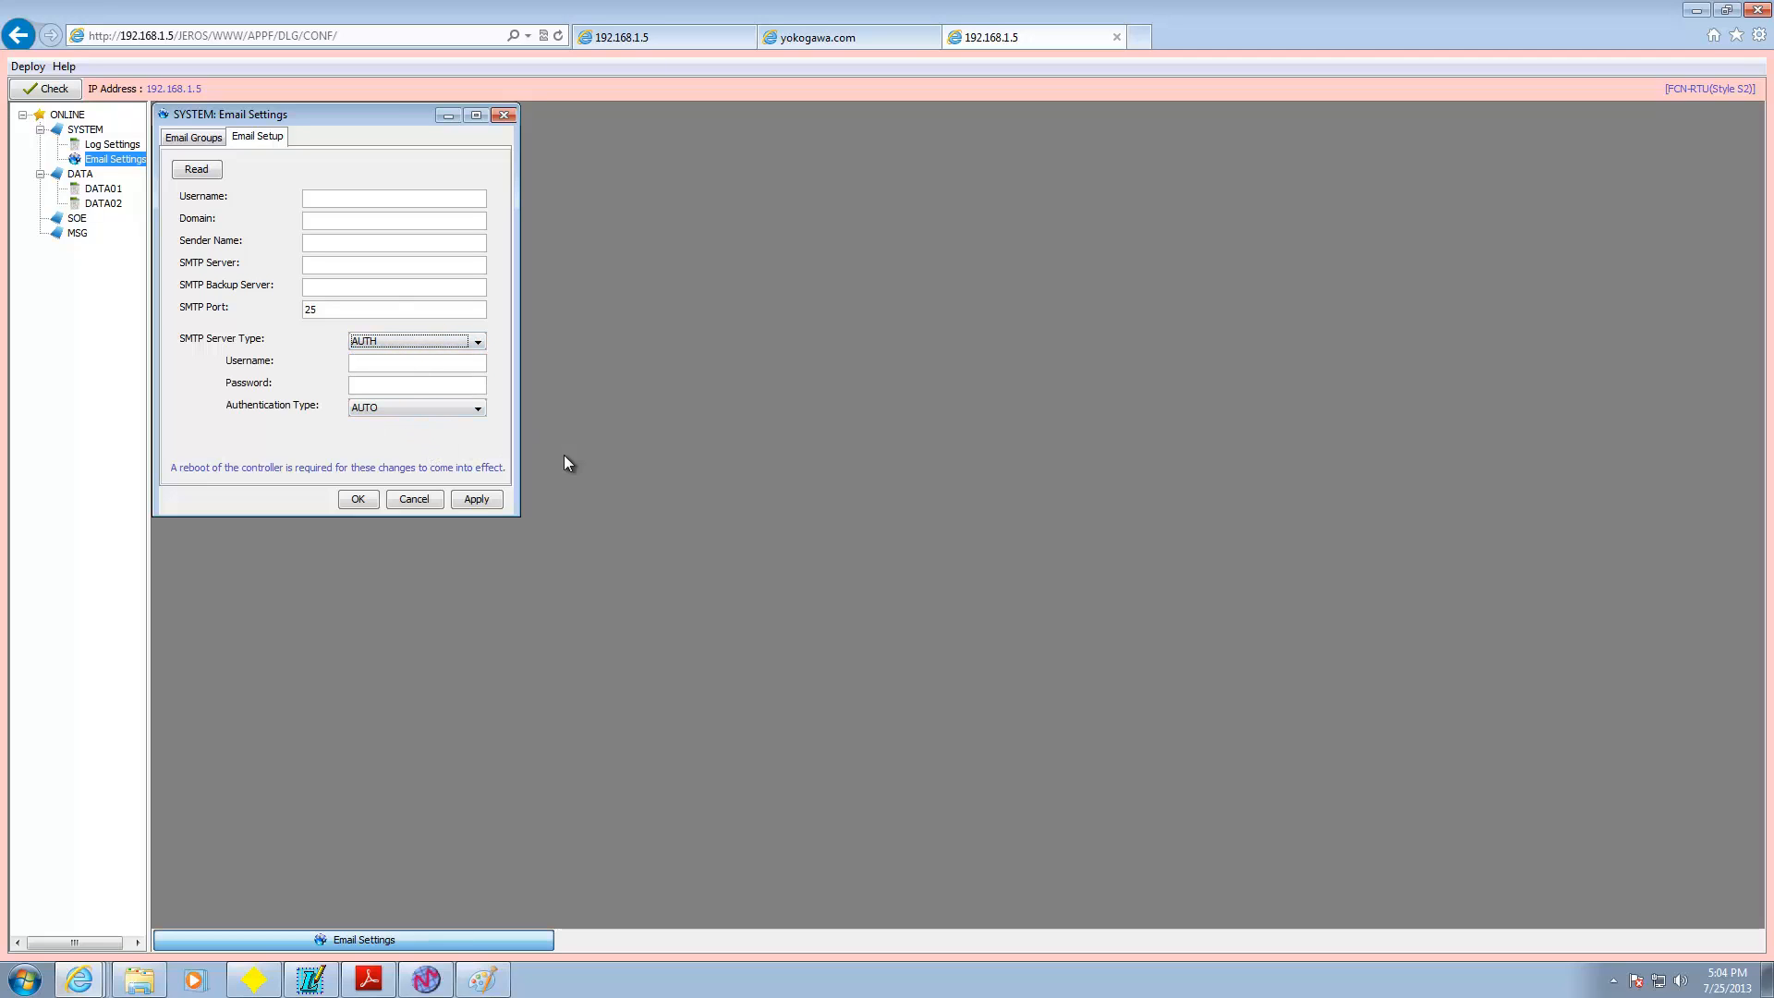
left_click(415, 499)
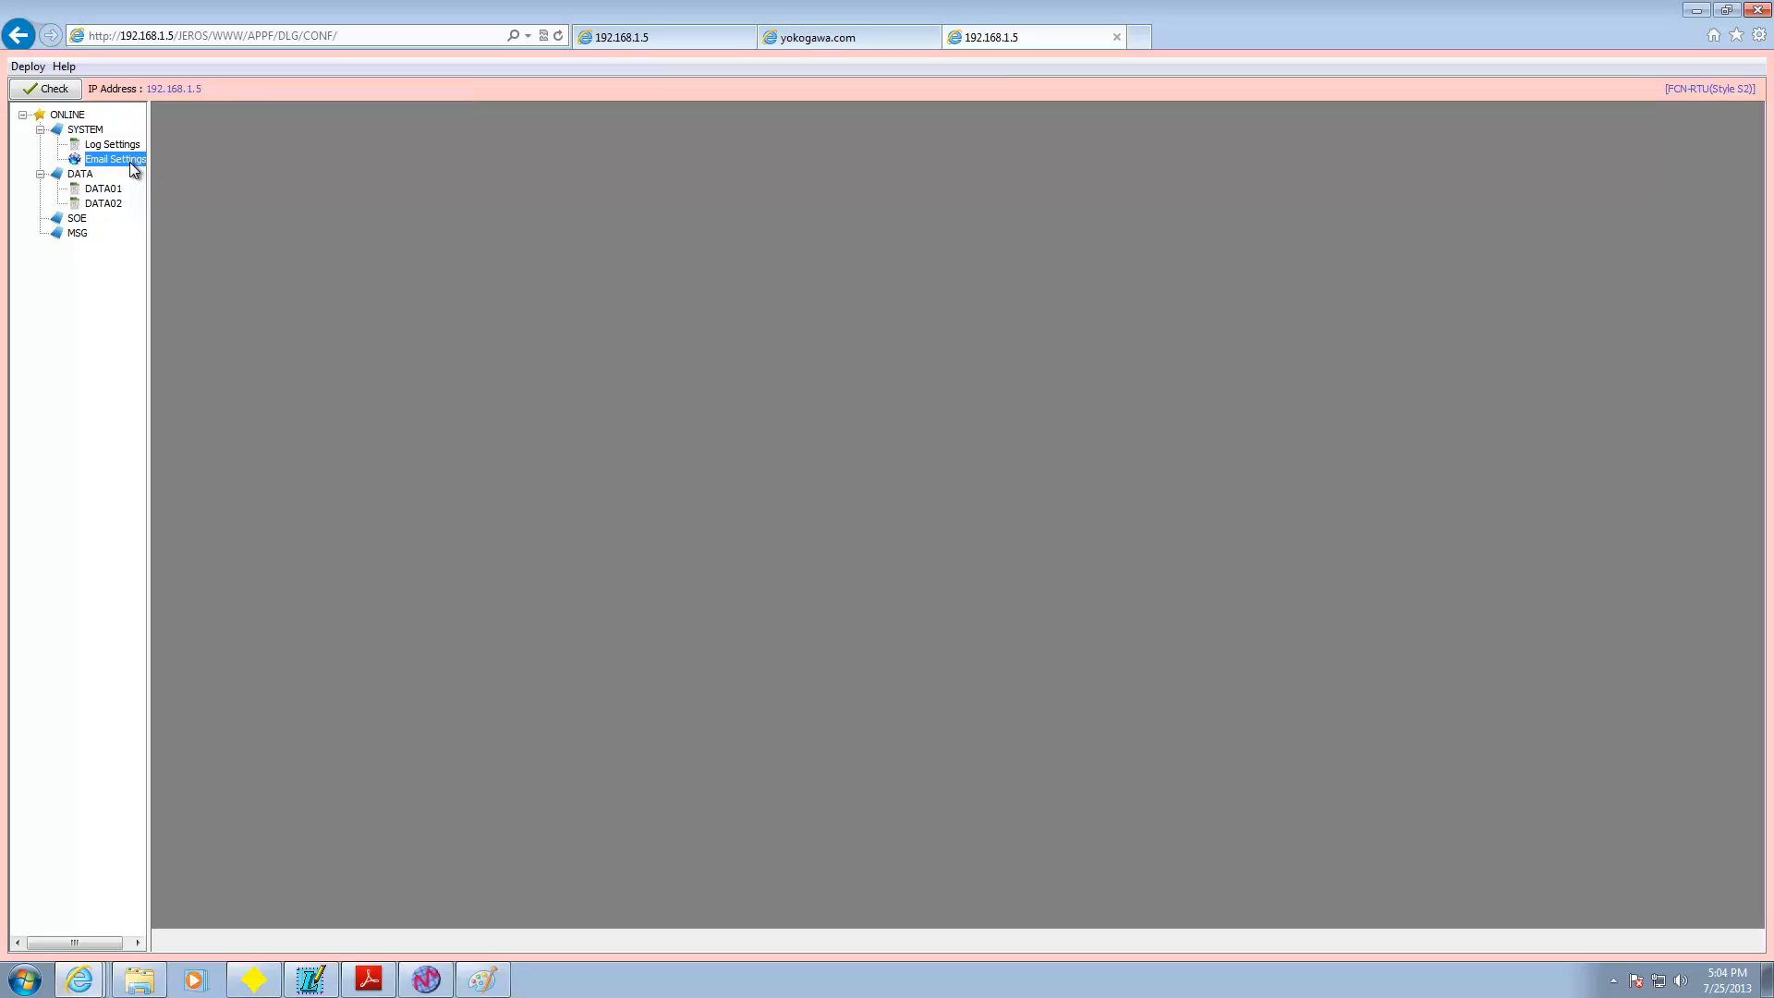
- Check the option for creating a new log under the DATA folder
left_click(72, 176)
right_click(72, 178)
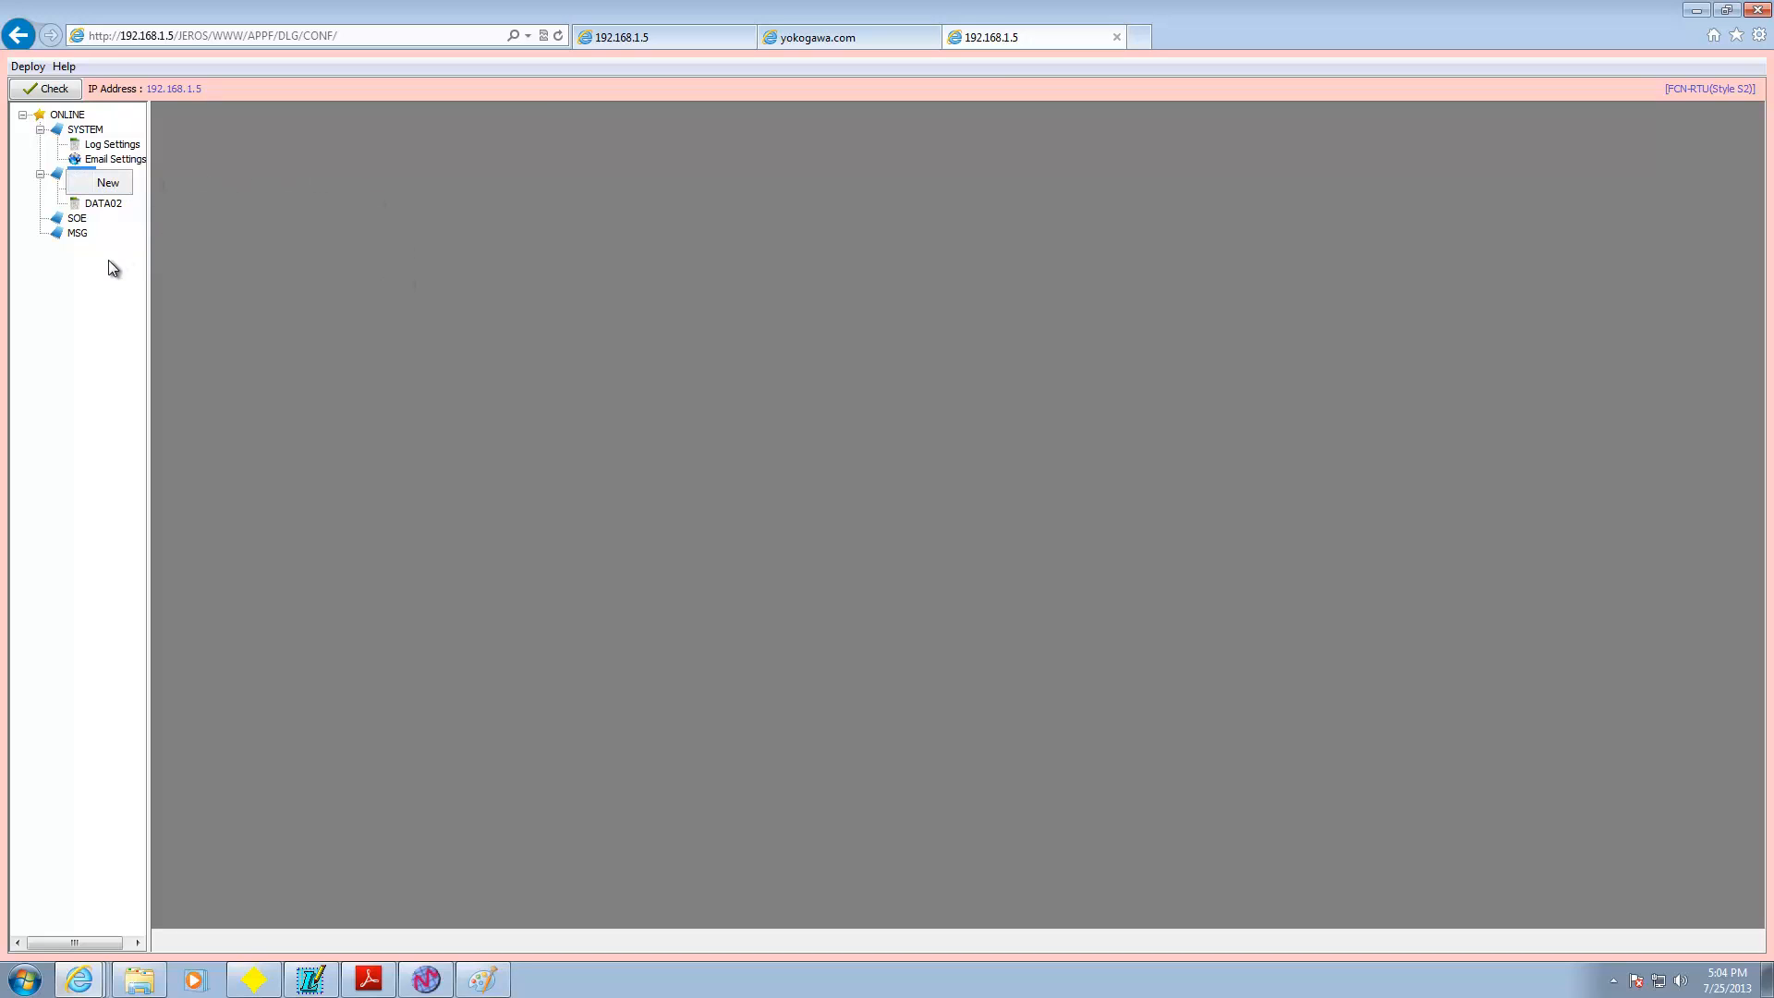
left_click(108, 183)
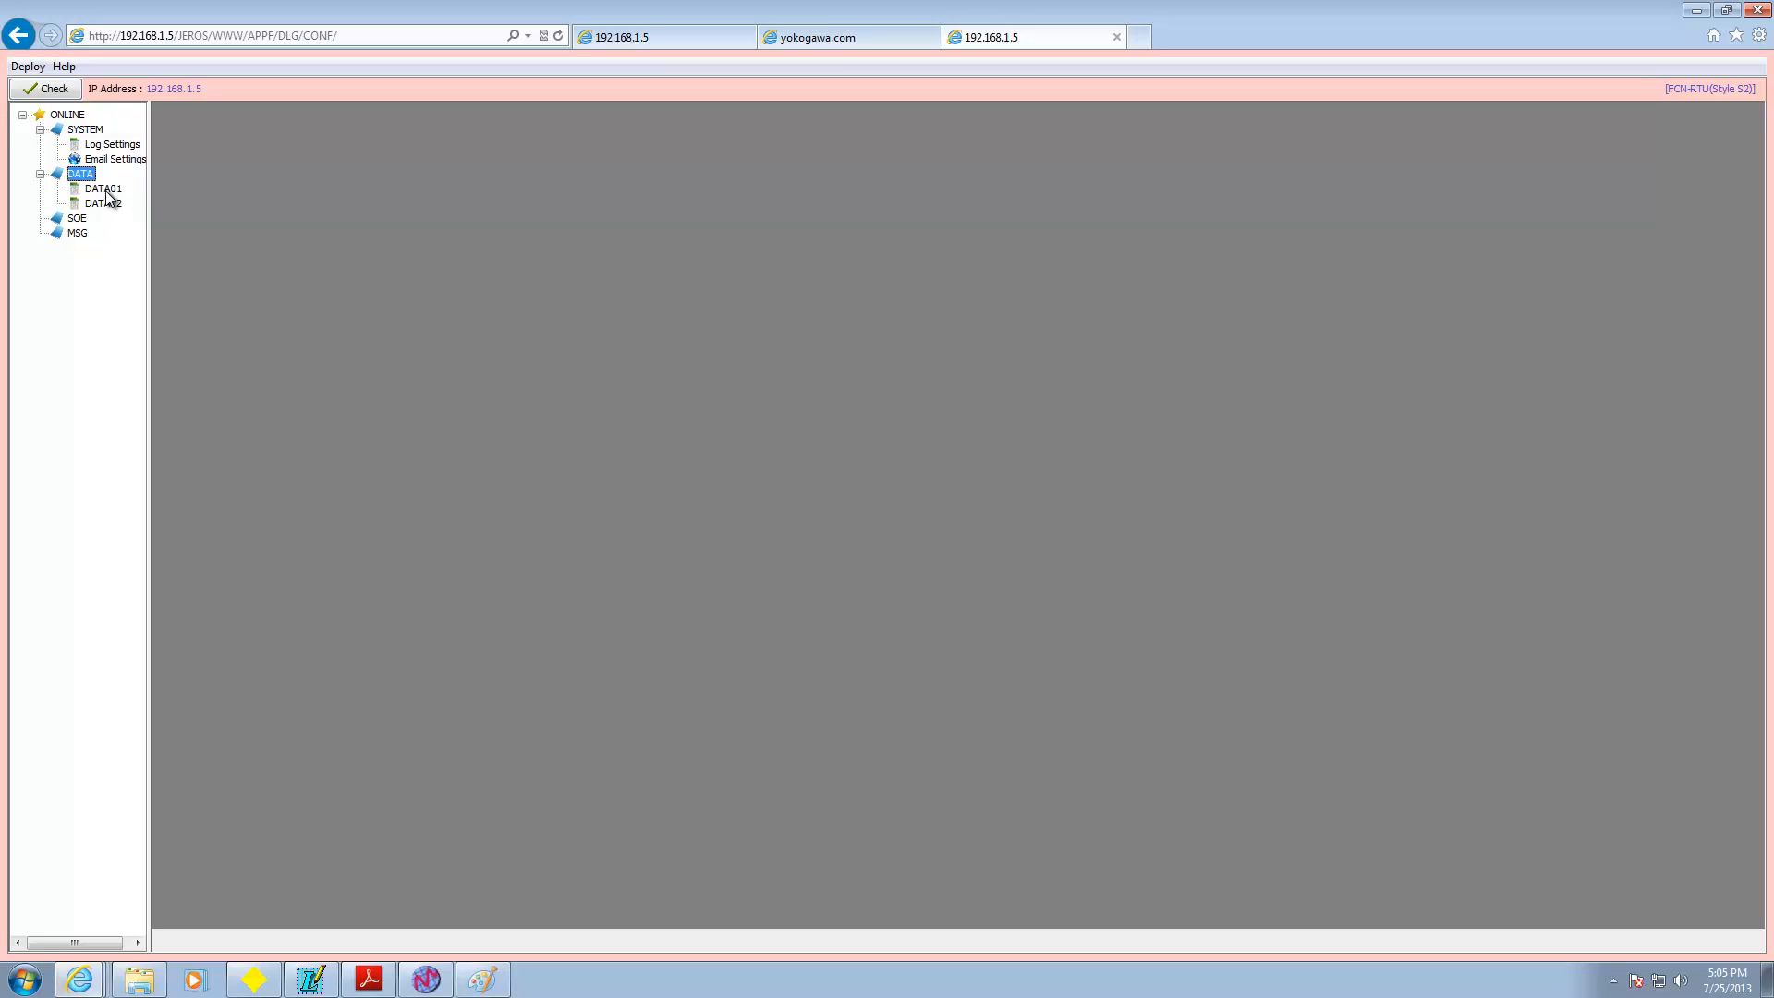
- Open the DATA01 log configuration in the middle of the workspace and review its common settings and log Type options
double_click(106, 189)
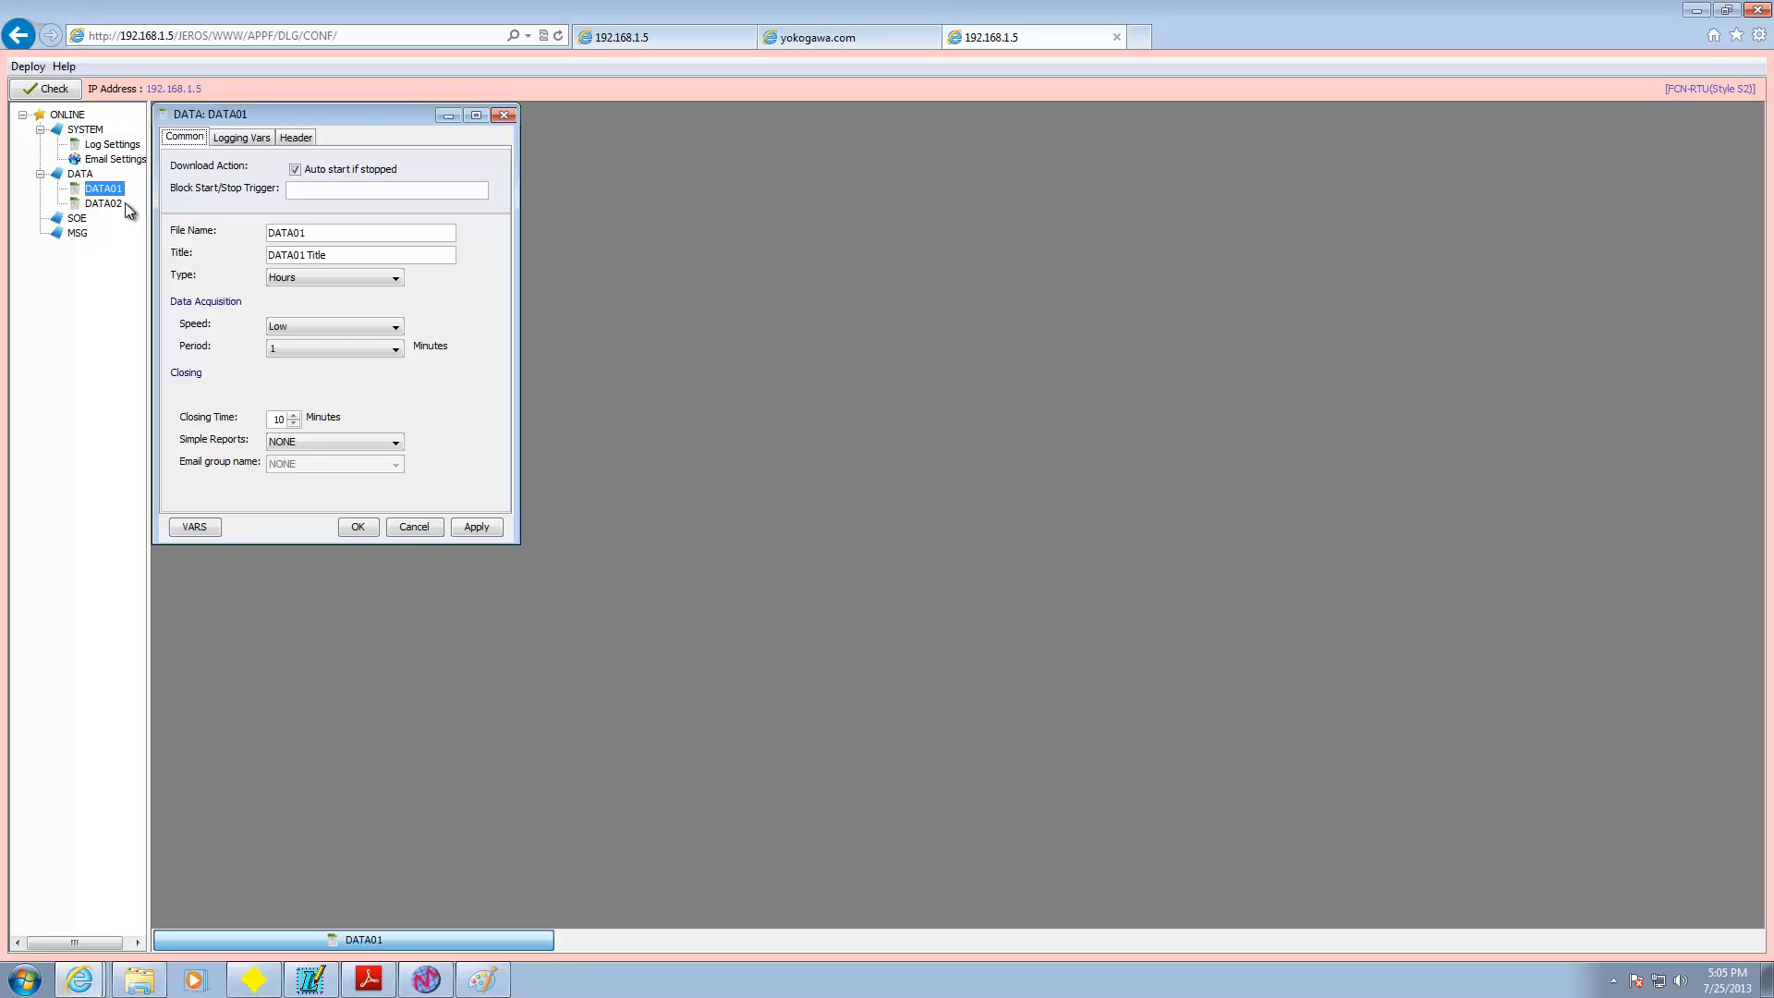
left_click_drag(387, 128, 715, 149)
left_click_drag(667, 165, 634, 169)
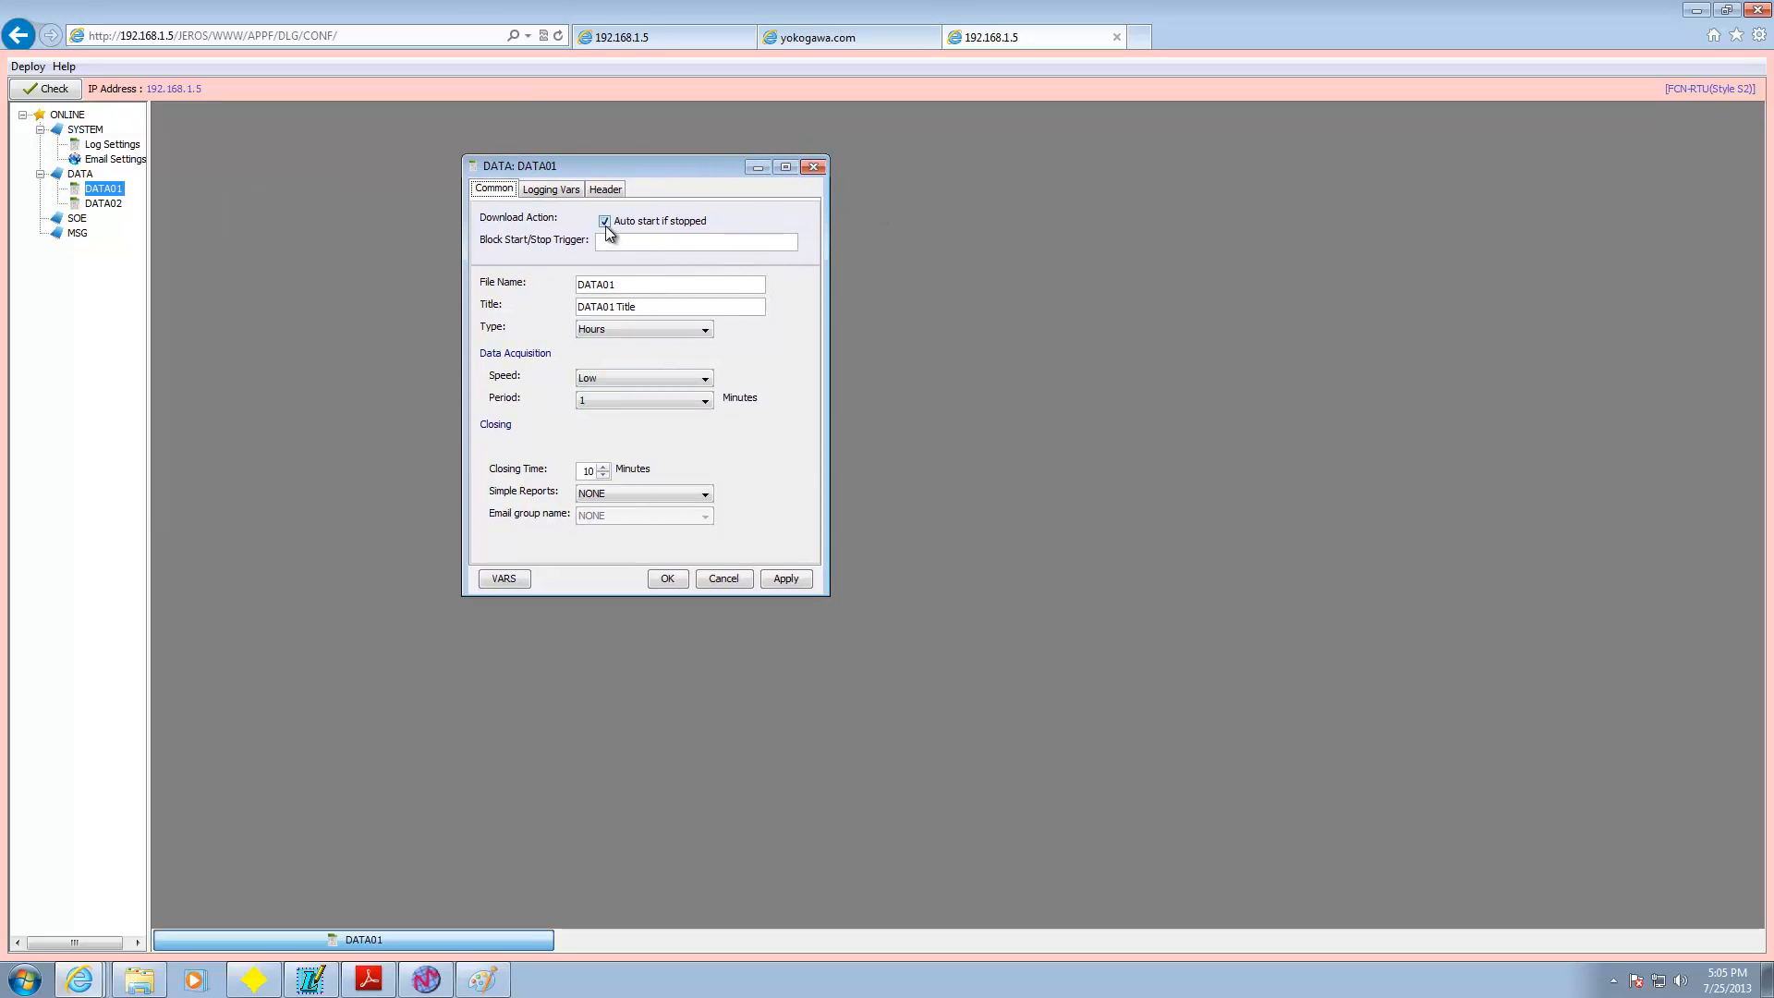
mouse_move(607, 230)
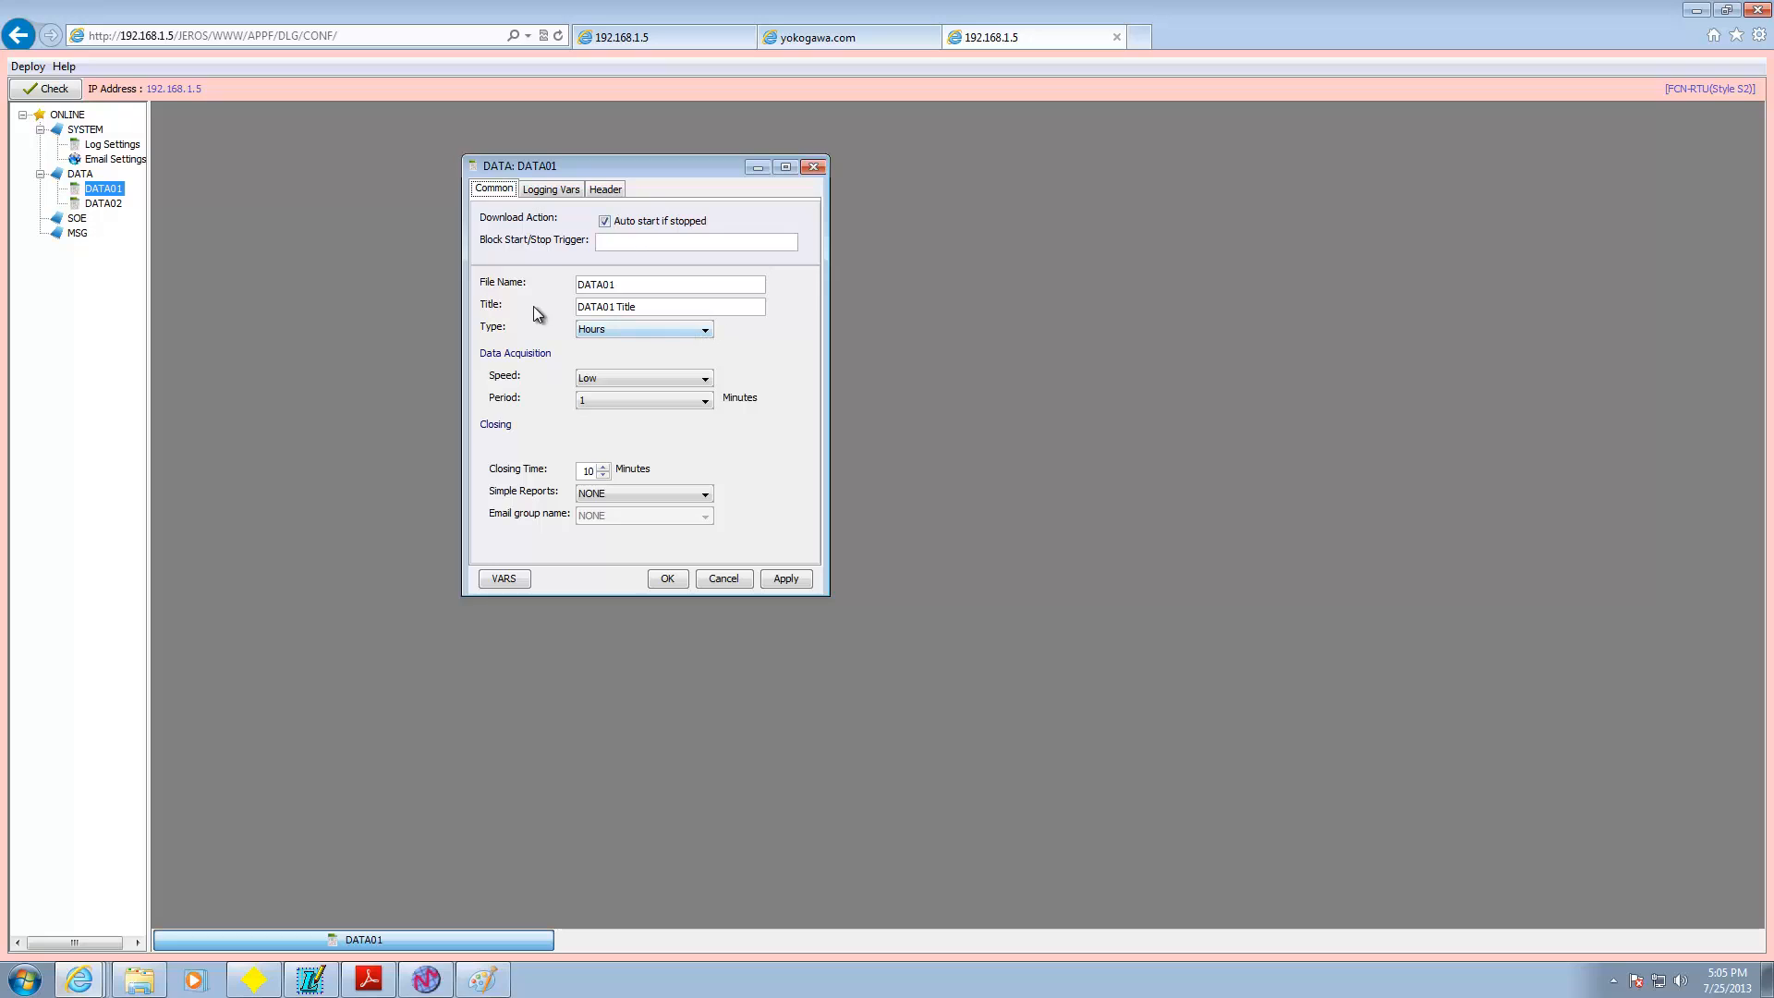
left_click_drag(634, 286, 457, 296)
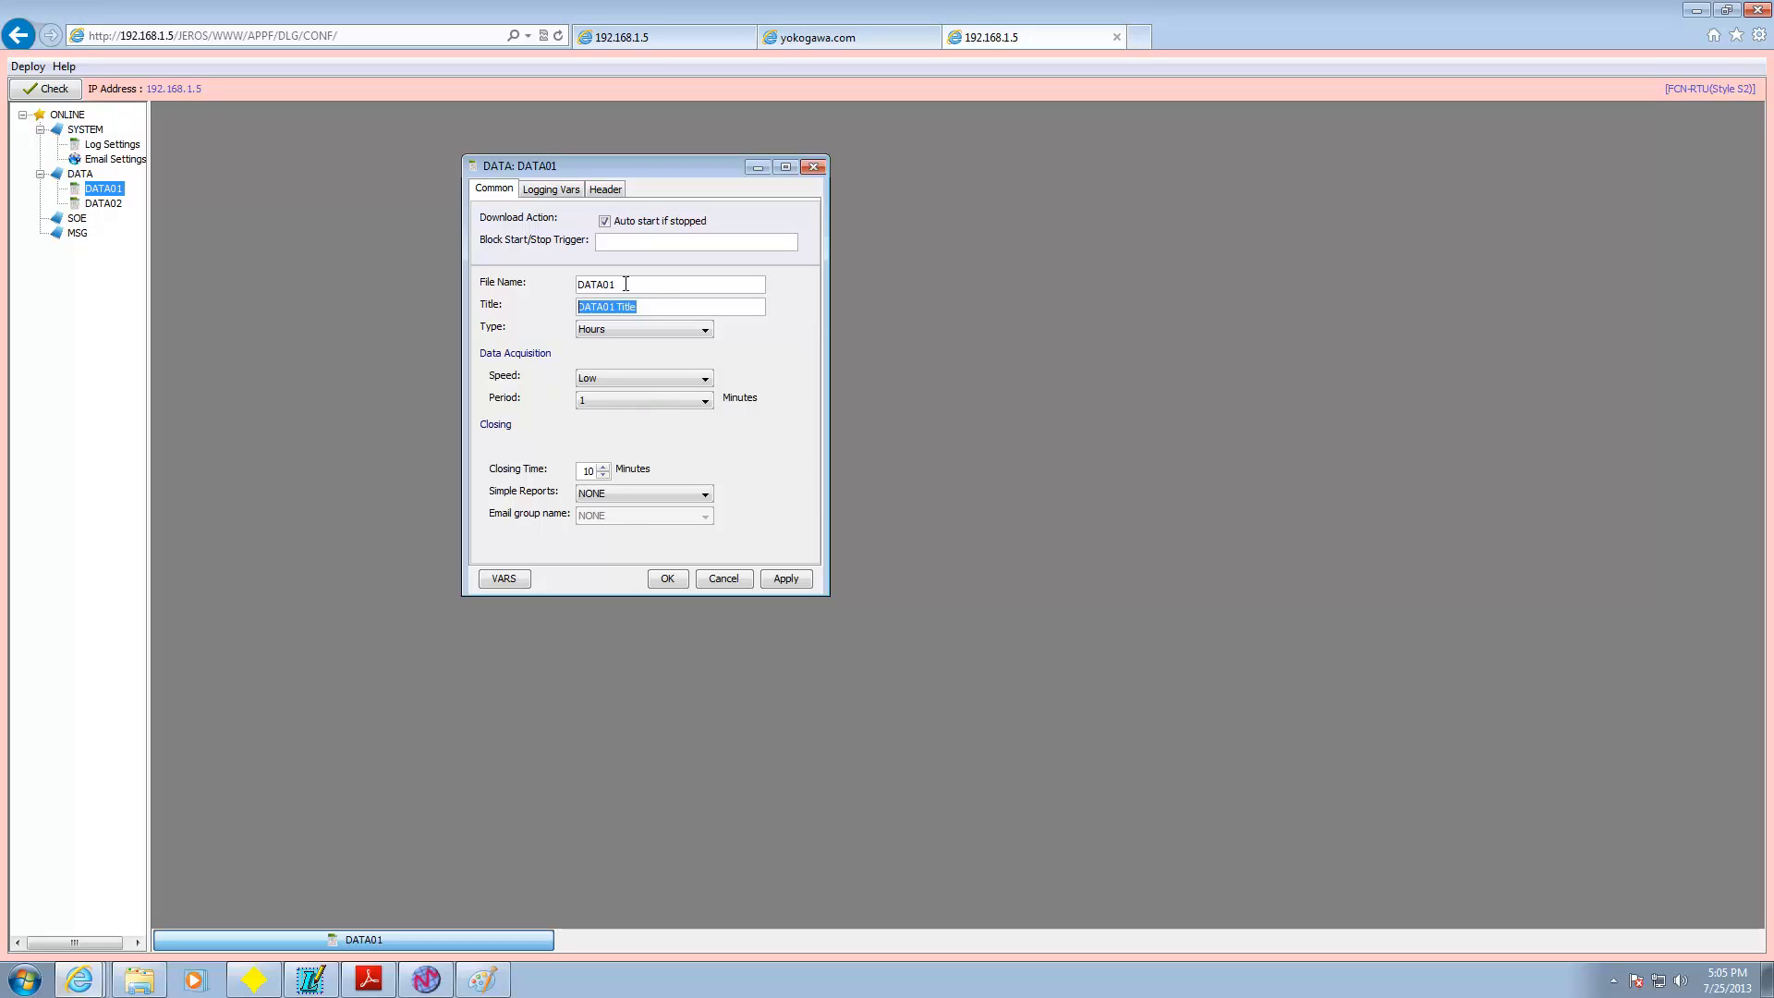
left_click(705, 330)
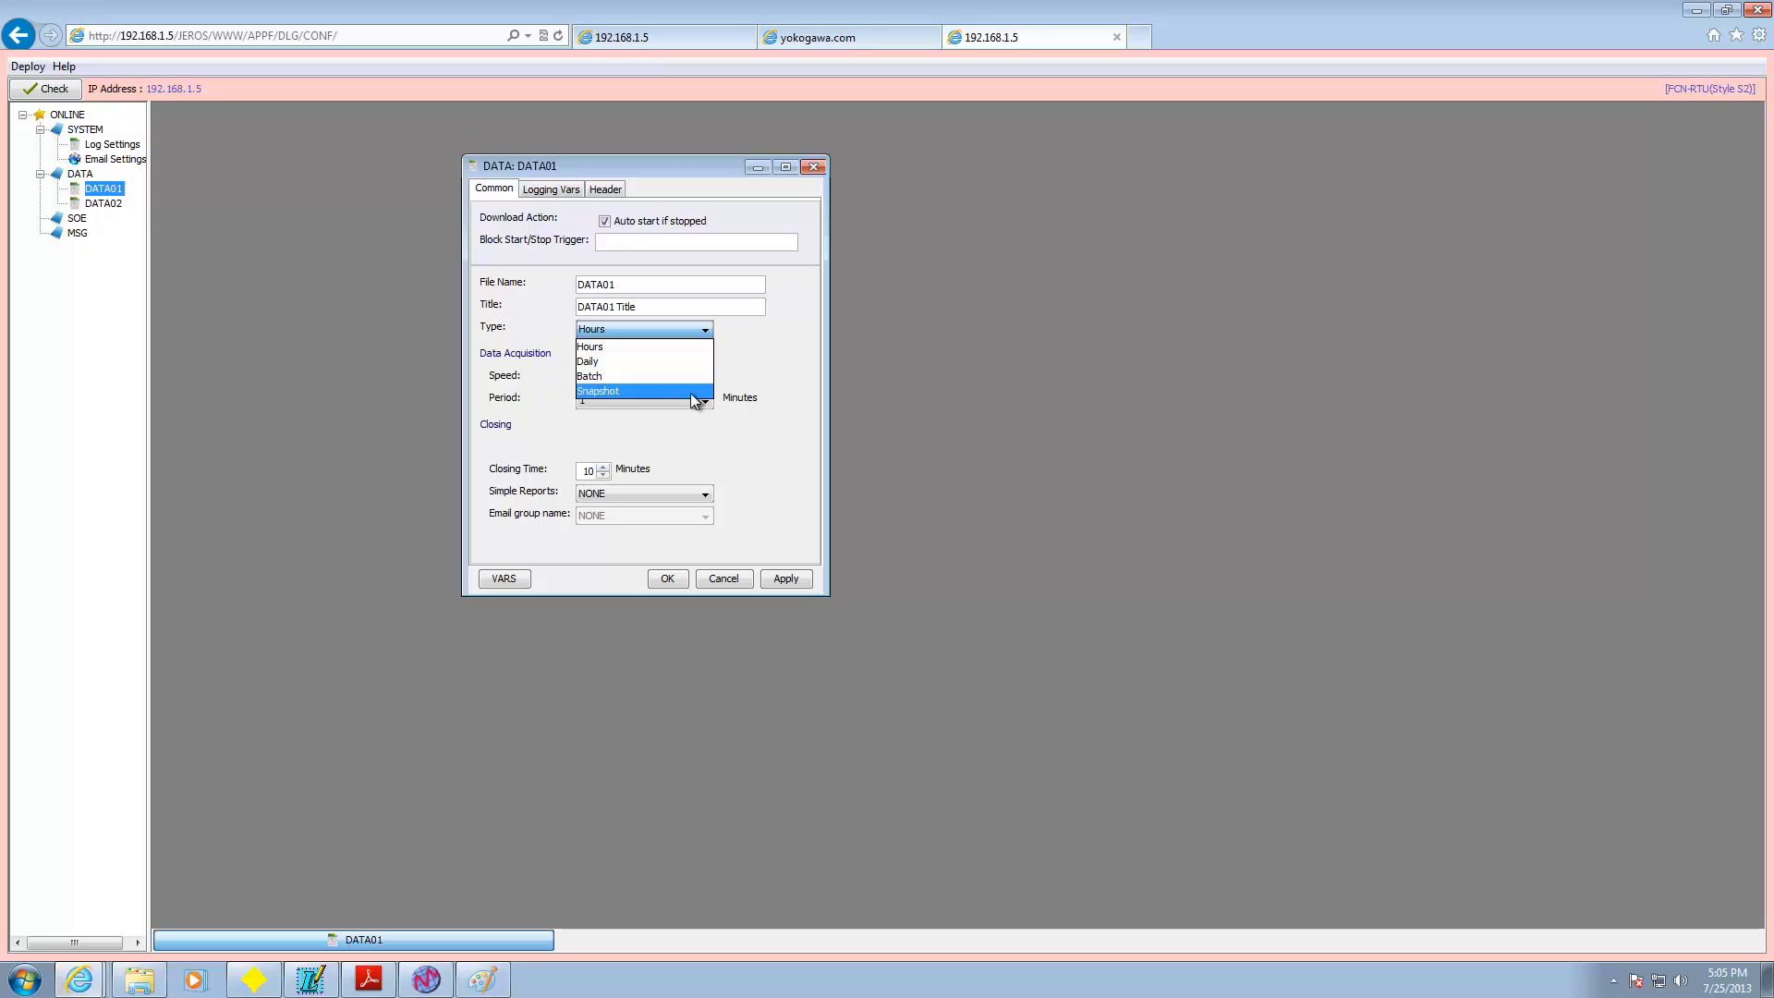
left_click(765, 352)
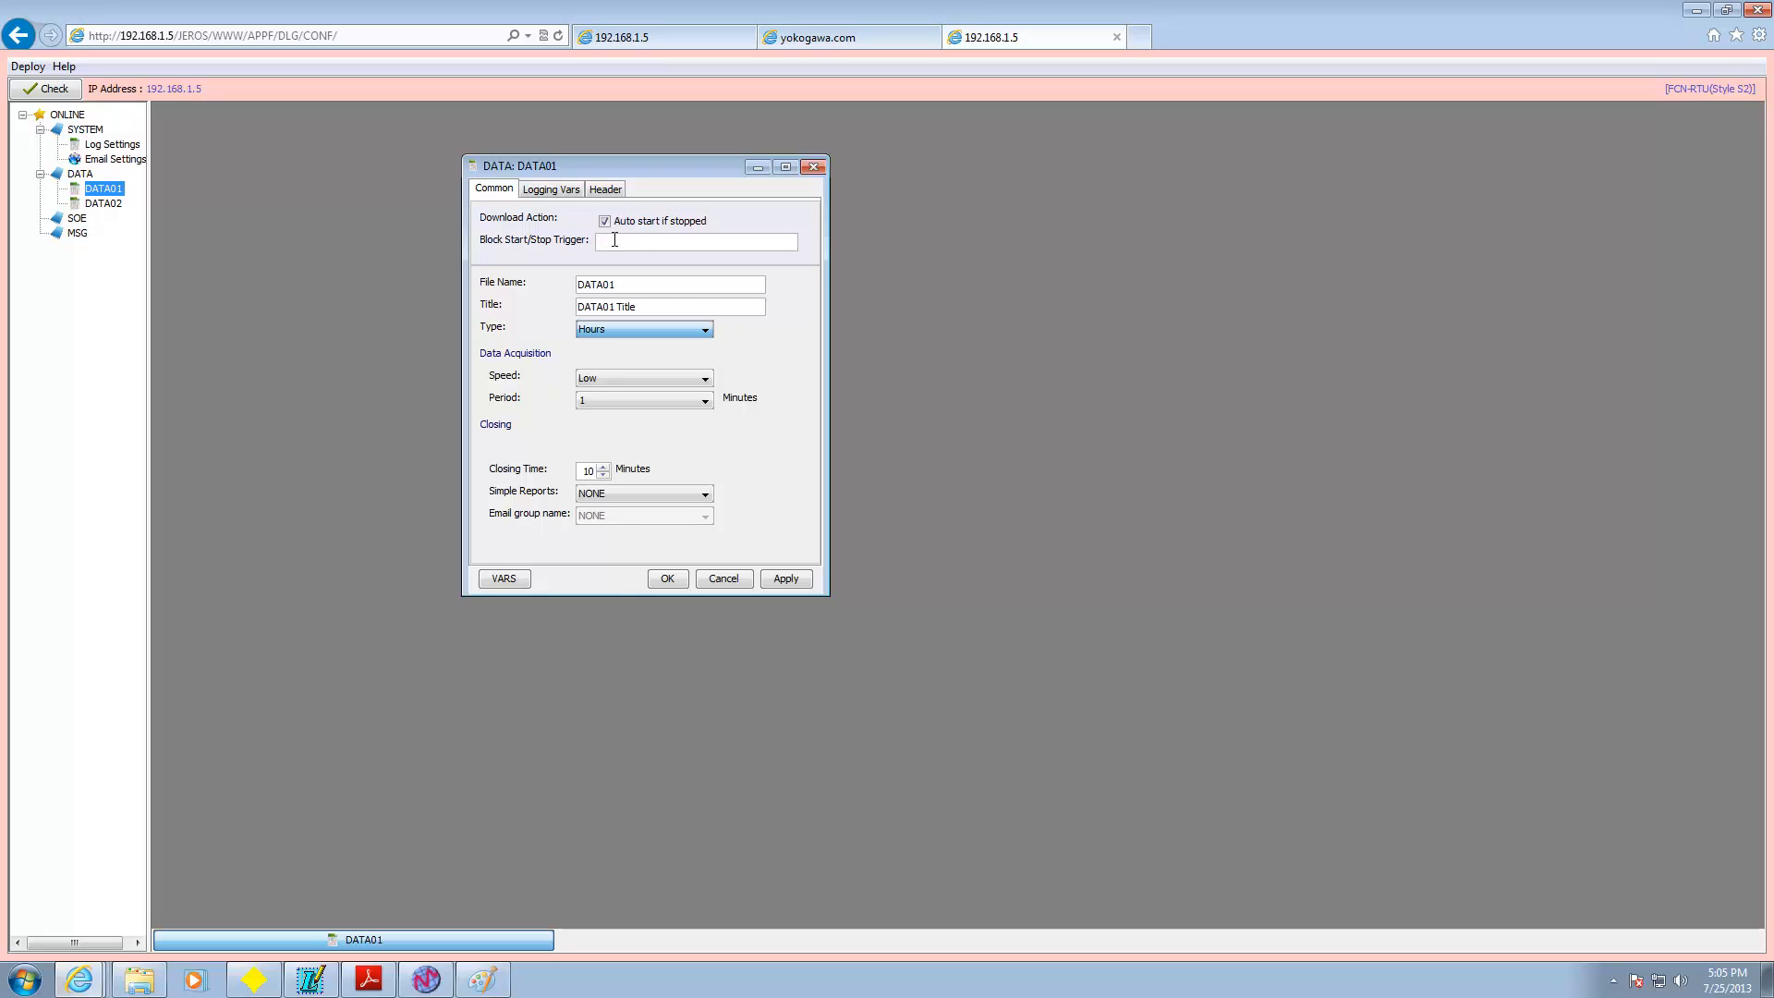
- Examine the data acquisition Speed and Period choices and the Simple Reports options for DATA01, leaving them as set
left_click(704, 380)
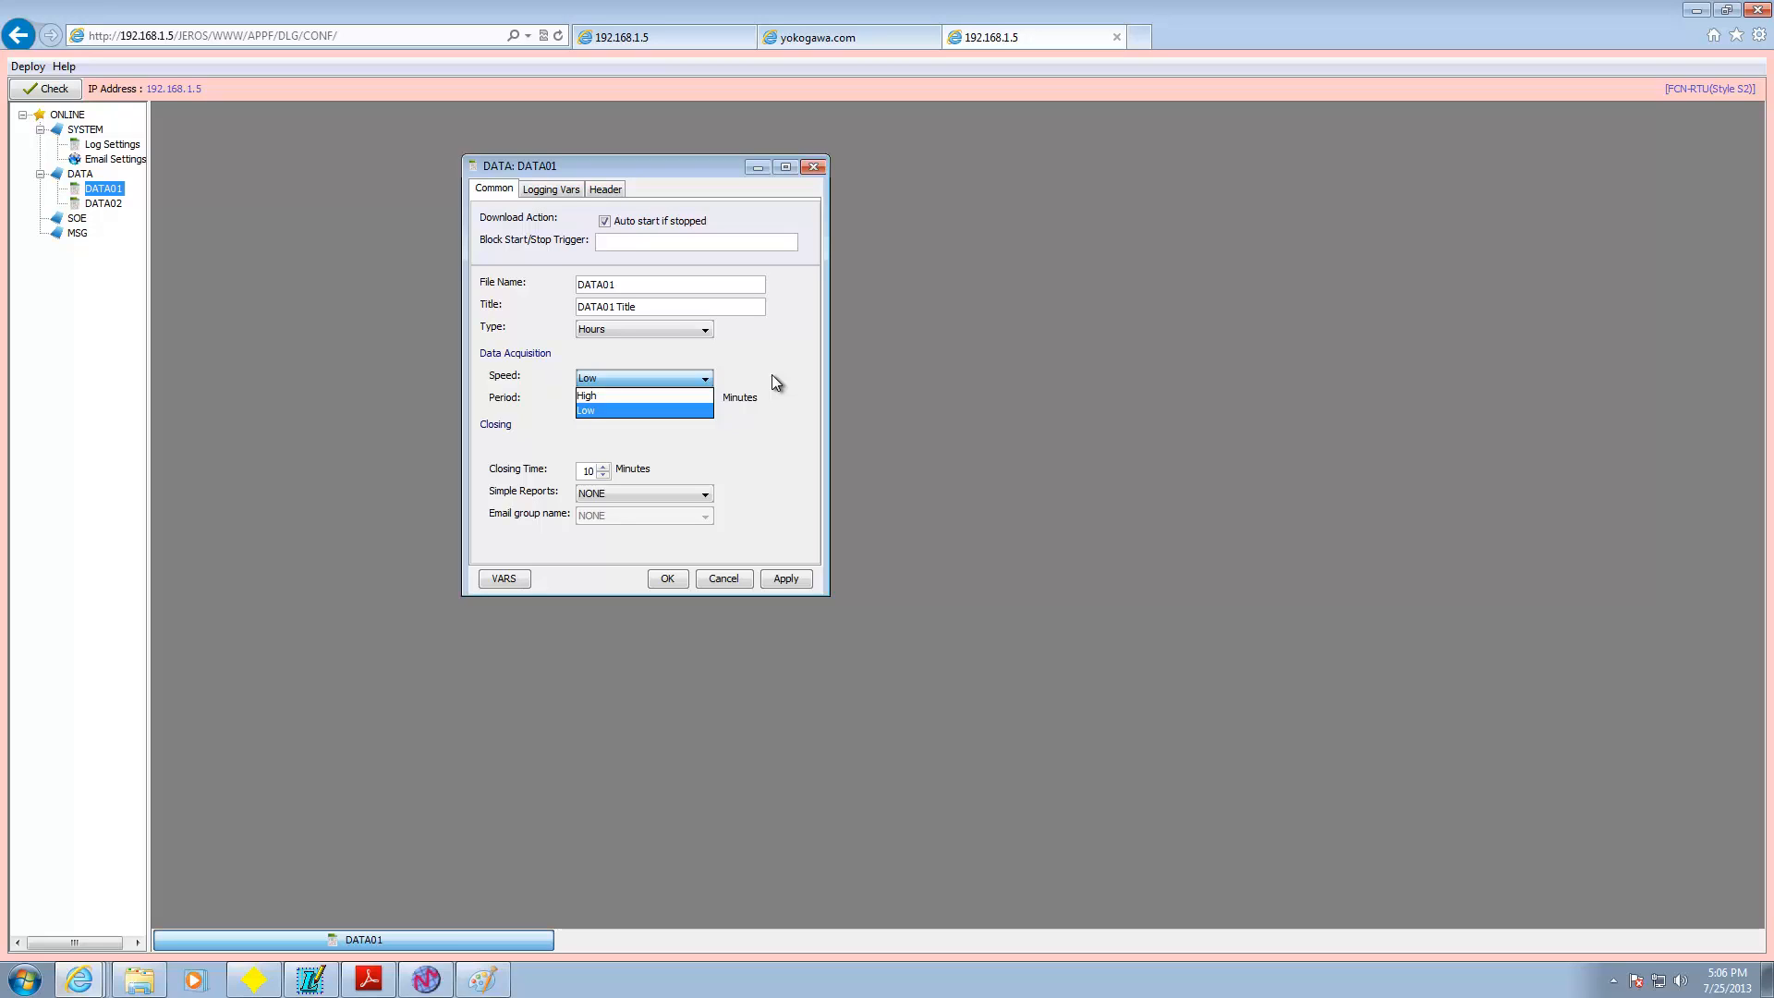
left_click(772, 382)
left_click(704, 402)
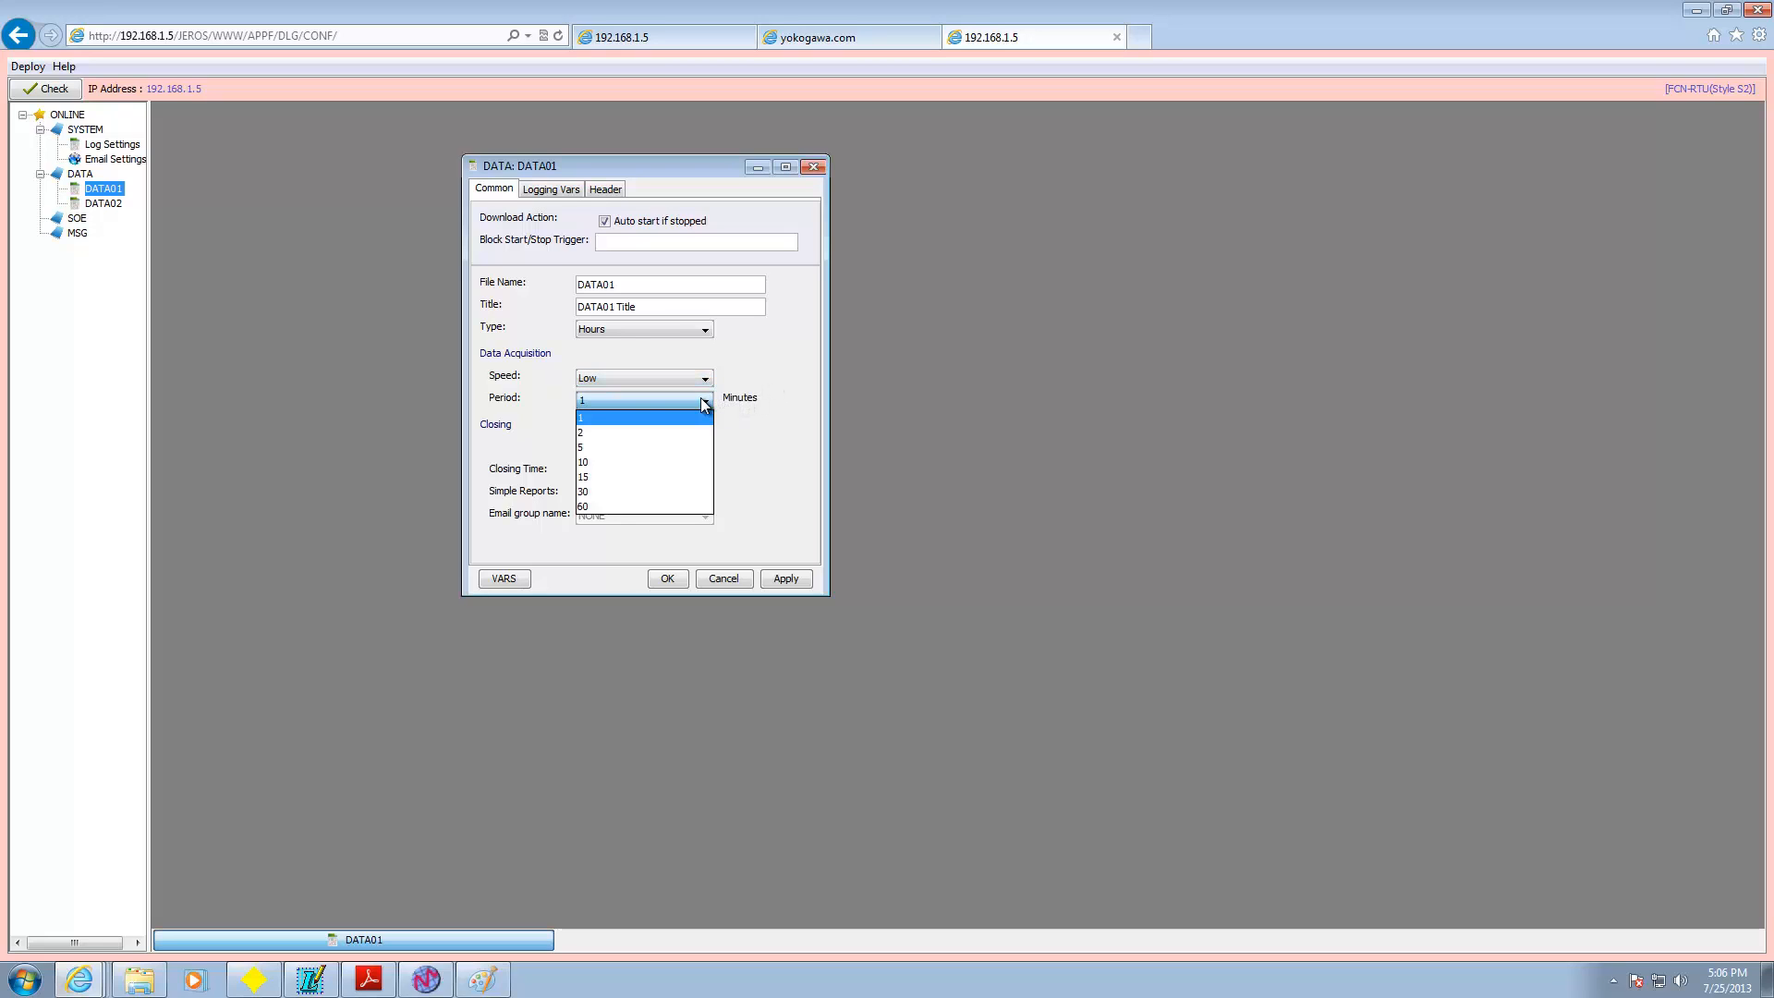
left_click(763, 373)
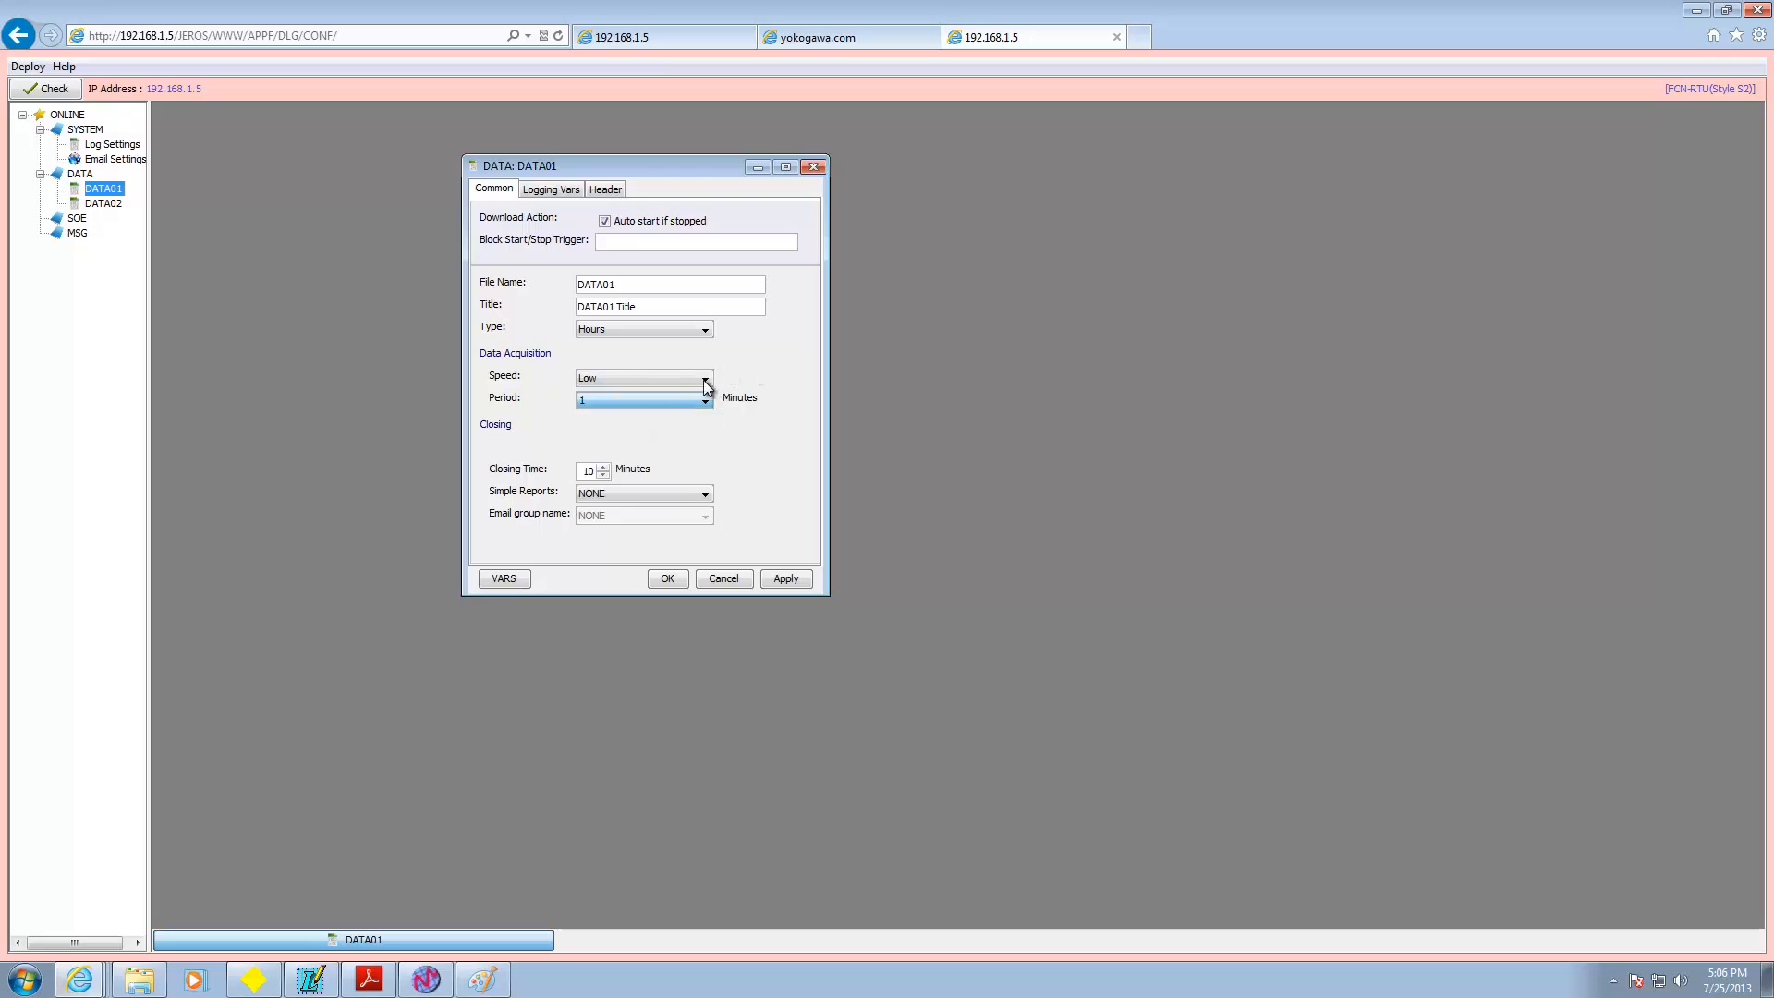
left_click(704, 378)
left_click(802, 350)
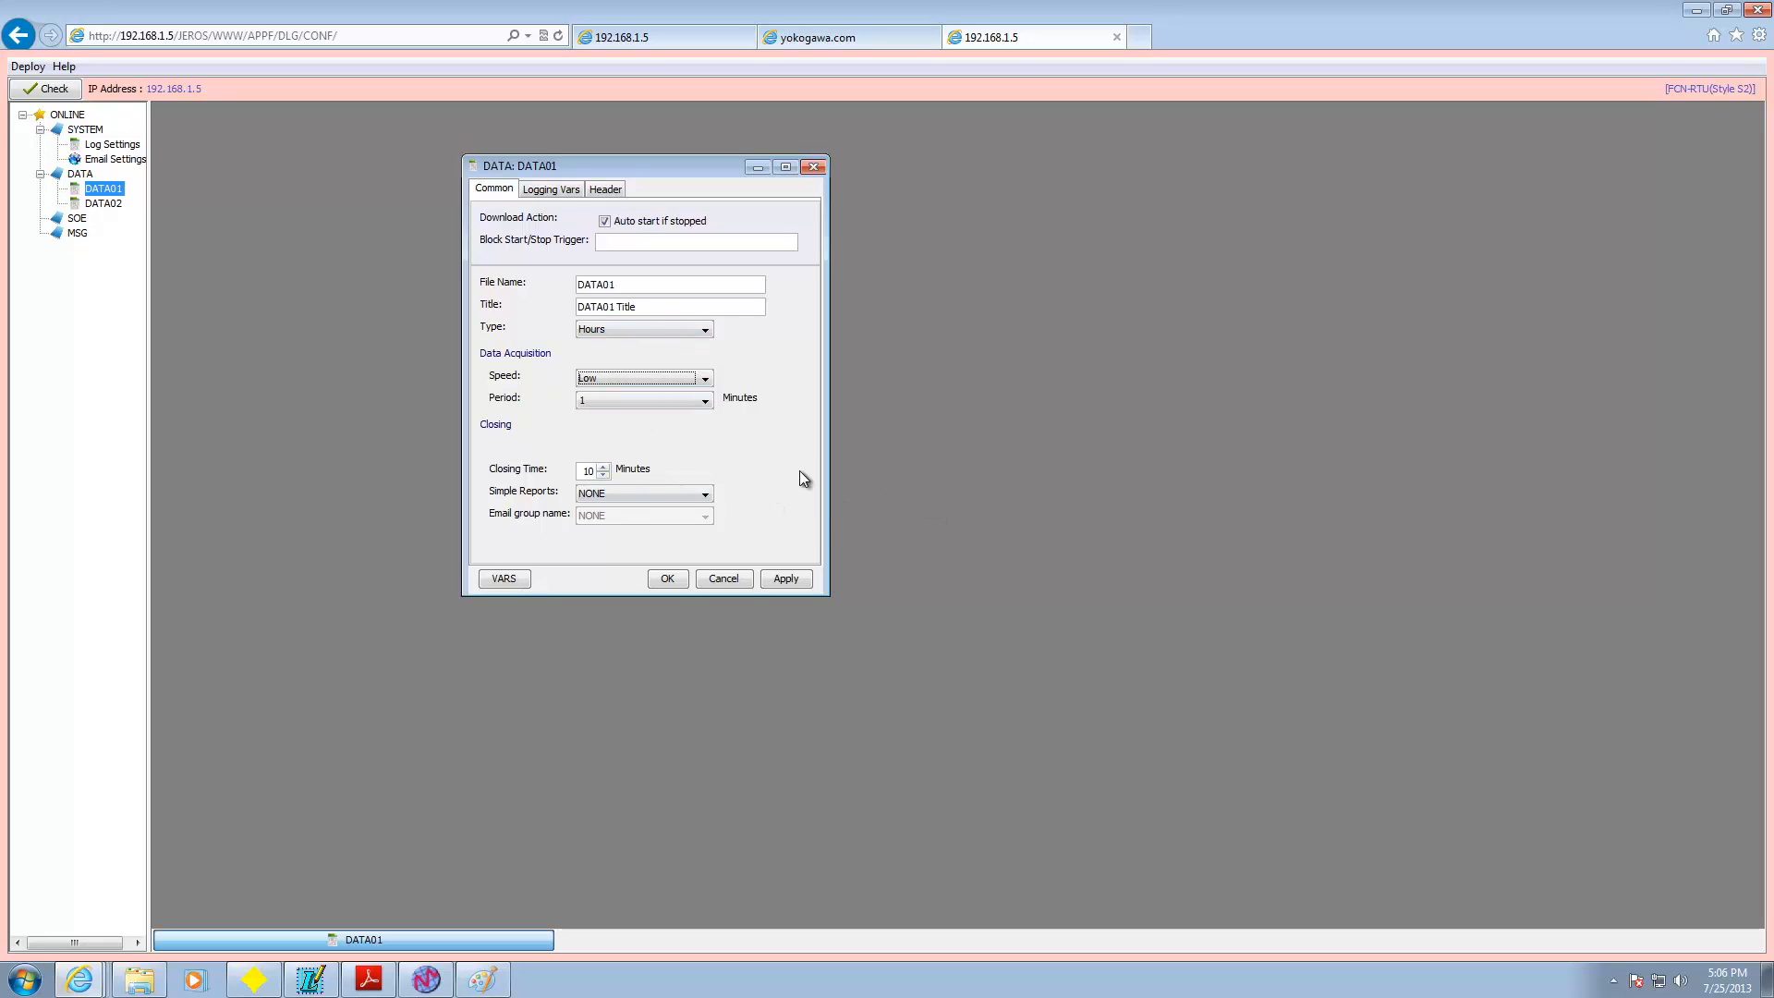
left_click(708, 492)
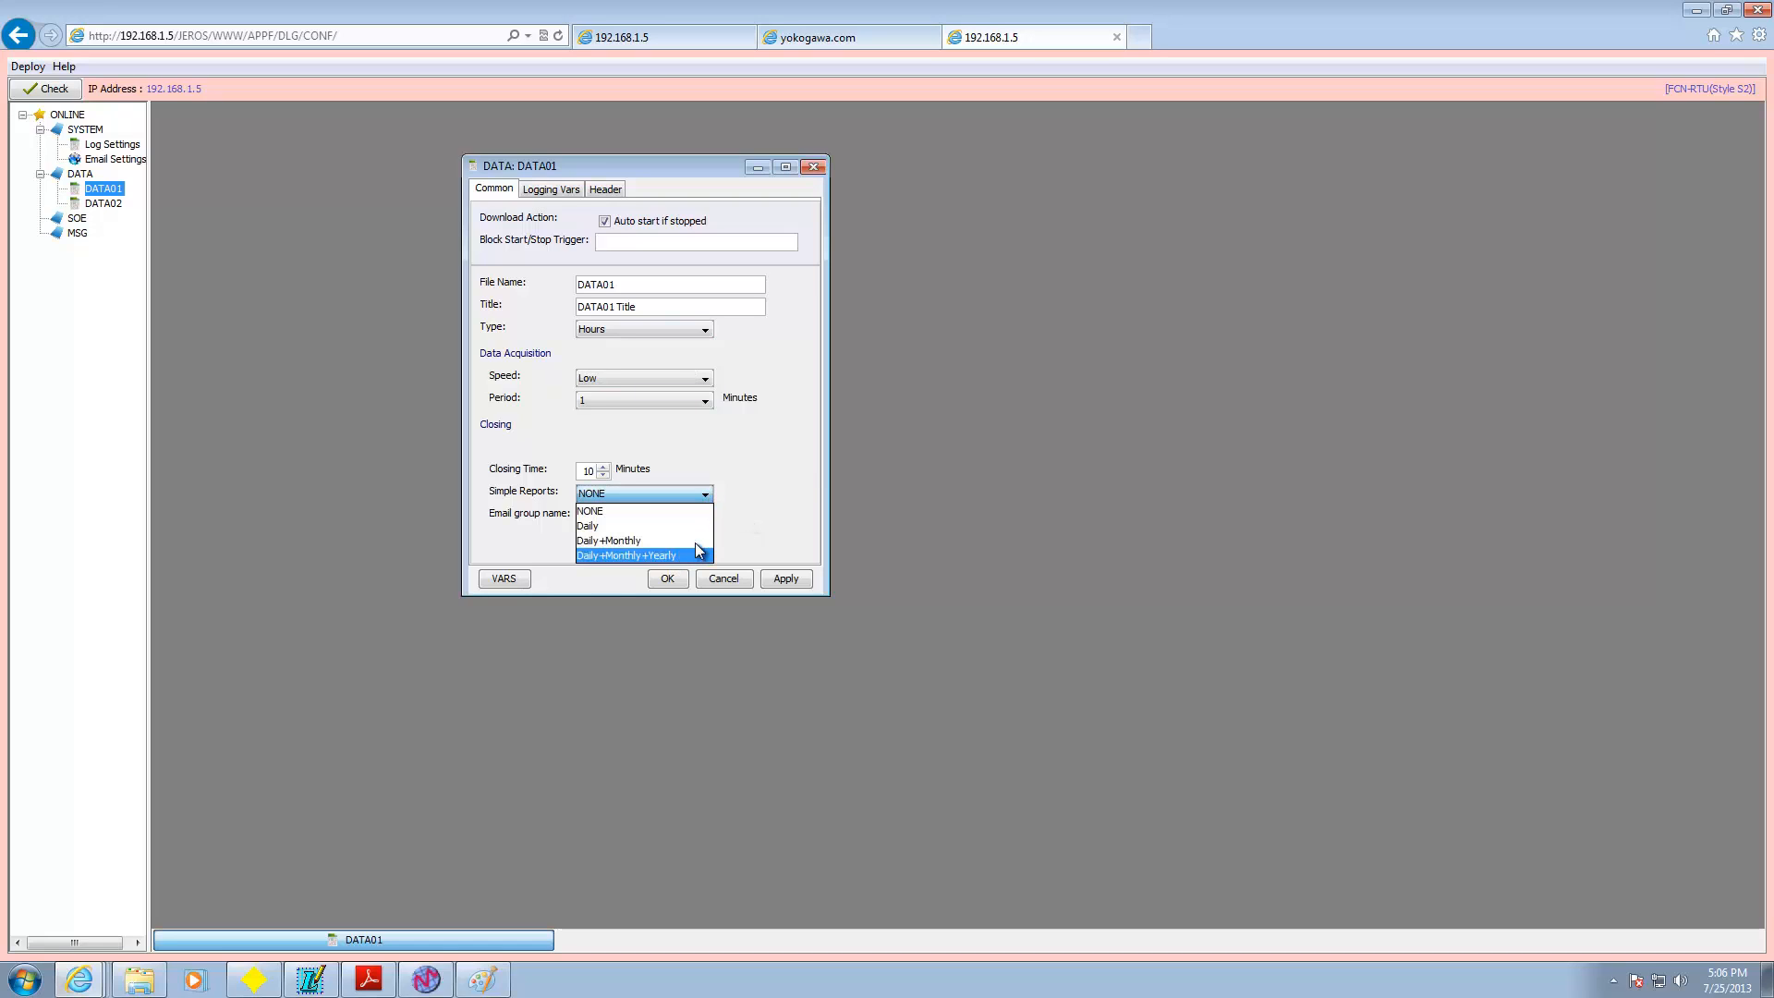
left_click(785, 466)
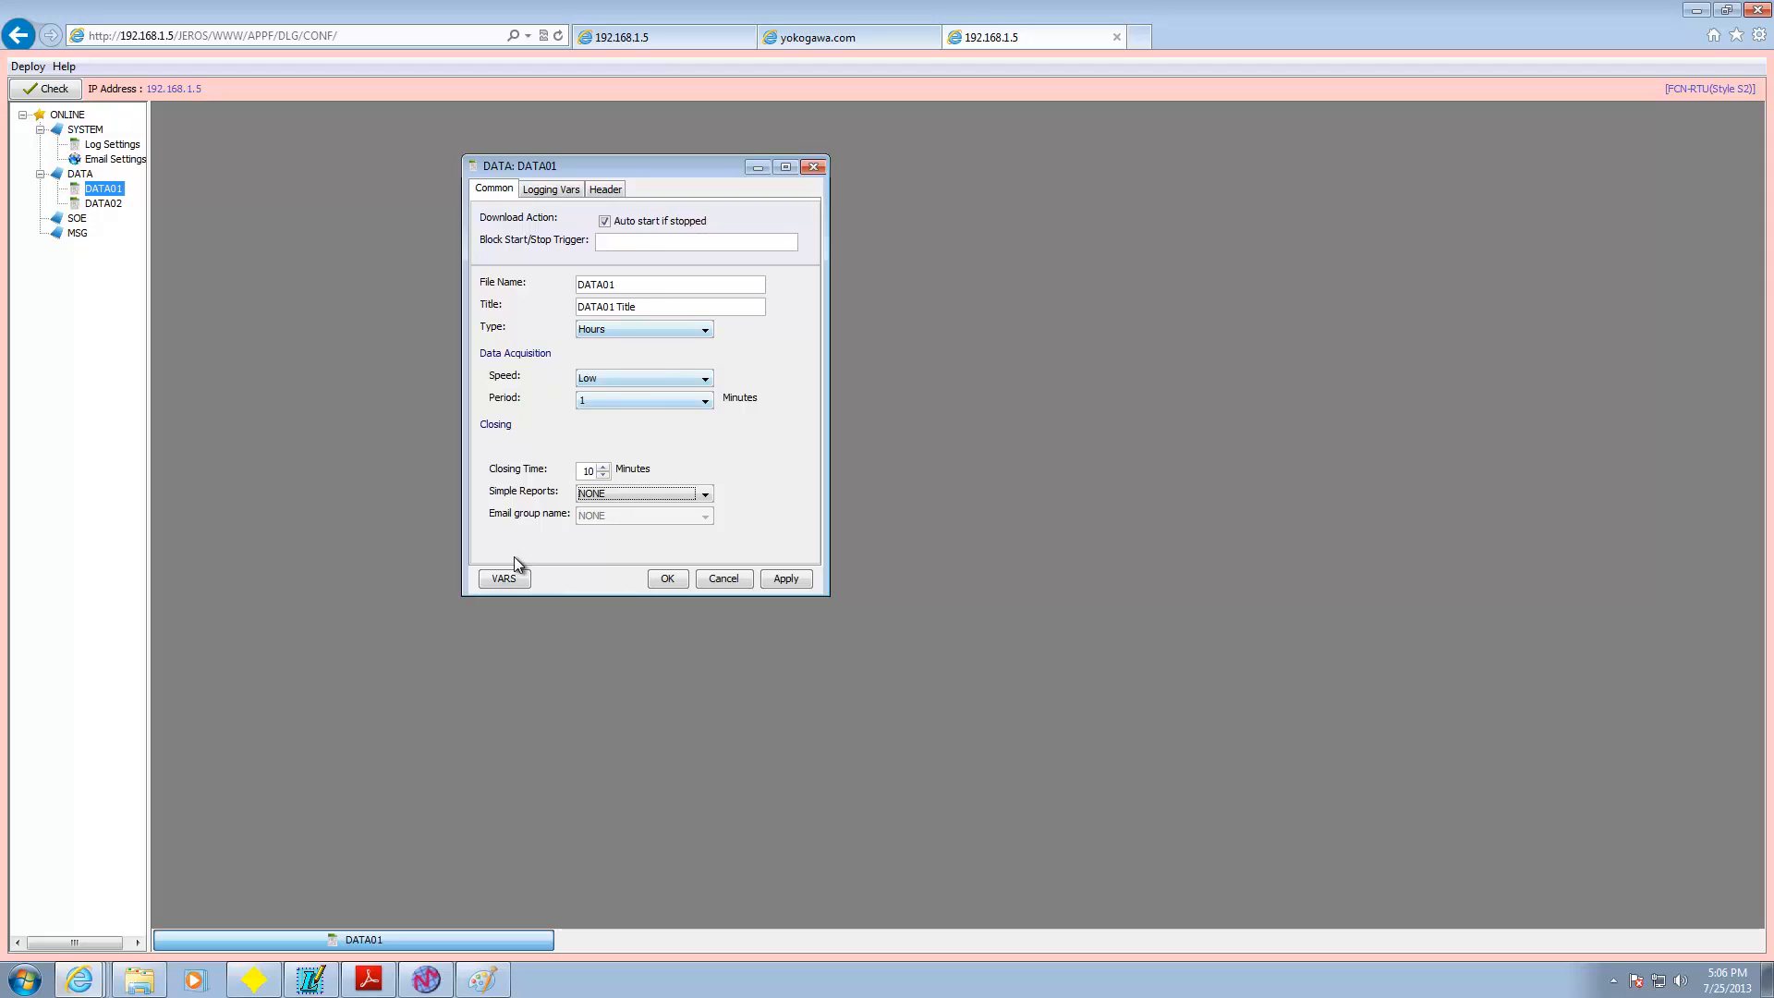
- Open the variable explorer beside the DATA01 settings and browse its available items
left_click(511, 580)
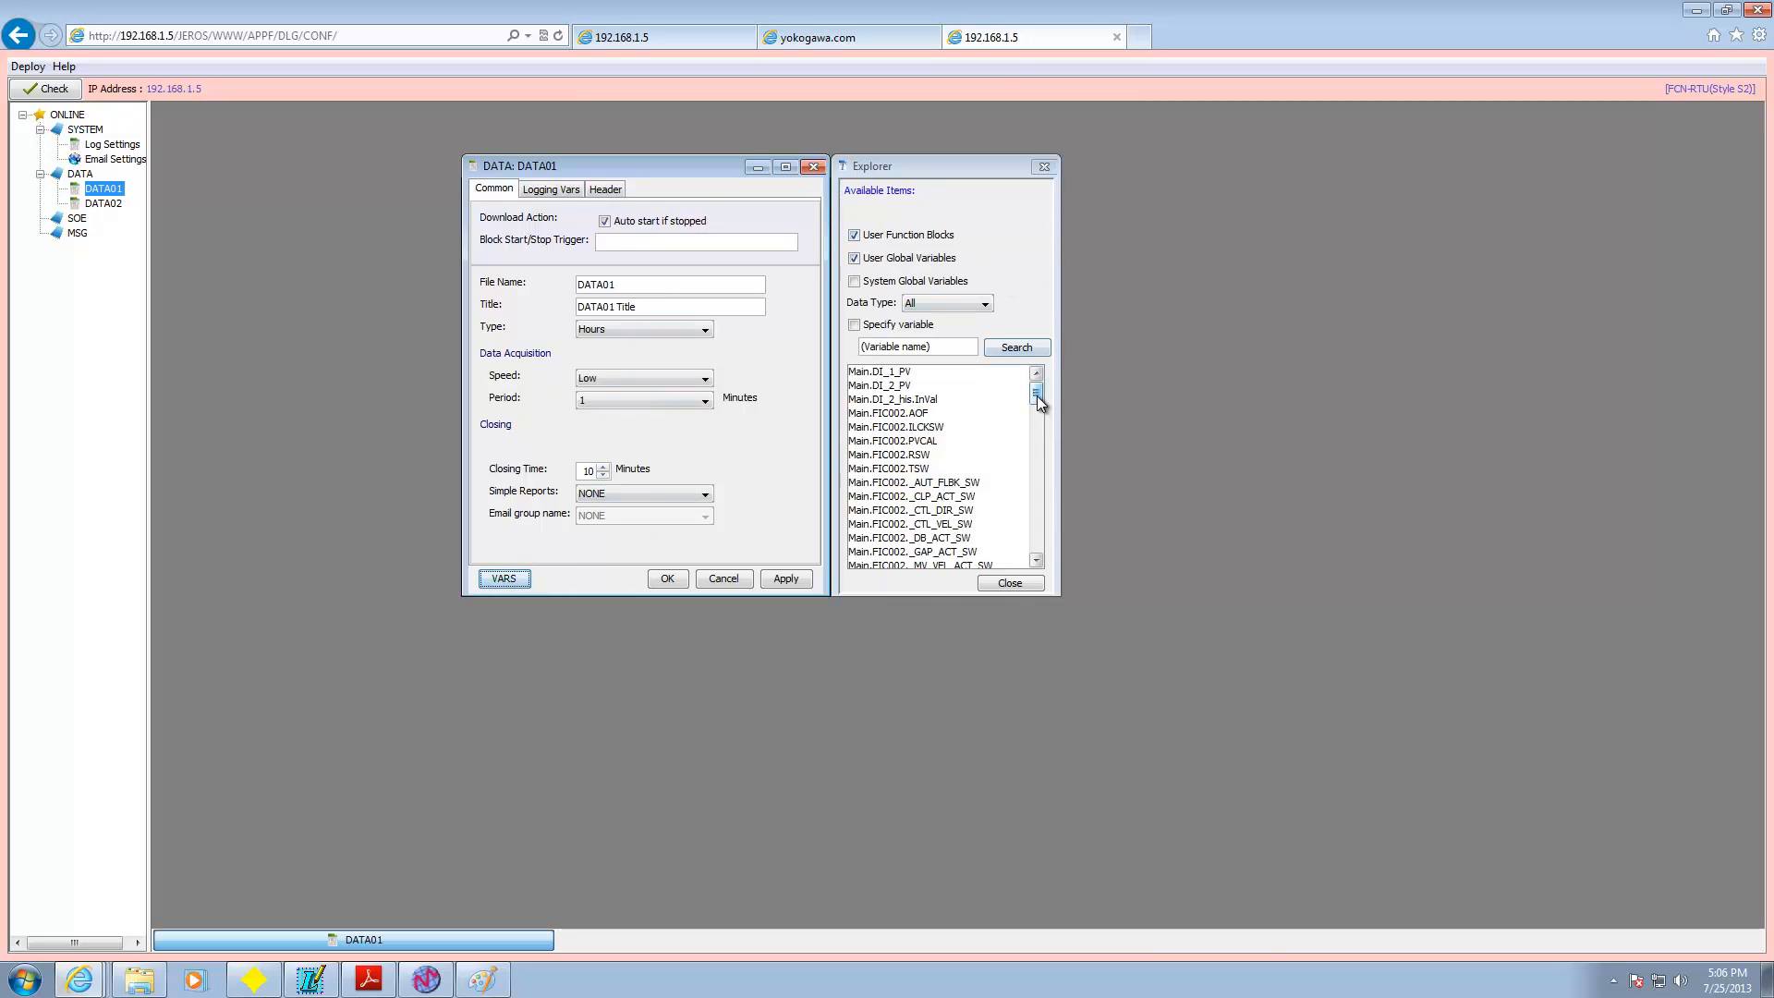
mouse_move(1037, 396)
left_mouse_down()
mouse_move(1031, 552)
mouse_move(1052, 387)
mouse_move(1017, 537)
mouse_move(1061, 383)
mouse_move(1032, 396)
left_mouse_up()
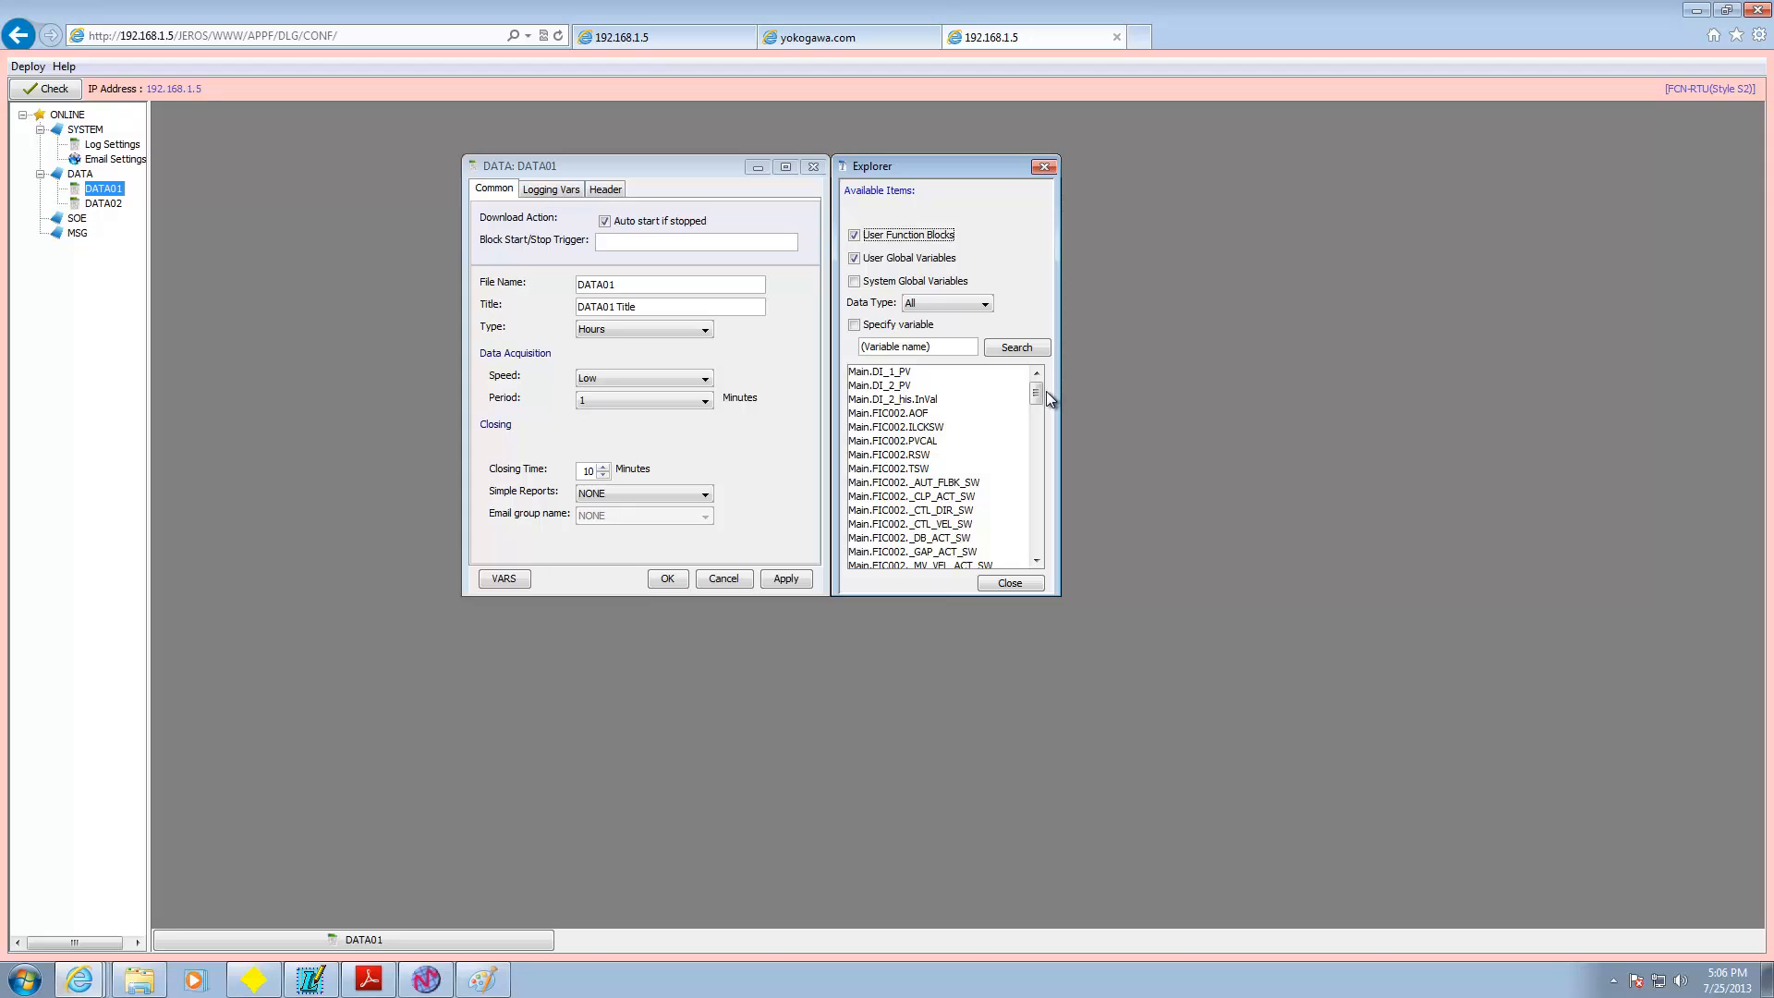
mouse_move(1034, 403)
left_mouse_down()
mouse_move(1034, 552)
mouse_move(1035, 374)
left_mouse_up()
- Show DATA01's logging variables and browse the available data variables down to Main.sine and Main.sine2
left_click(545, 190)
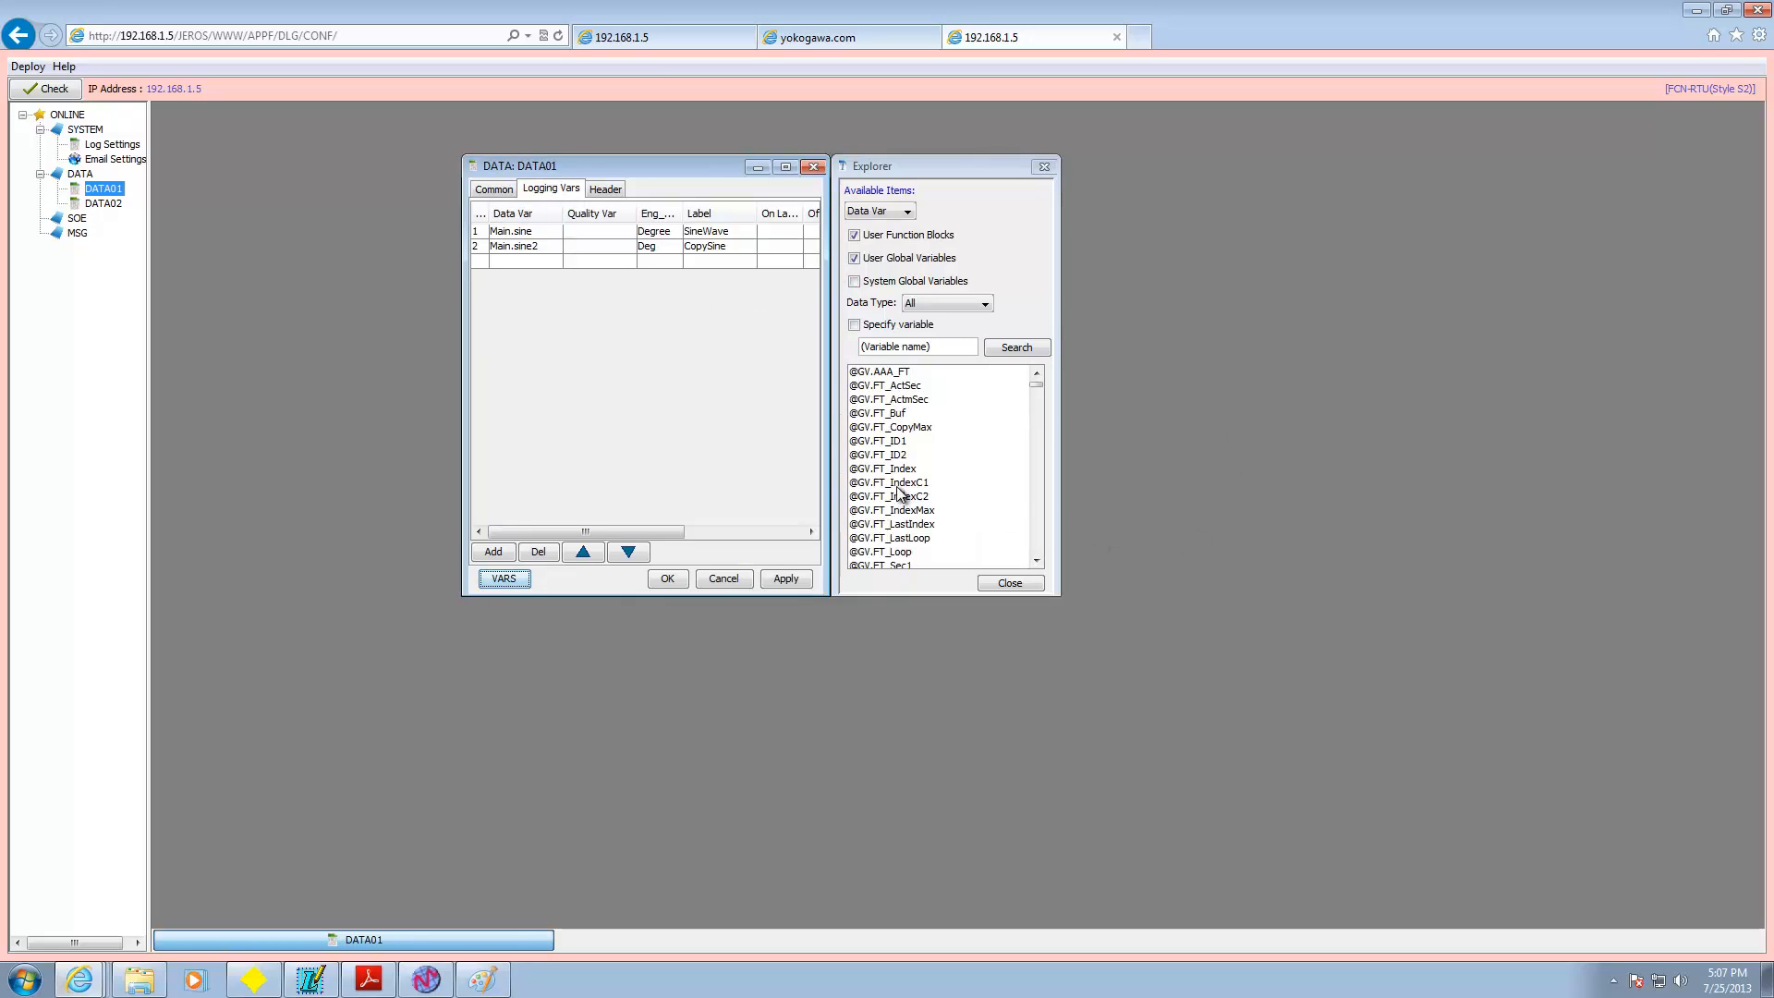
left_click_drag(896, 484, 934, 507)
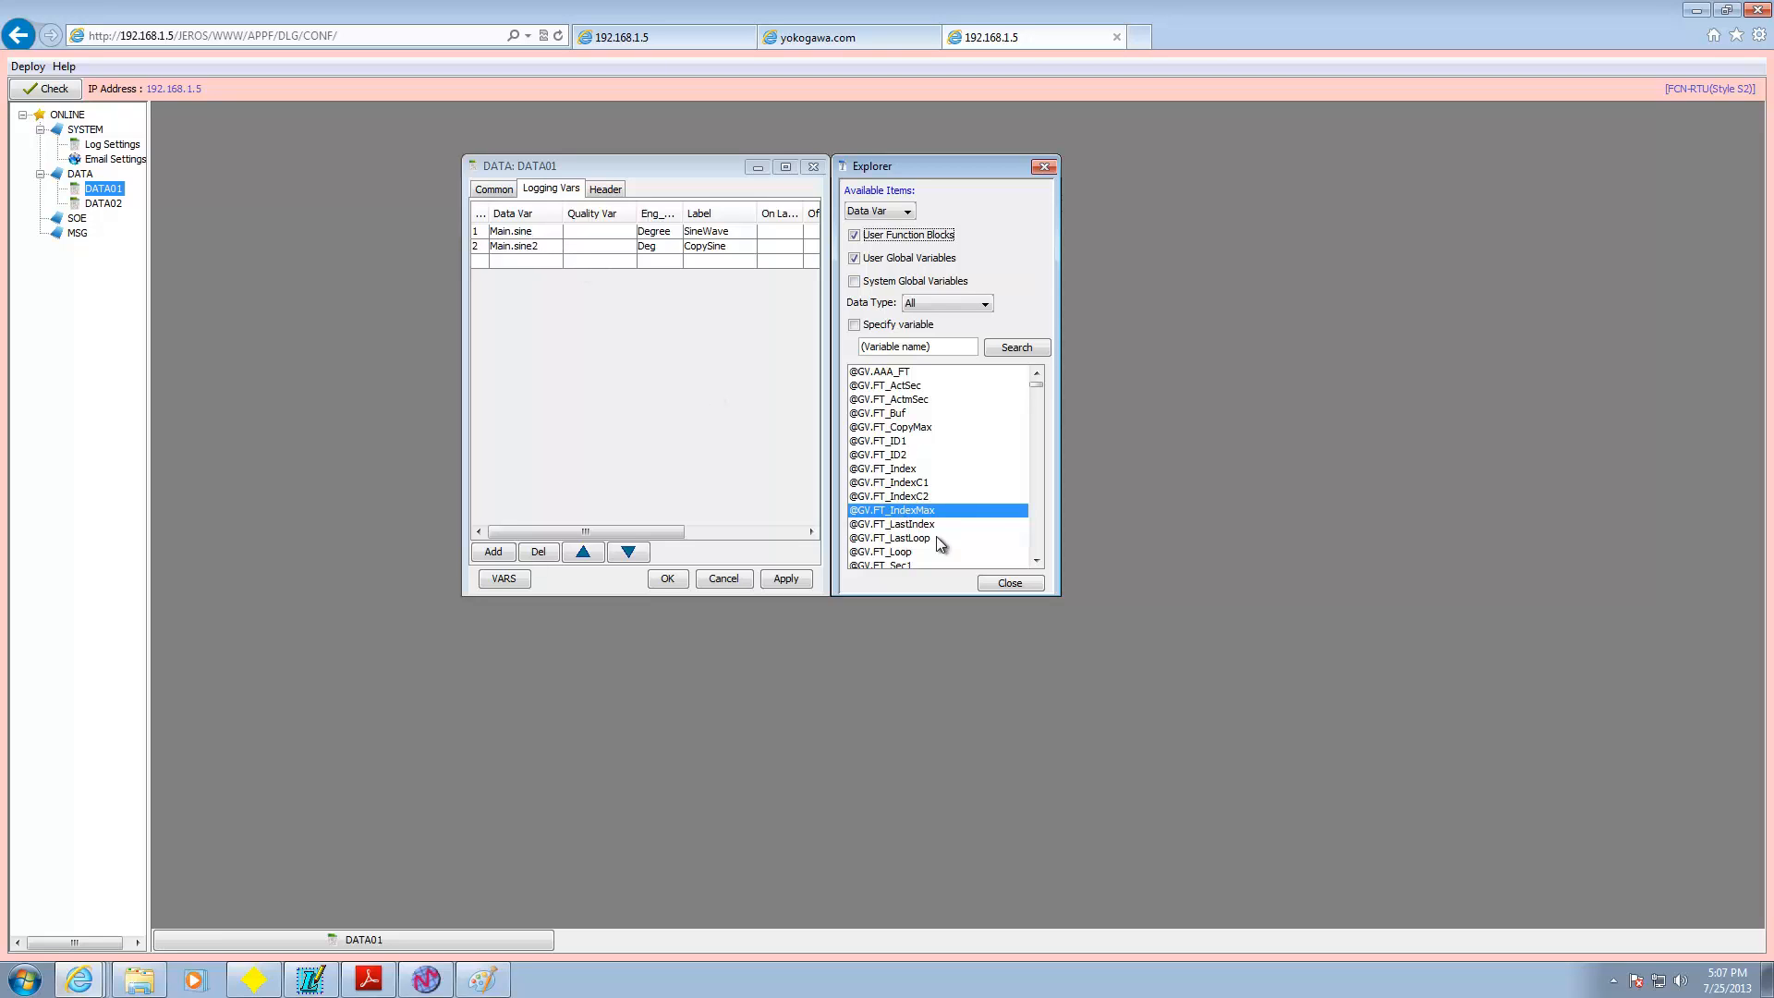
left_click_drag(1037, 382, 985, 566)
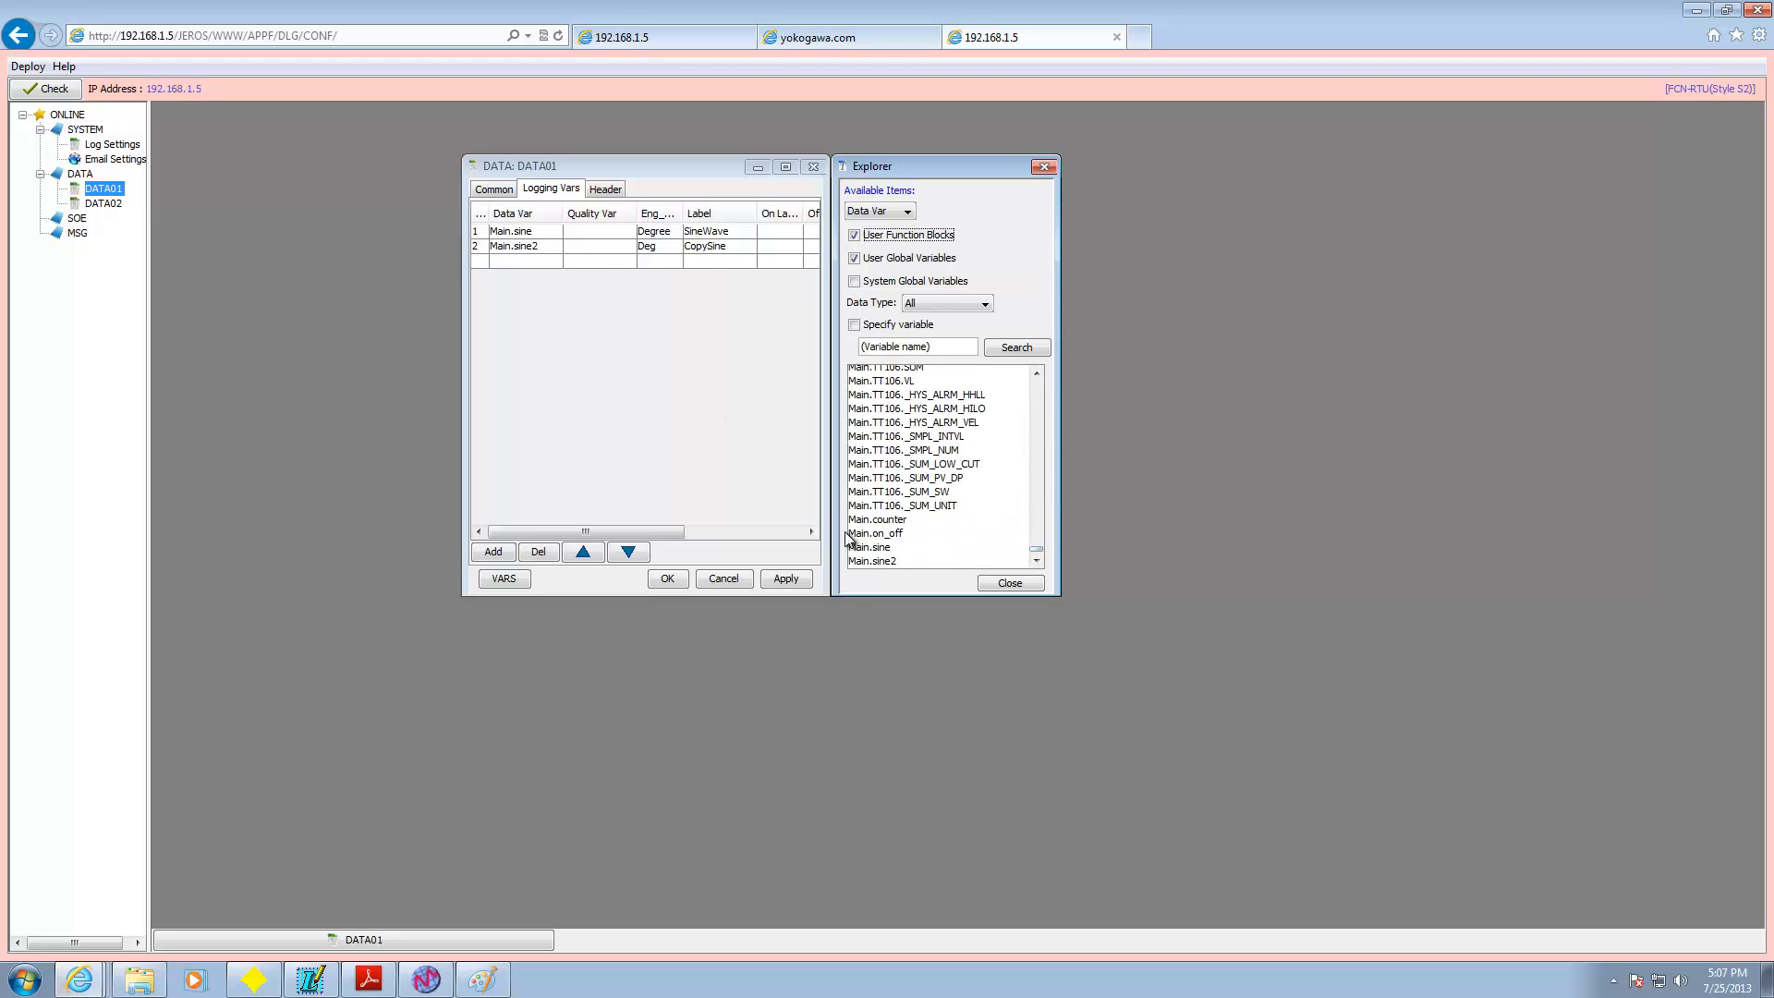
- Widen the DATA01 window and the Eng_Unit, On Label, Off Label, Decimal and Significant_Digits columns to review the variable settings
left_click(659, 234)
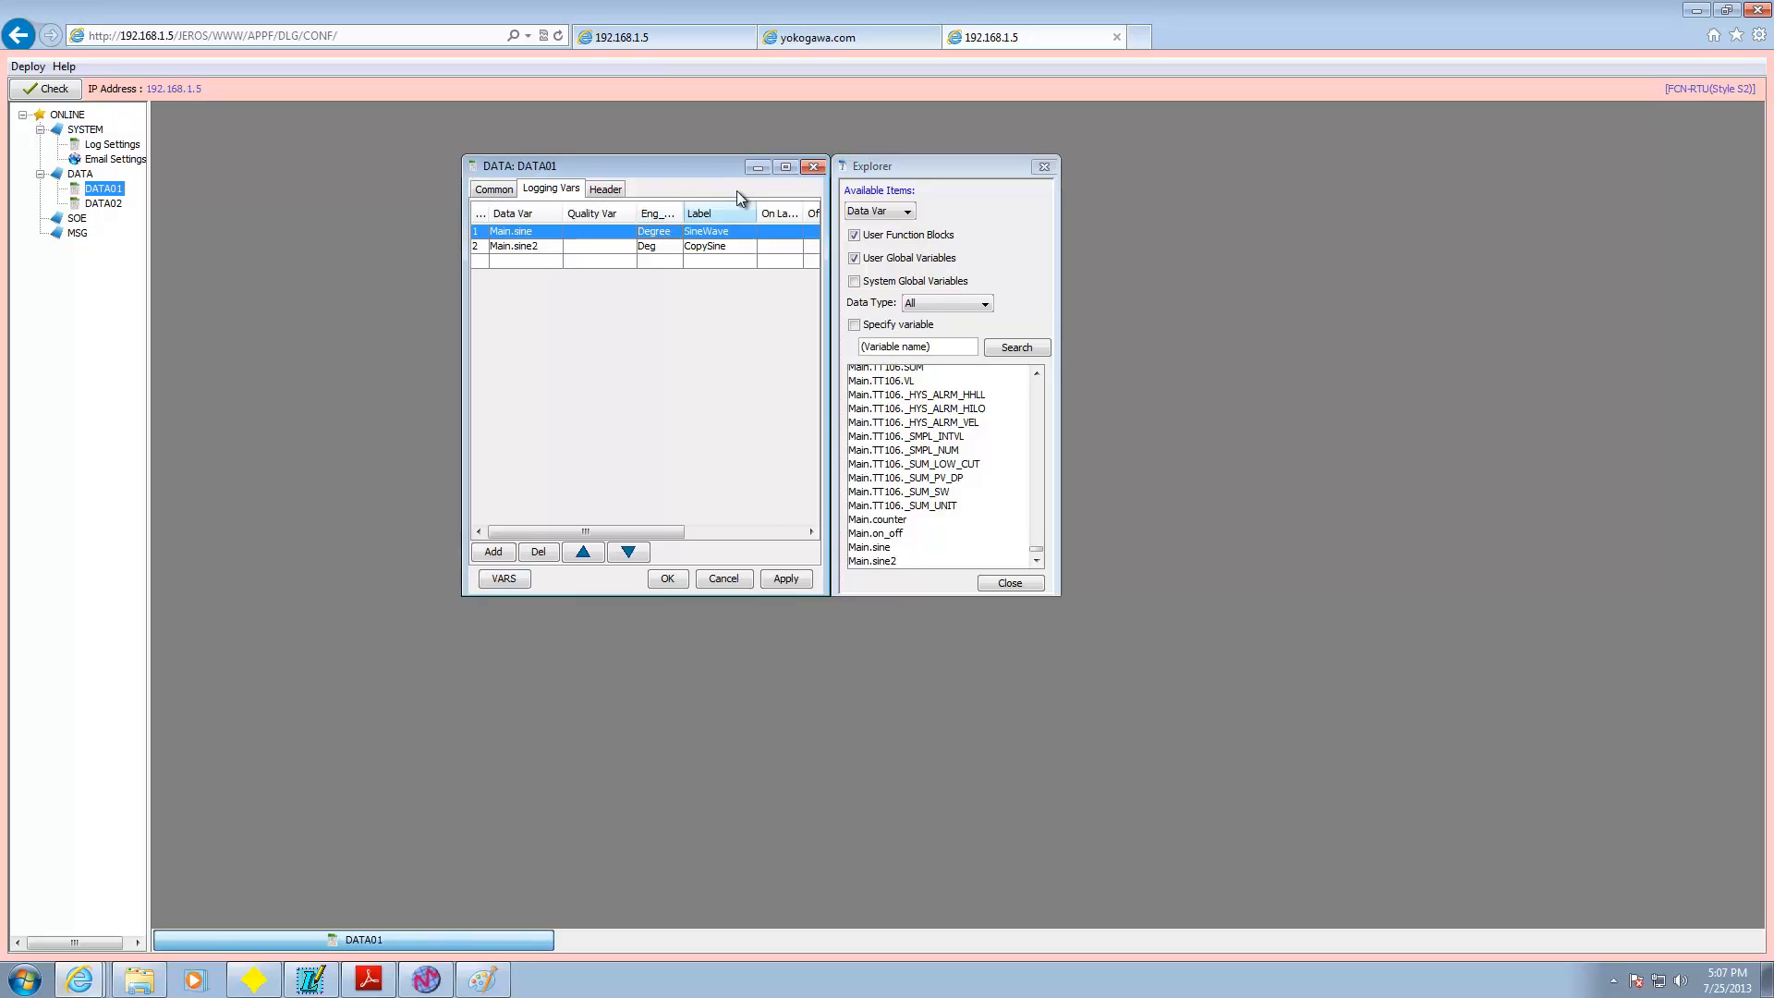
left_click_drag(462, 268, 247, 268)
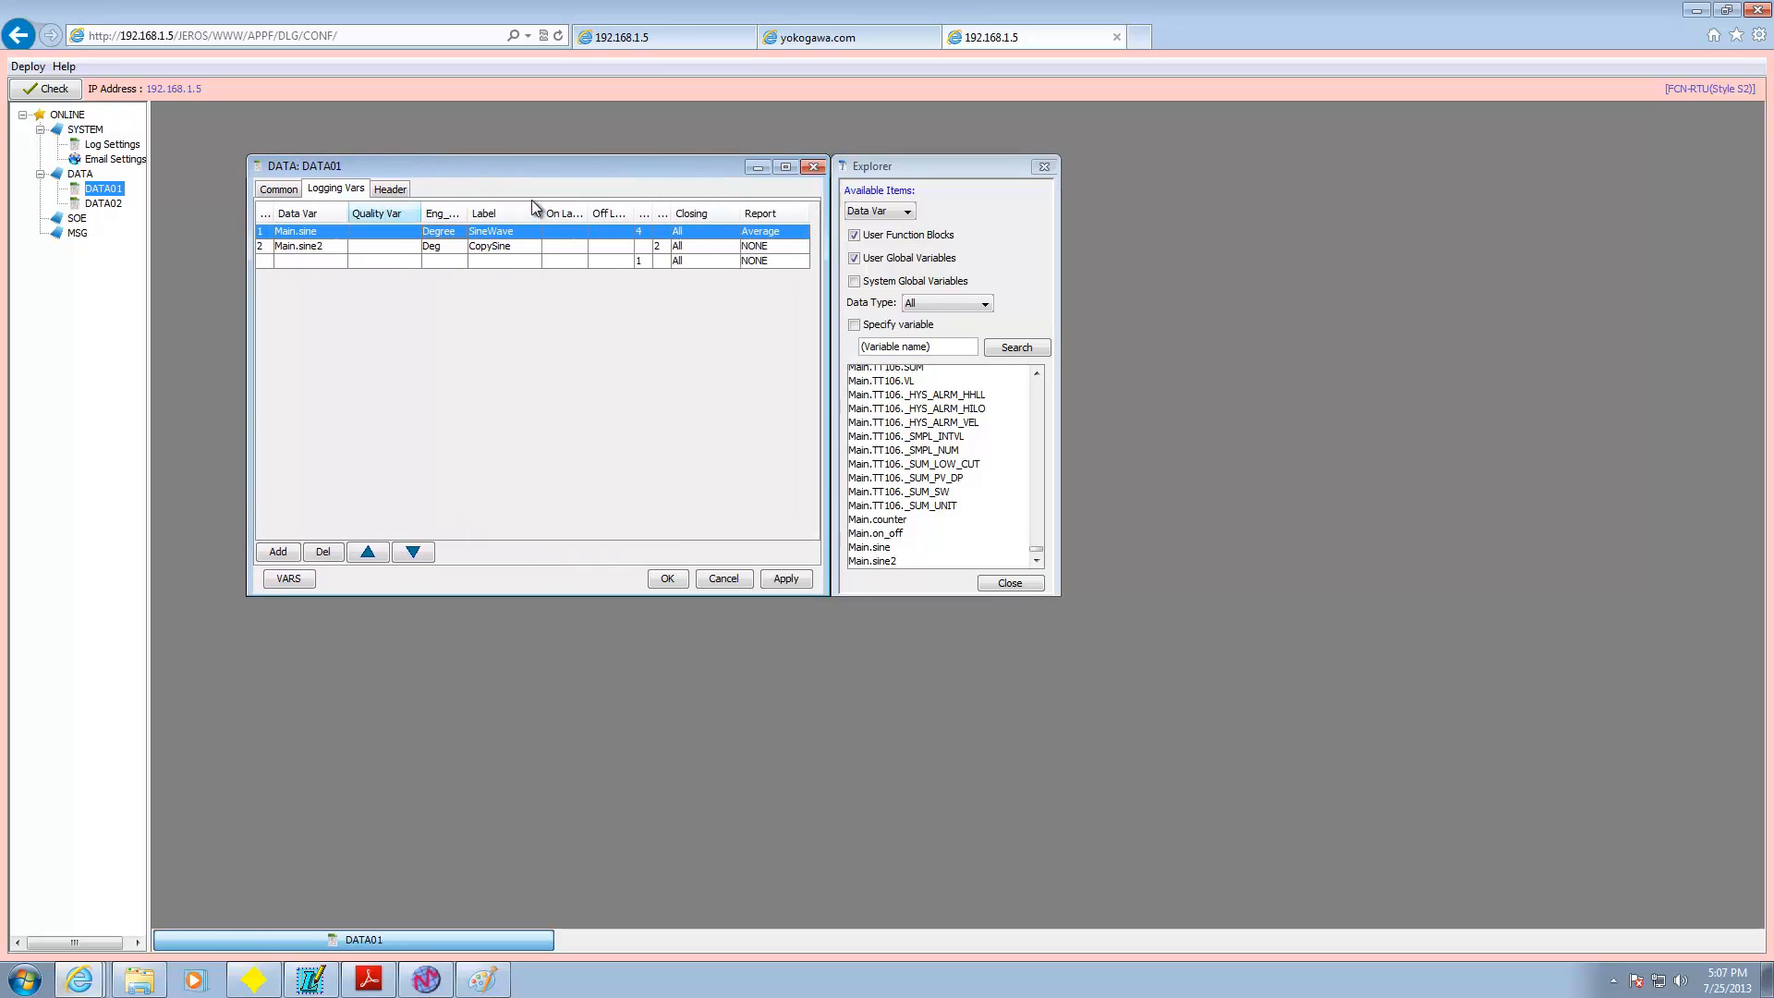
left_click_drag(481, 210, 529, 212)
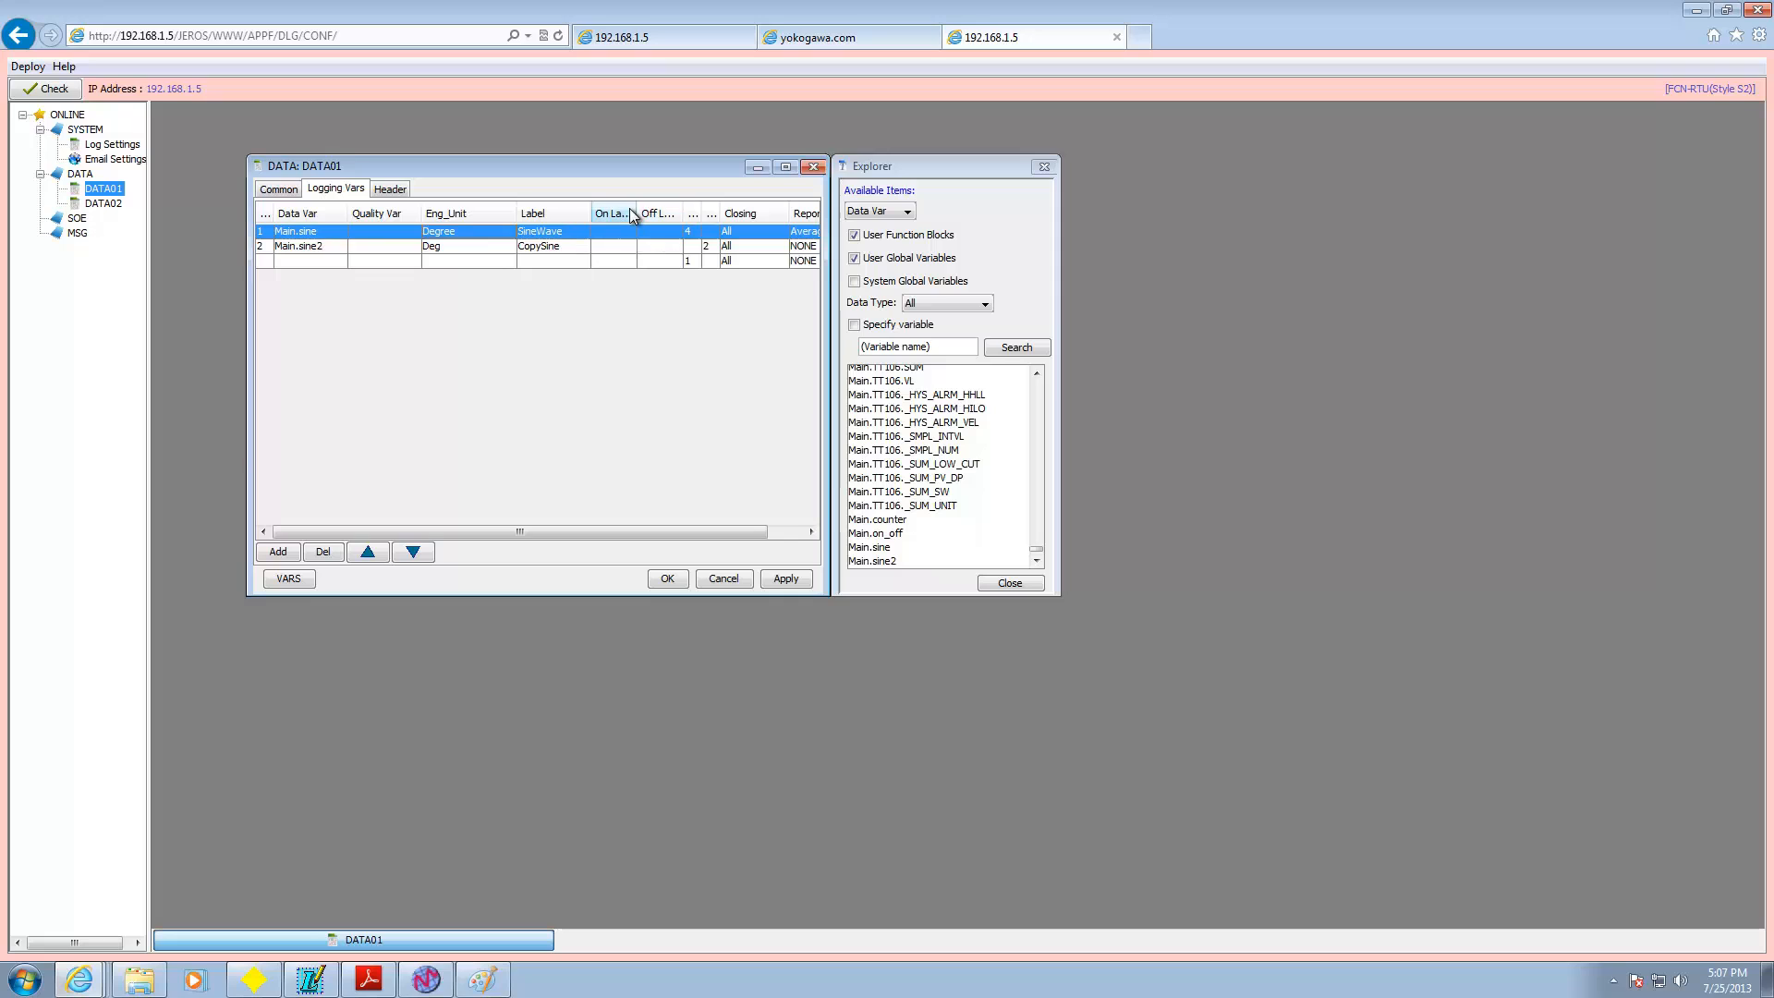
left_click_drag(637, 213, 746, 212)
left_click_drag(672, 528, 755, 529)
left_click_drag(661, 201, 701, 202)
left_click_drag(244, 309, 170, 294)
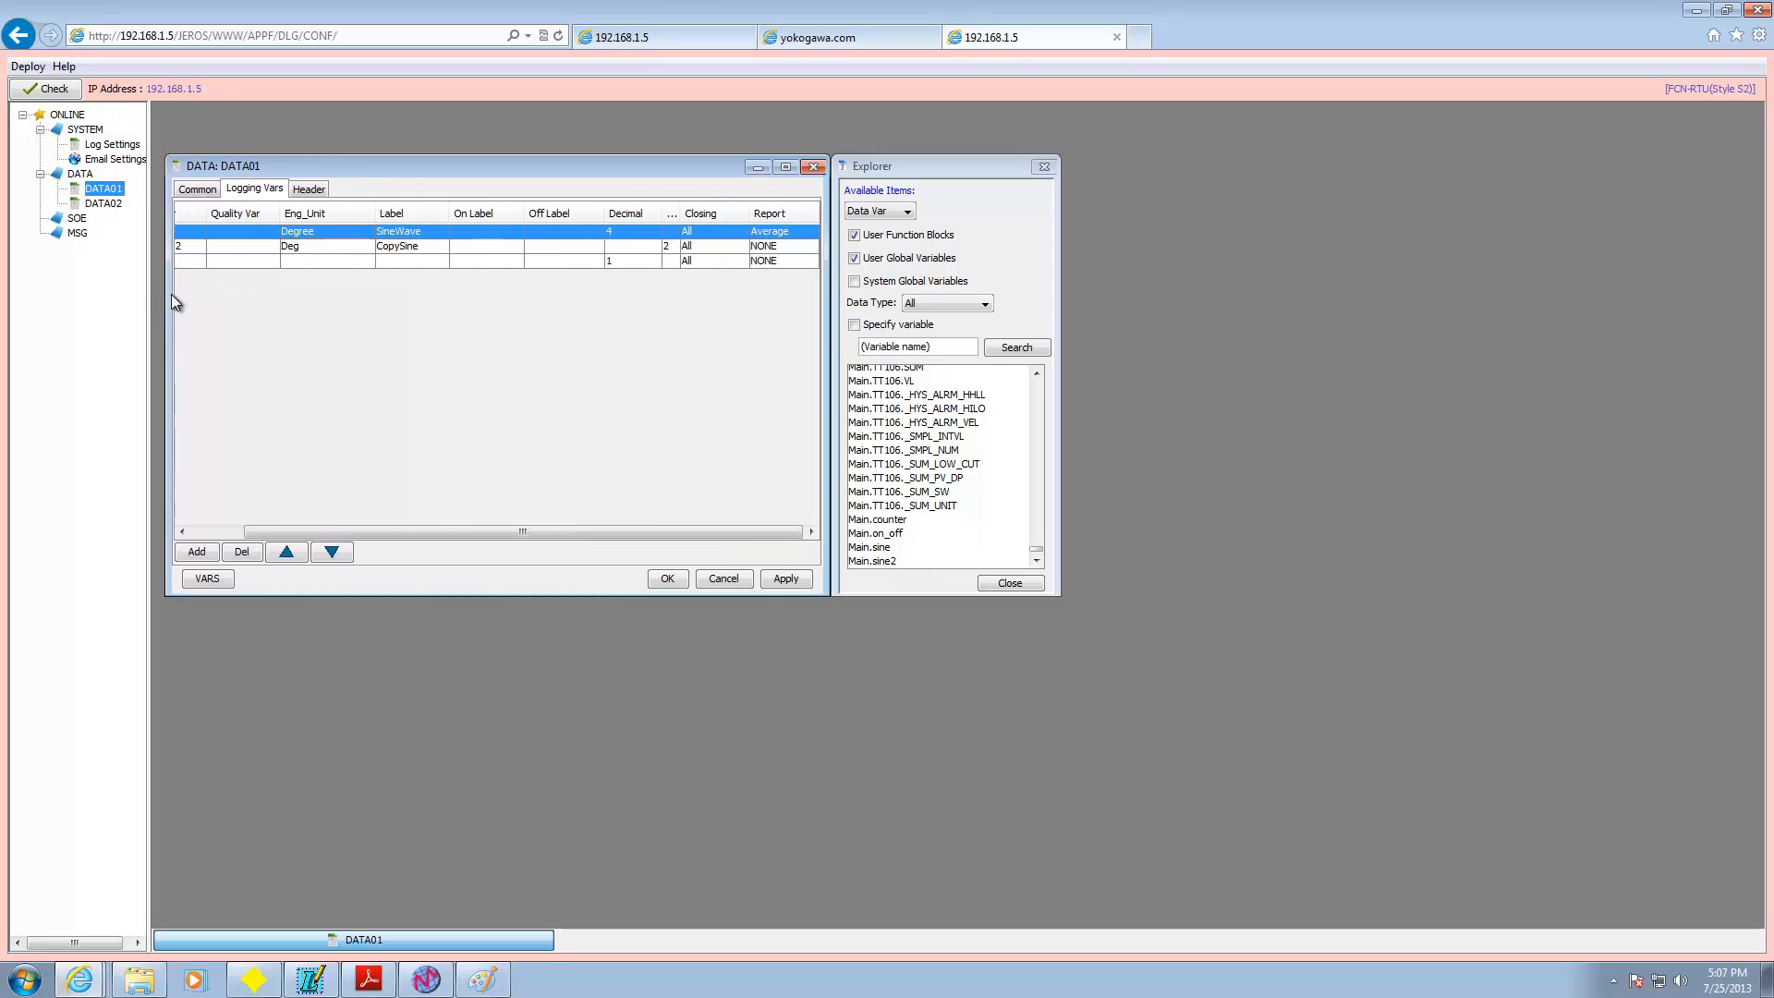
left_click_drag(681, 215, 751, 216)
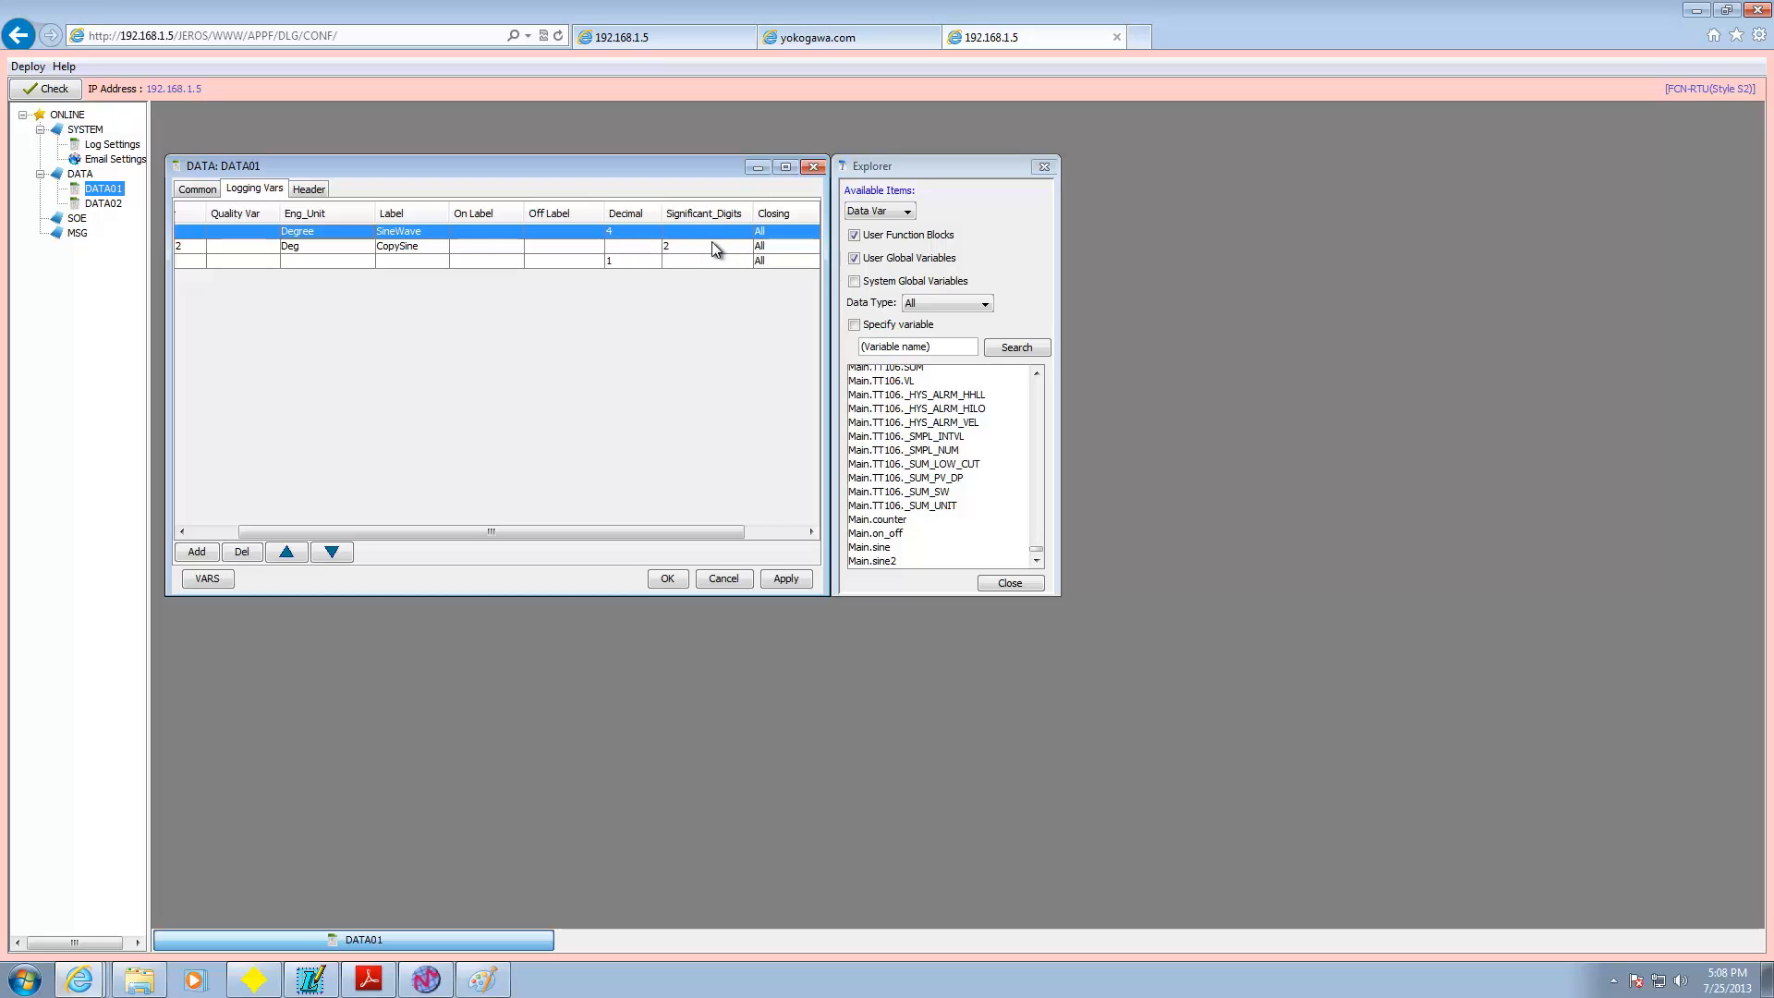
left_click_drag(650, 531, 751, 531)
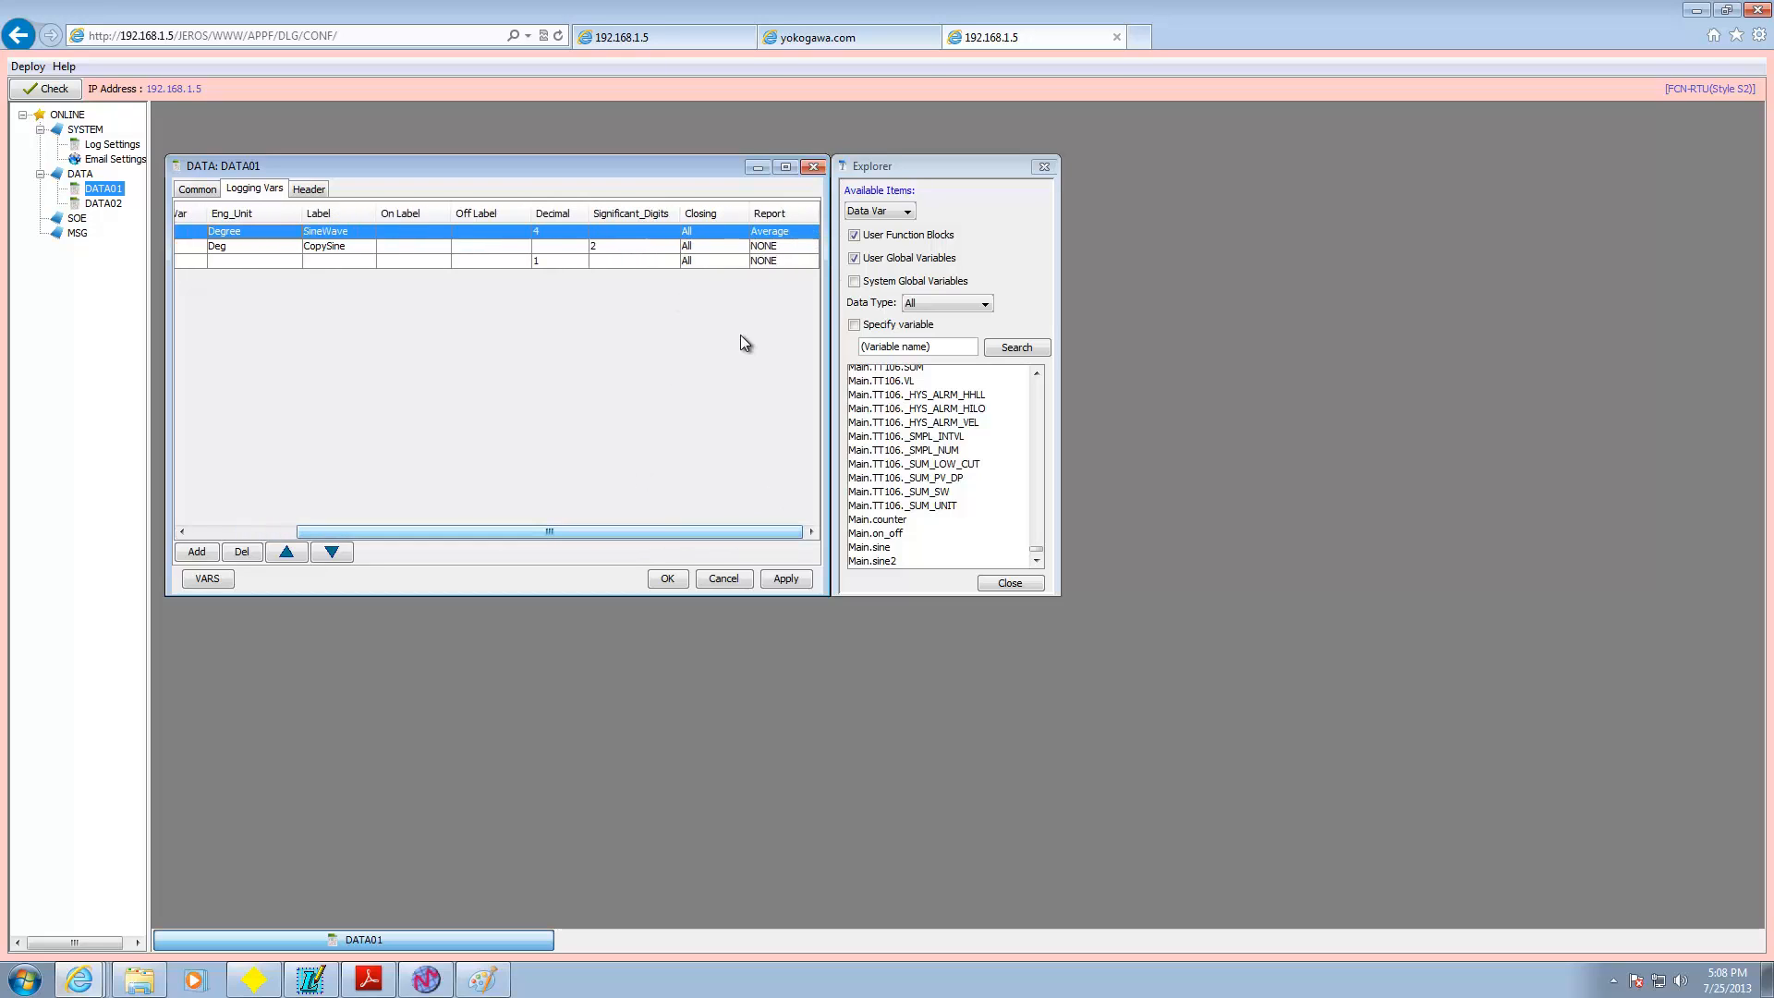
- Review the Closing and Report choices for the SineWave variable, keeping Report at Average, and show DATA01's header settings
left_click(729, 235)
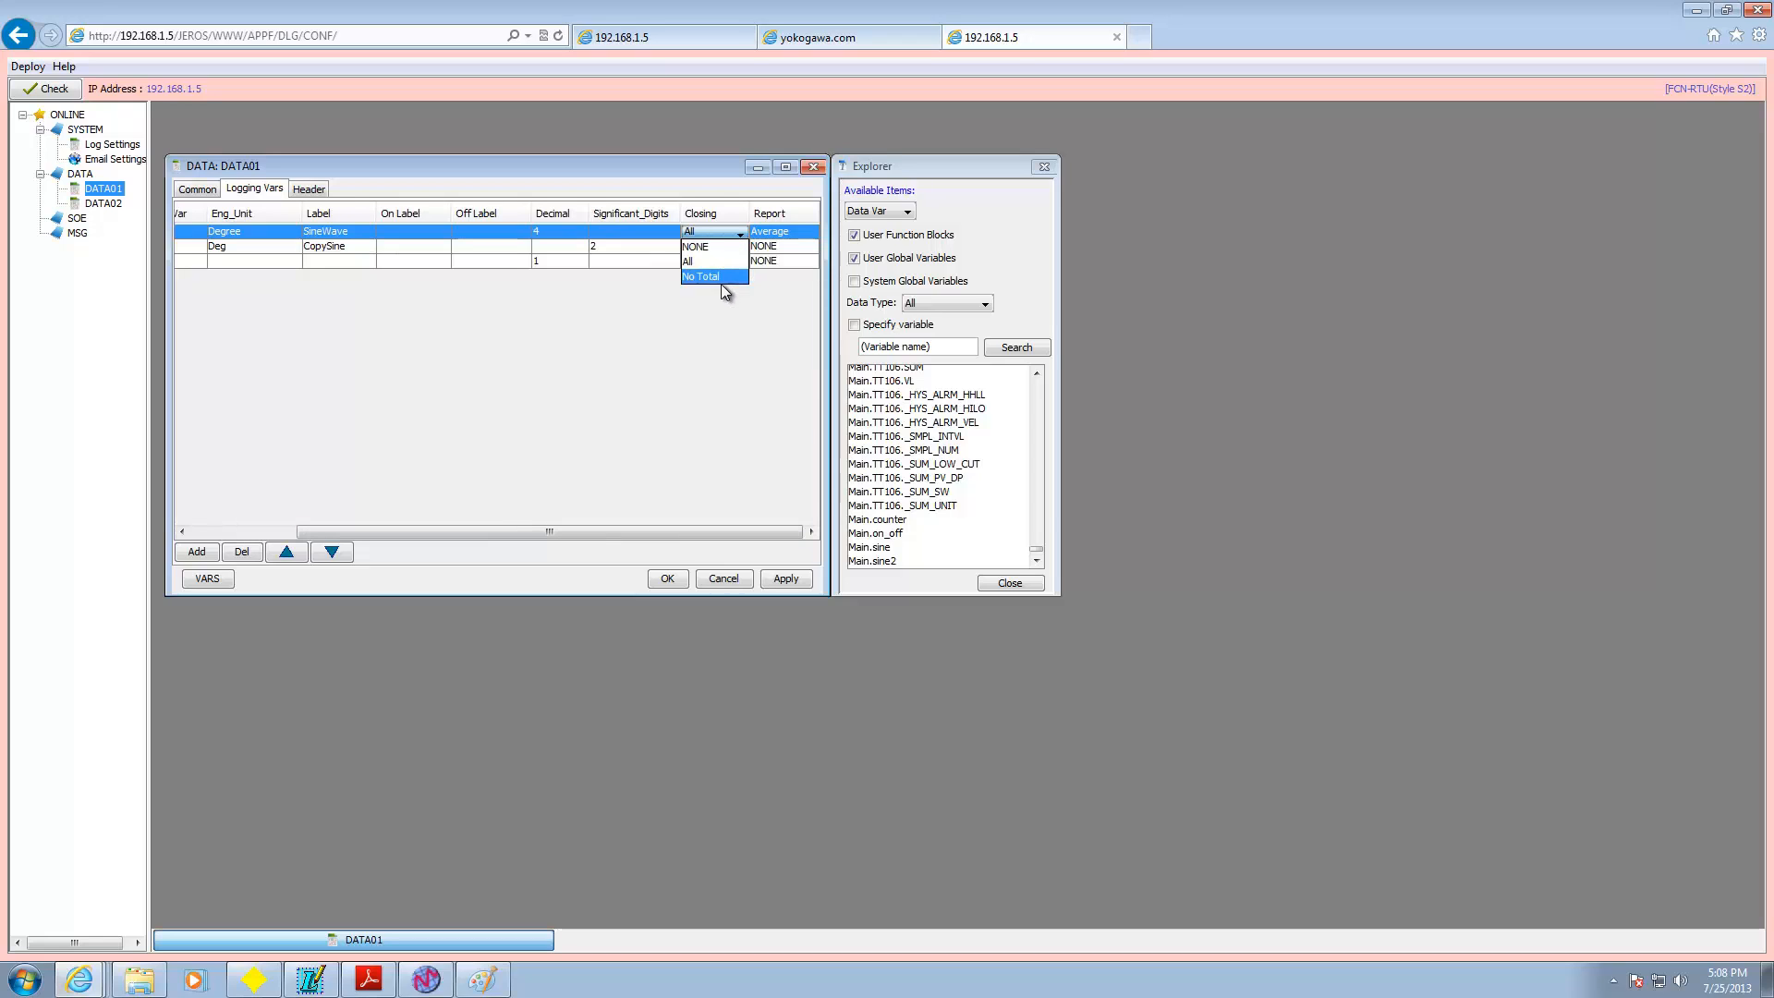
left_click(738, 186)
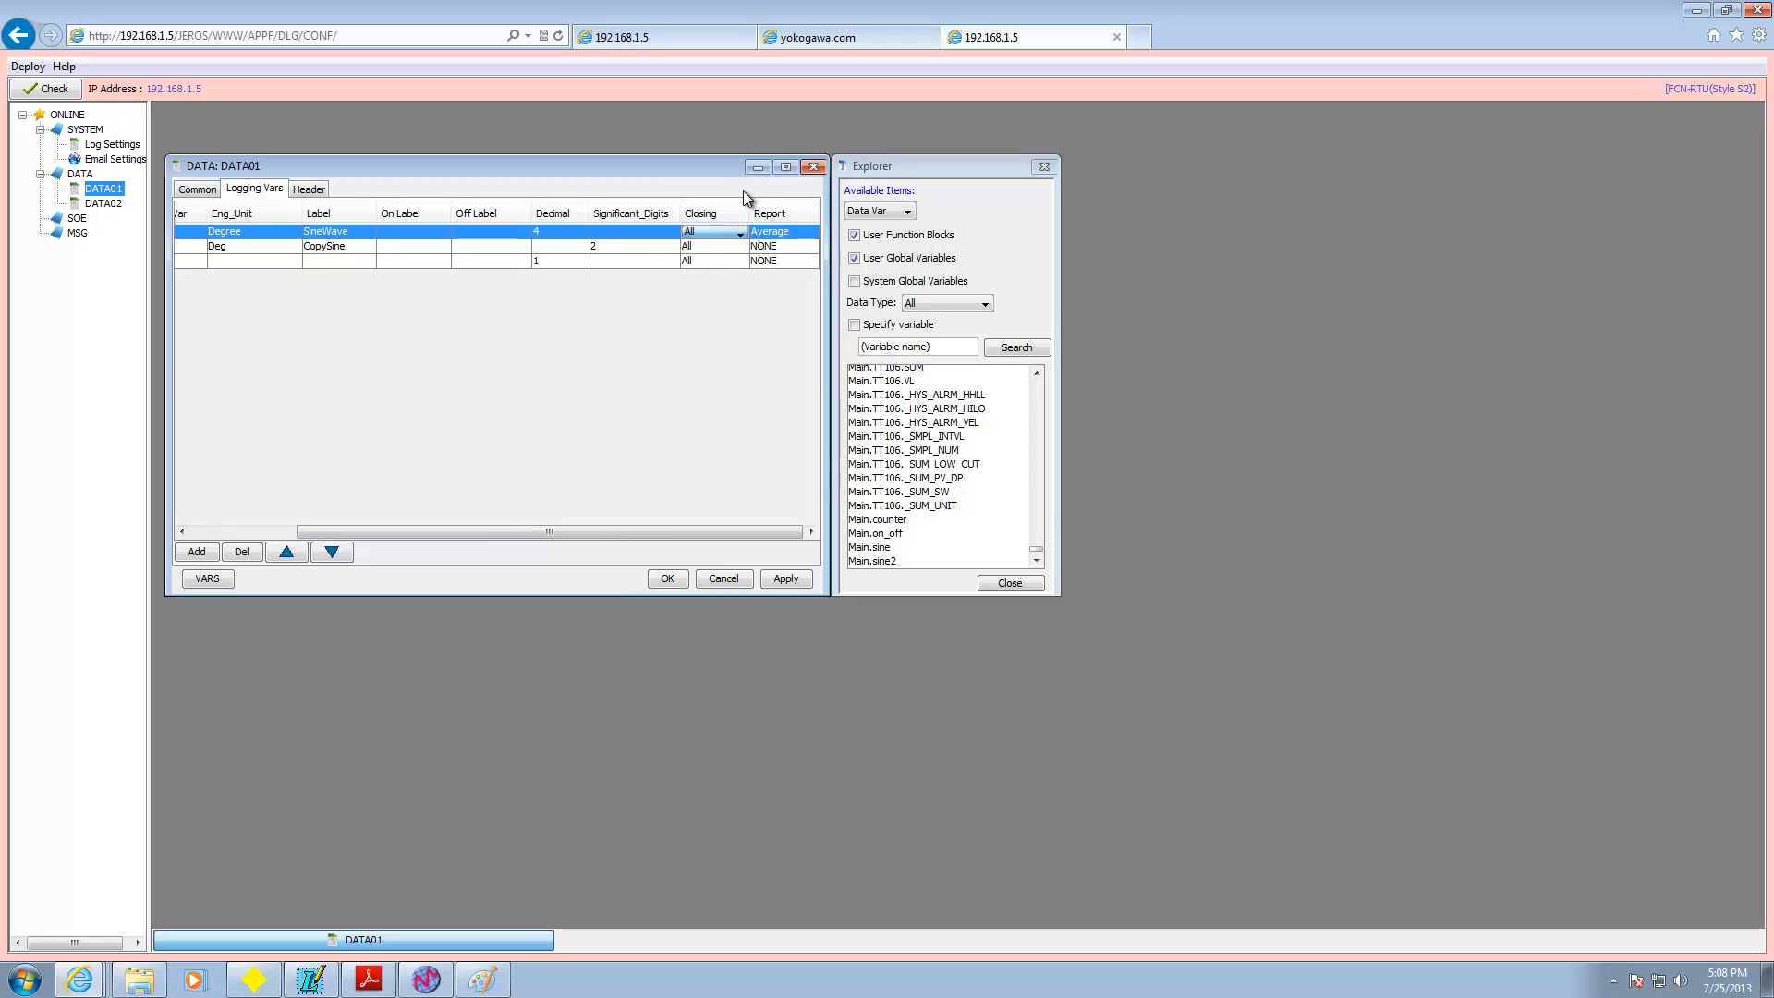
left_click(800, 231)
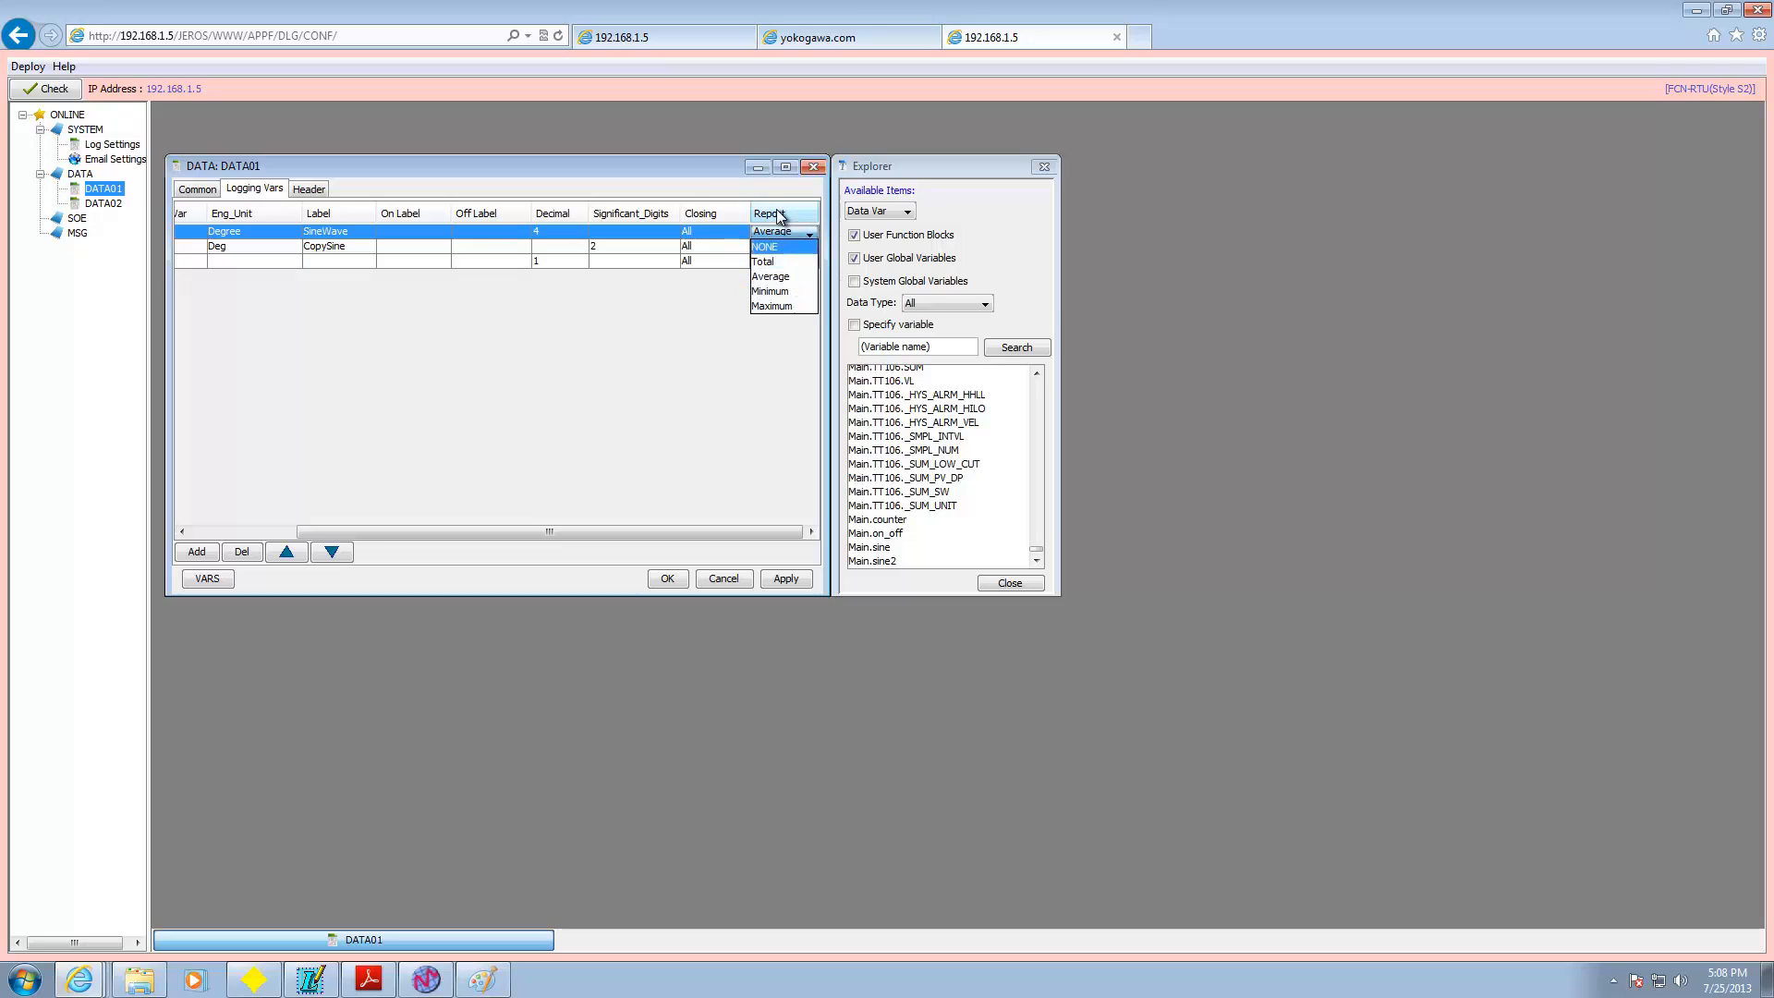
left_click(785, 277)
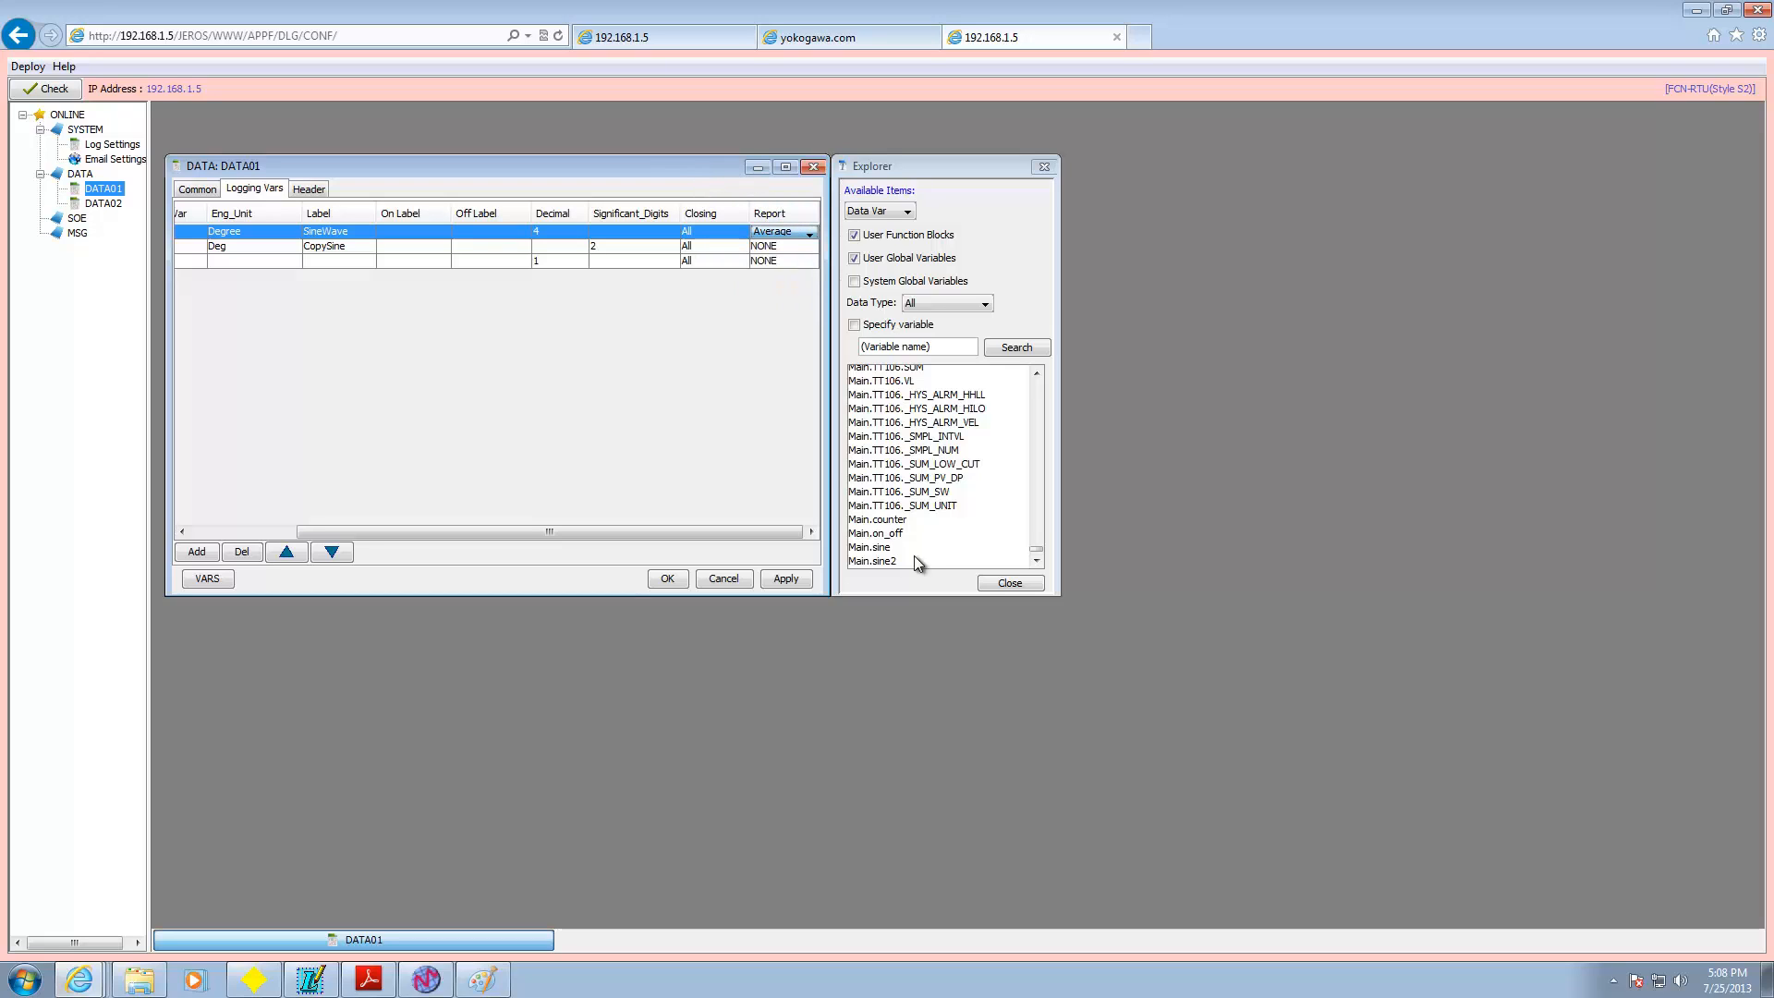
left_click(314, 188)
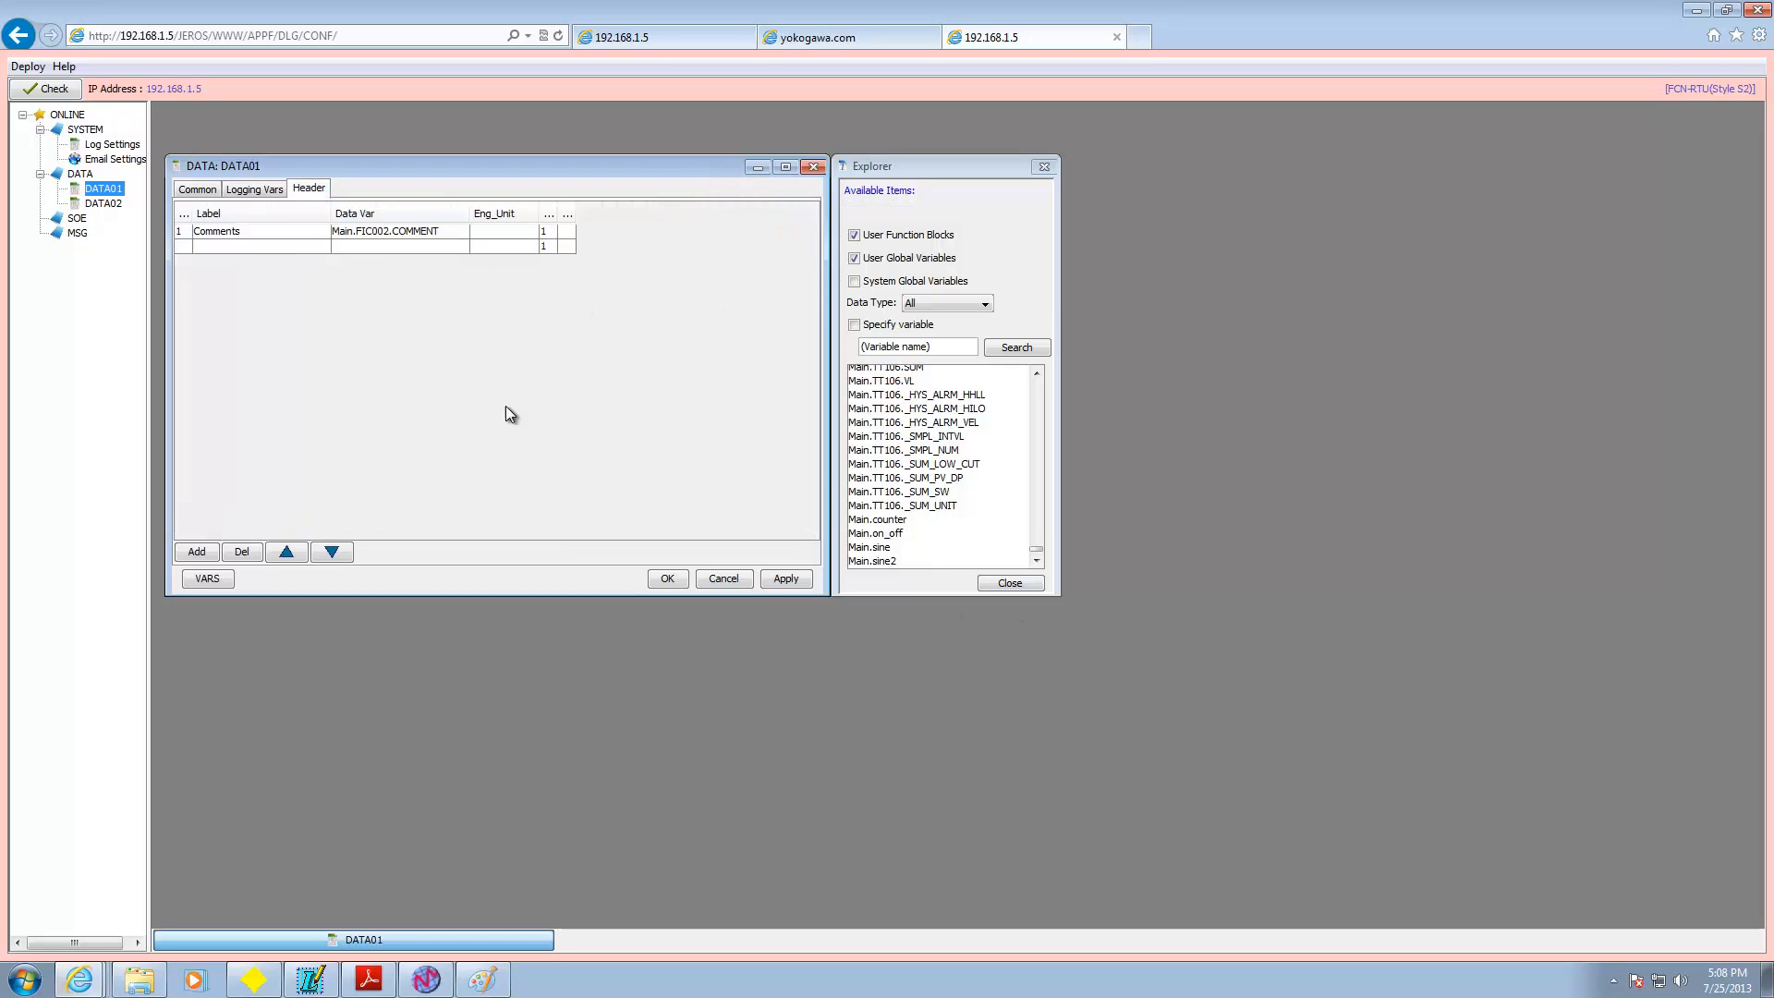
- Review DATA01's logging variables again, then show its header settings with the Decimal and Significant_Digits columns widened
left_click(255, 188)
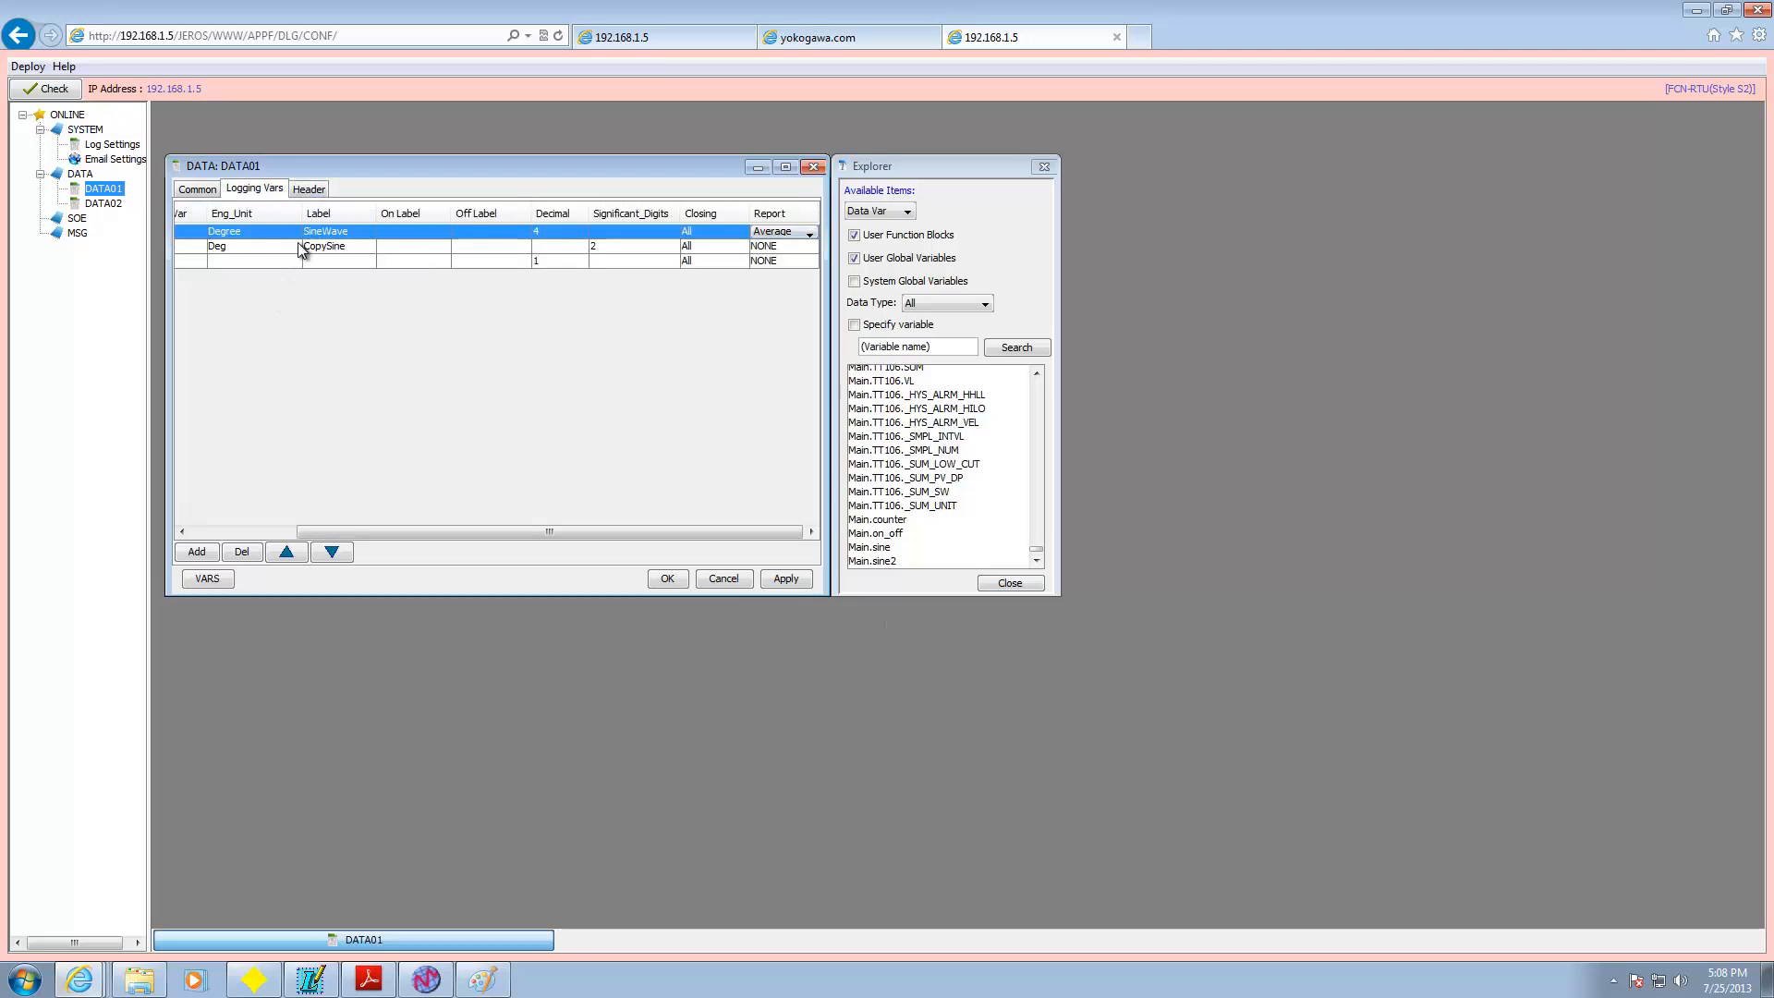
left_click_drag(375, 532, 270, 533)
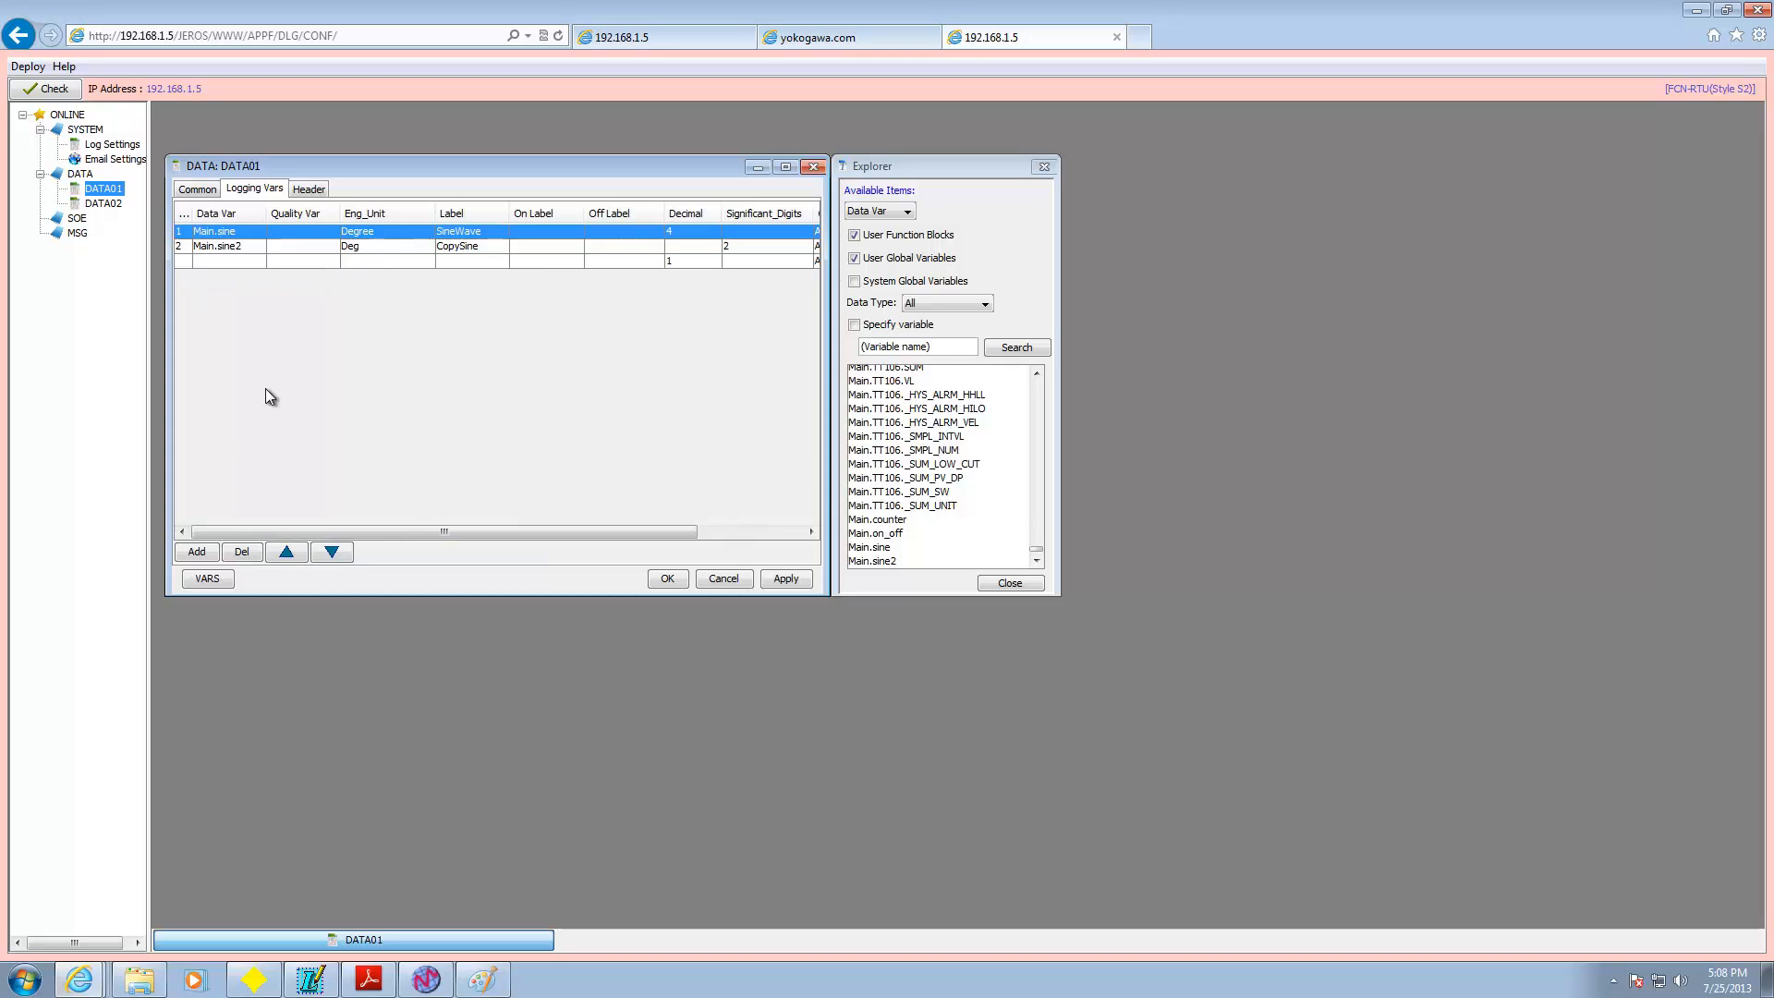
left_click(310, 189)
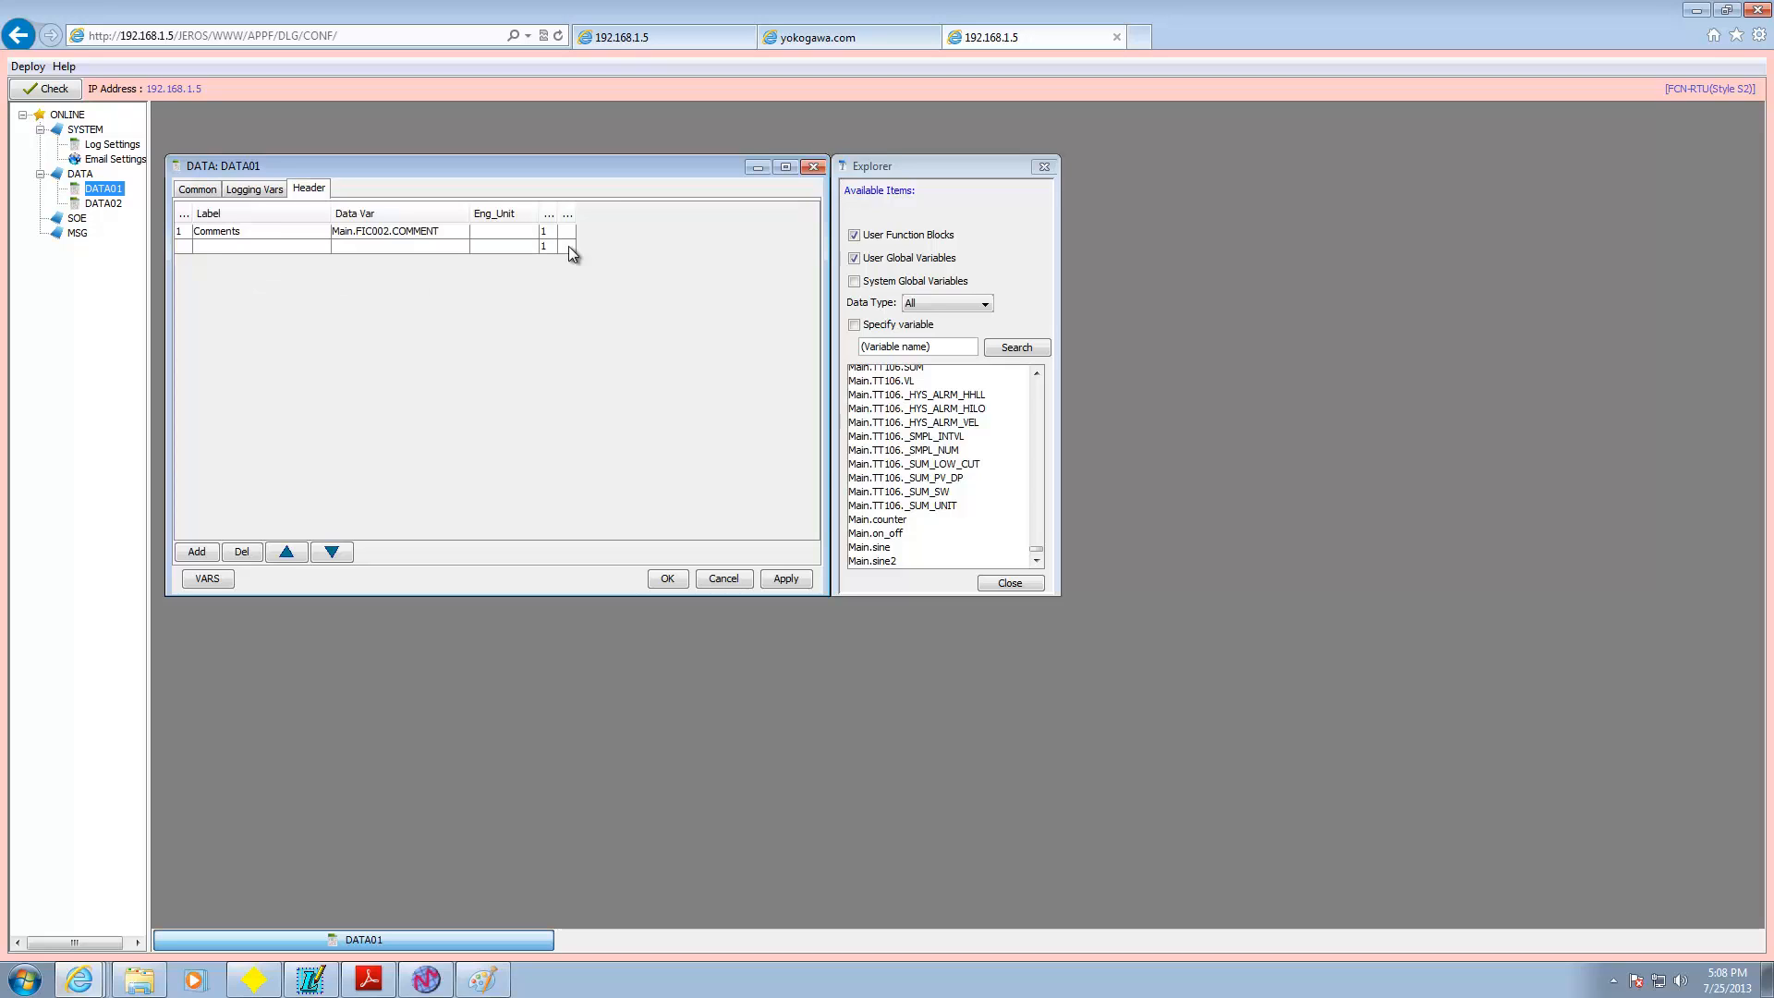
left_click_drag(576, 209, 712, 206)
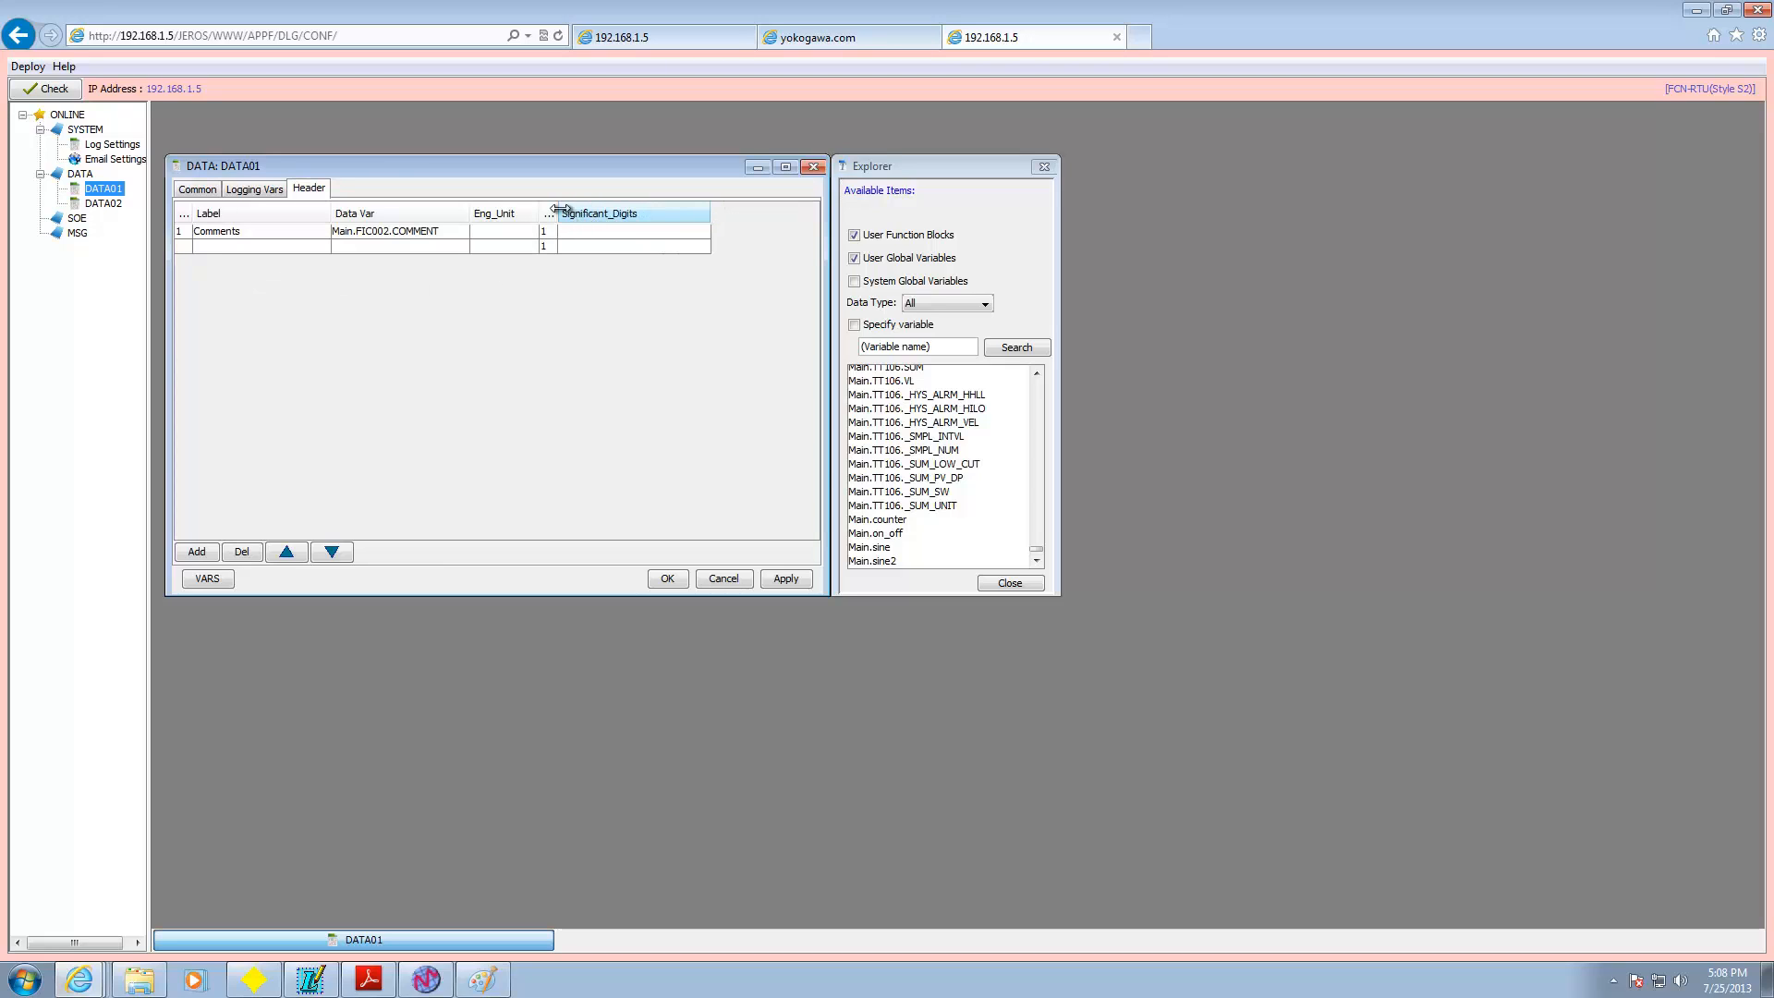
left_click_drag(559, 210, 662, 209)
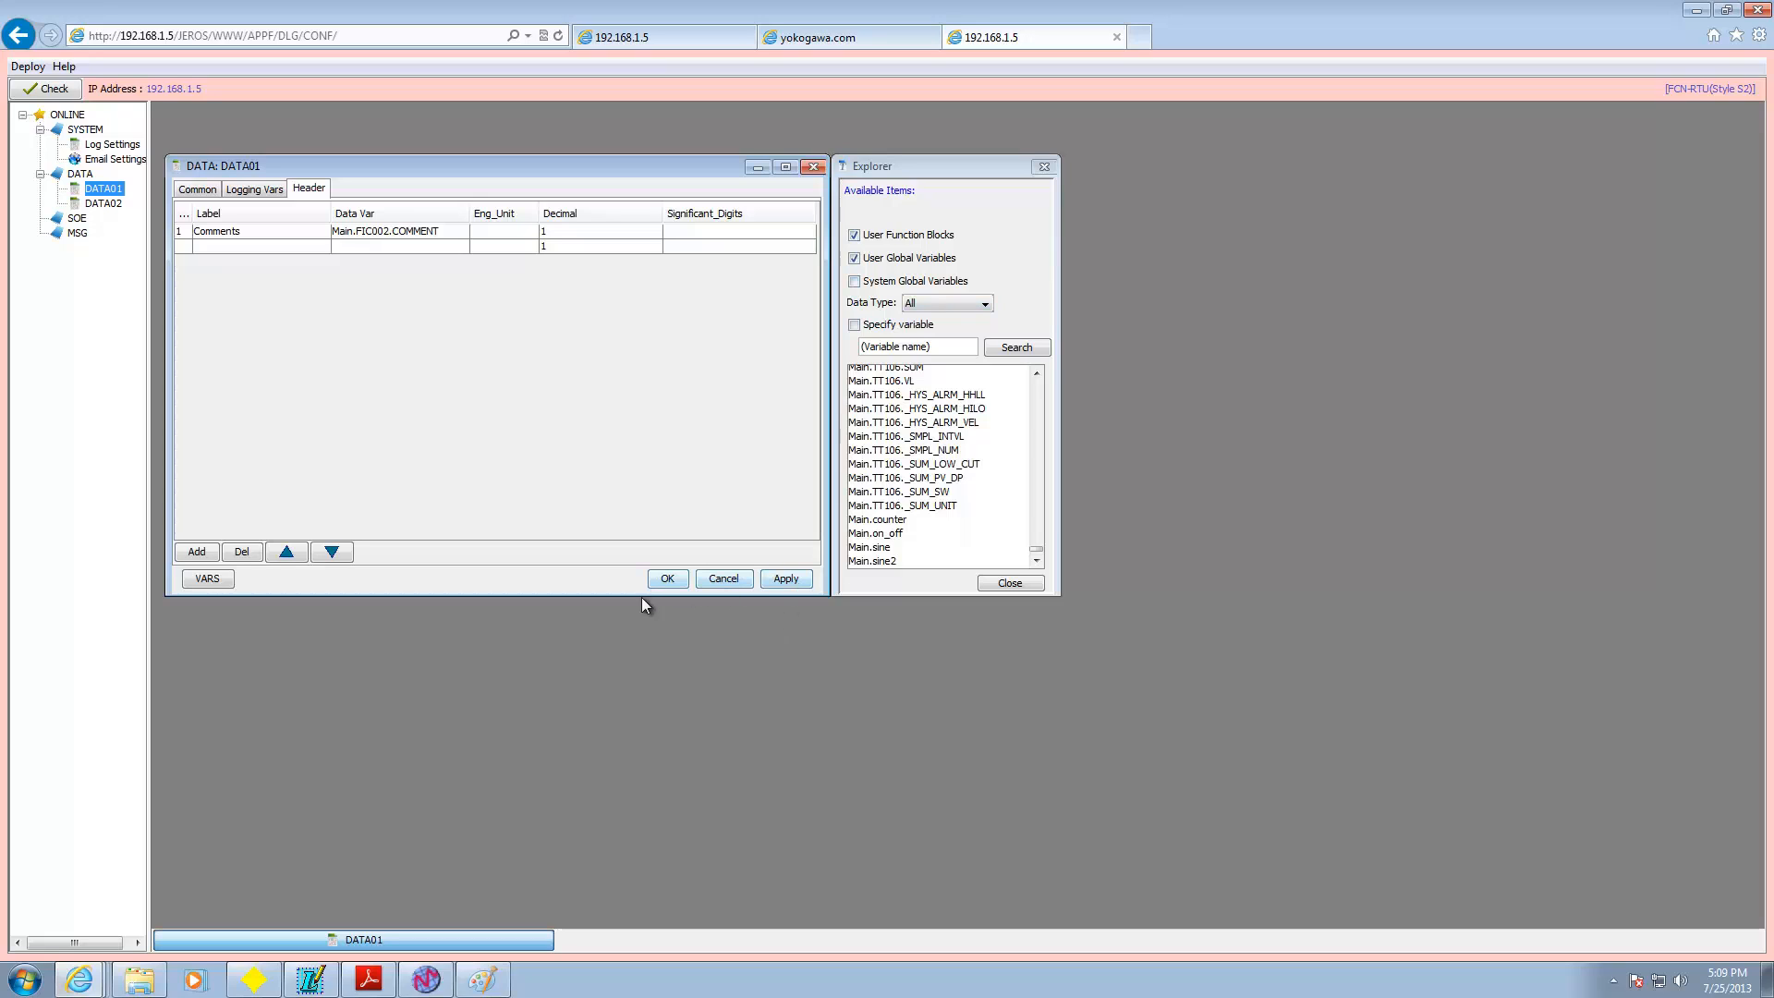
- Close the variable explorer and the DATA01 settings, and open the DATA02 log settings
left_click(1044, 167)
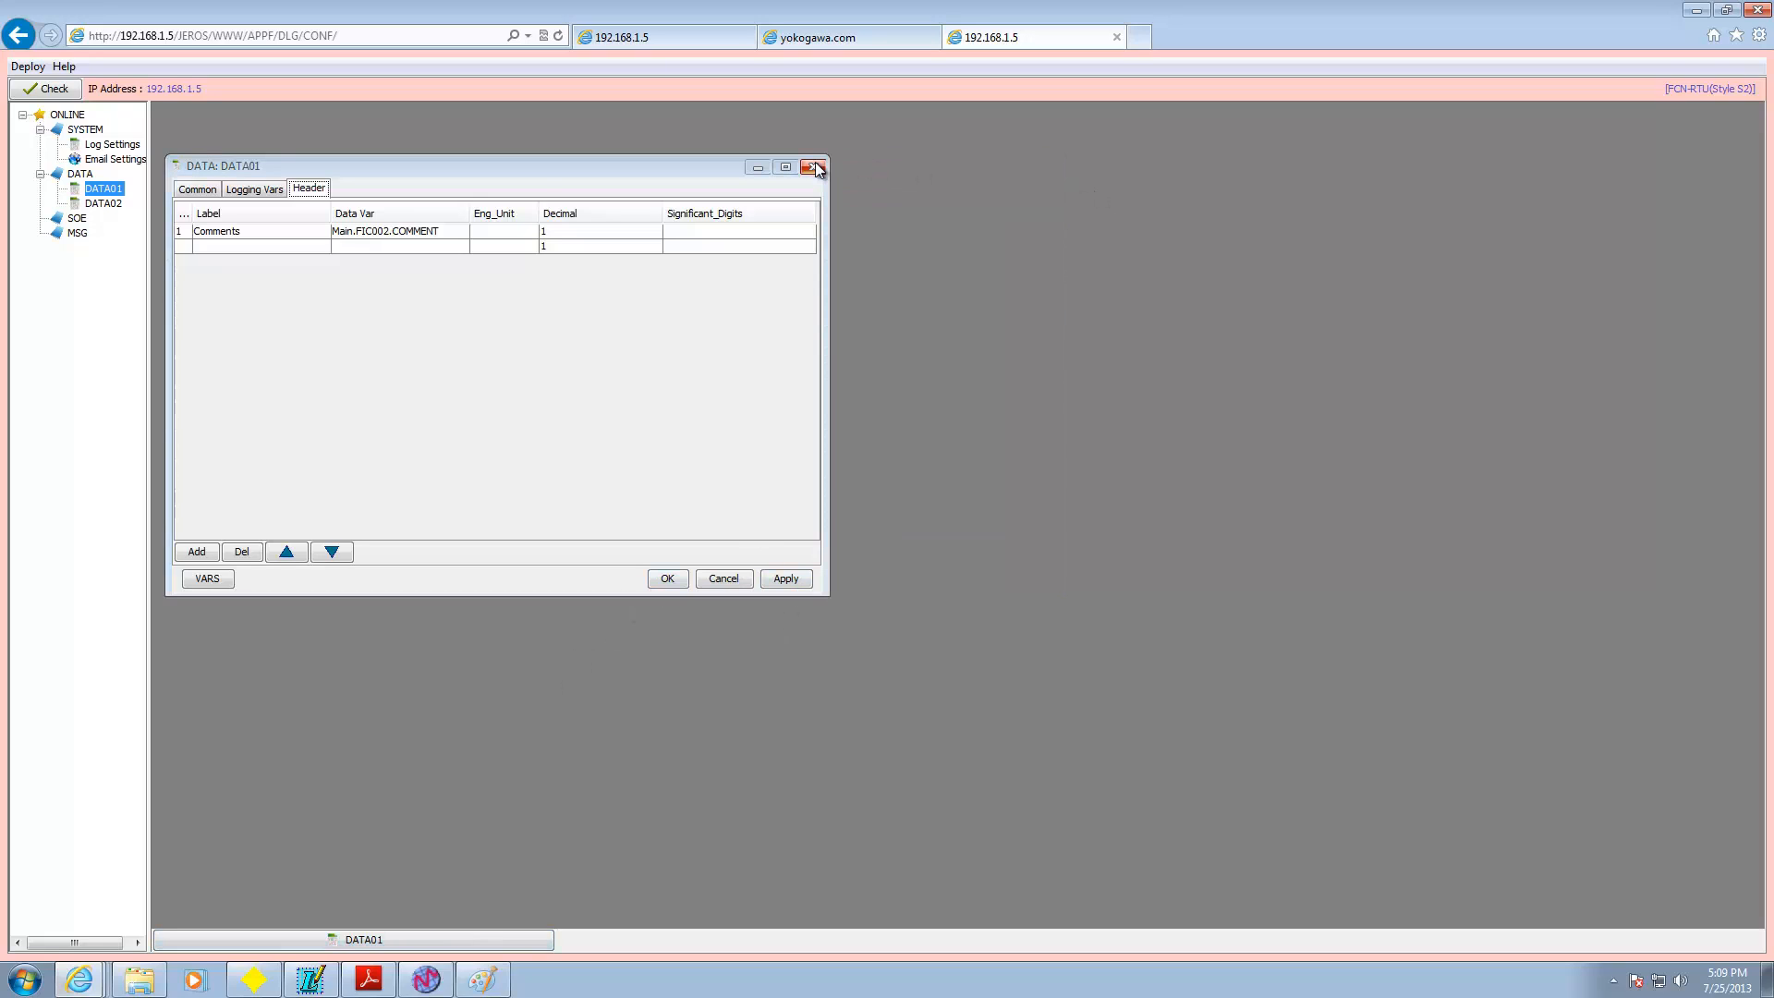
left_click(813, 167)
double_click(100, 203)
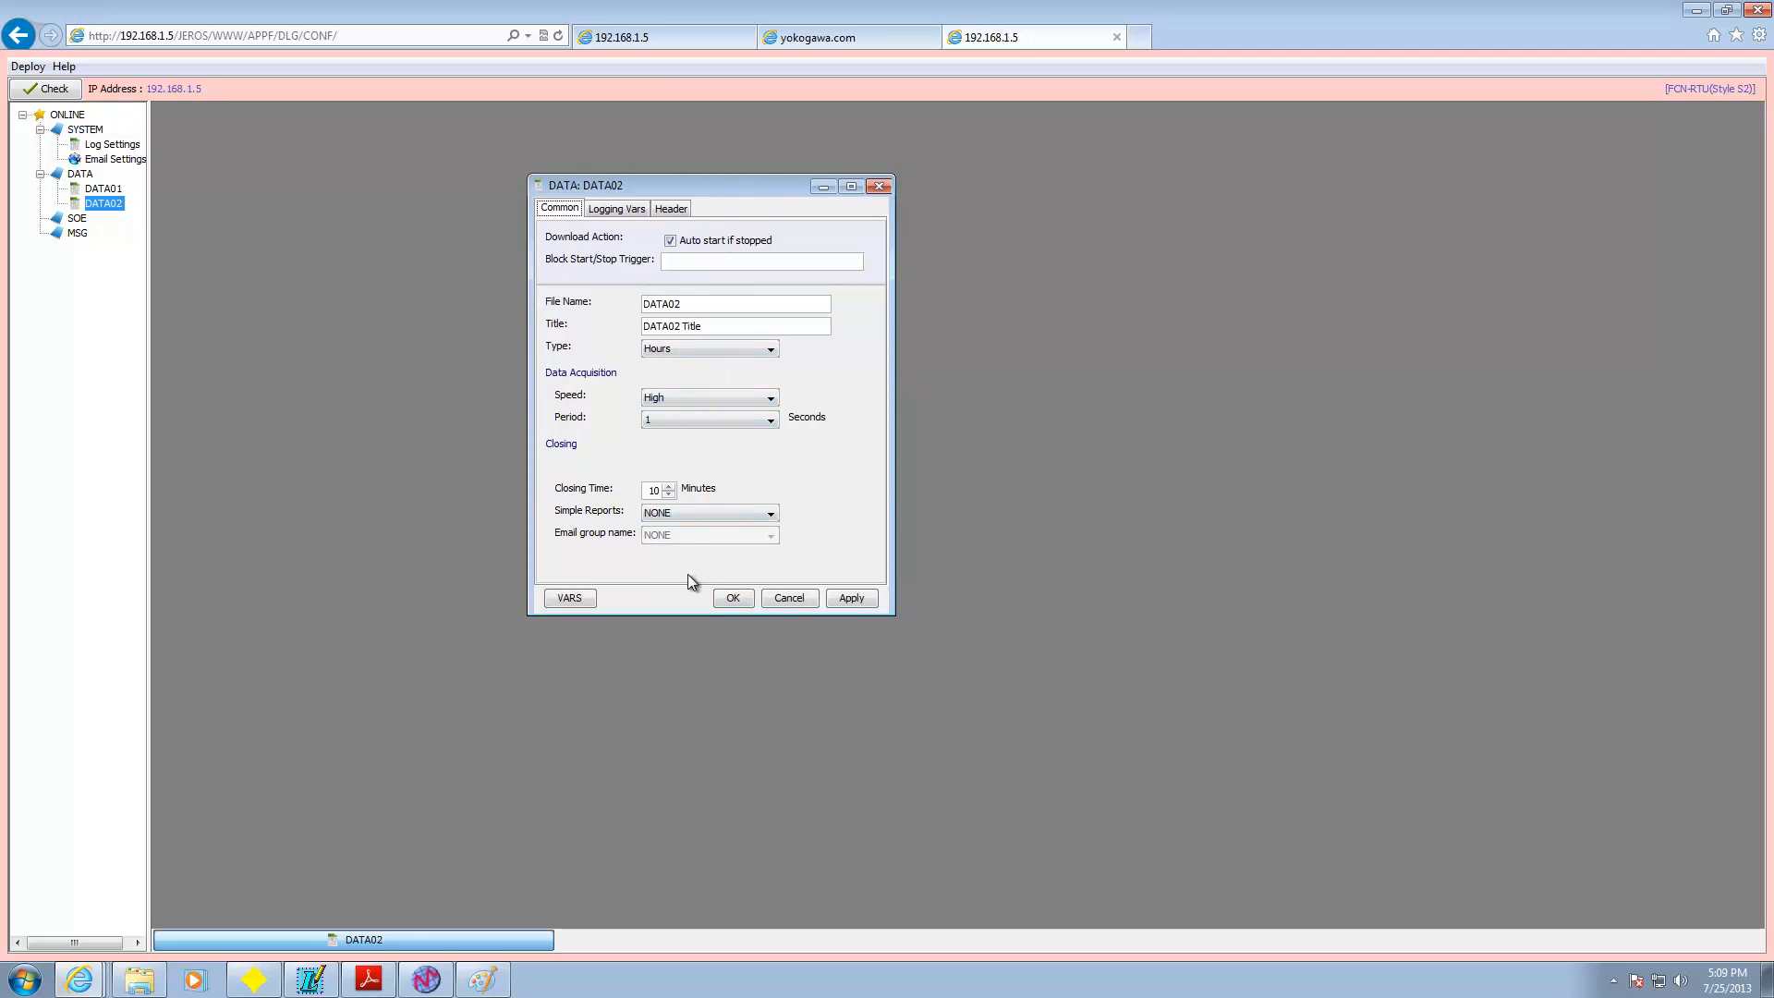
- Show DATA02's logging variables and enlarge the window and Data Var column to read the full variable names
left_click(619, 210)
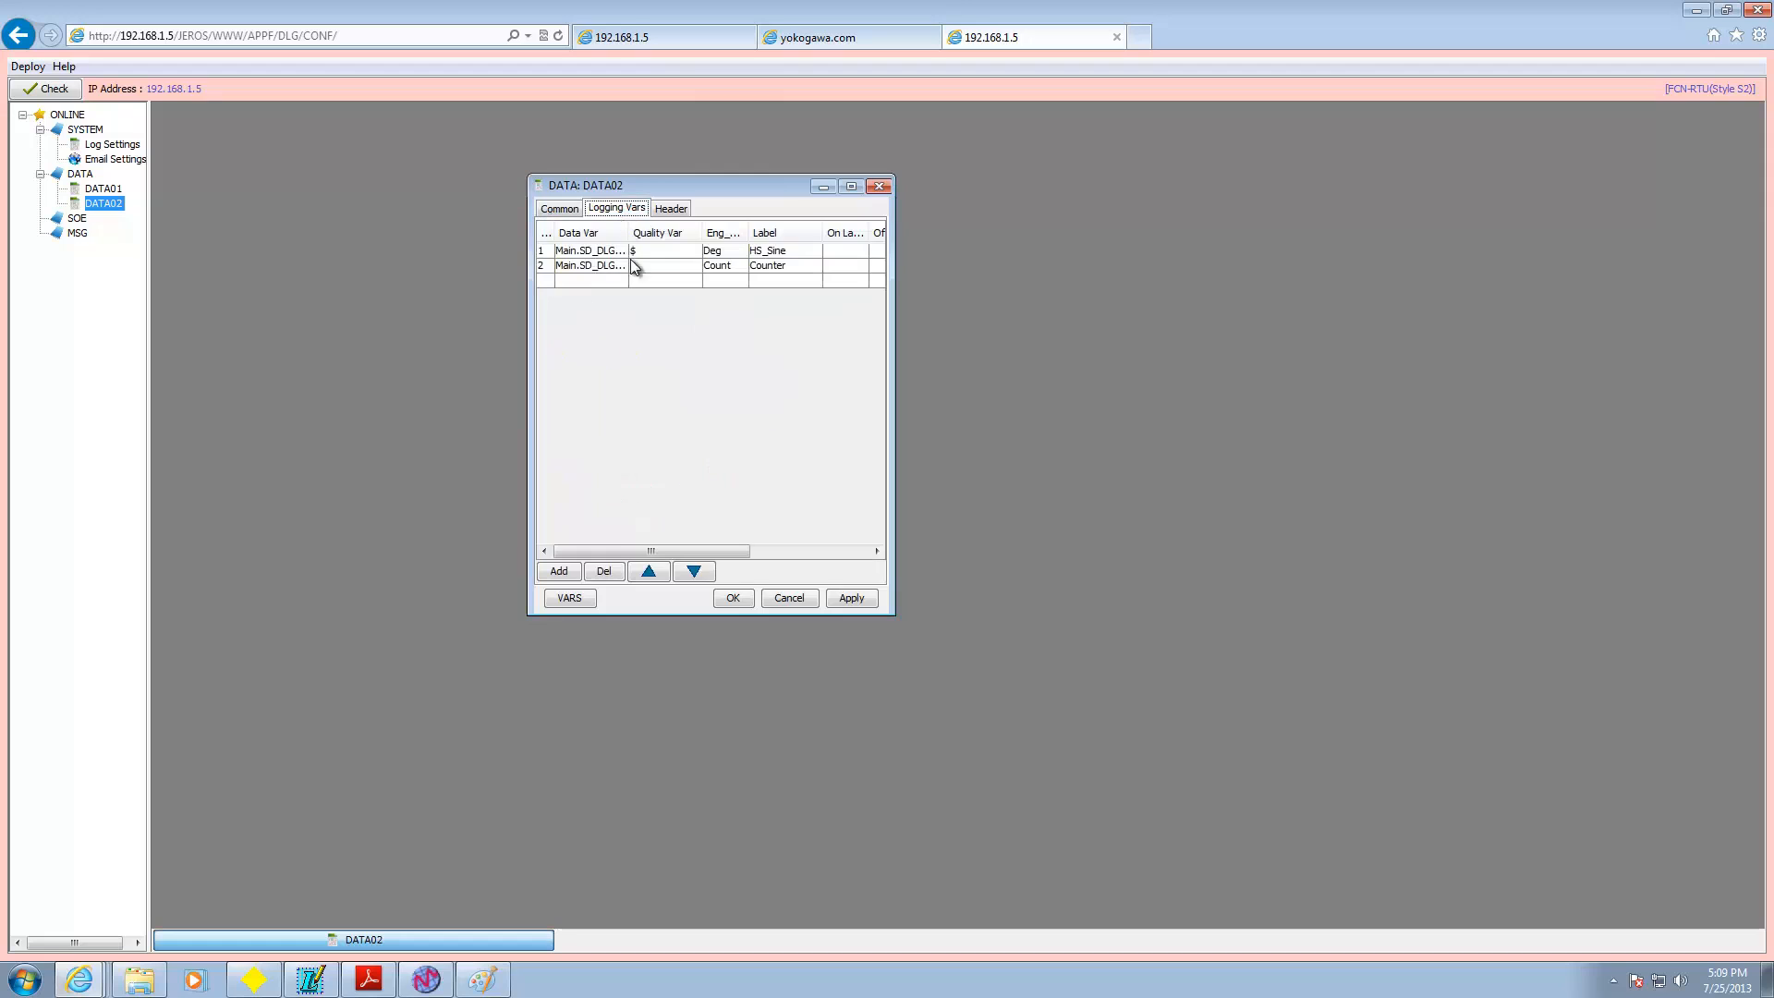
left_click_drag(893, 293, 1467, 314)
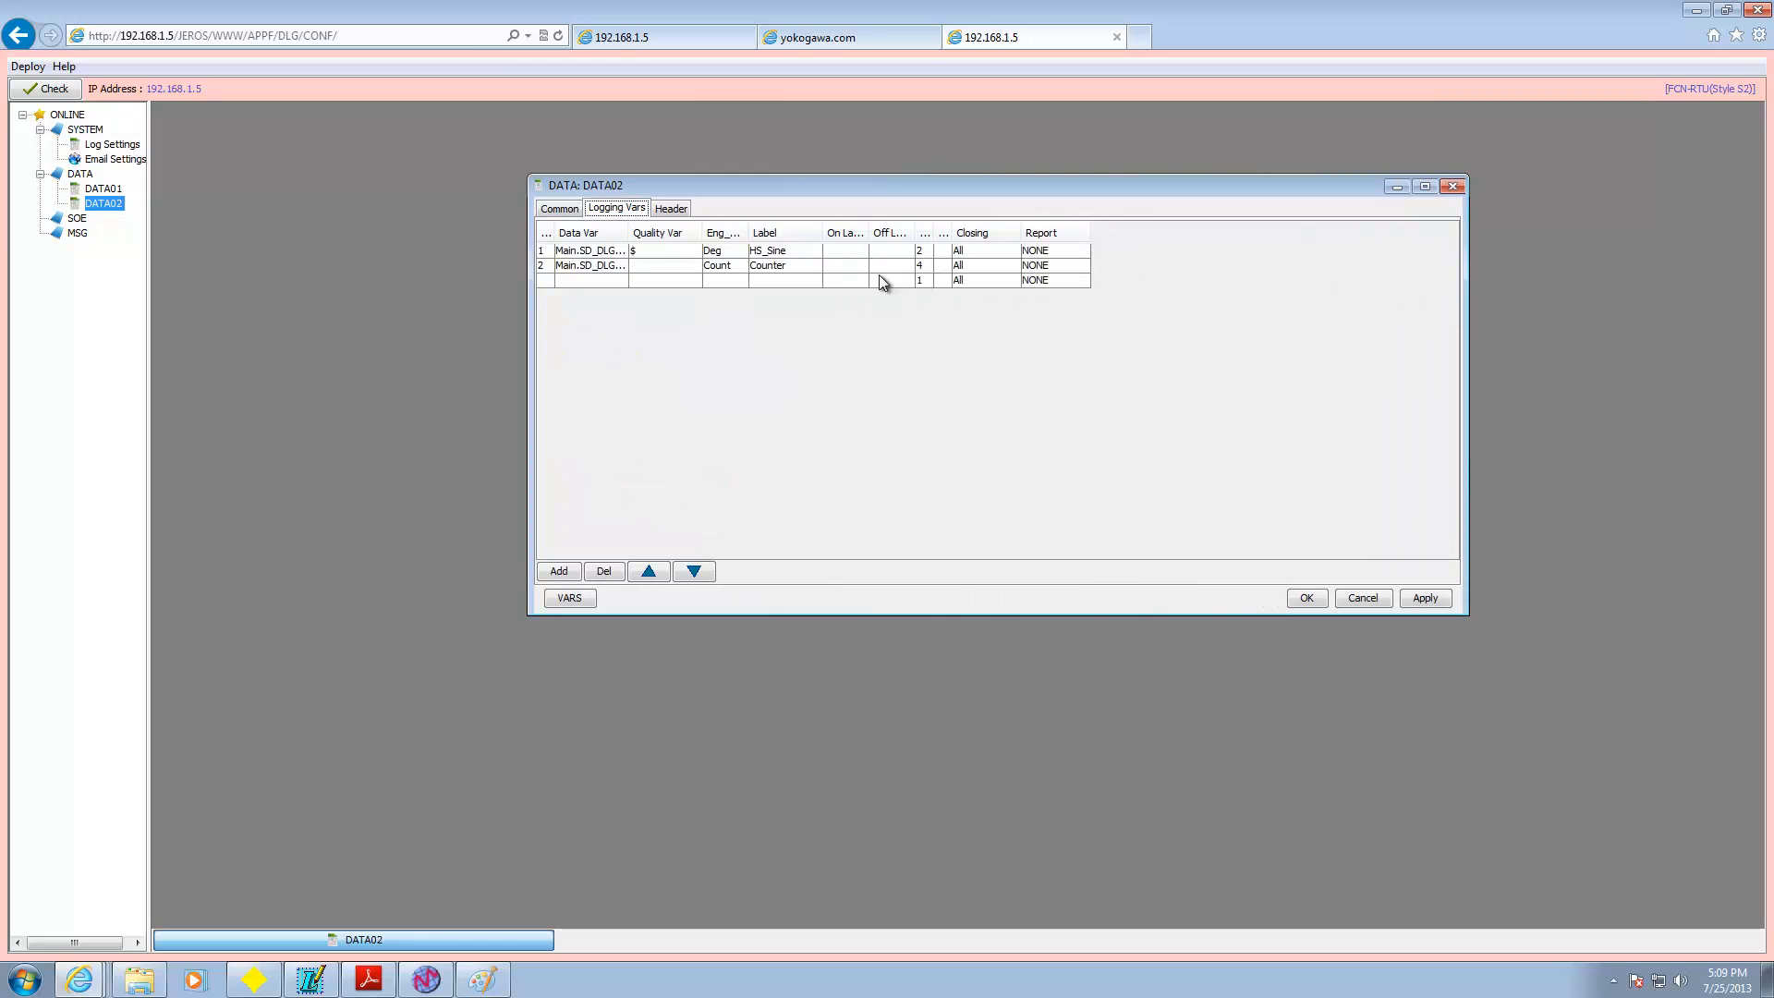
left_click_drag(628, 232, 413, 177)
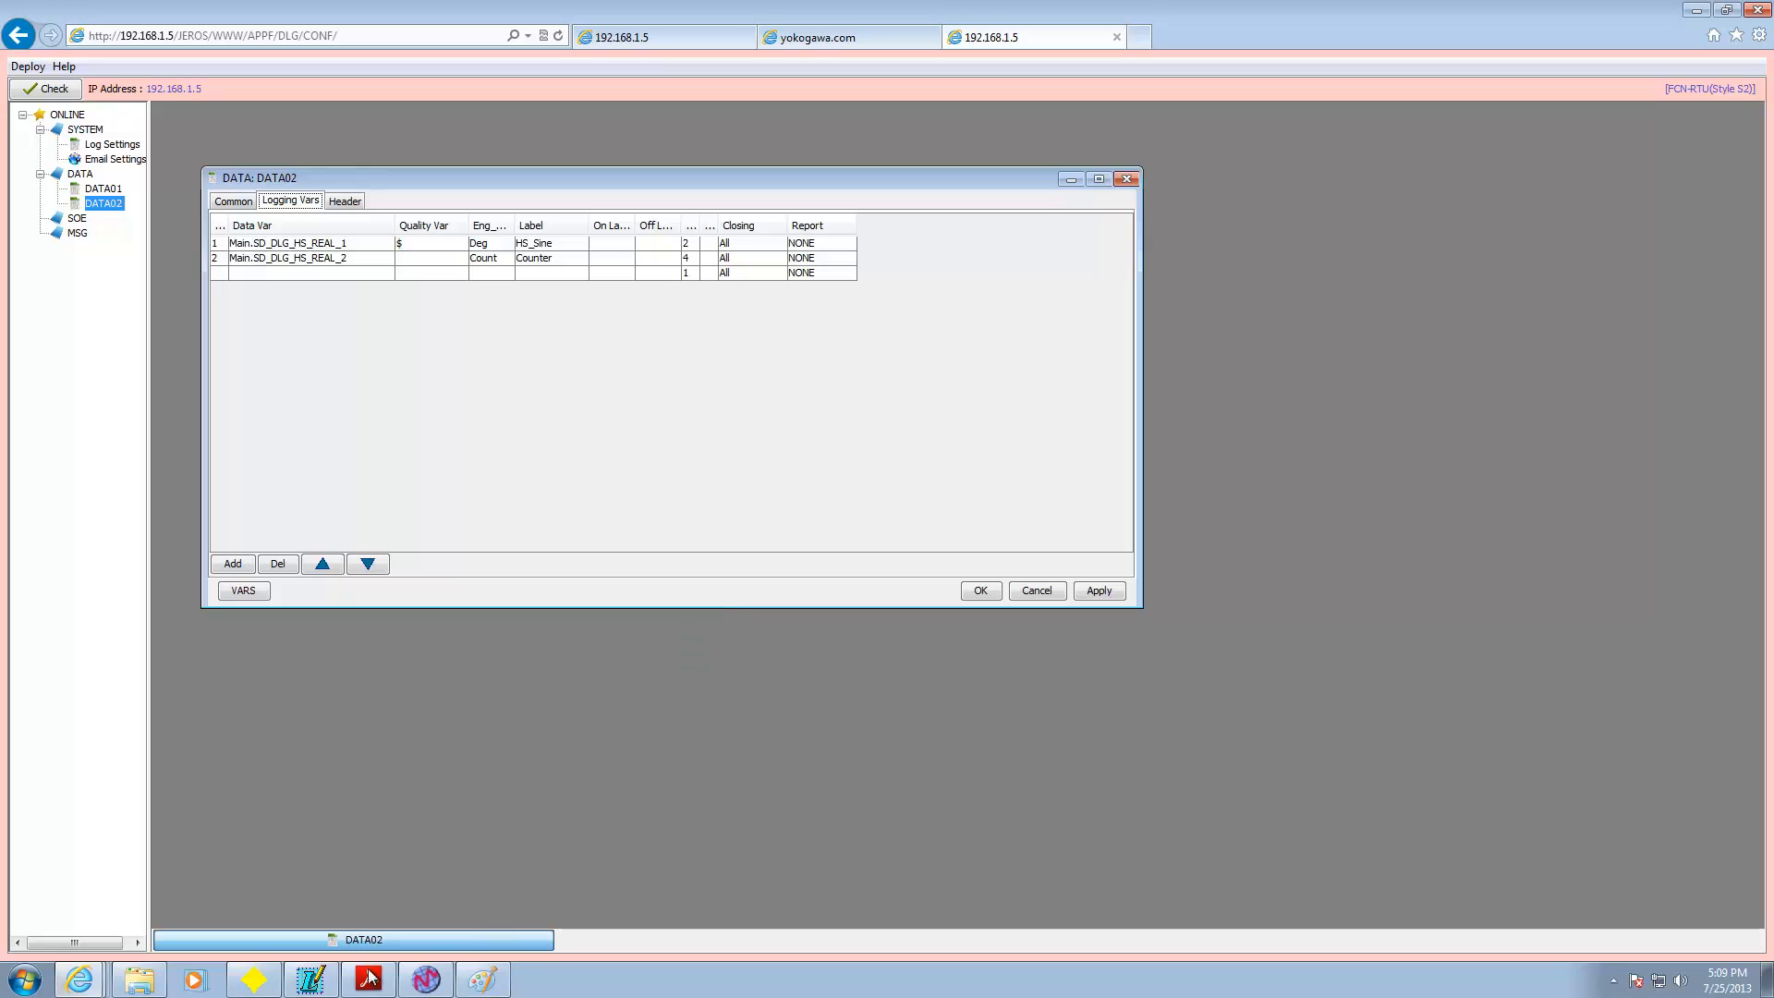
- Switch to Logic Designer and browse the user libraries available for the project down to SD_DLG_PF, including none
left_click(317, 987)
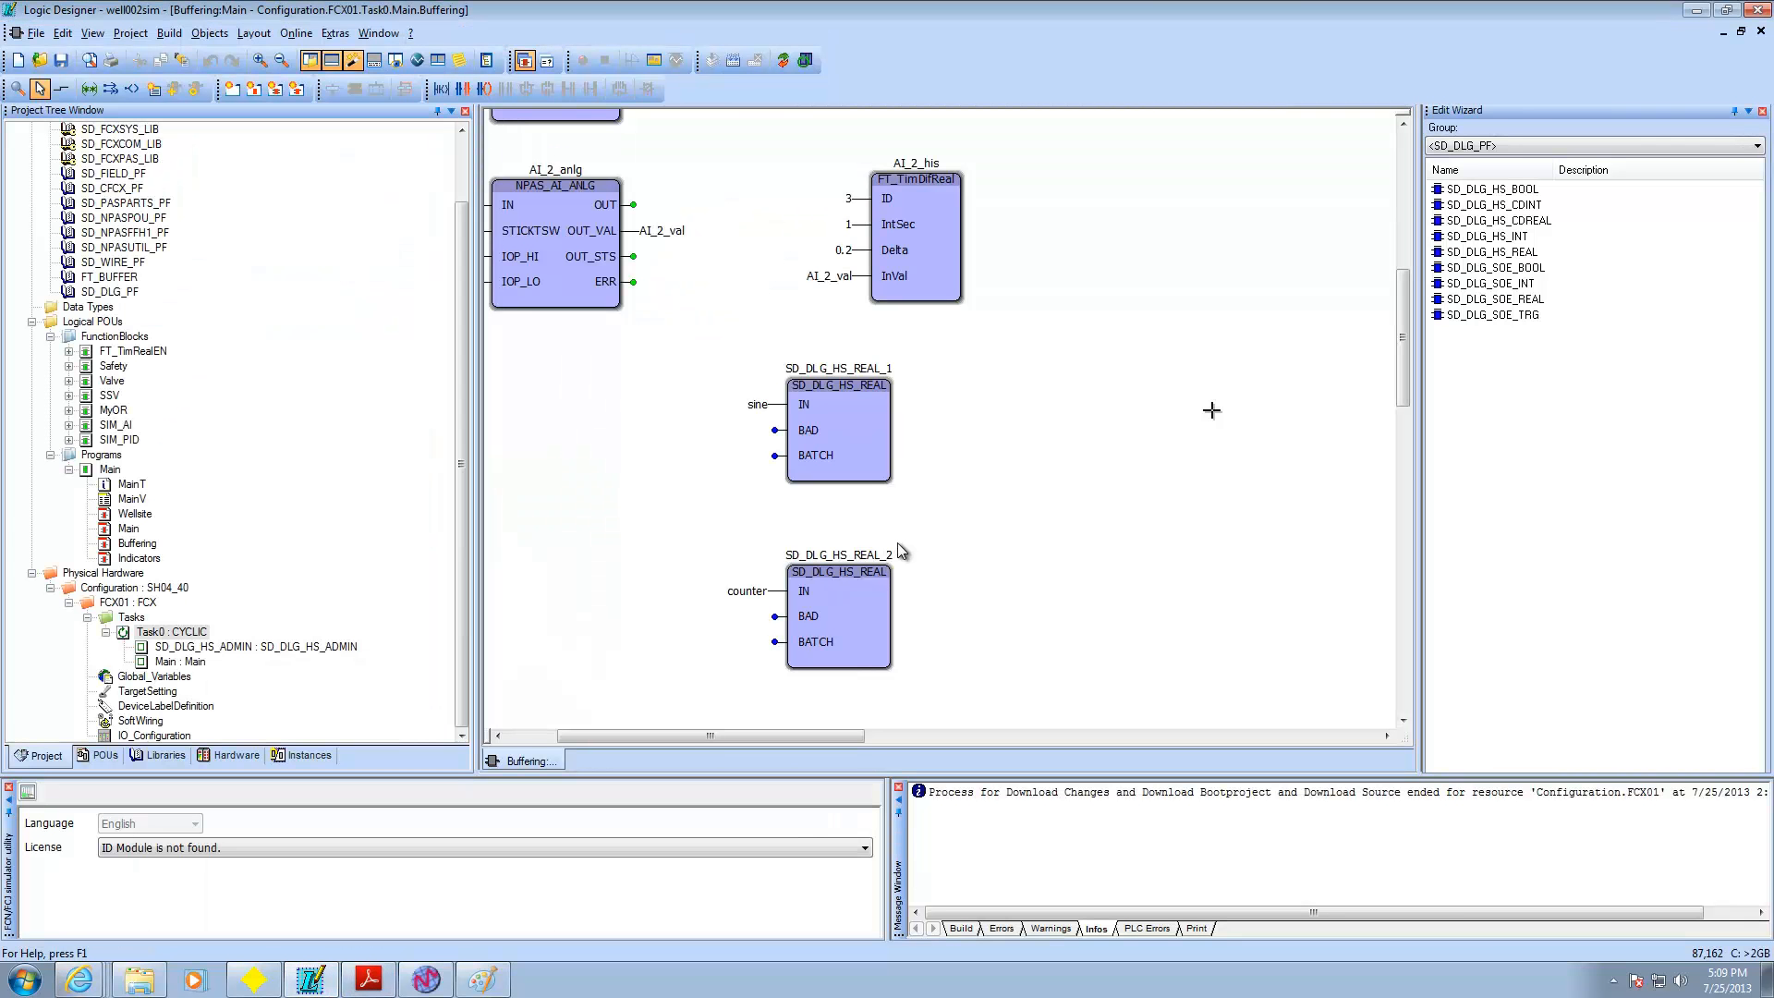
left_click_drag(459, 518, 453, 313)
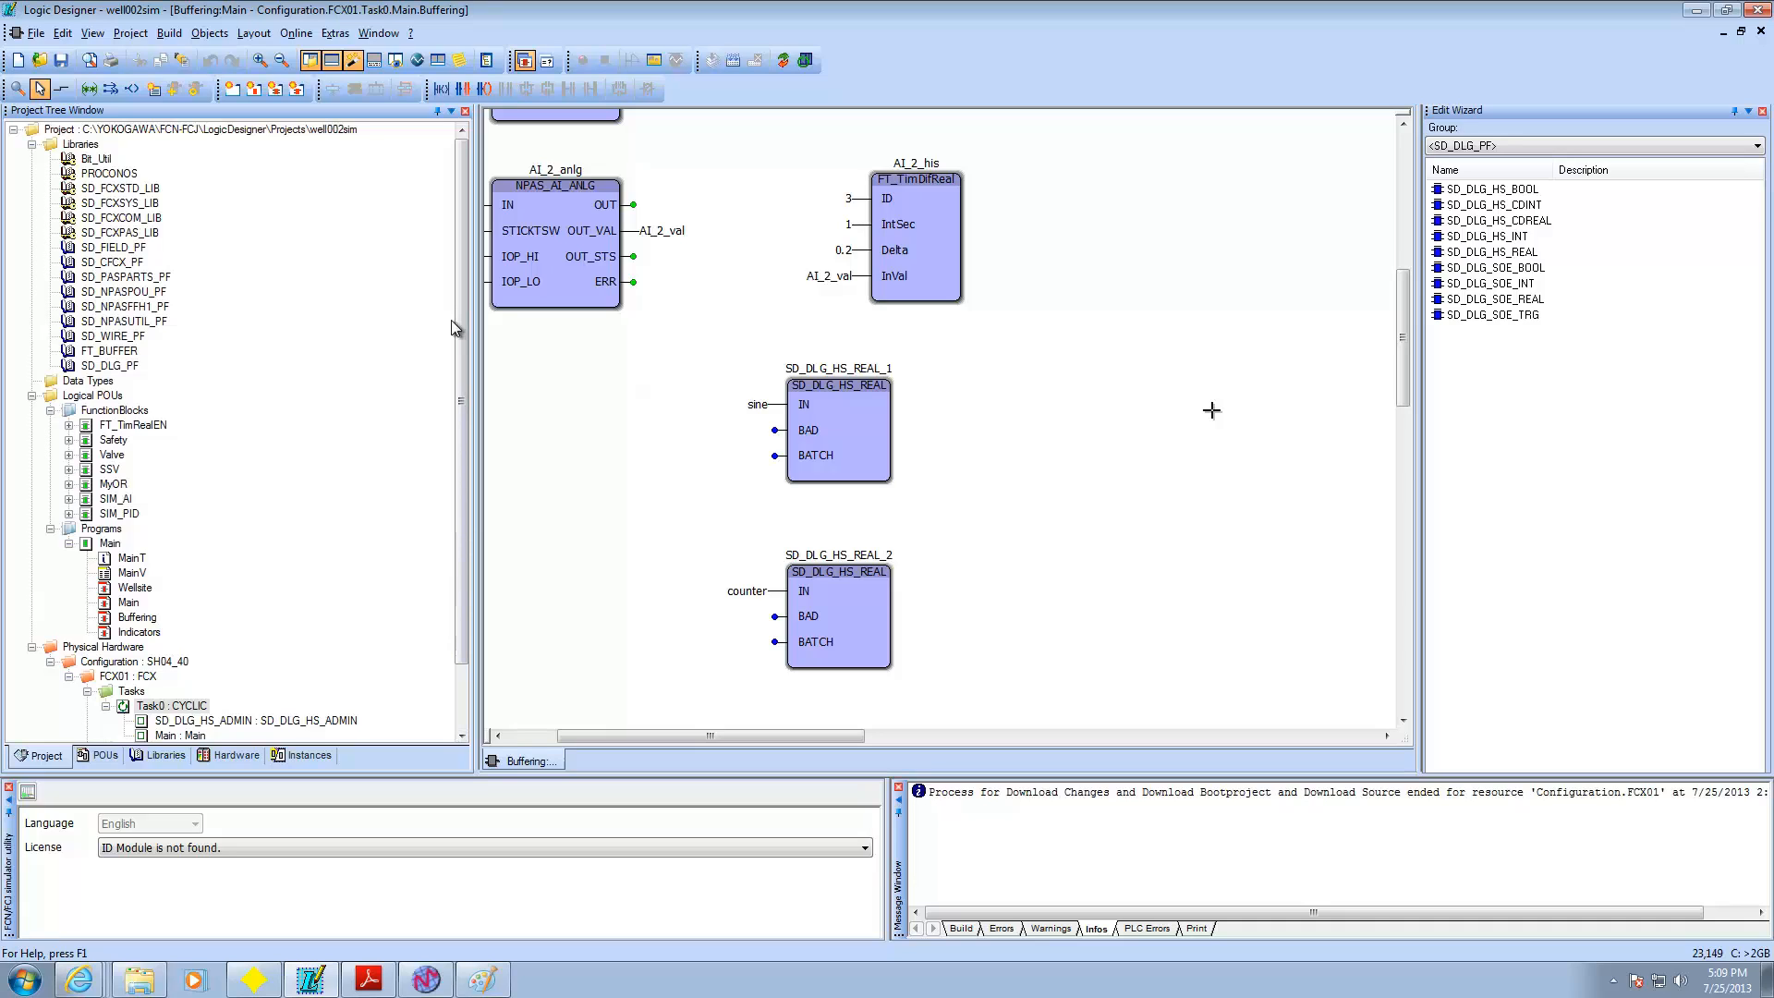
right_click(80, 148)
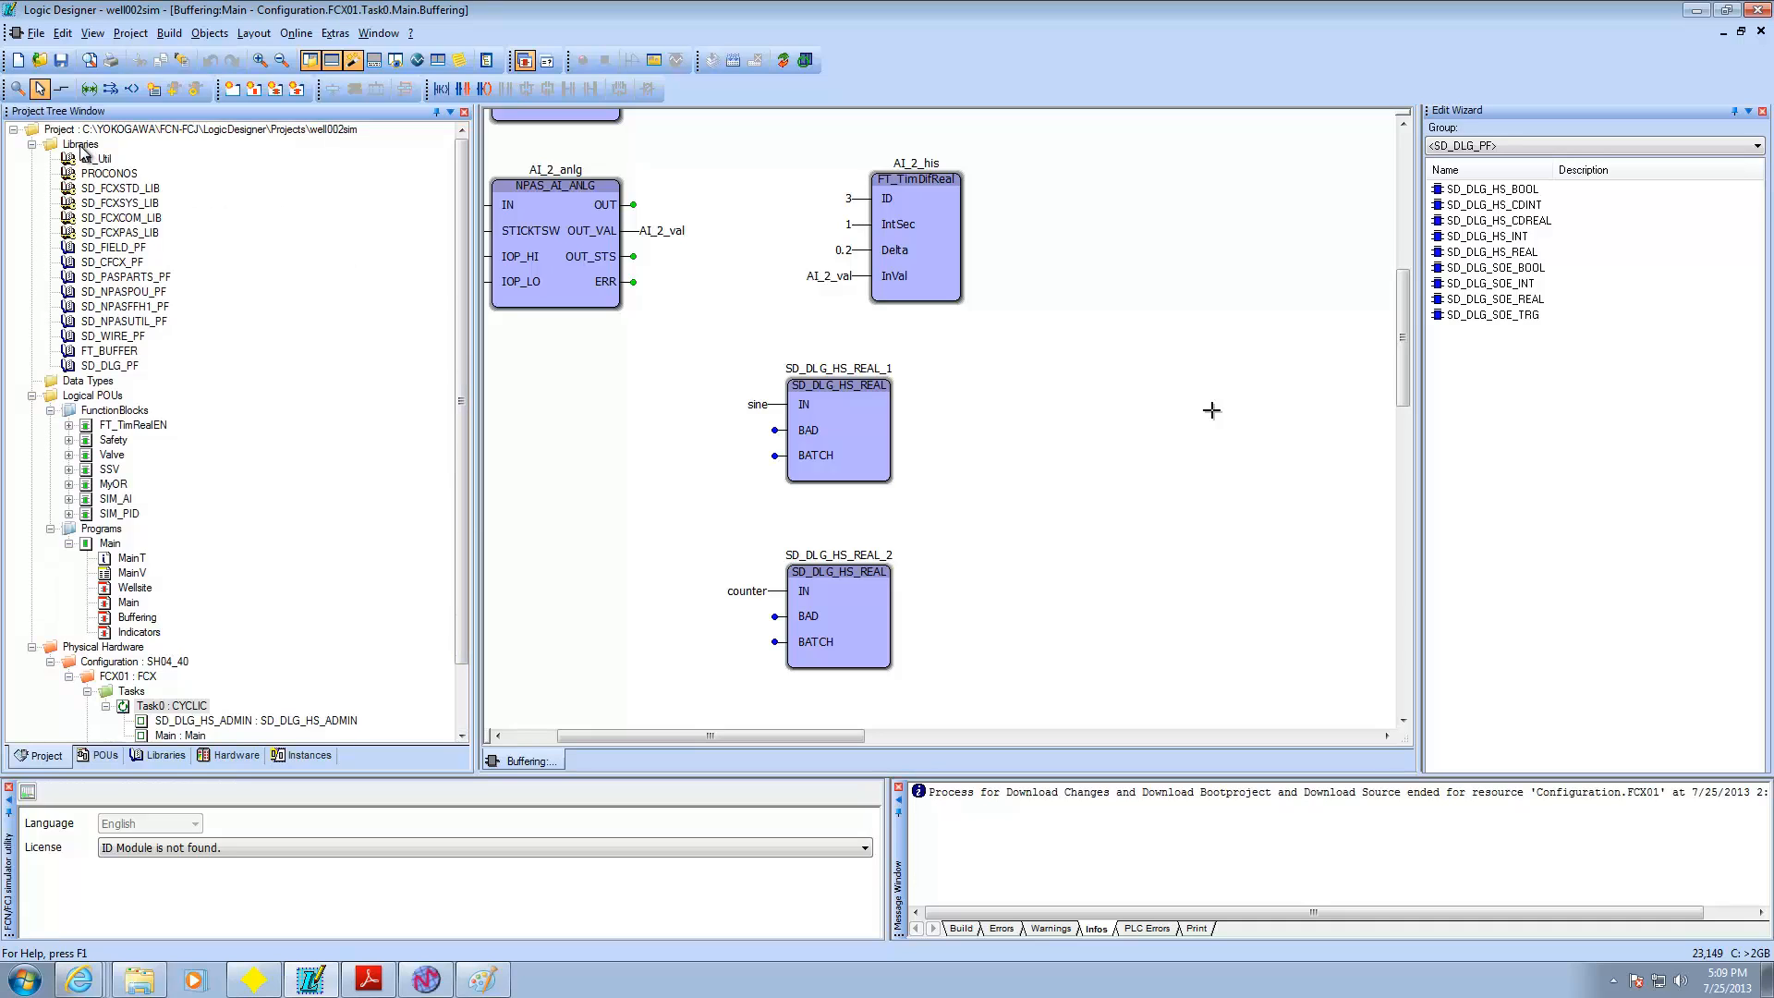
mouse_move(170, 167)
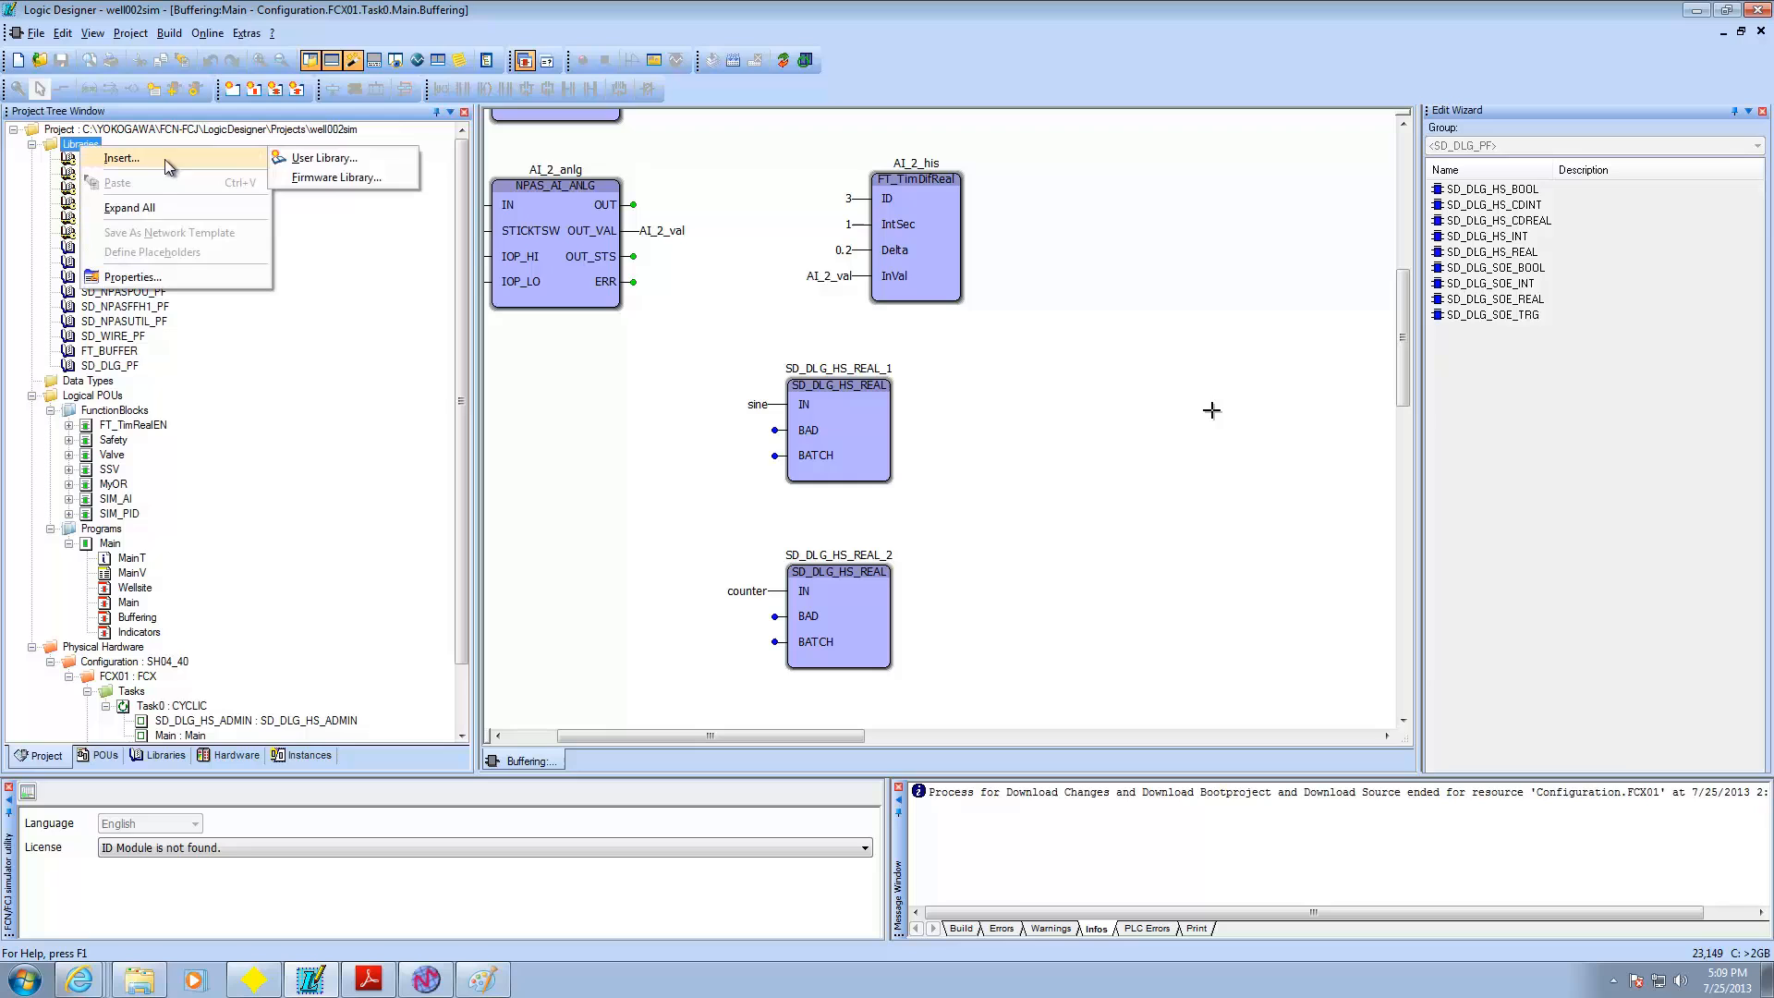
left_click(319, 158)
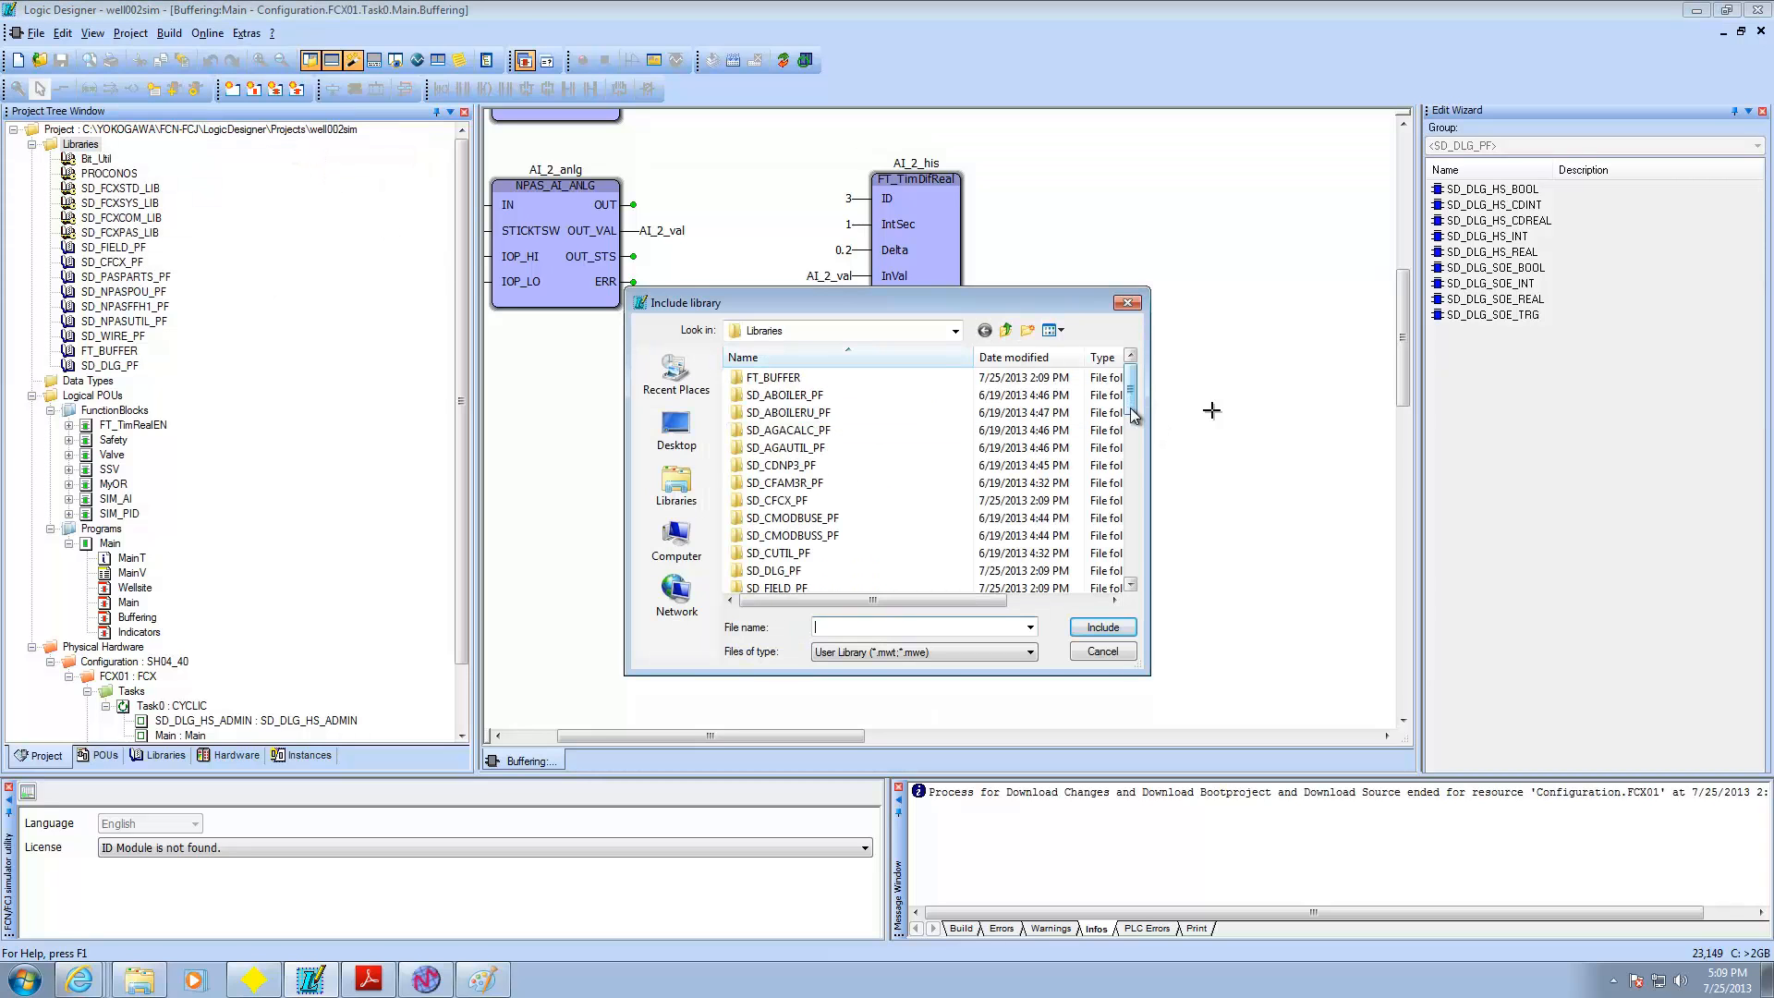
left_click_drag(1131, 395, 1131, 545)
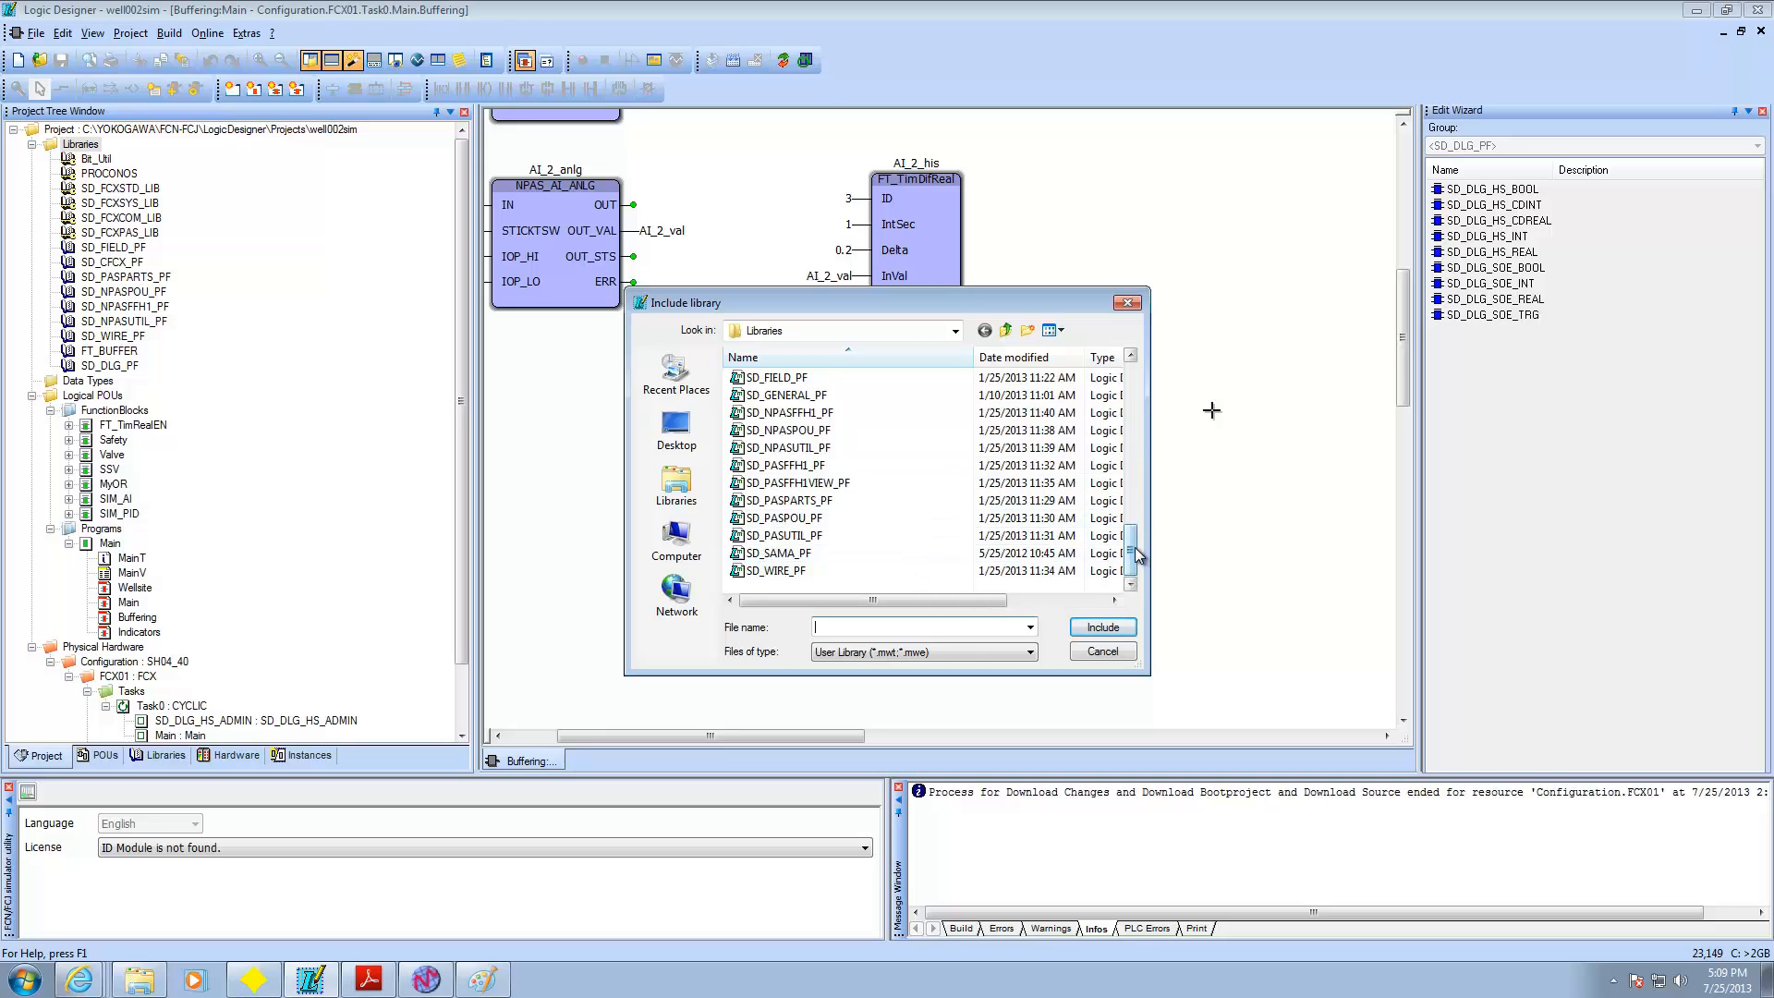
left_click_drag(1139, 572, 1060, 495)
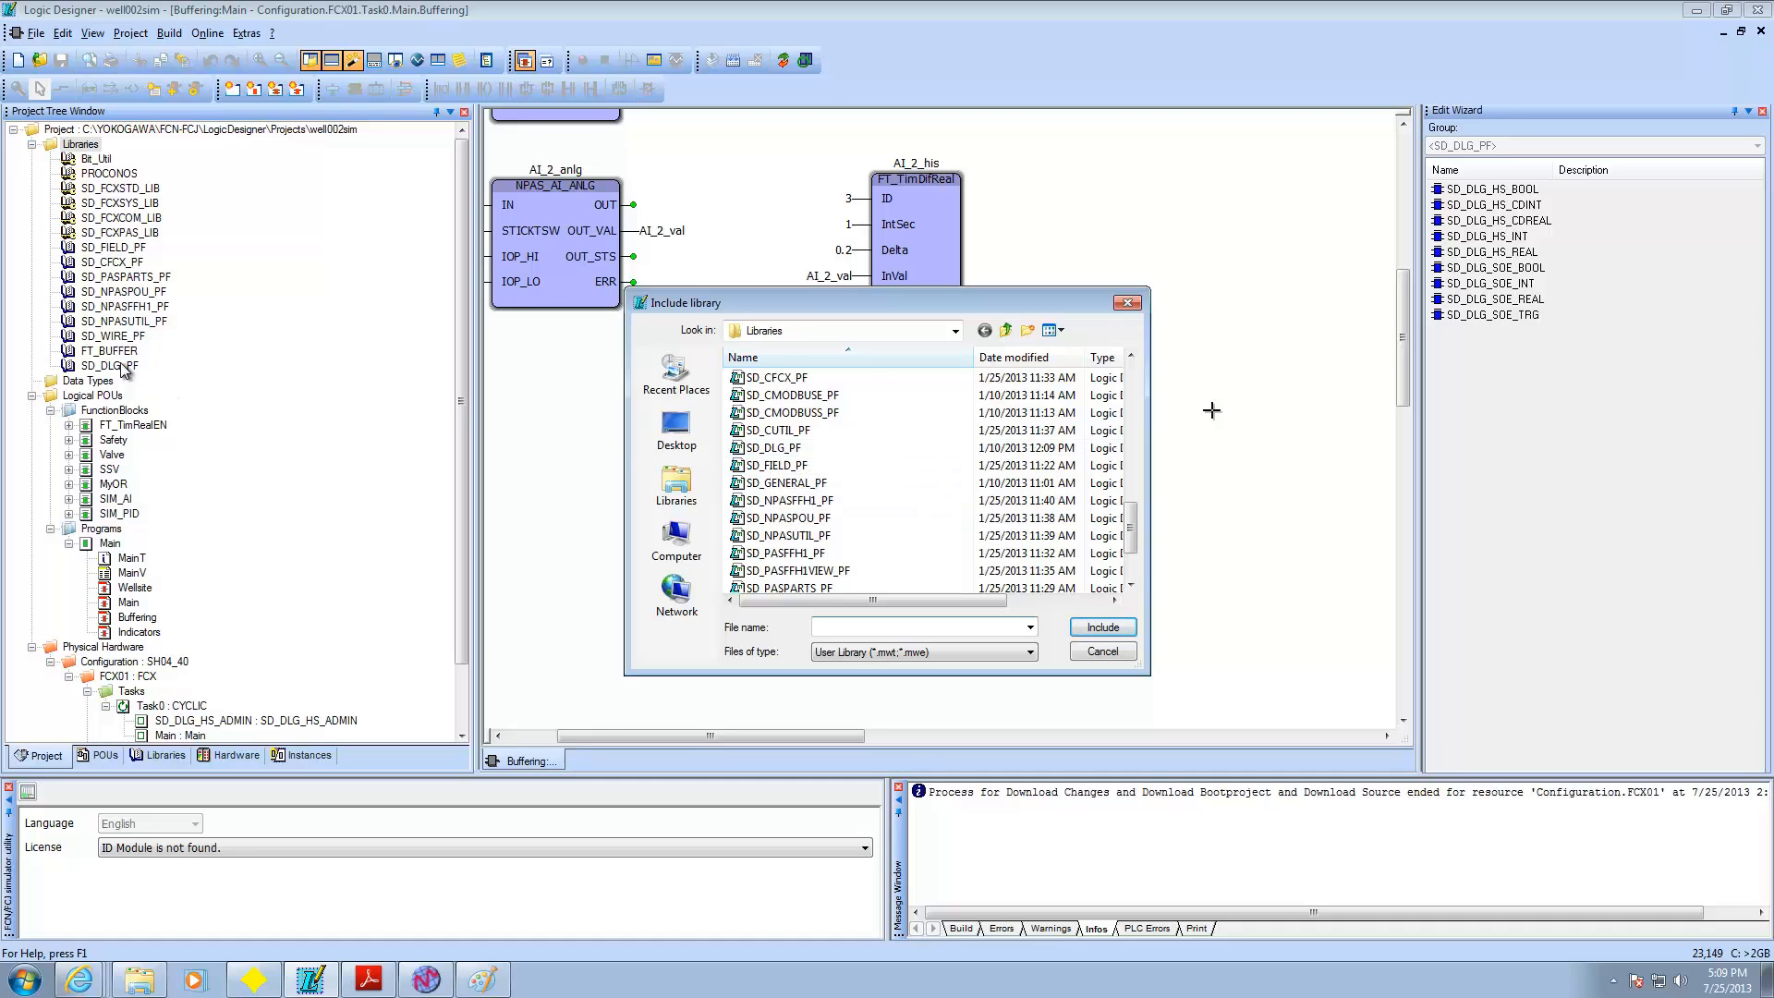
left_click(1091, 652)
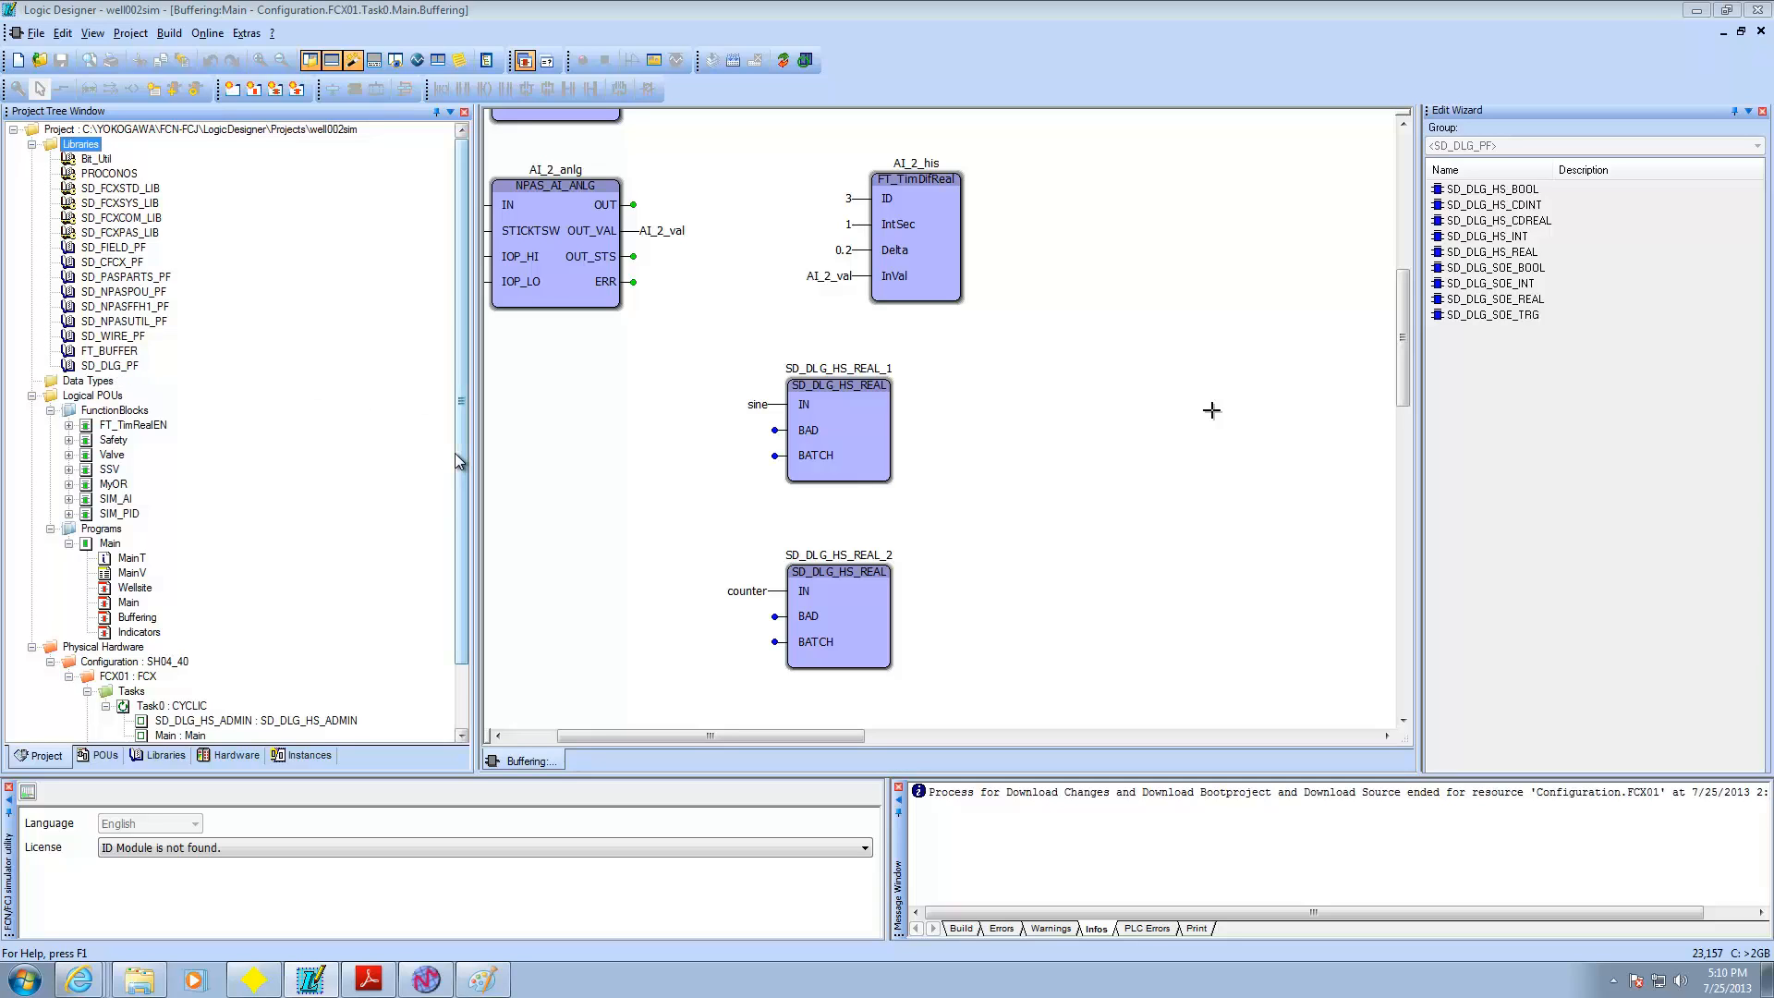
- Start inserting a program instance under Task0 with the SD_DLG_HS_ADMIN program type, and cancel the insertion
left_click_drag(458, 462, 455, 631)
left_click(180, 635)
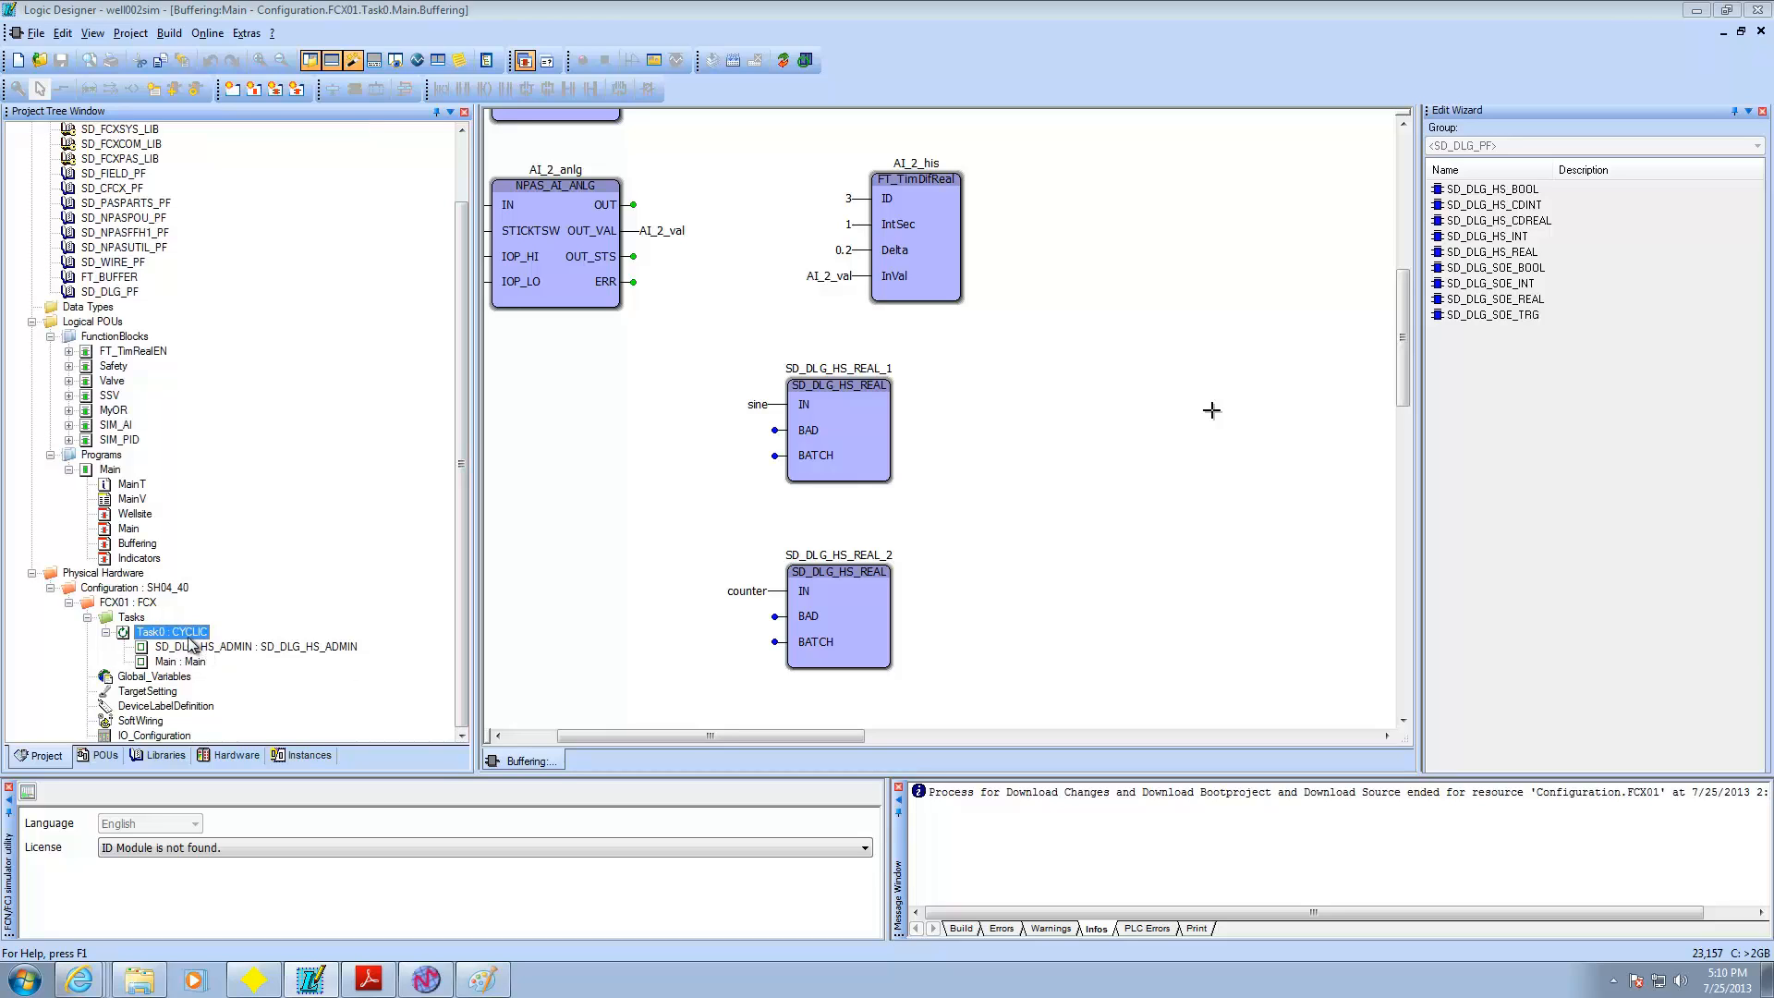
right_click(189, 641)
mouse_move(231, 641)
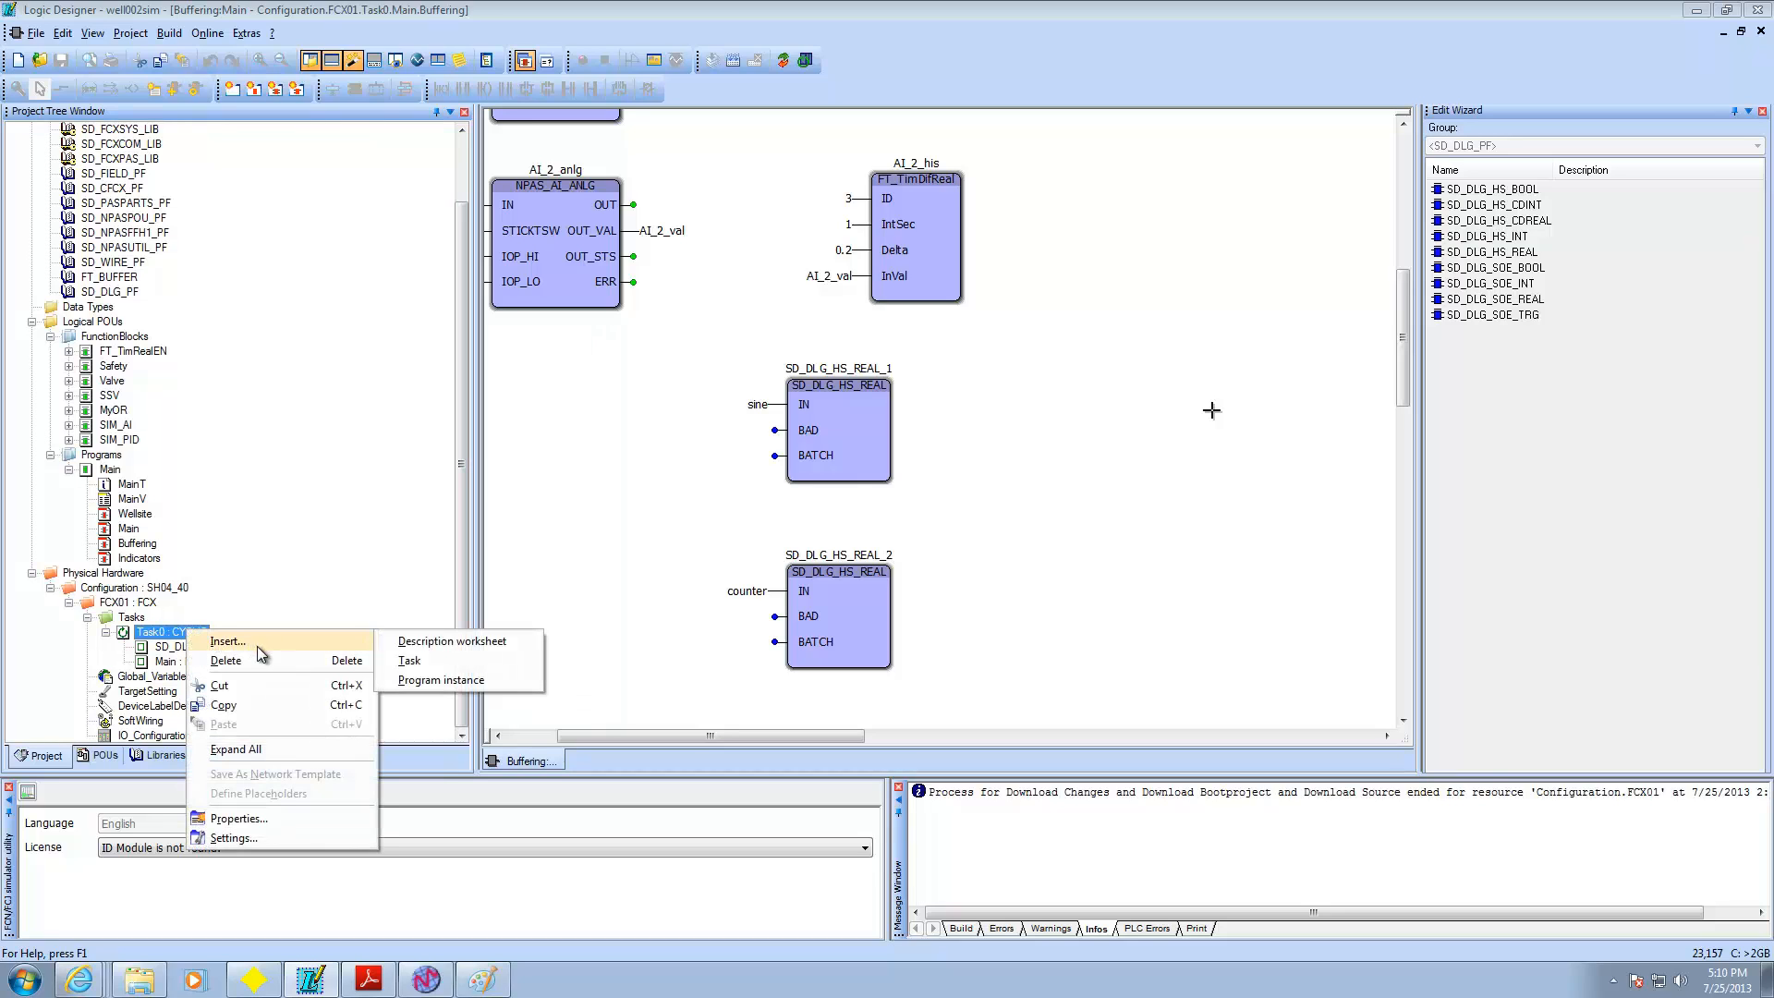
left_click(462, 679)
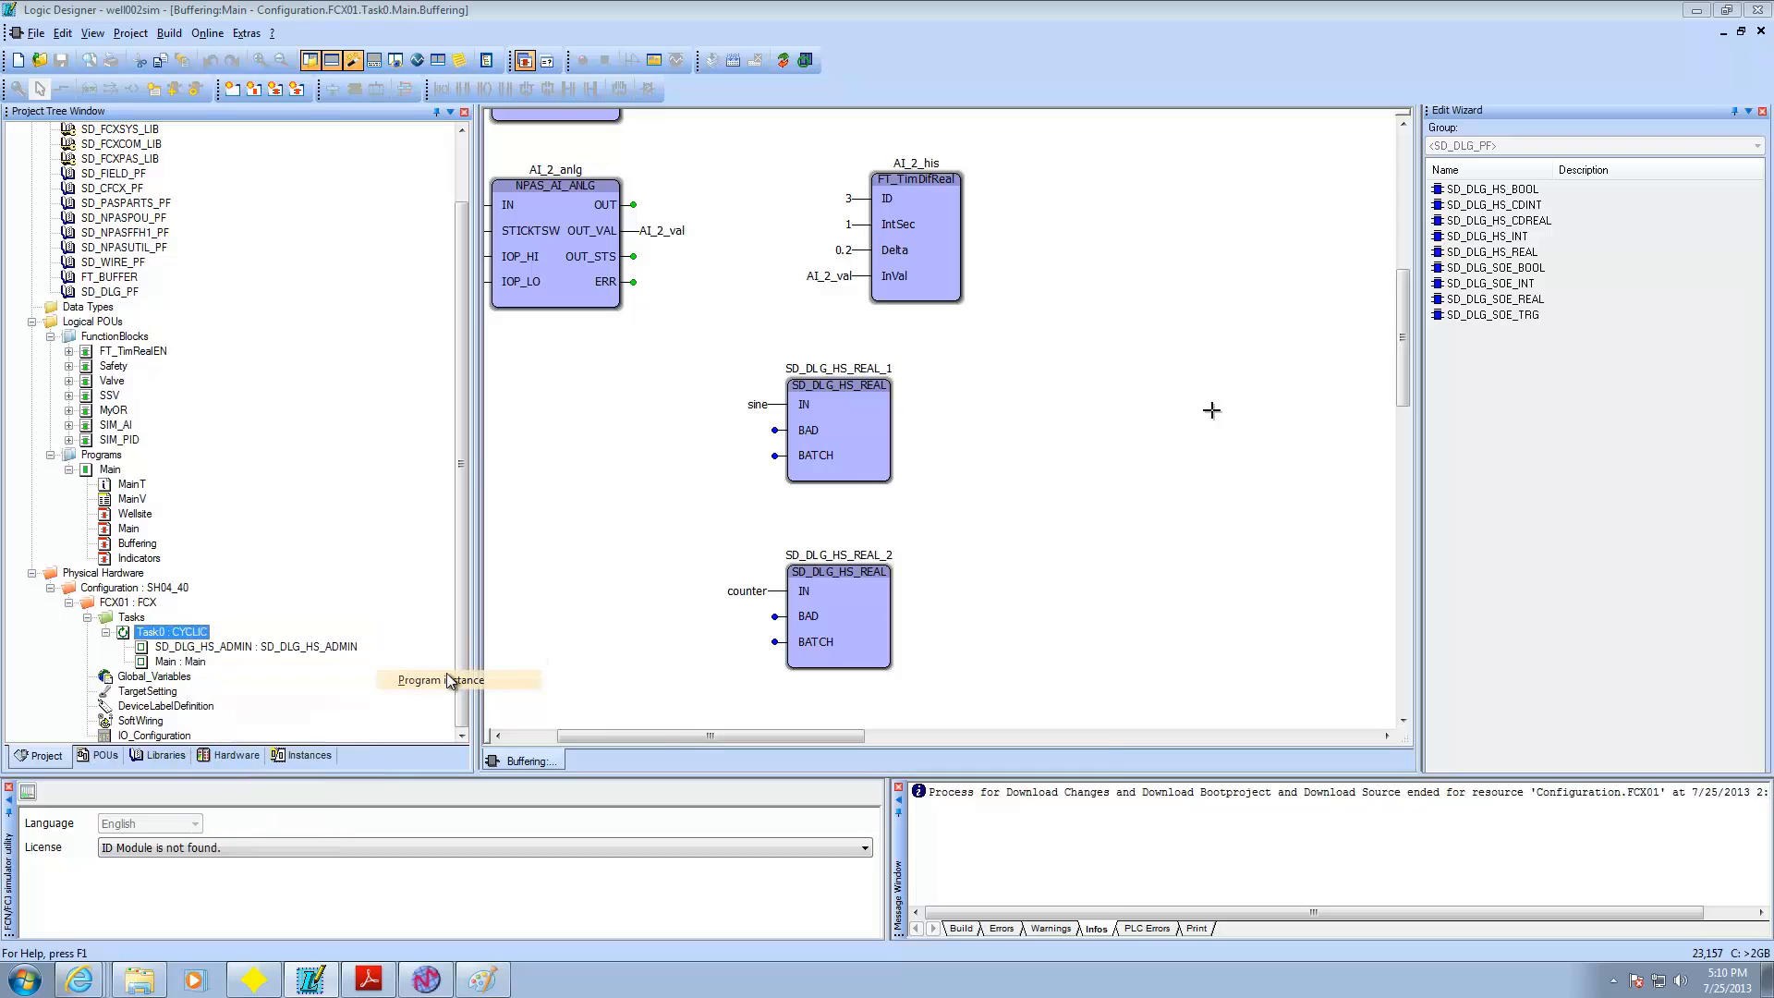
left_click_drag(841, 730, 783, 469)
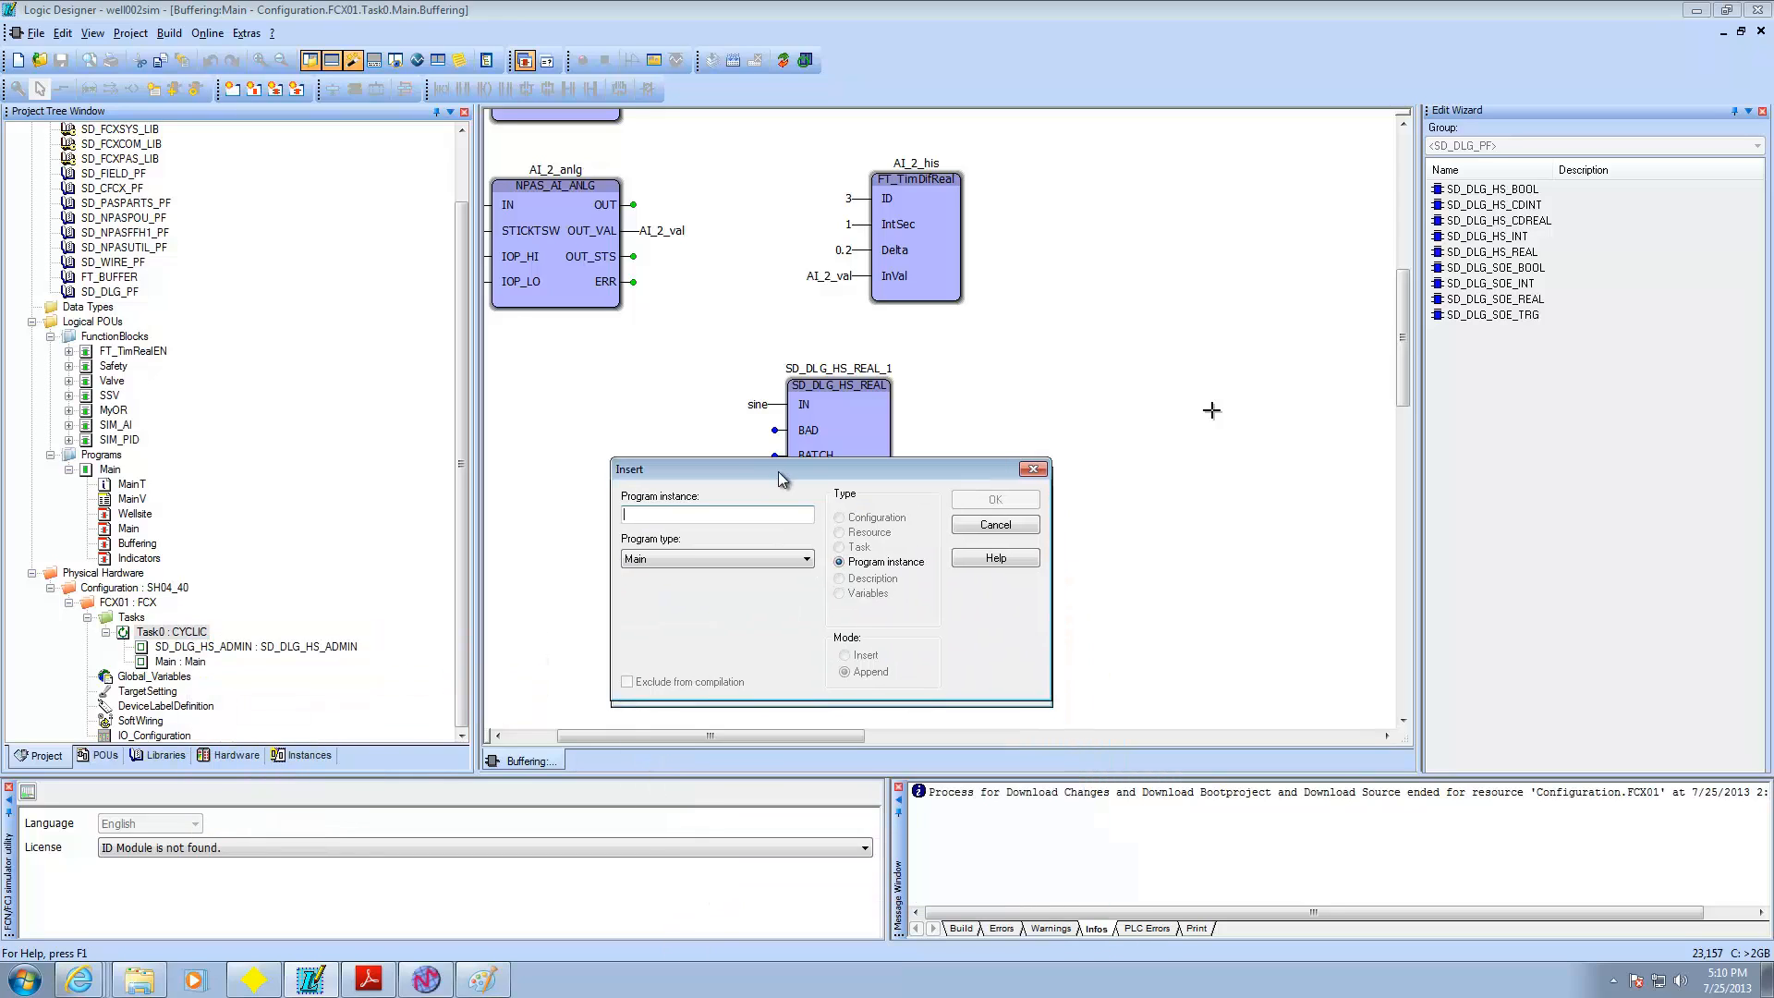
left_click(807, 558)
left_click(689, 584)
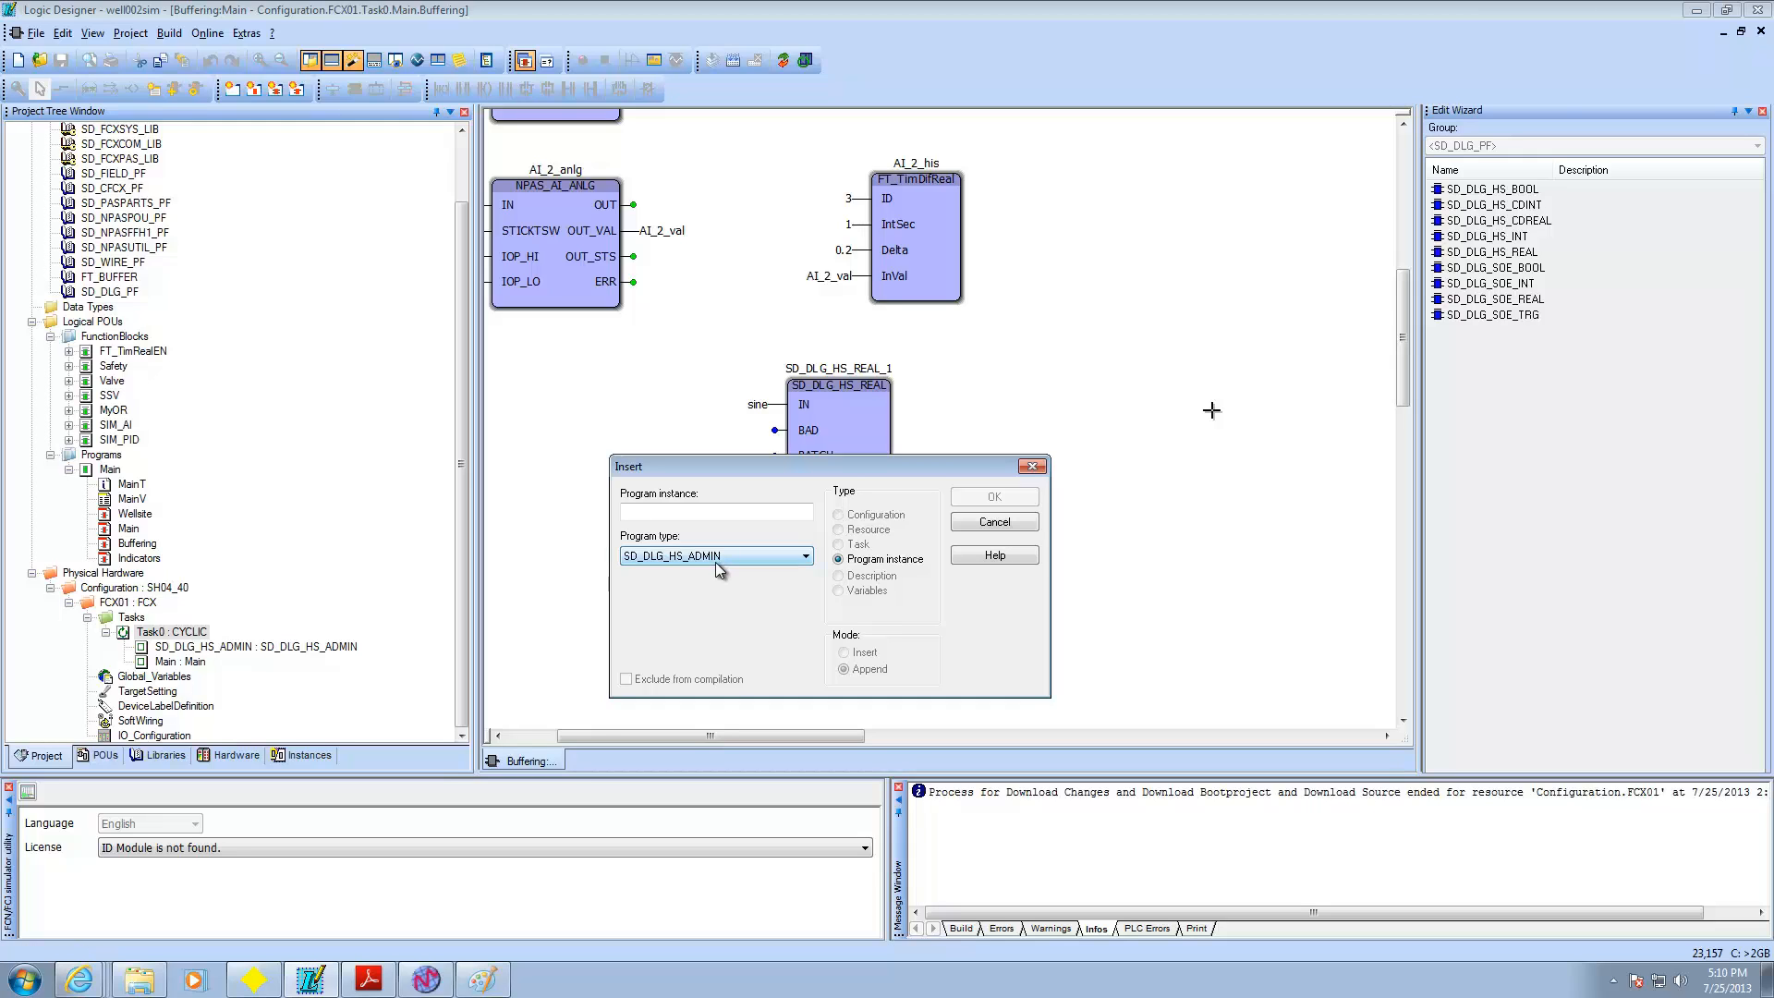
left_click(1032, 465)
- Locate the SD_DLG_HS_ADMIN instance under Task0 and examine the task's interval and other settings without changing them
left_click(233, 648)
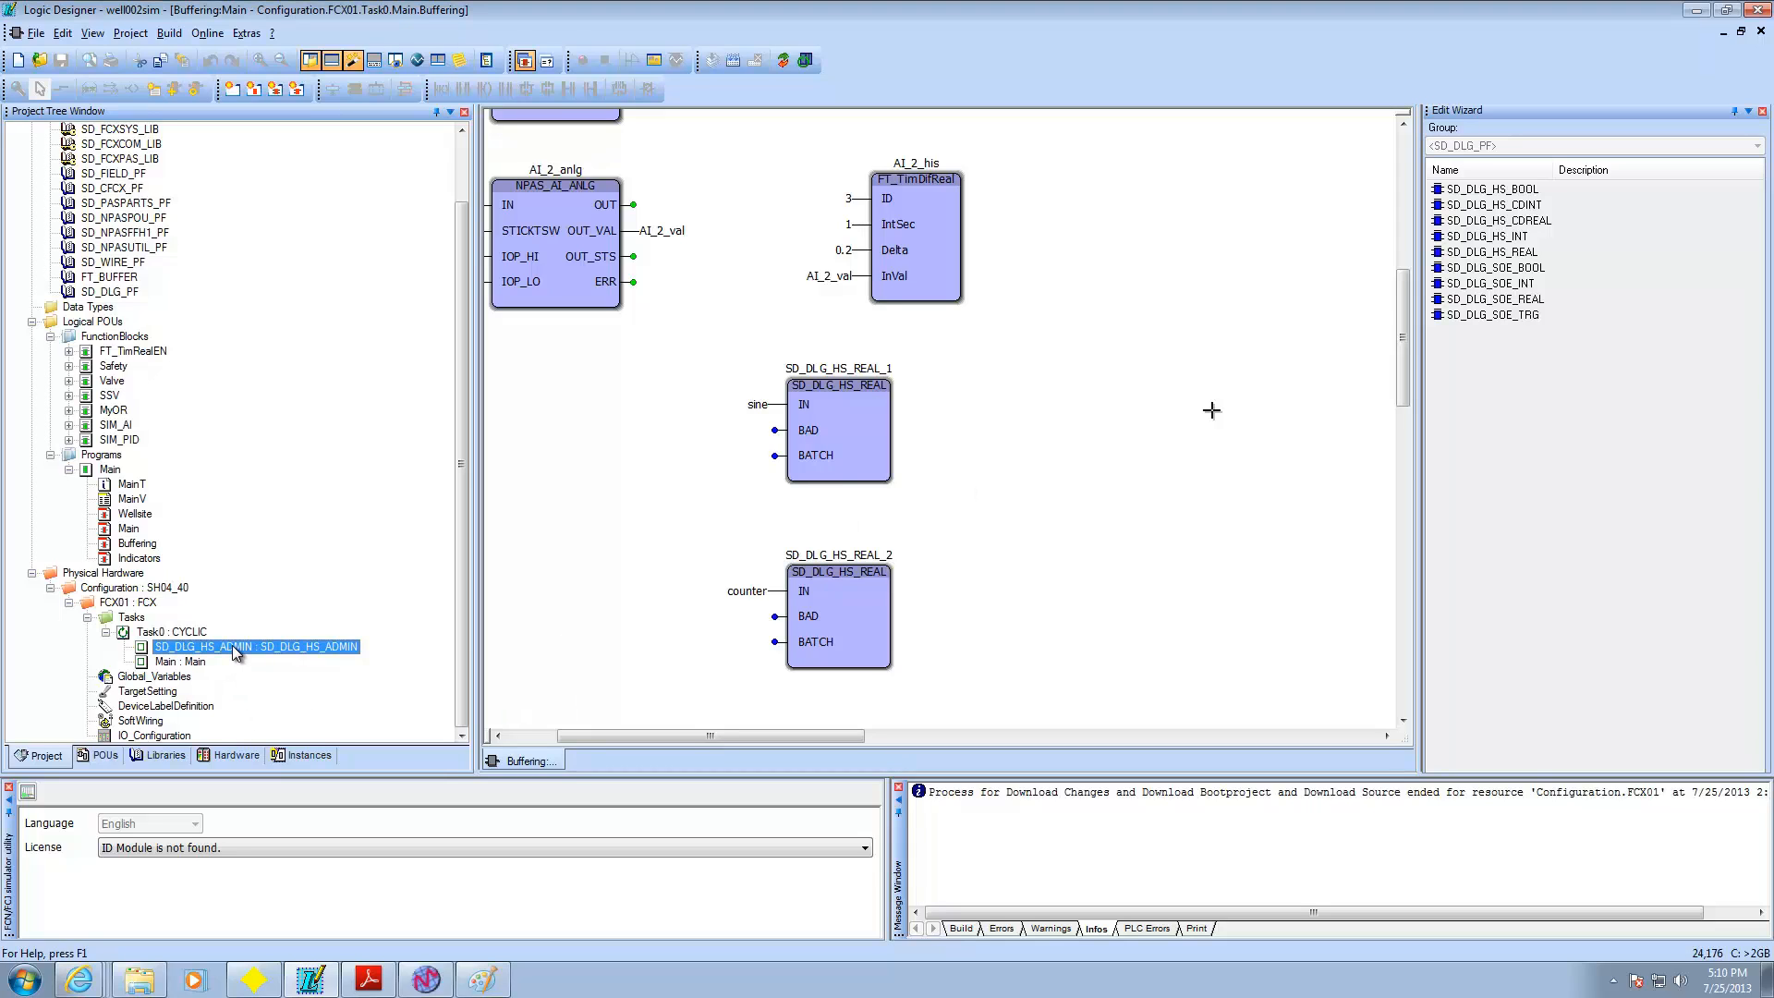
left_click(184, 634)
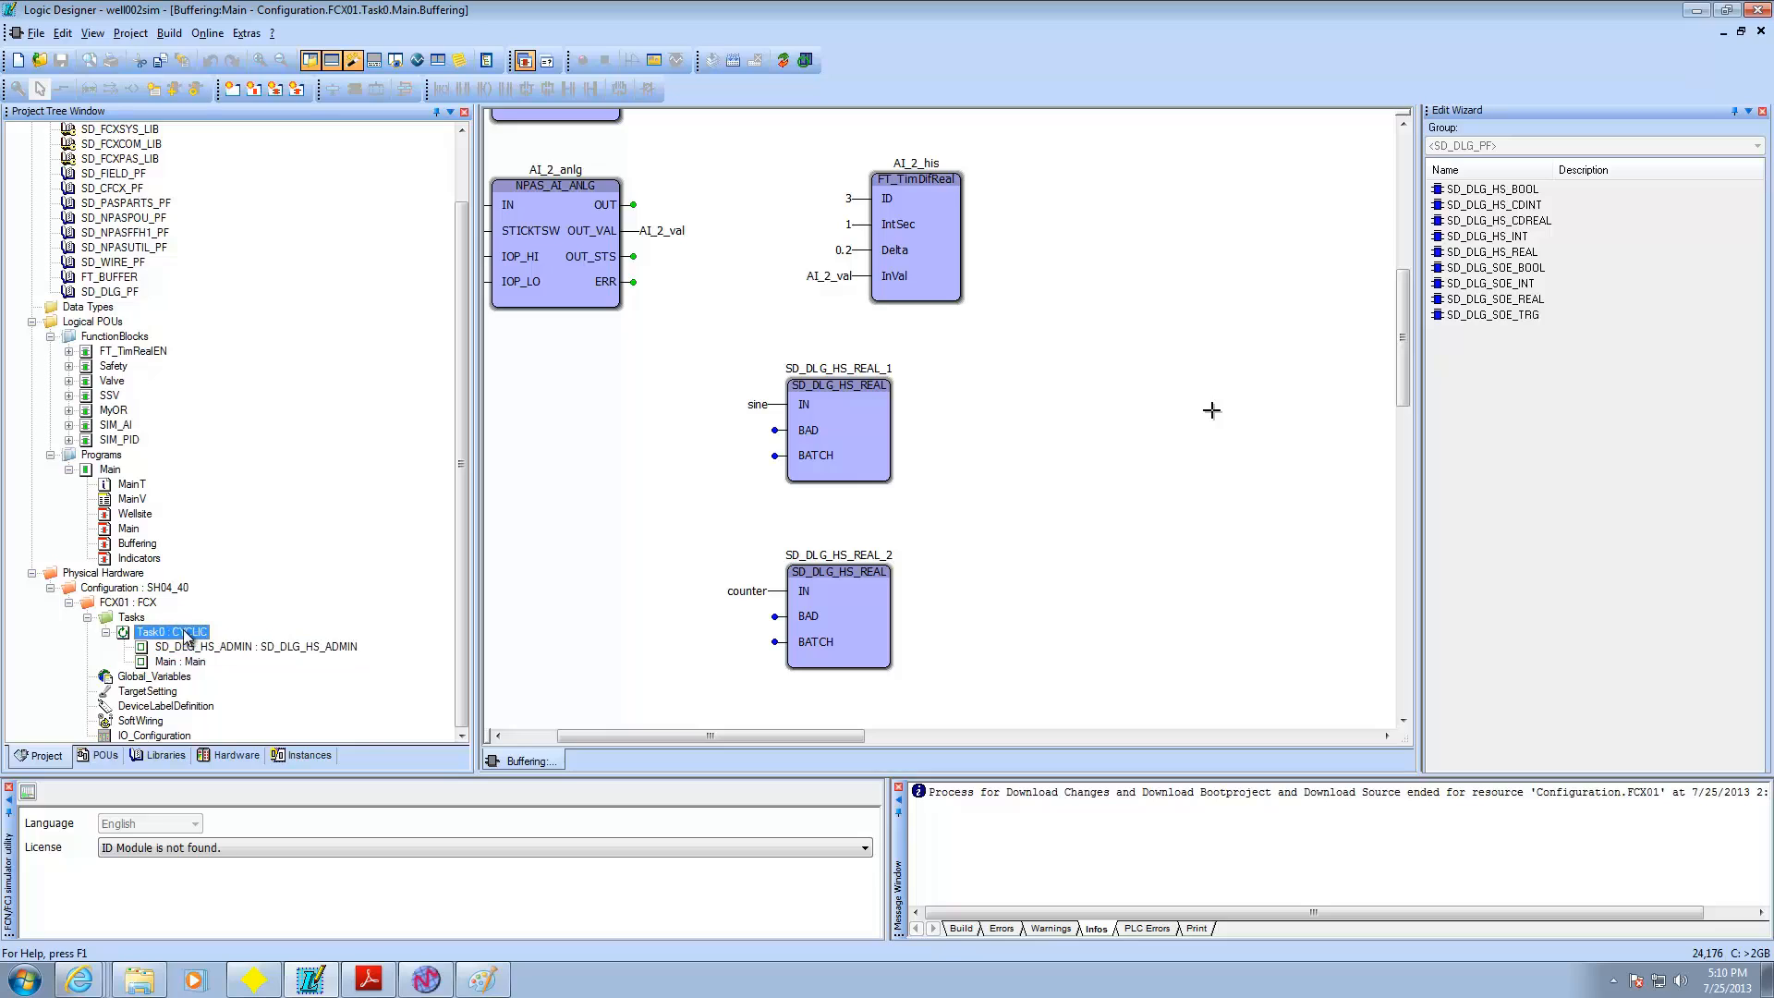
right_click(185, 634)
left_click(251, 838)
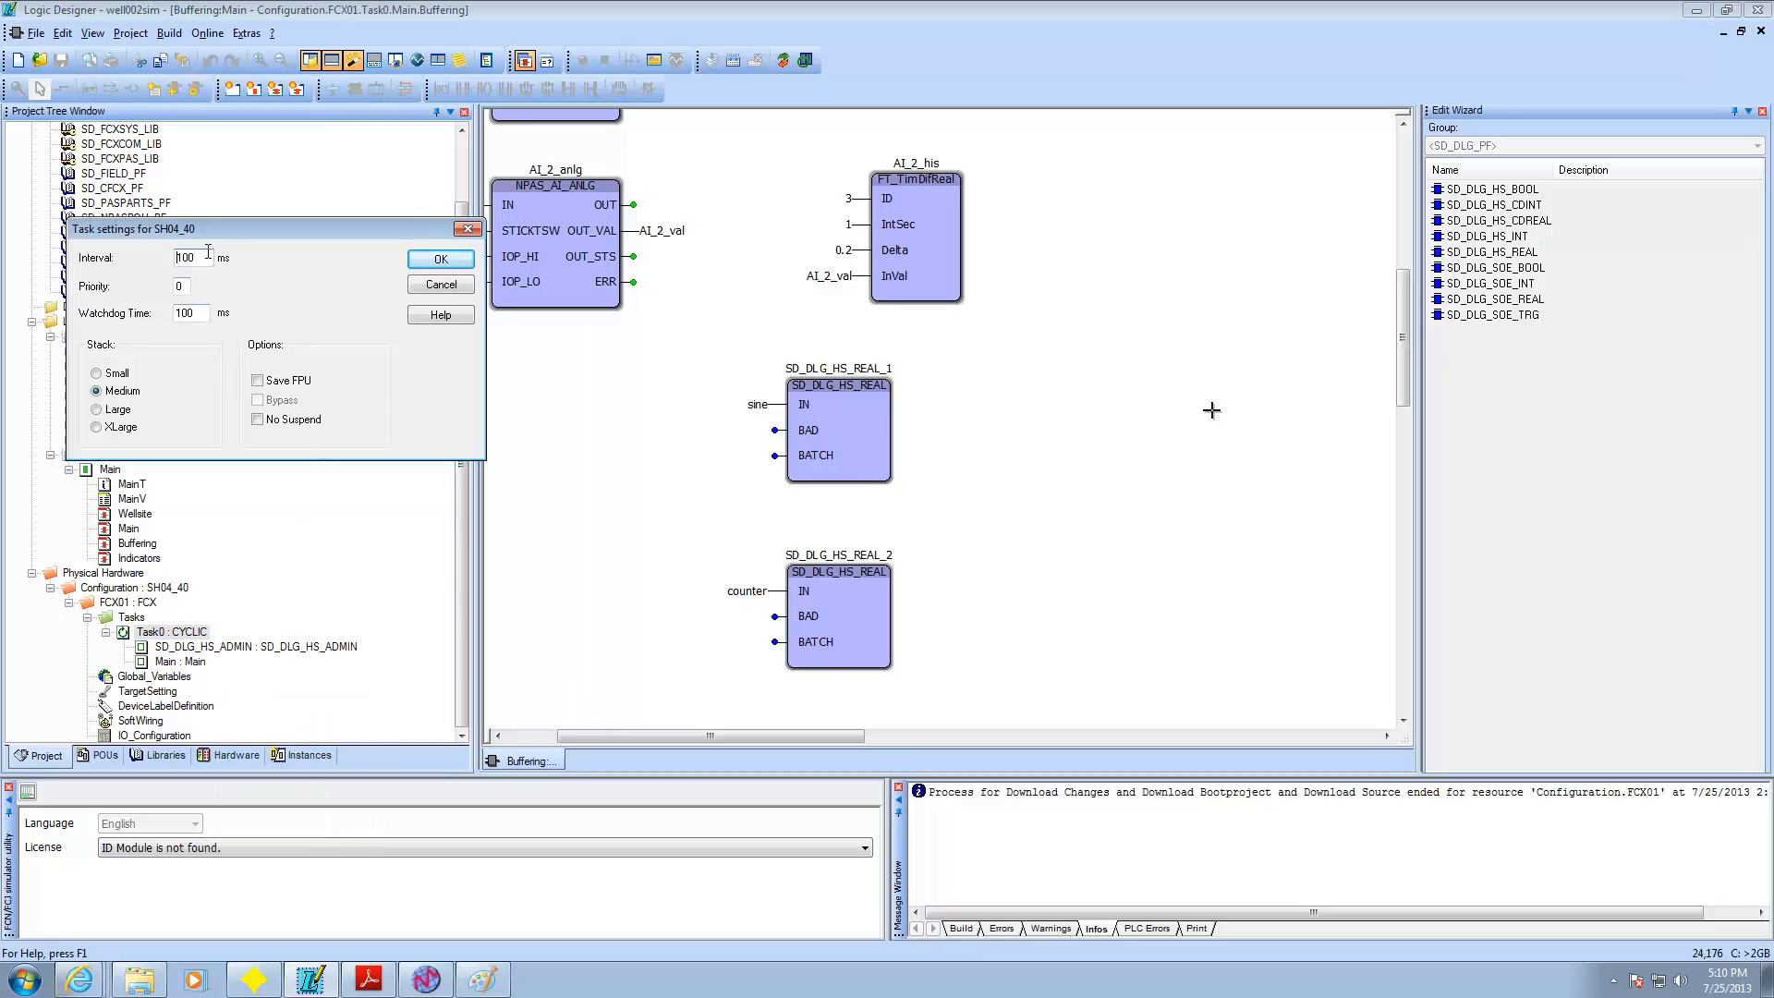
left_click_drag(222, 230, 354, 362)
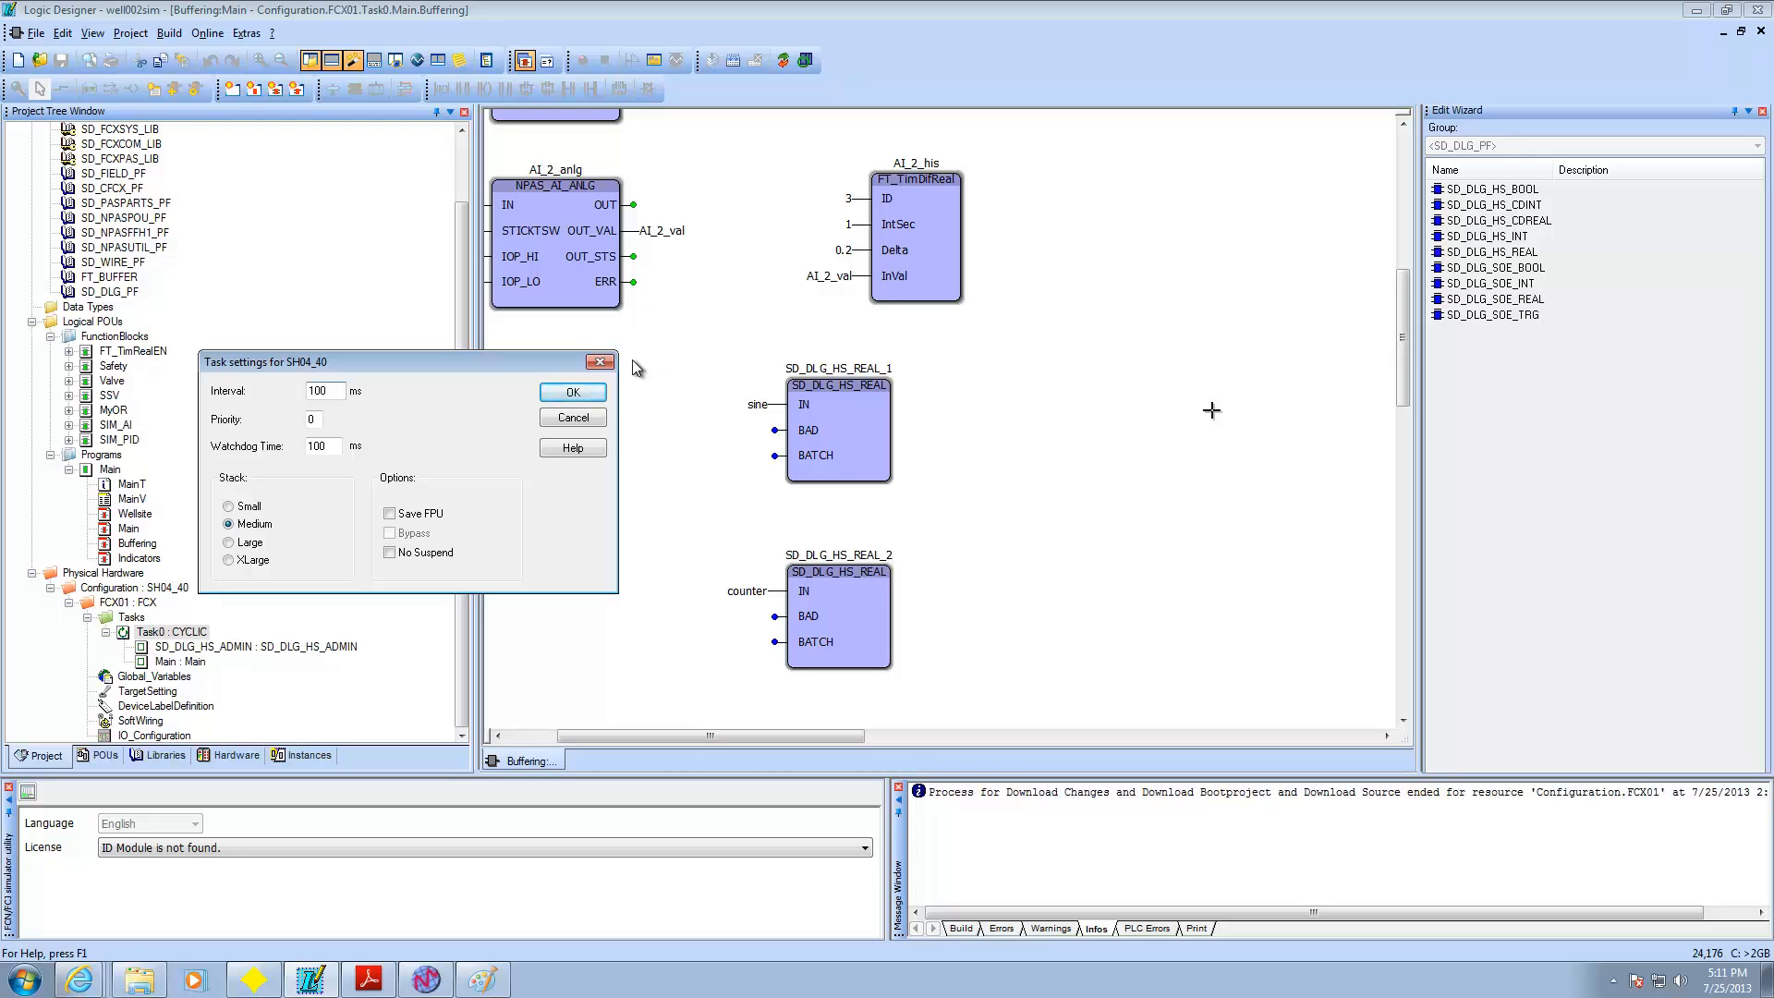
left_click(601, 362)
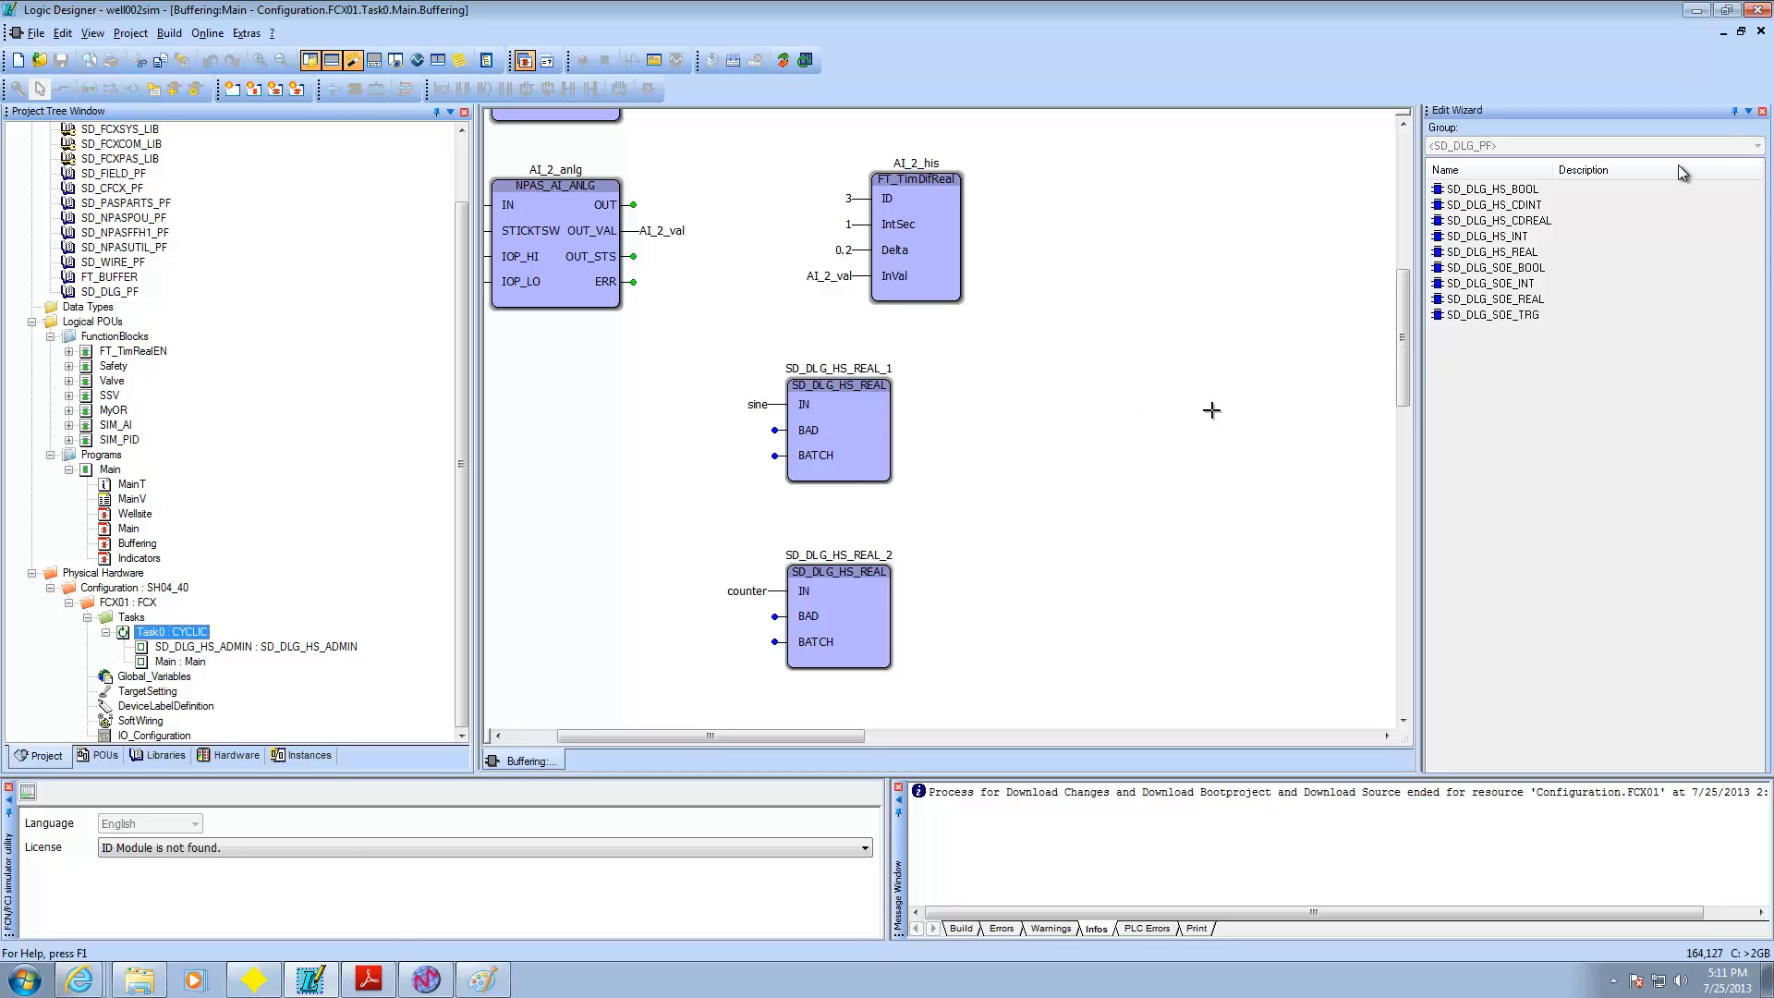
- Show the function blocks of the SD_DLG_PF group and highlight SD_DLG_HS_REAL
left_click(1294, 306)
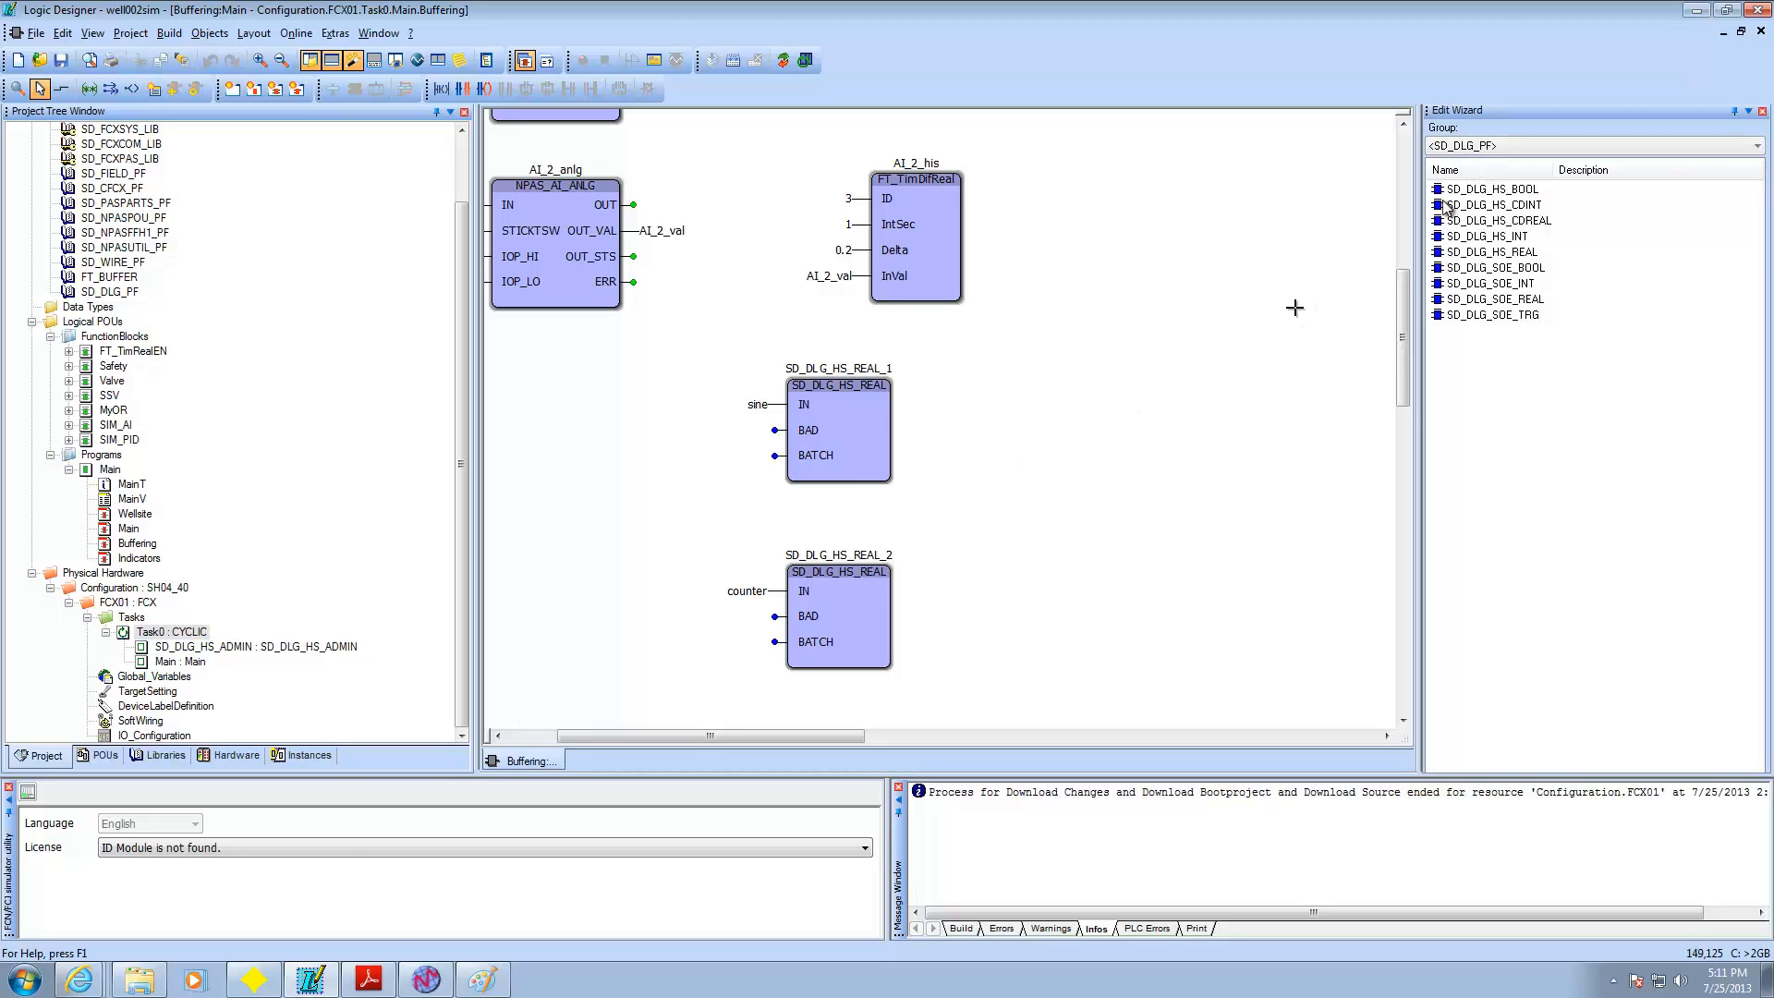
left_click(1757, 146)
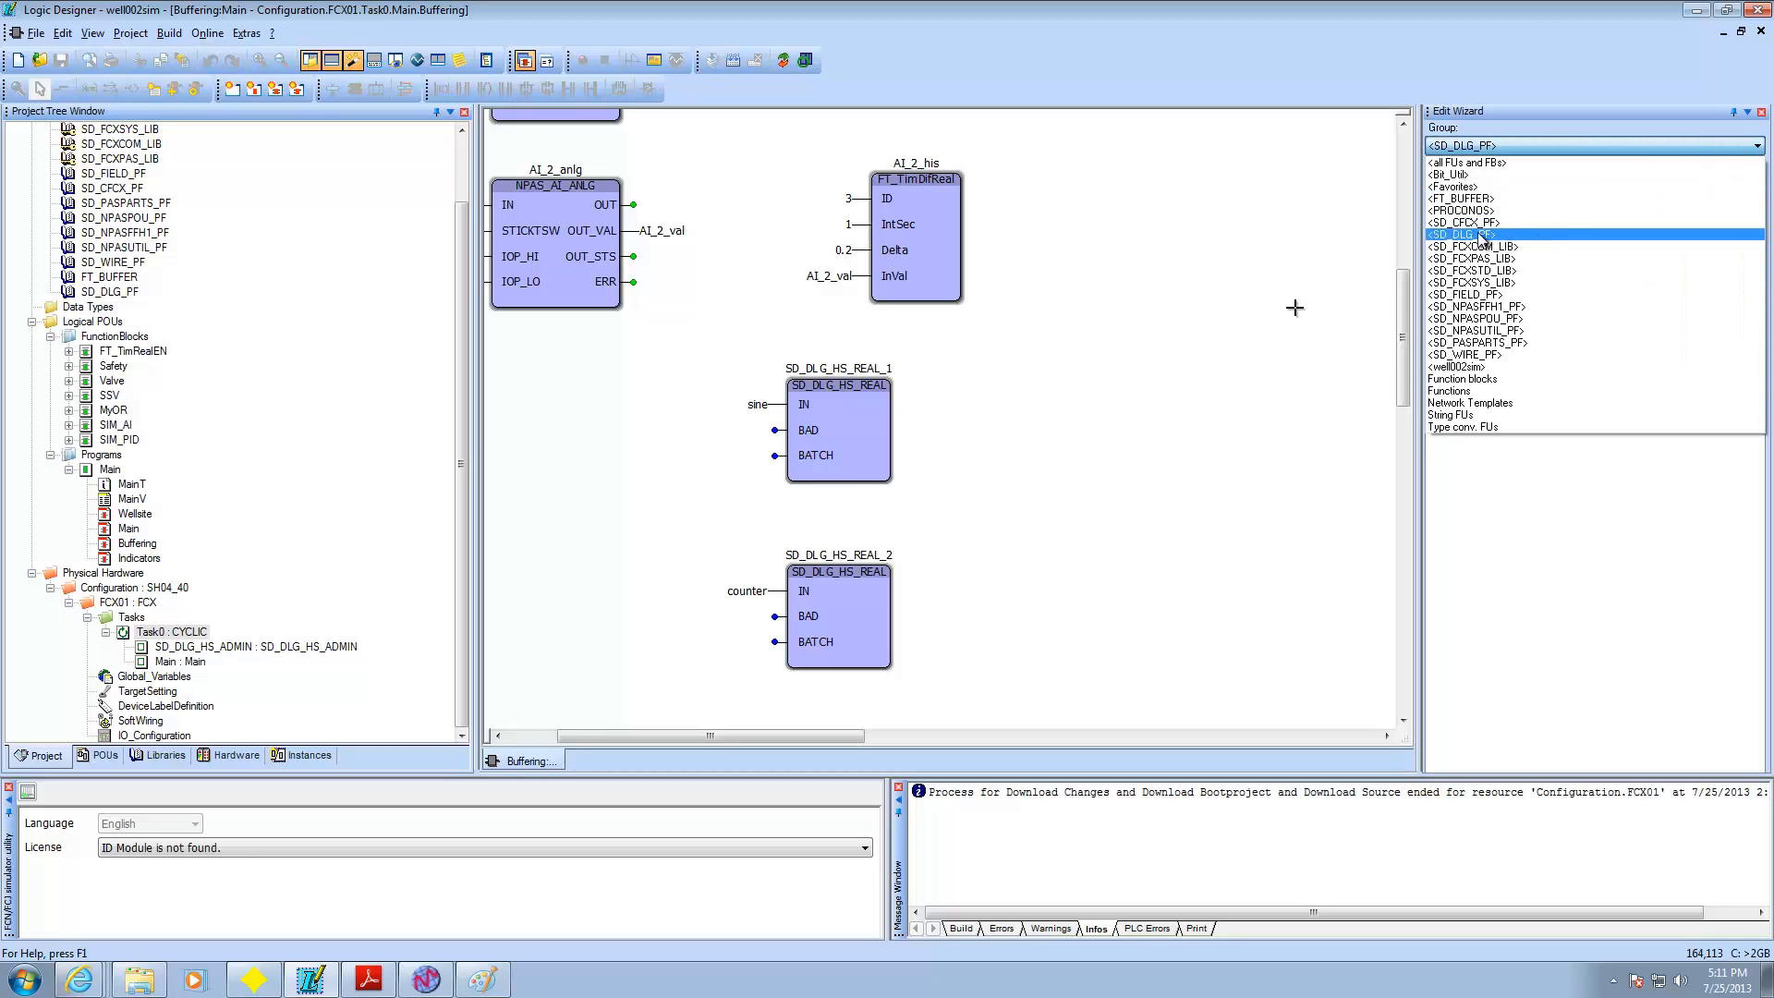
left_click(1499, 235)
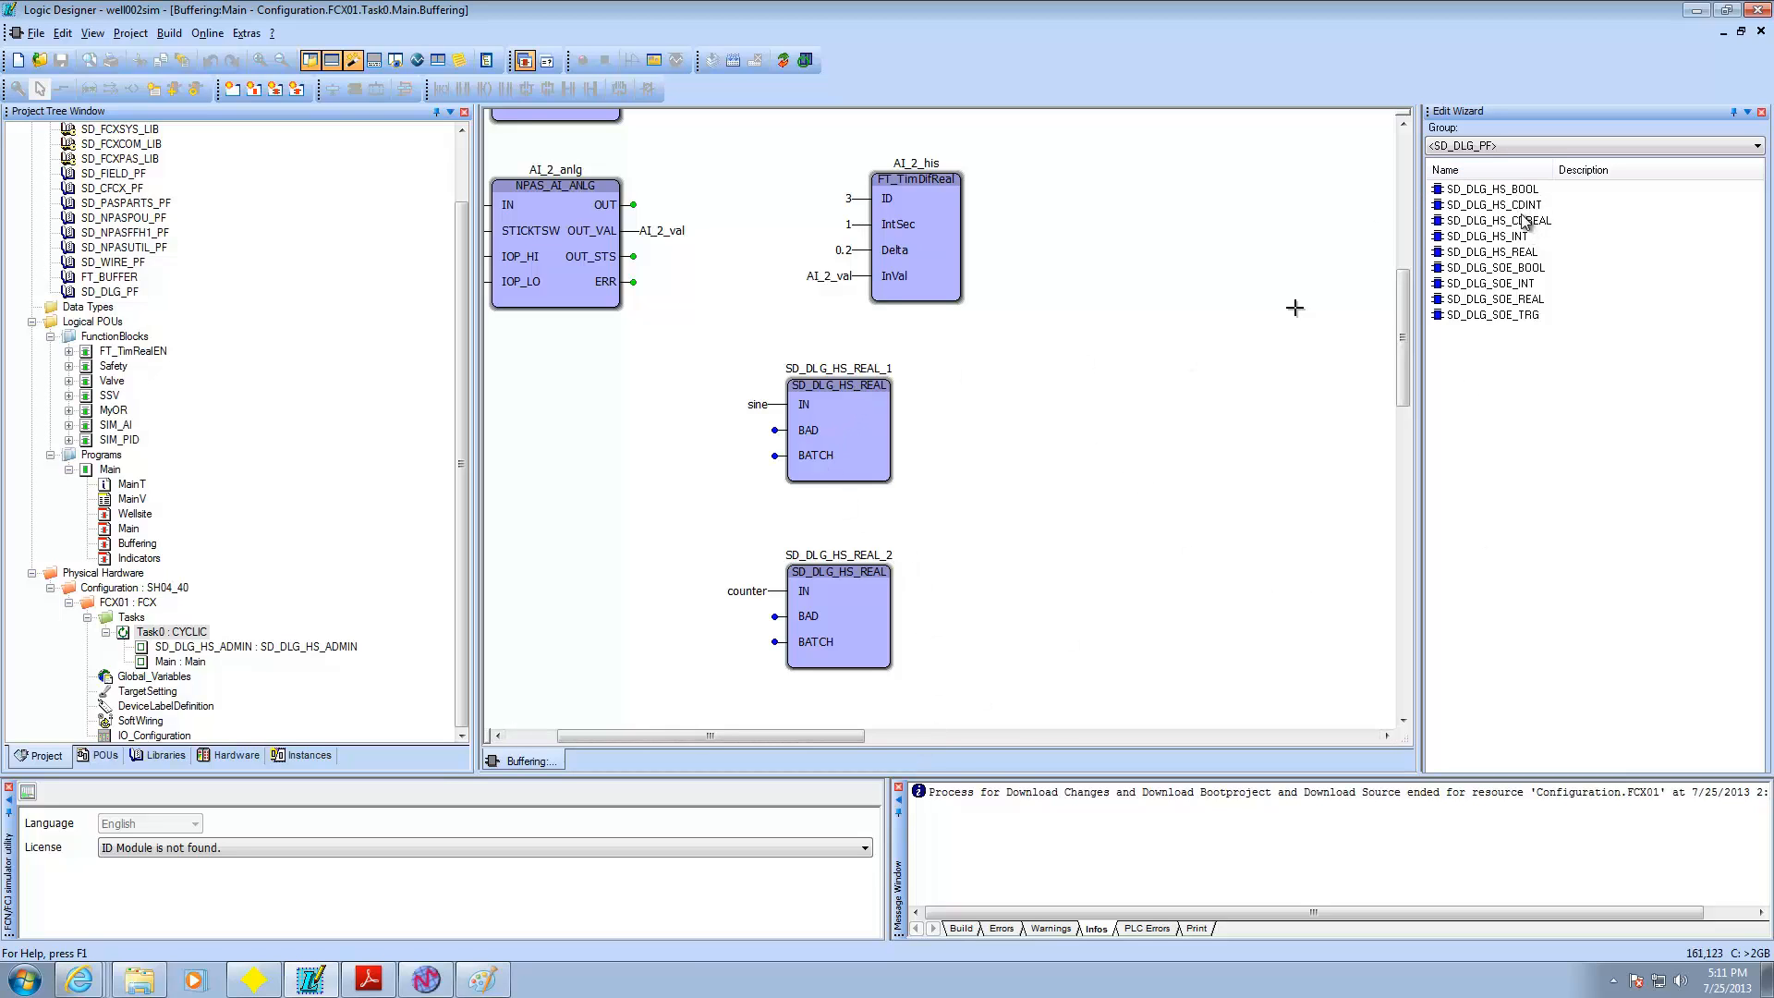
mouse_move(1520, 256)
left_mouse_down()
mouse_move(1379, 256)
mouse_move(1136, 395)
mouse_move(1503, 263)
left_mouse_up()
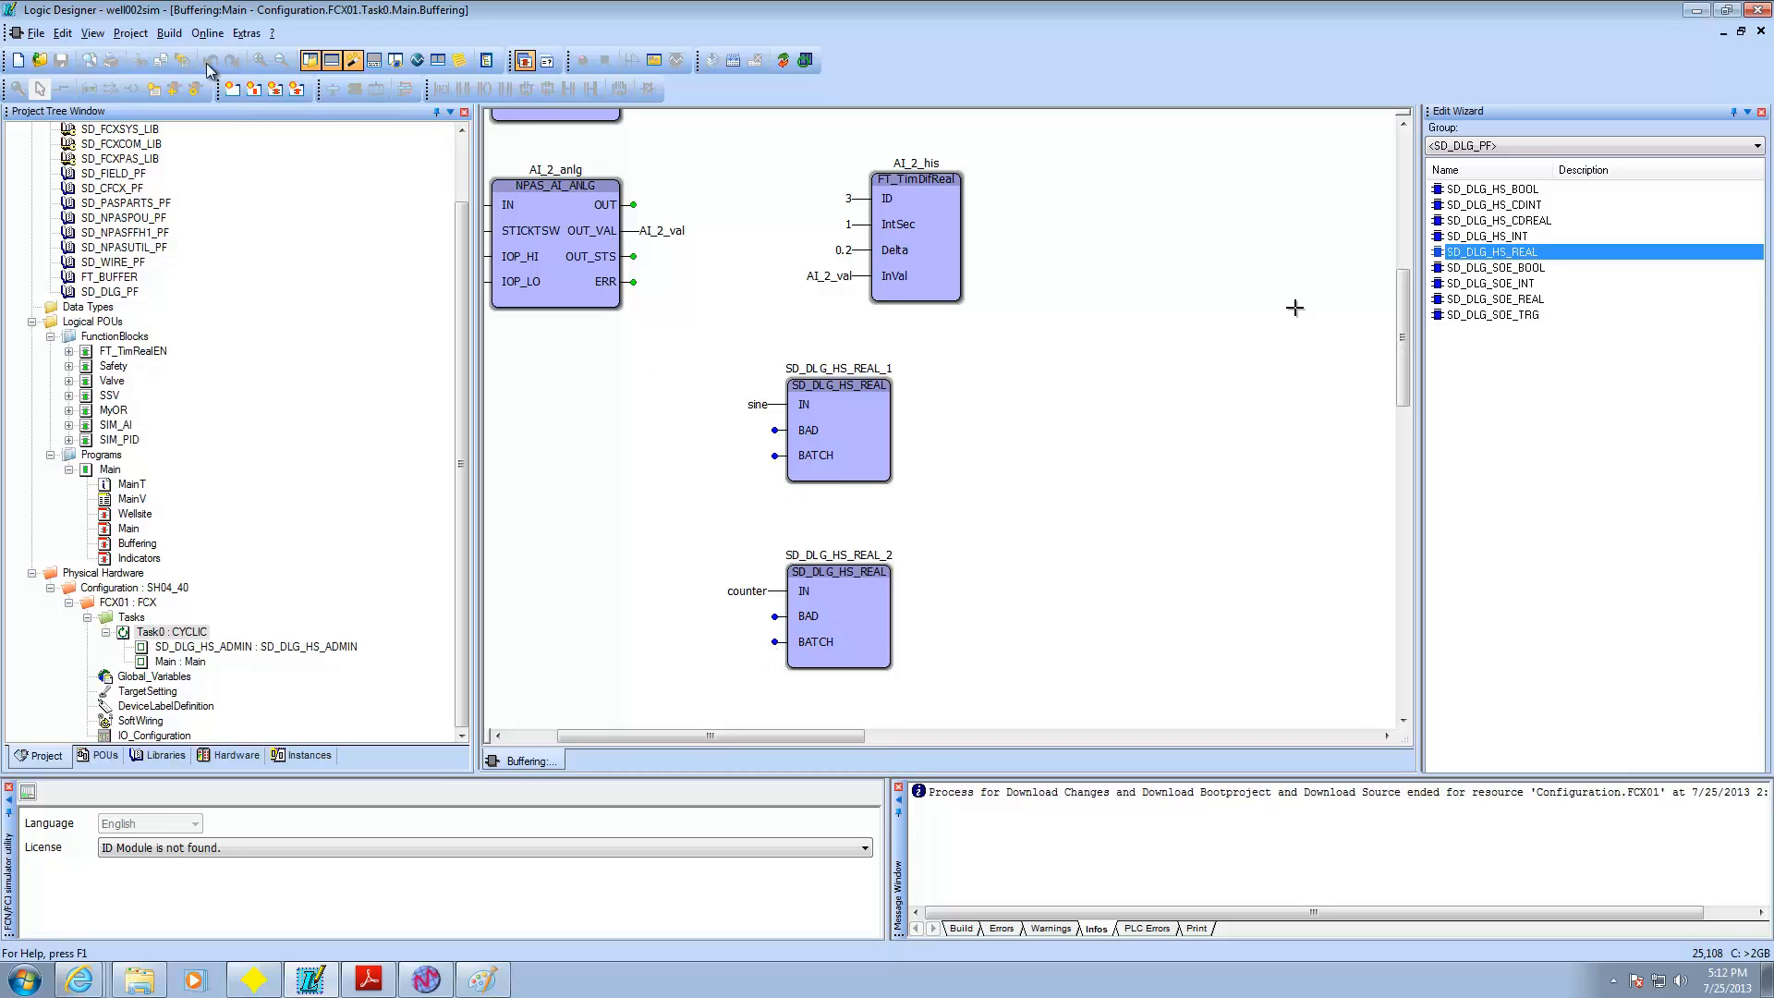
- Look over the project's build and online download commands without running any of them
left_click(172, 28)
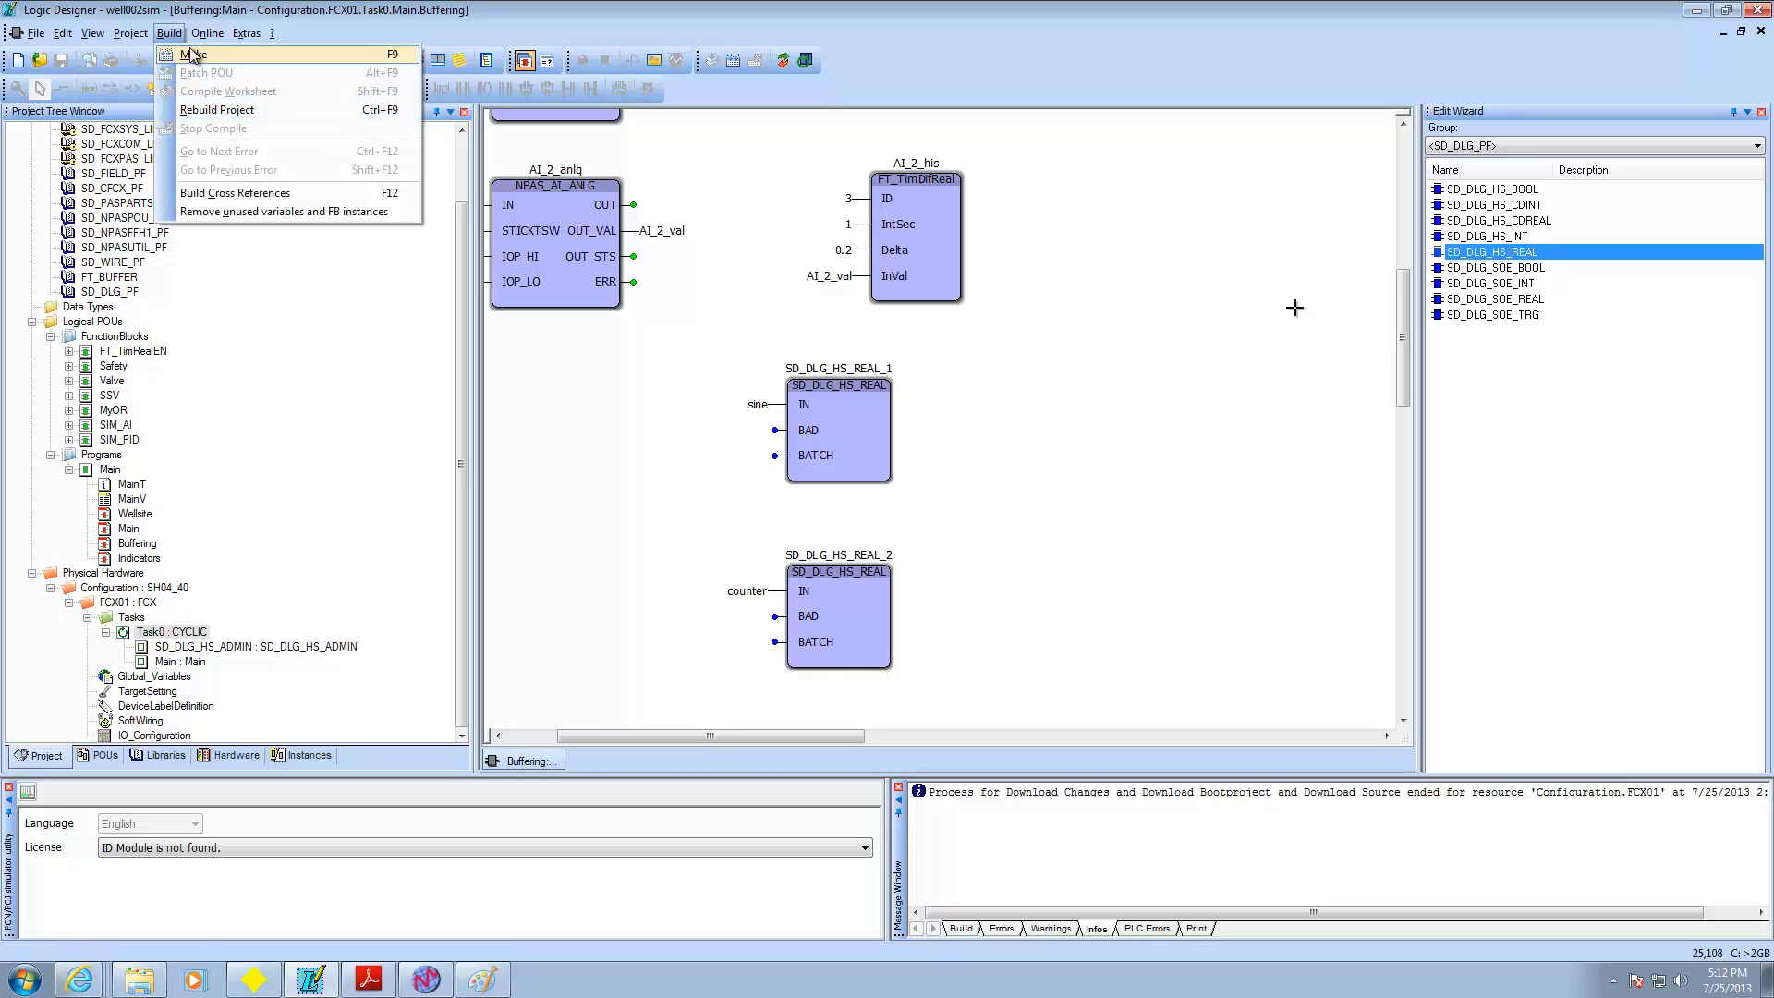
mouse_move(192, 33)
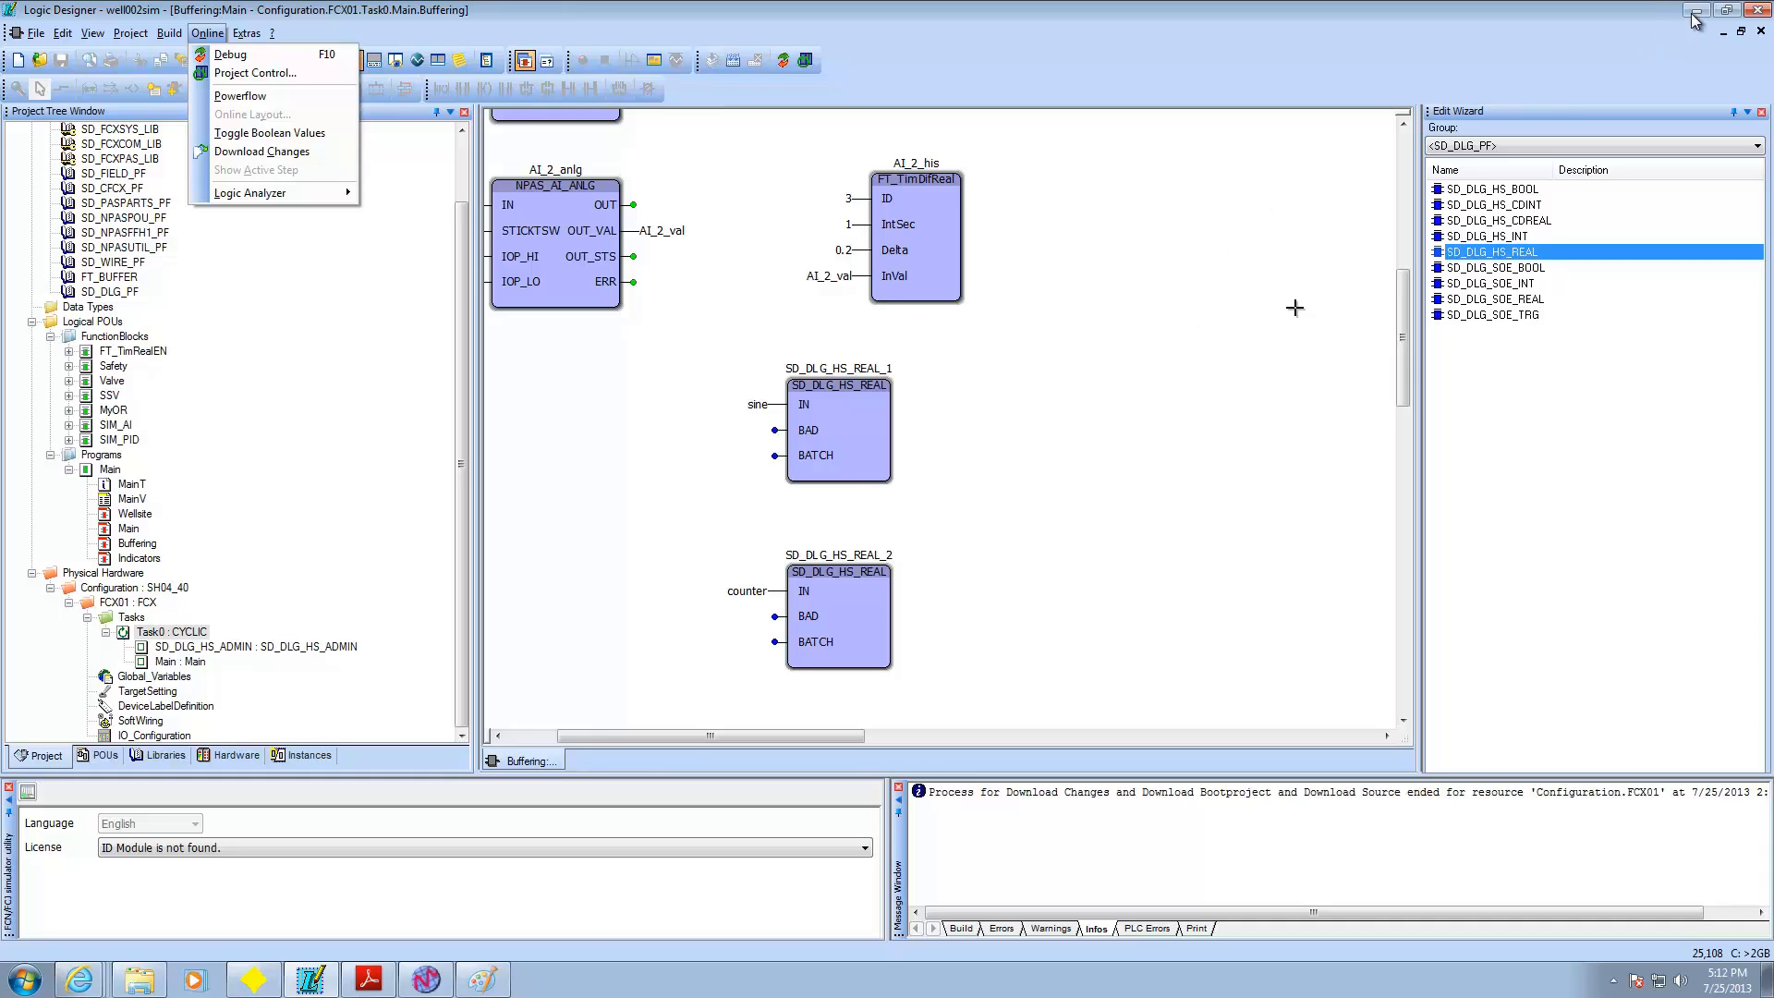
left_click(1000, 444)
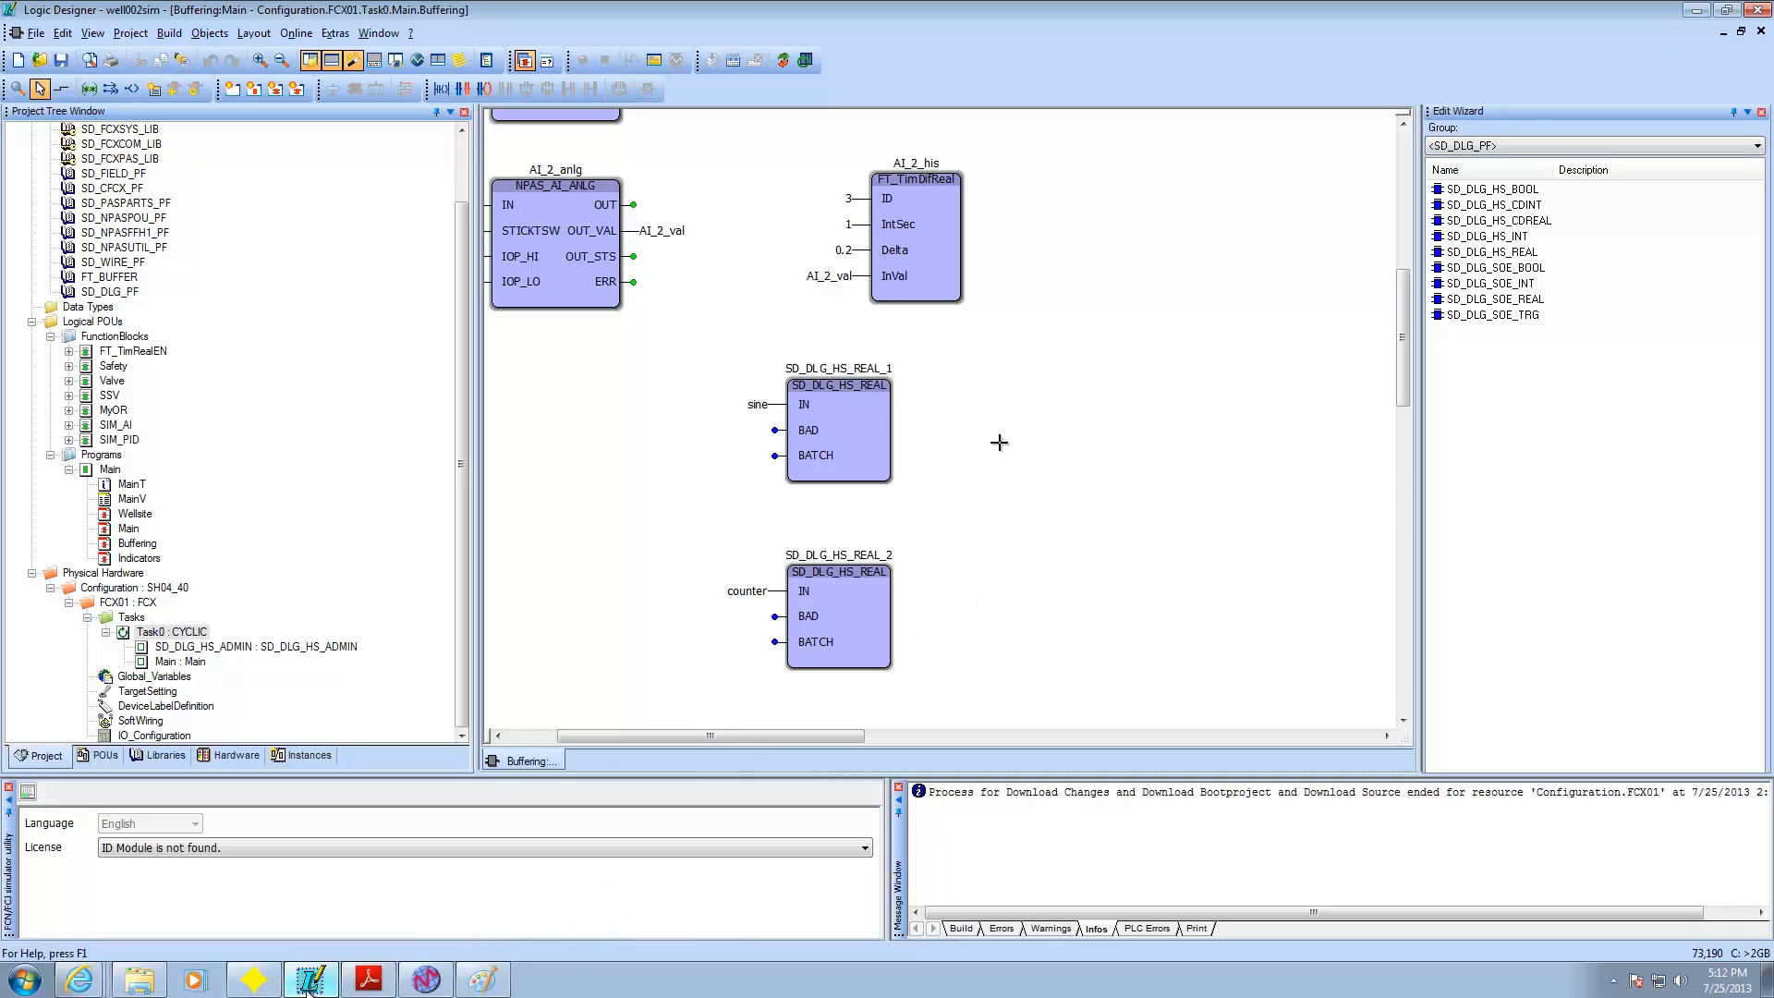
- Switch to the browser's logging configuration, view the available data variables for DATA02, and close the DATA02 settings unchanged
mouse_move(309, 985)
left_click(1697, 10)
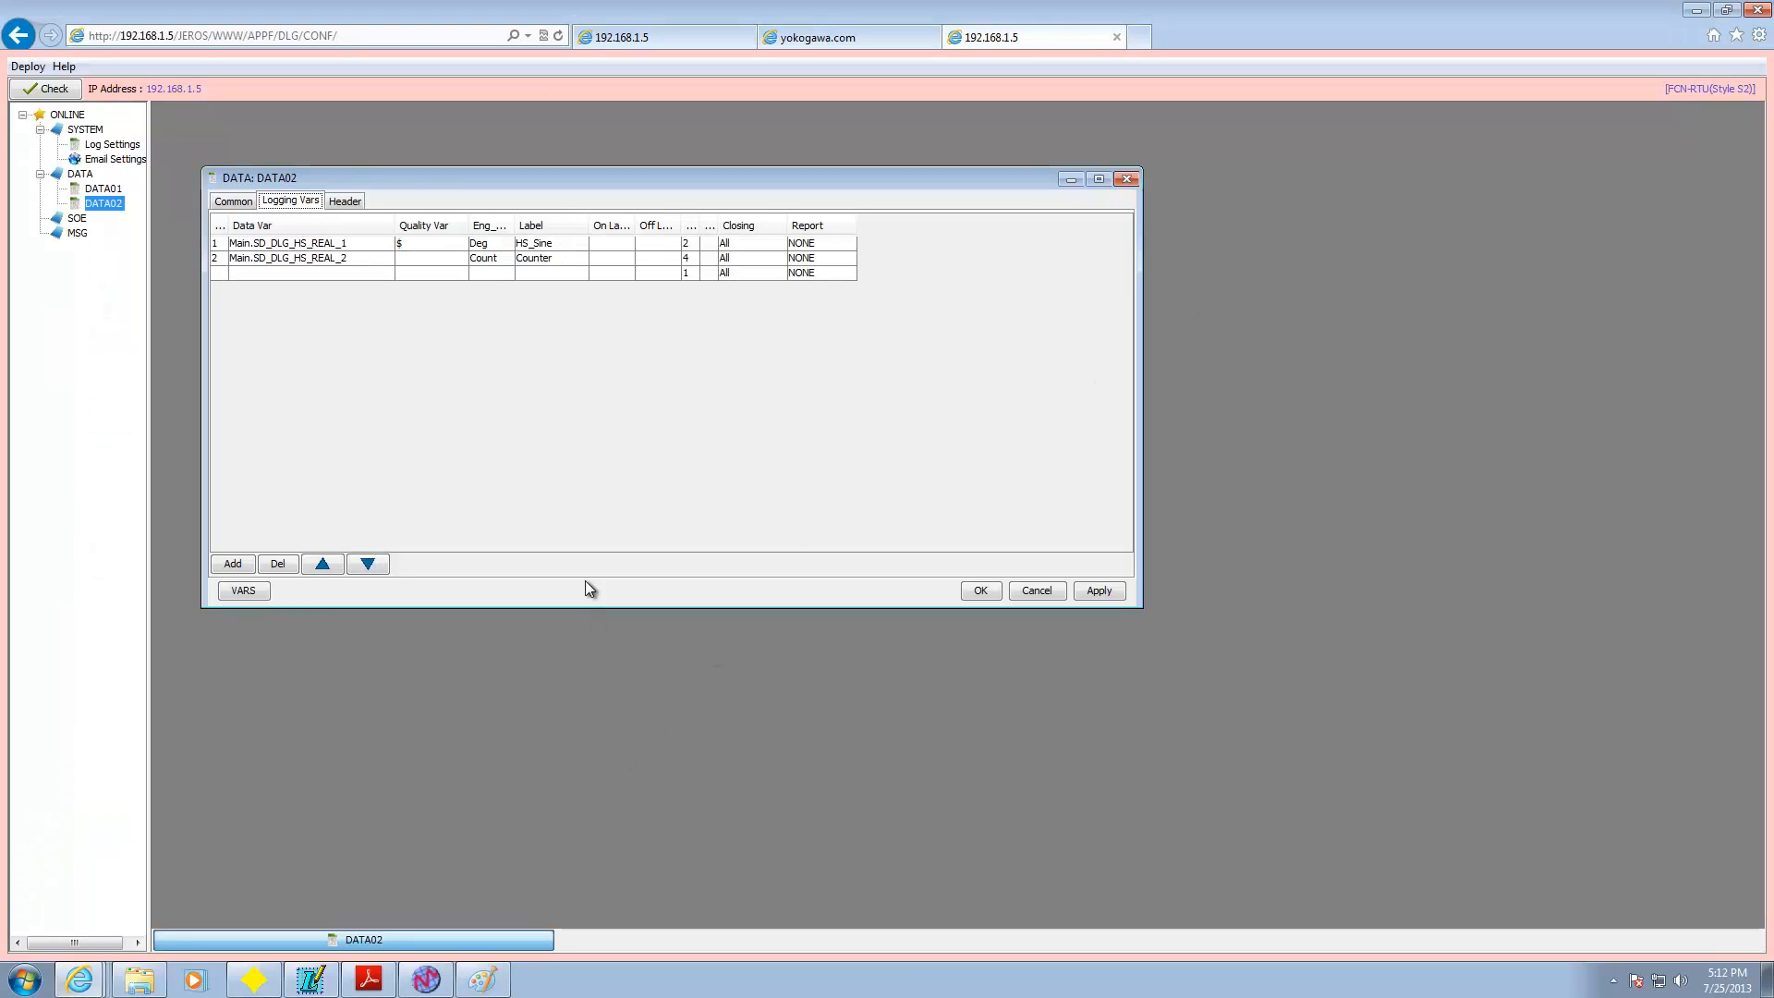
left_click(255, 591)
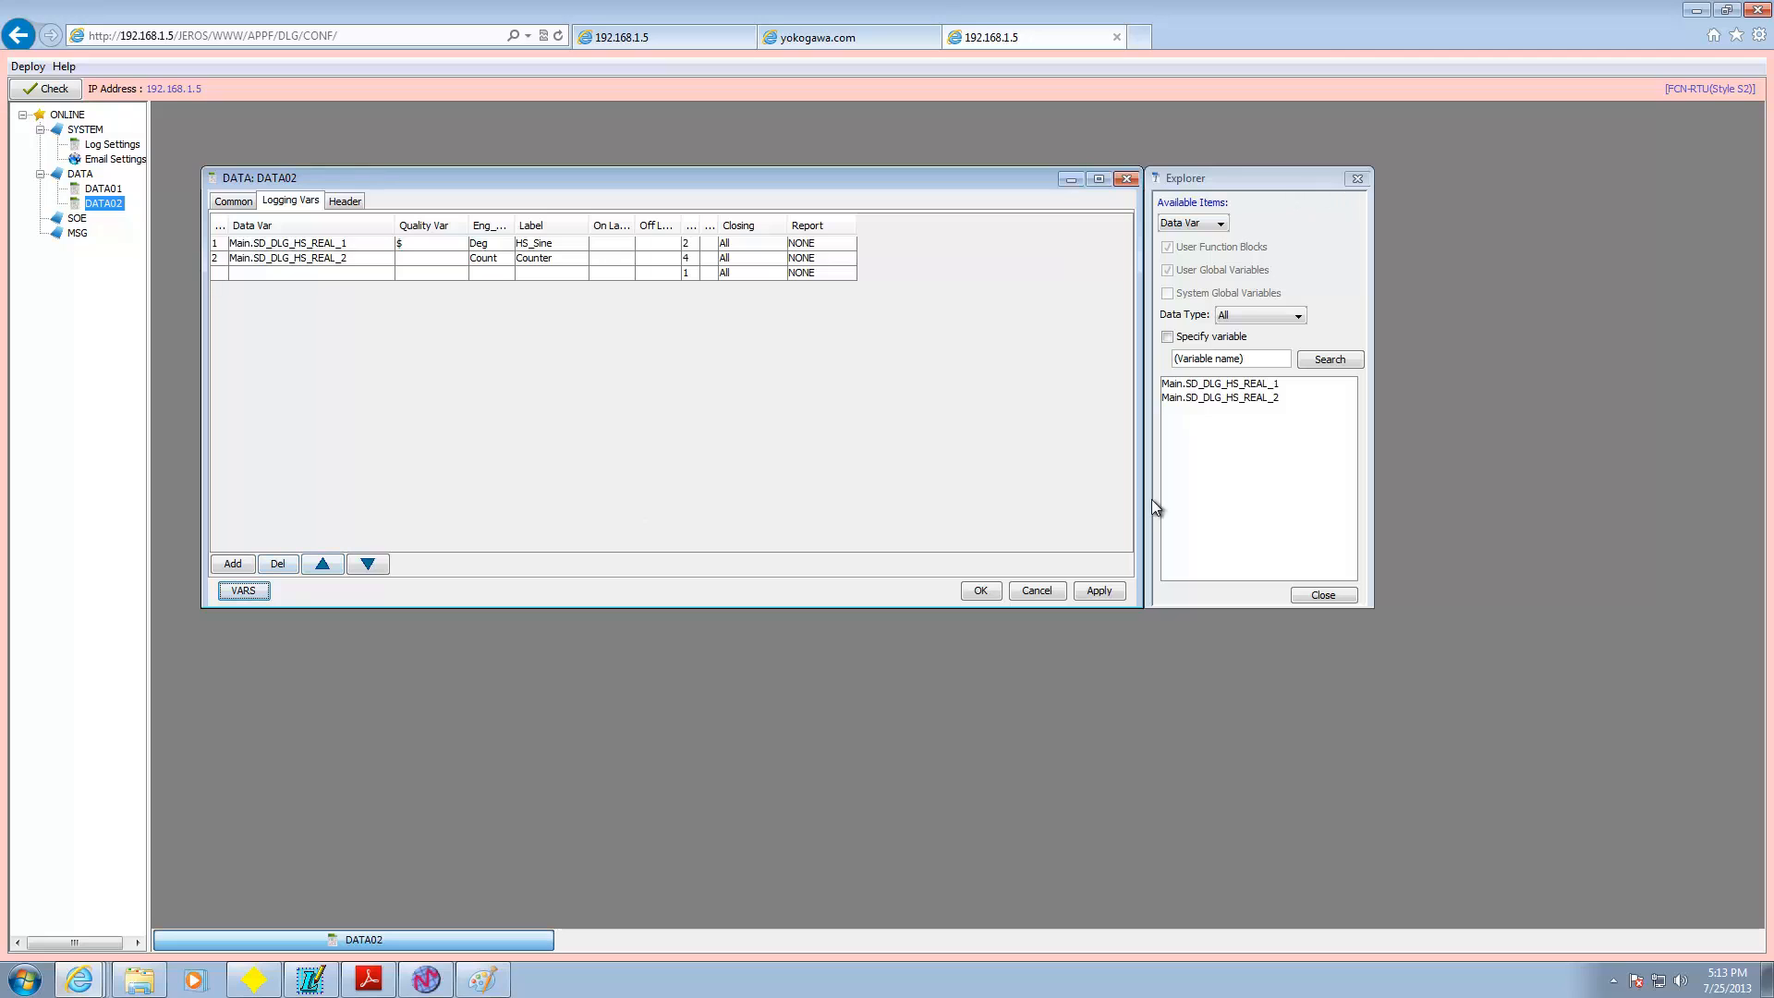
left_click(1359, 179)
left_click(1127, 179)
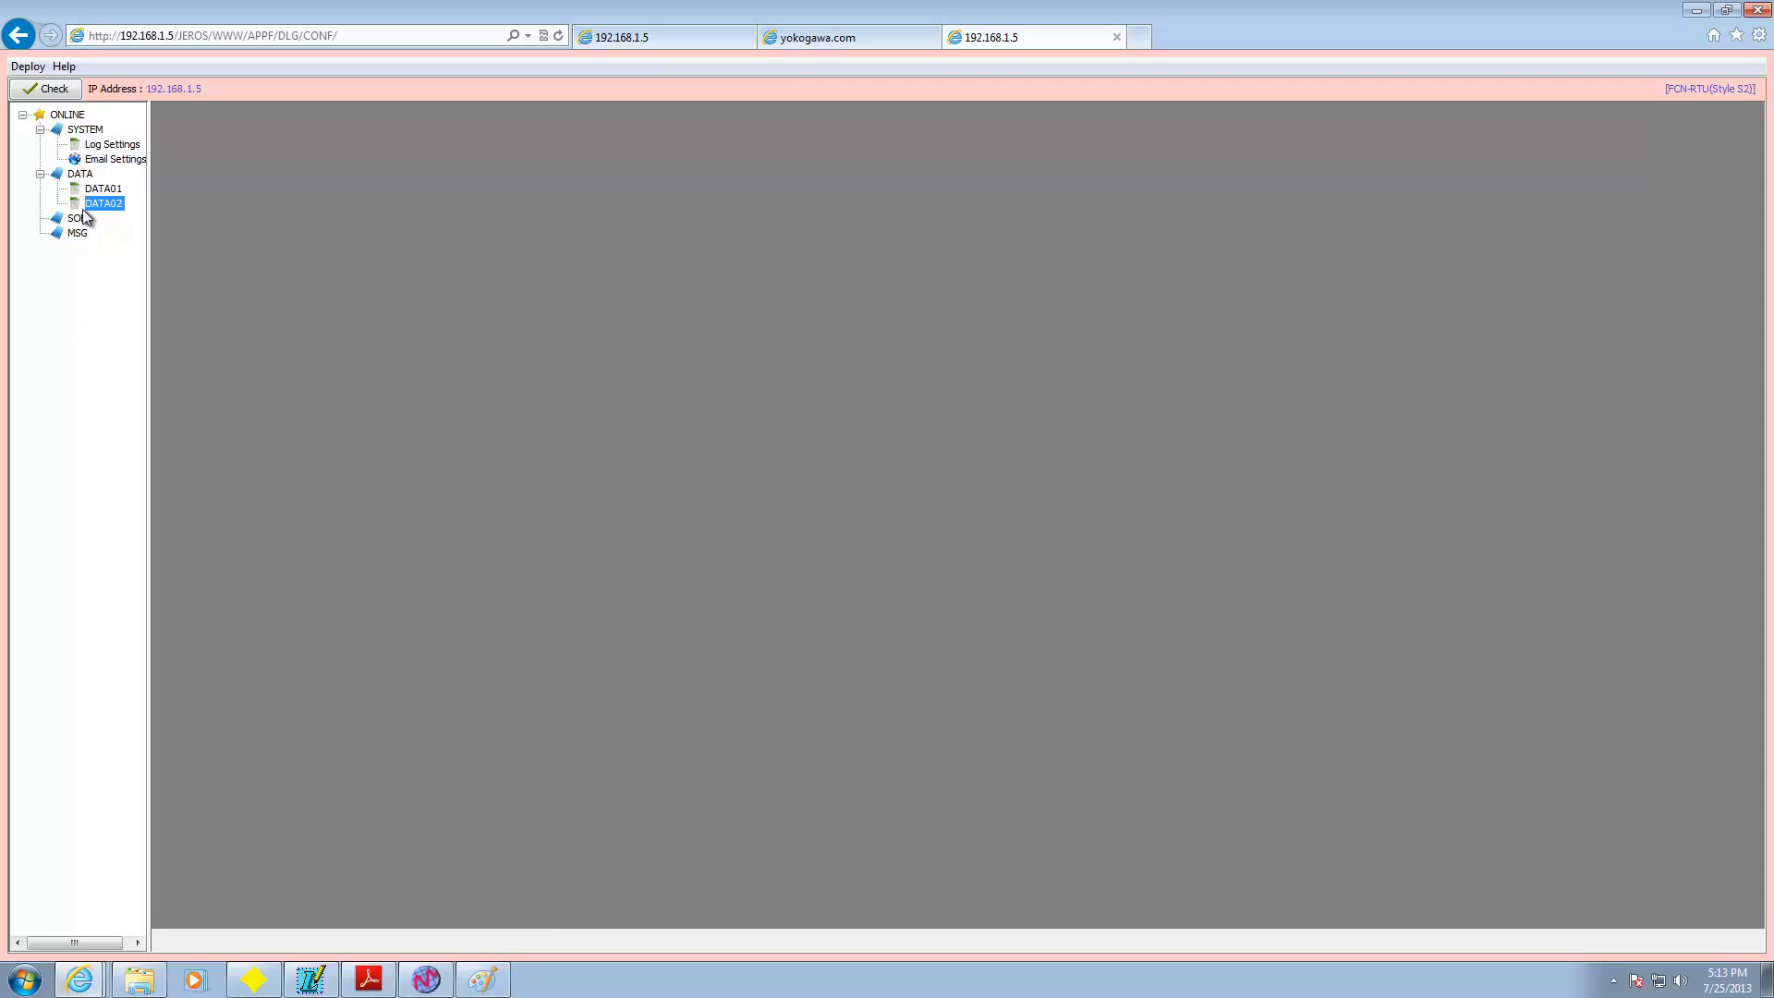
- Look at the deploy command for downloading to the controller without running it, and show the Logging Control Panel page
left_click(28, 67)
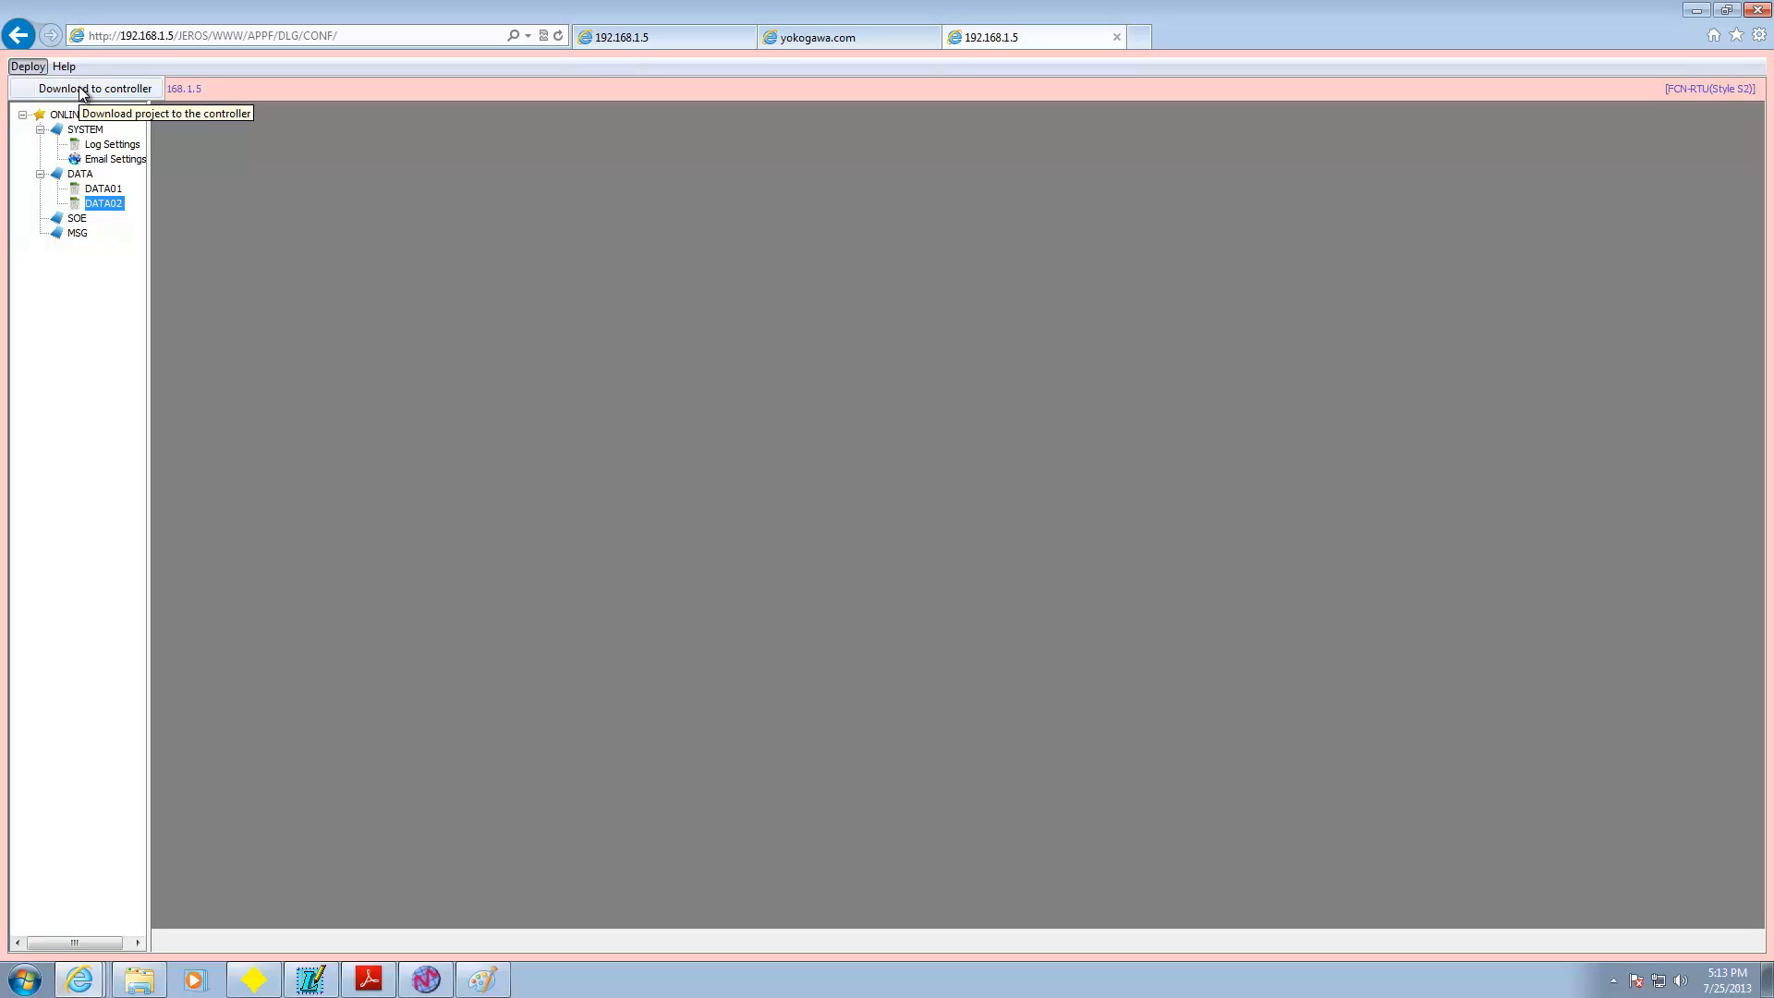
left_click(374, 242)
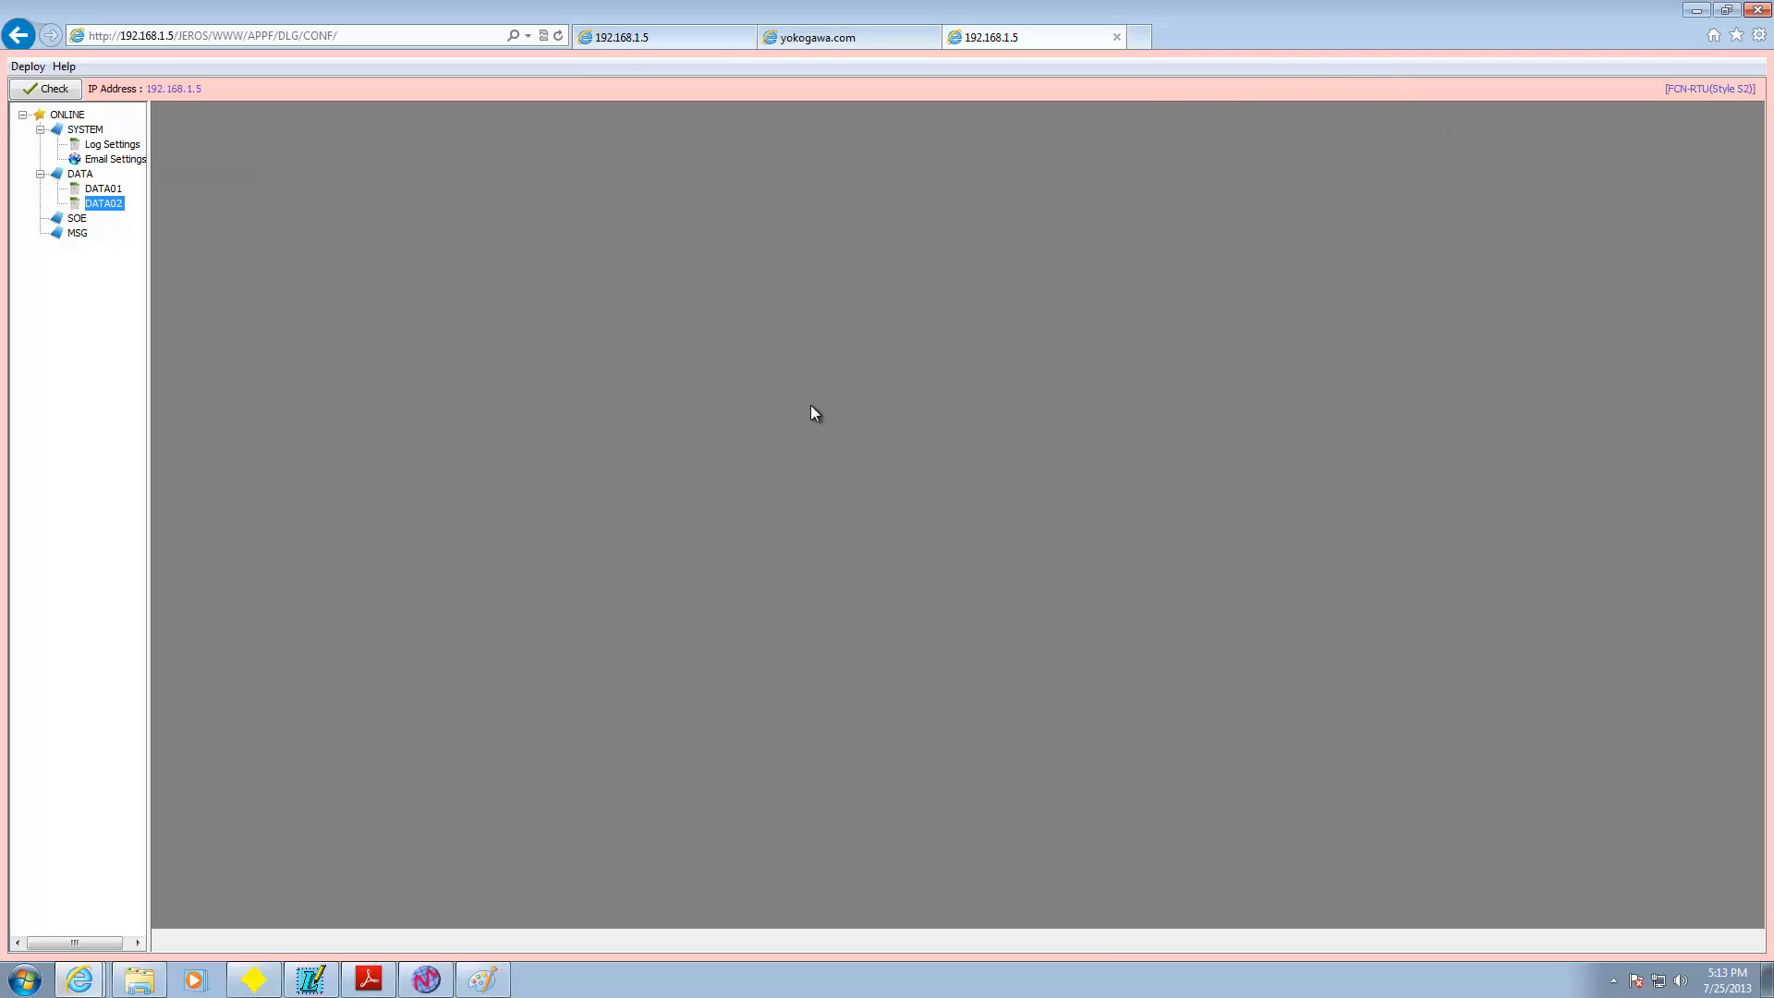
left_click(691, 42)
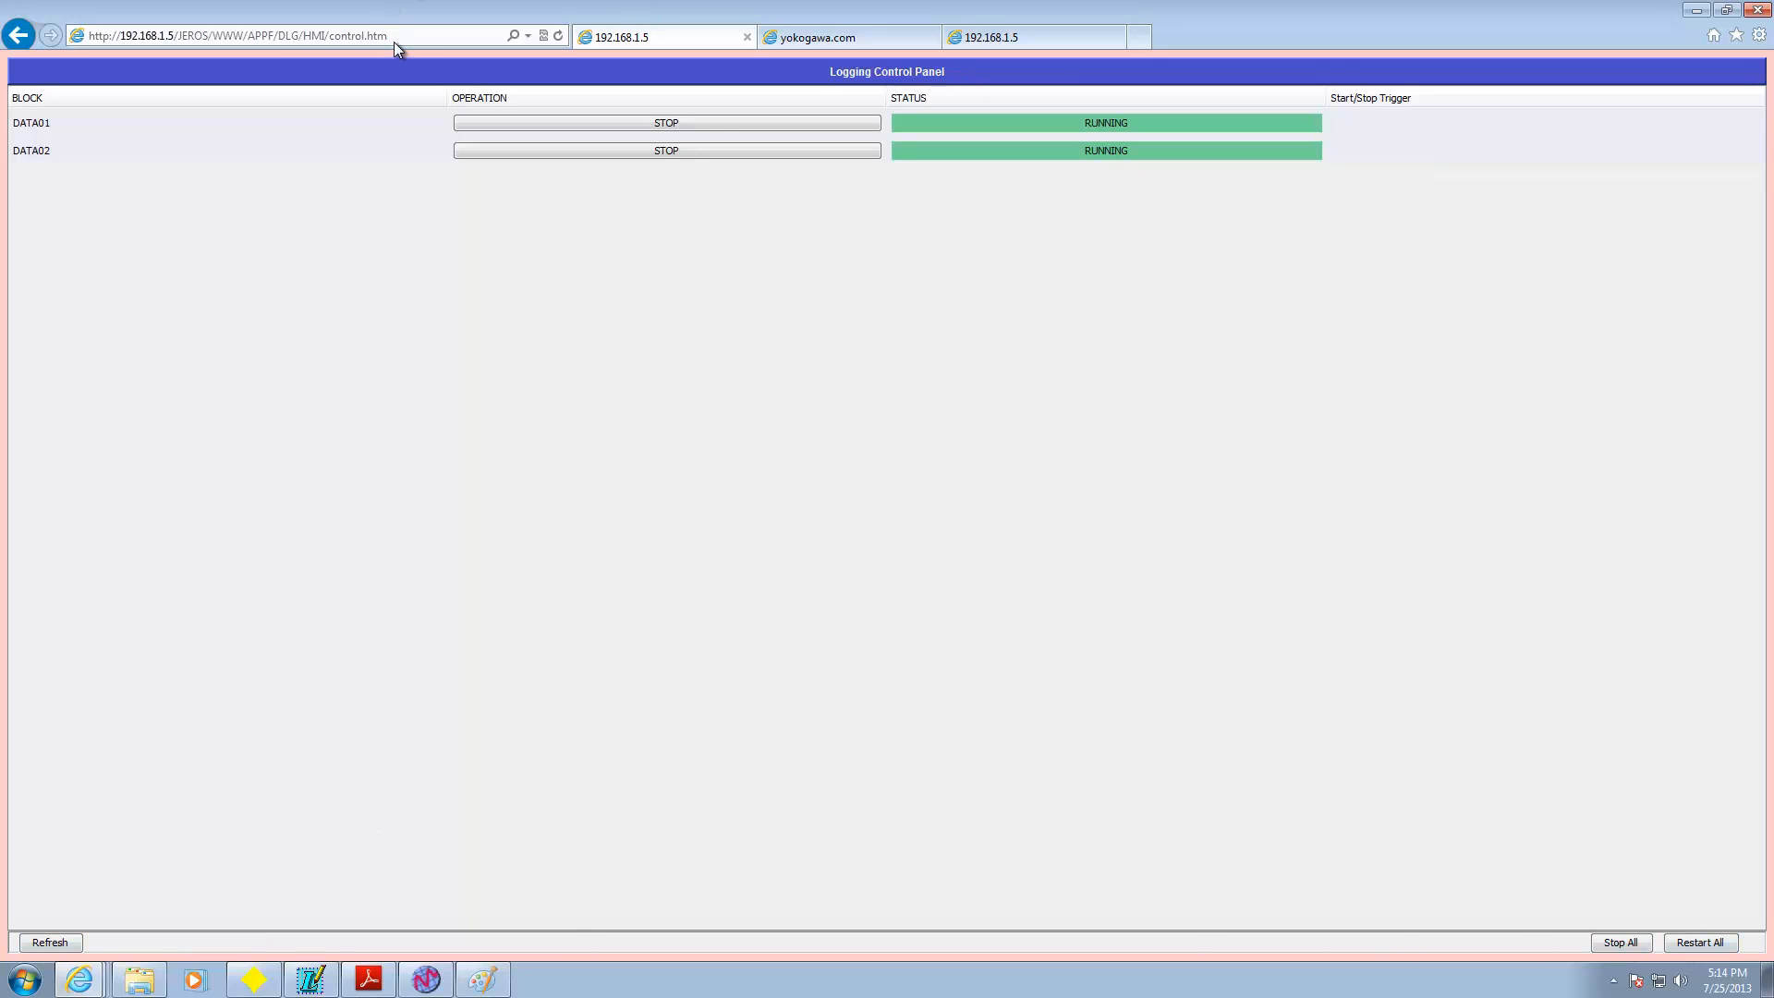
- Minimize the browser, close the Setup folder window, and locate the Logging File Collector among the YOKOGAWA InfoWell Logging Portfolio programs
left_click(1707, 11)
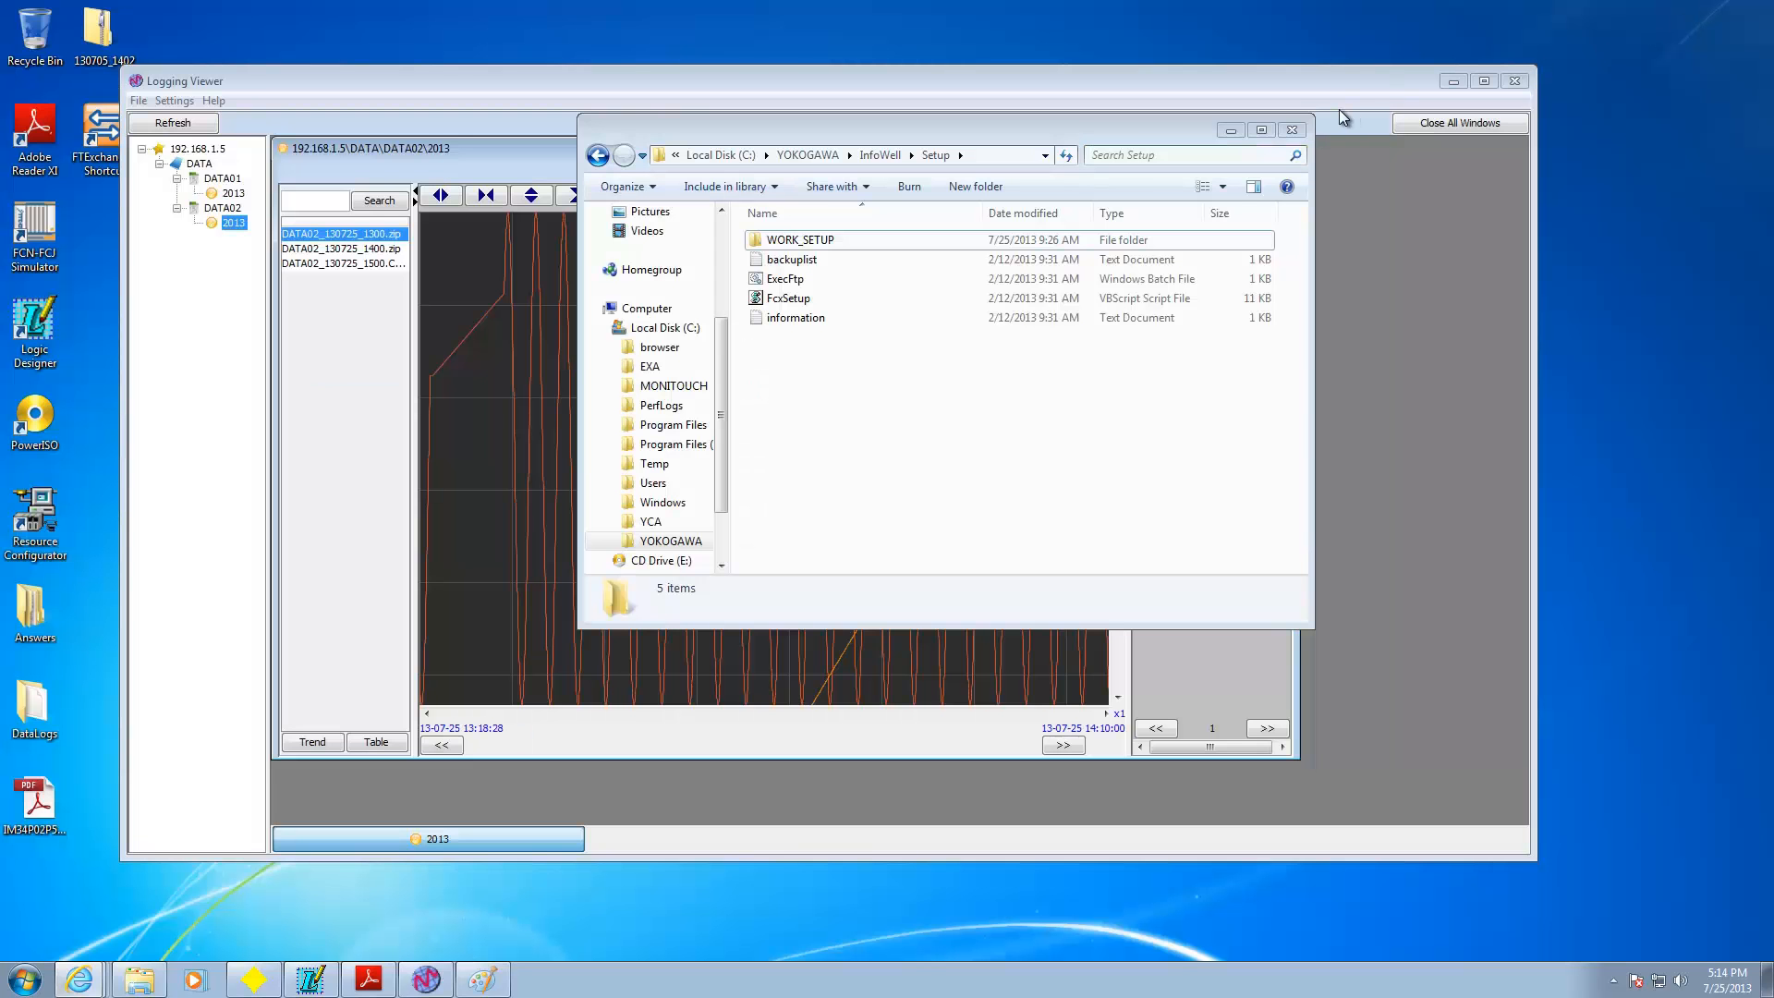
left_click(1292, 130)
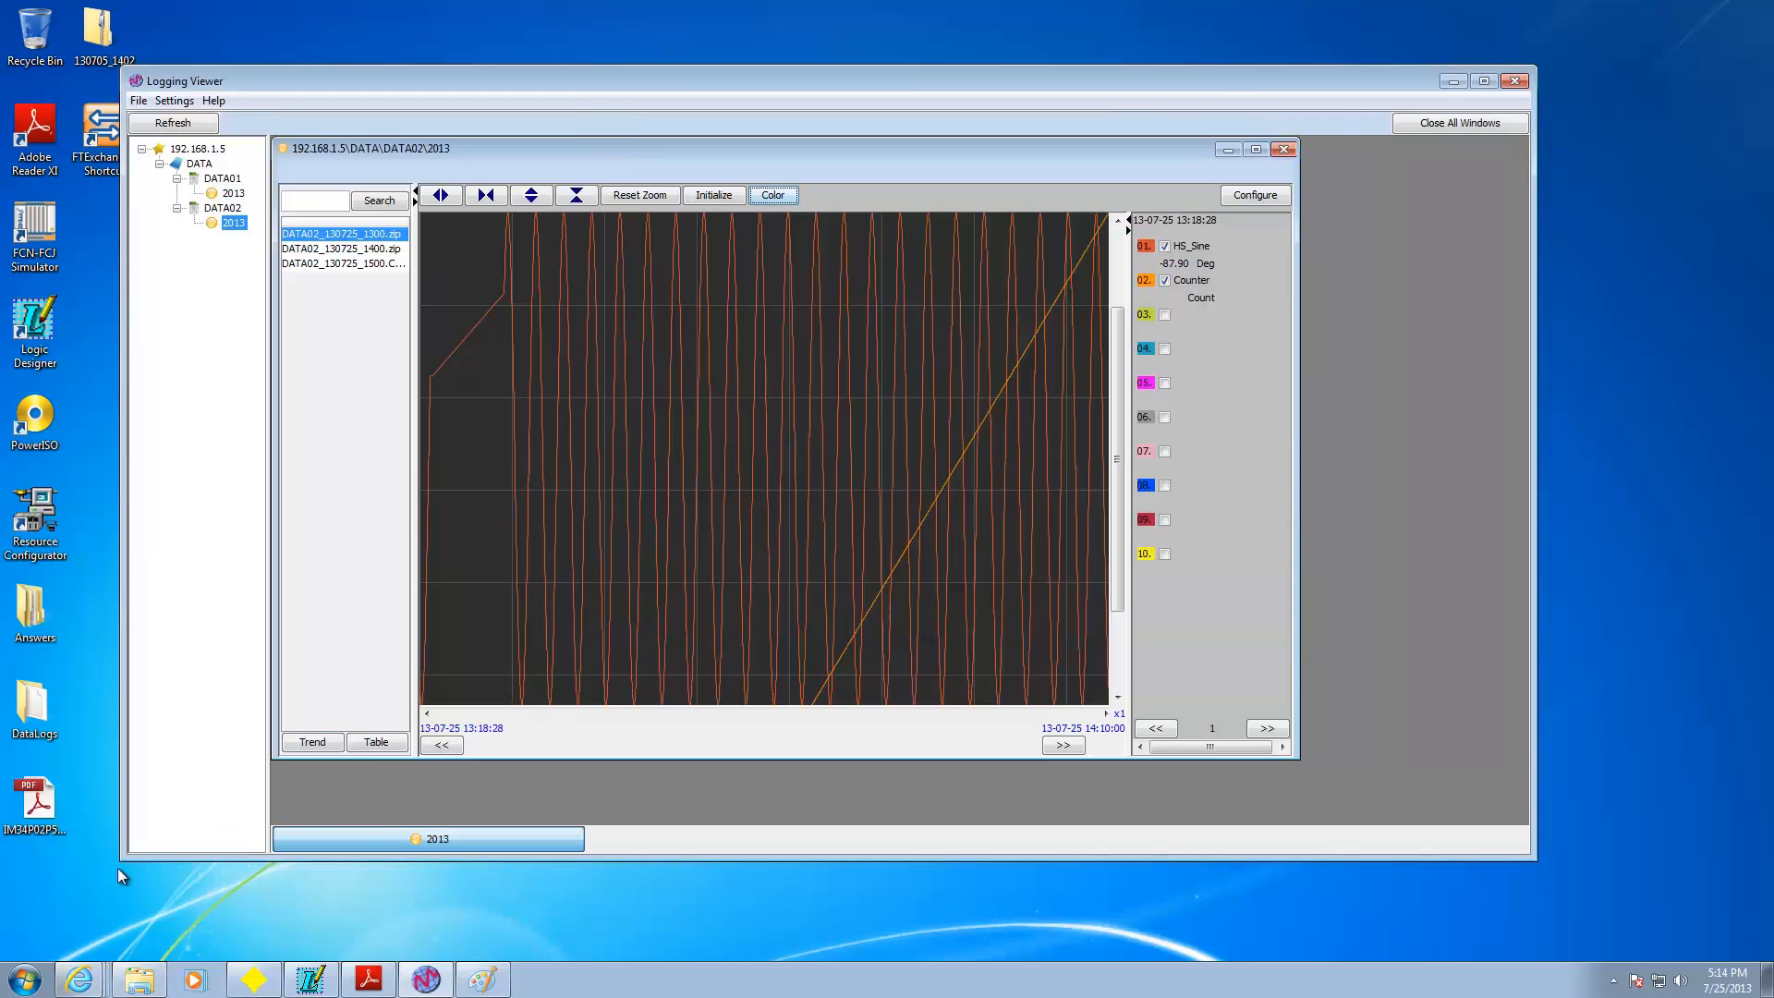
left_click(25, 979)
left_click(43, 900)
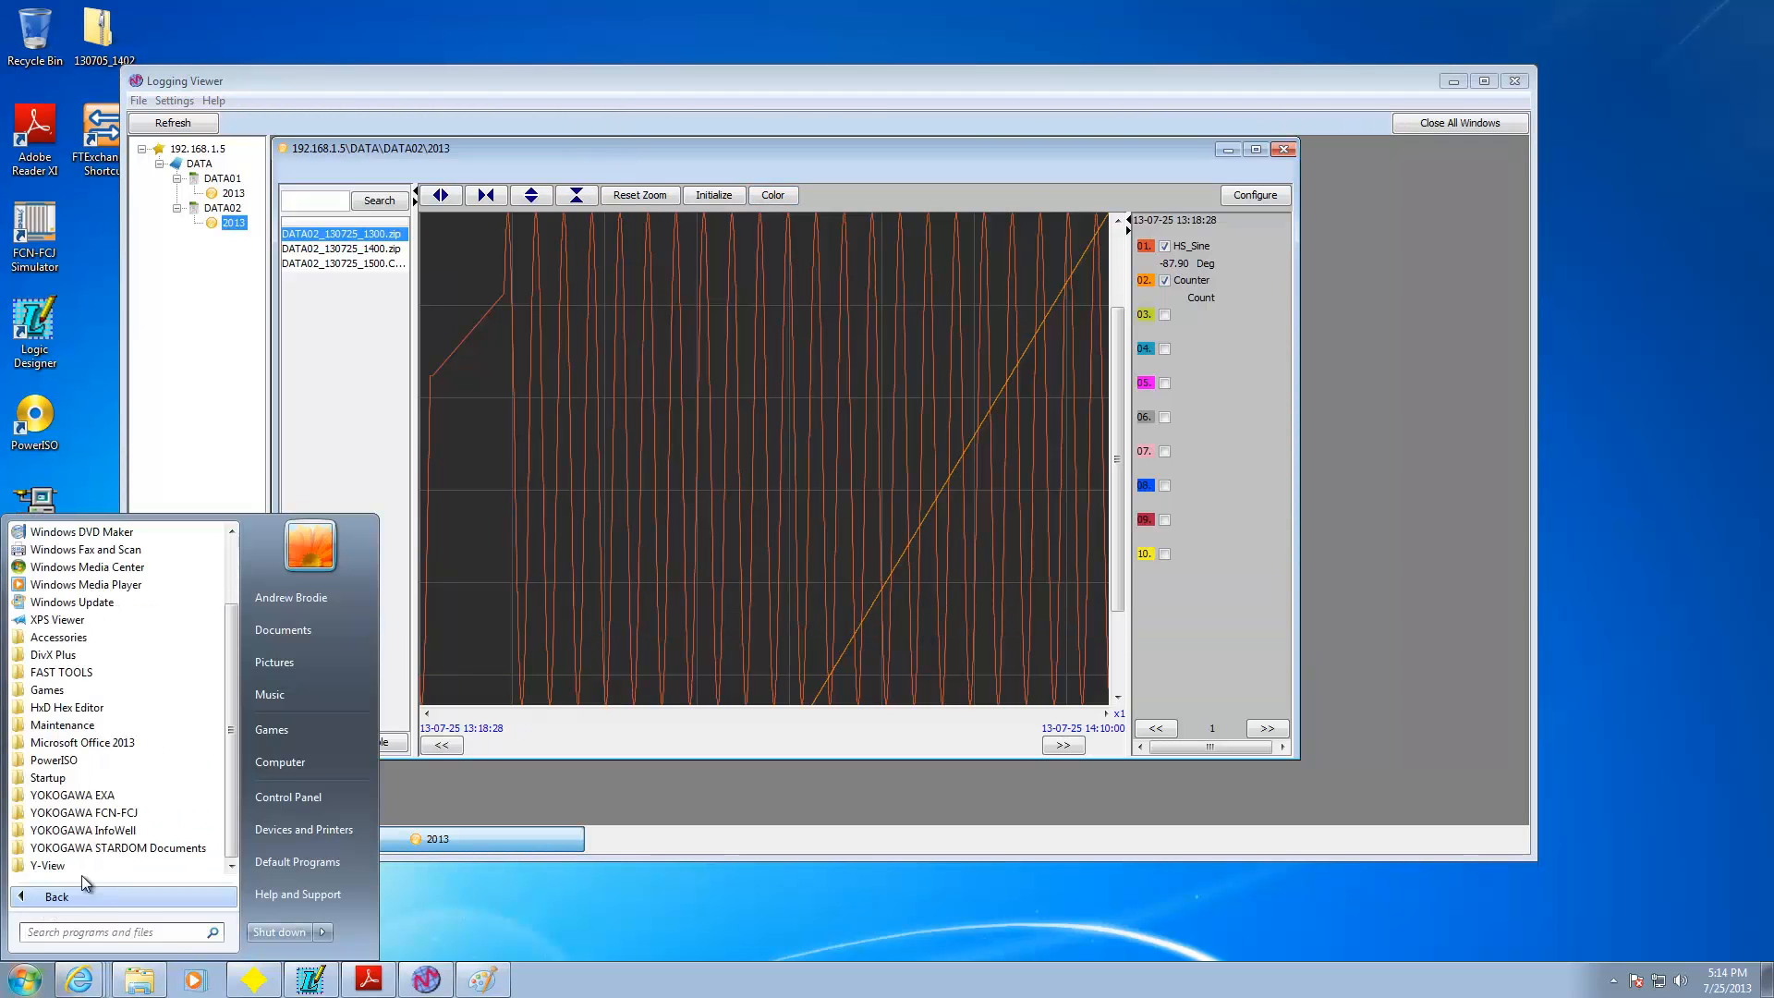
left_click(102, 830)
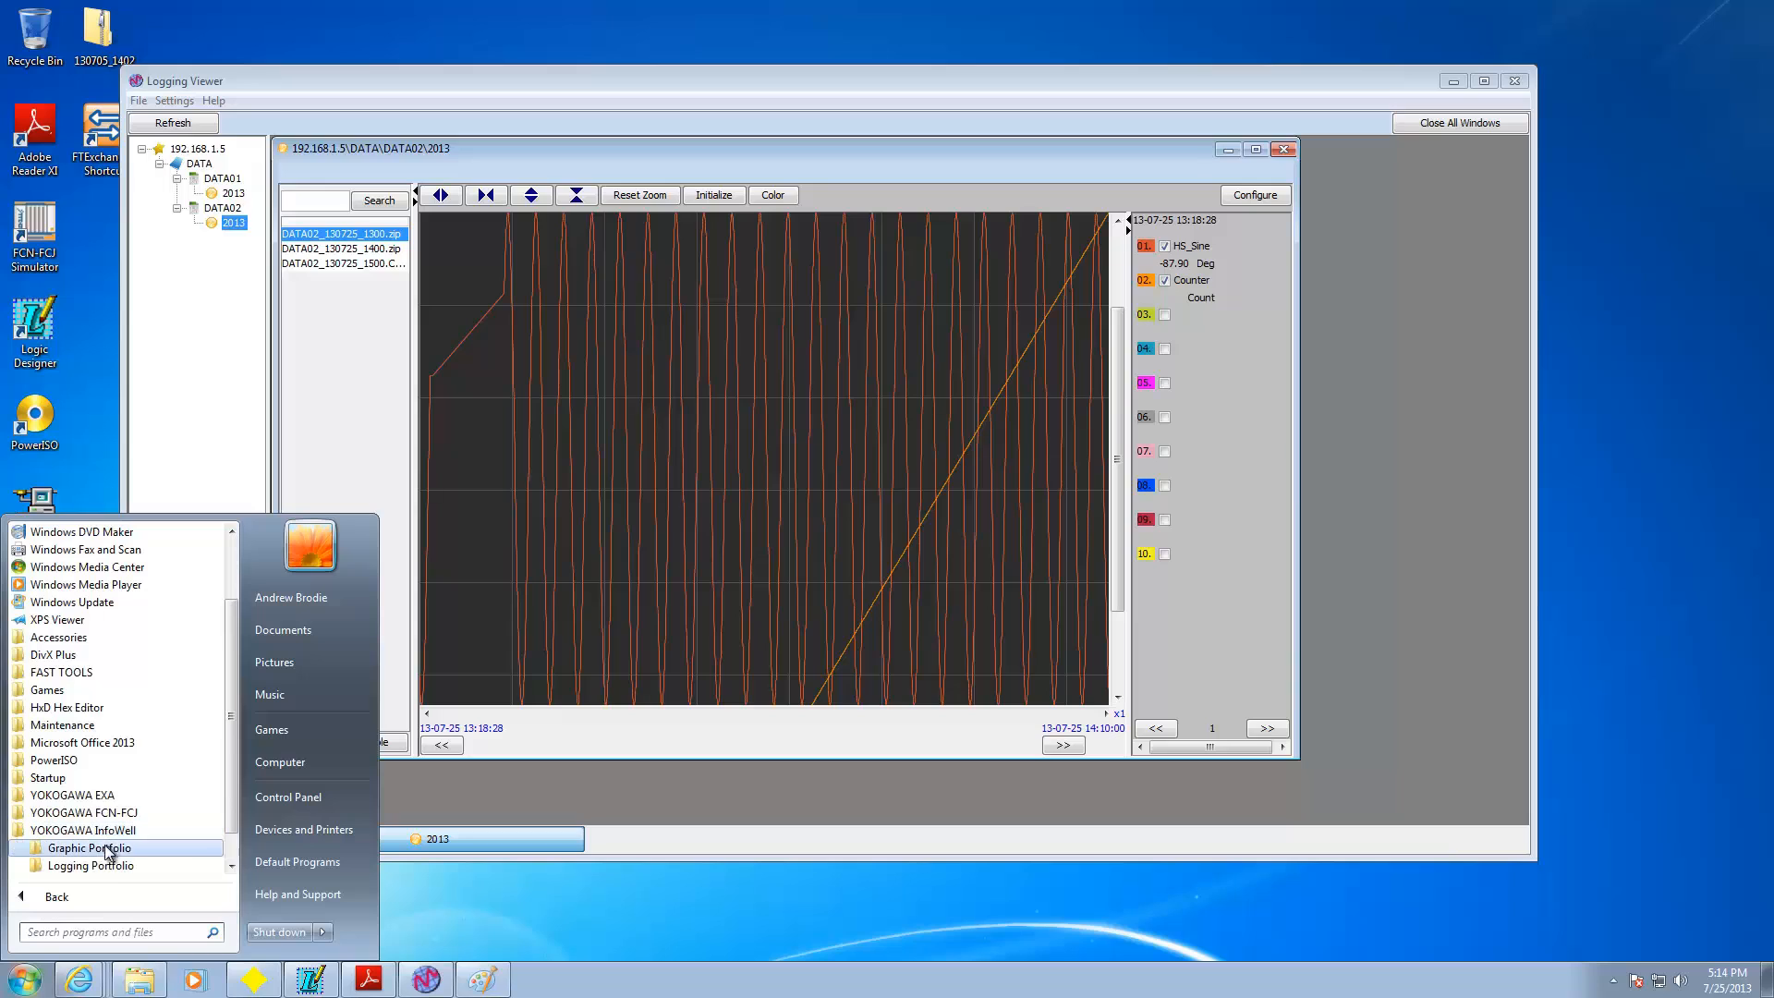
left_click(90, 866)
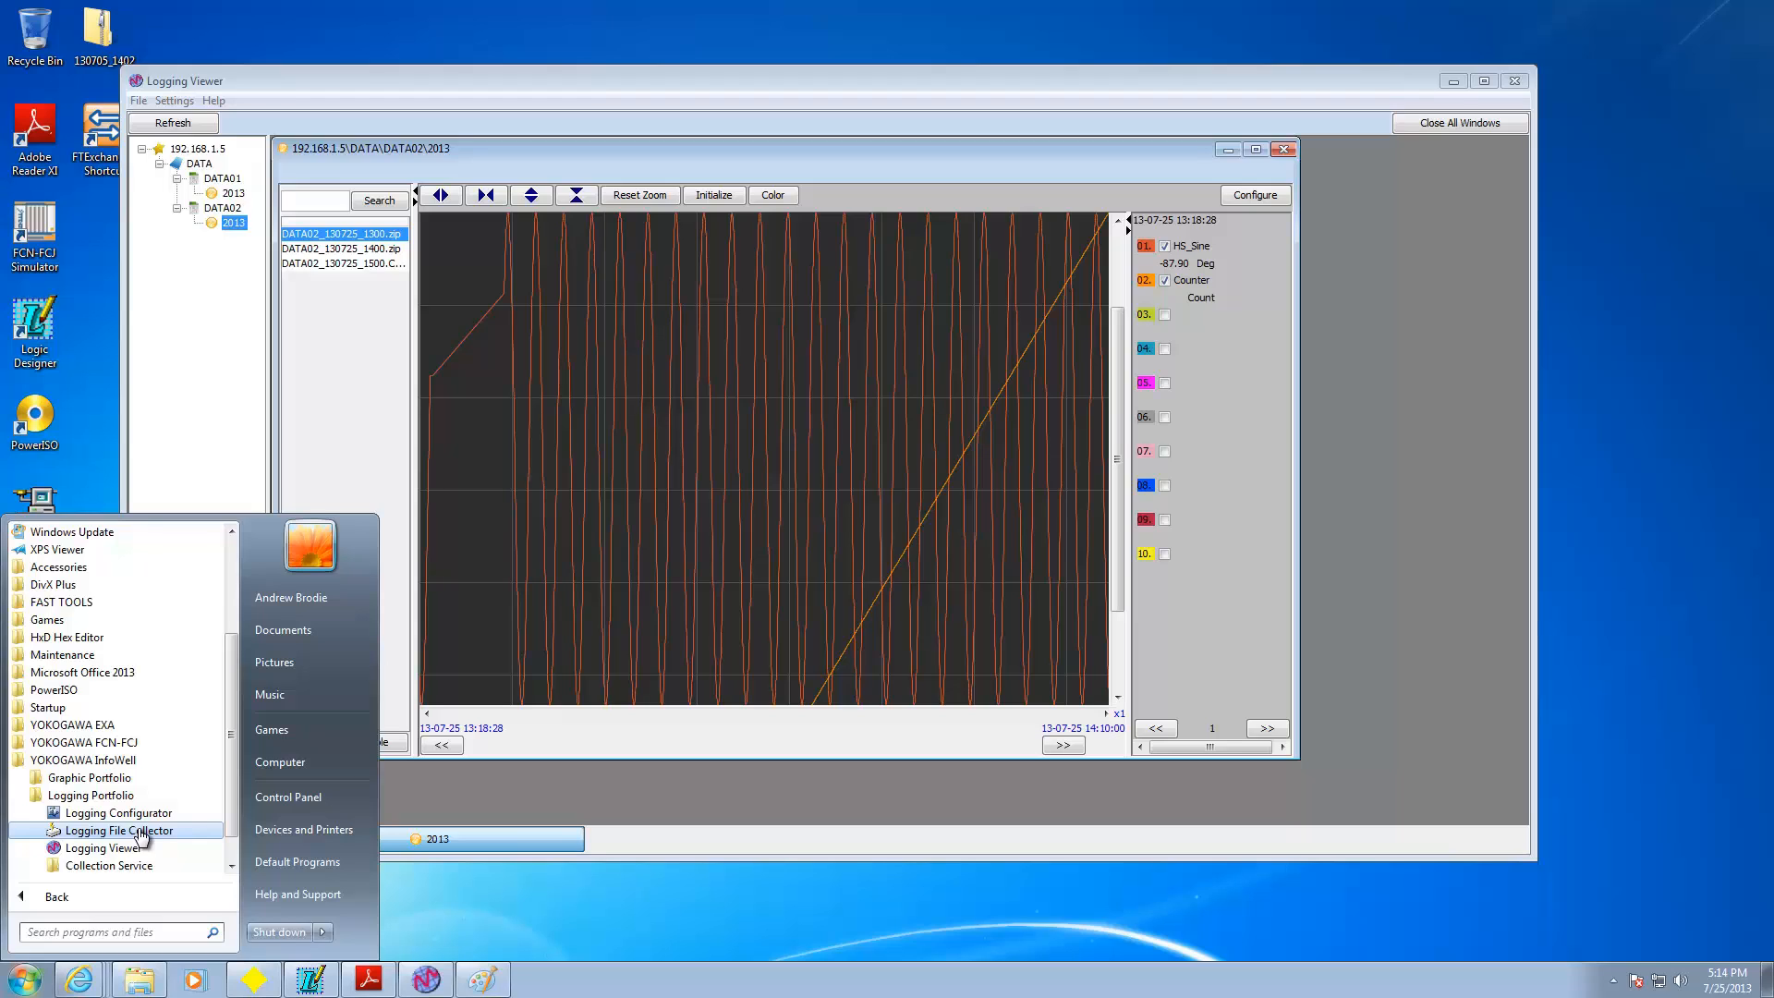
- Review the running Logging File Collector's auto-collection settings, including the controller login entries, saving folder and schedule, and cancel without changes
left_click(1616, 985)
left_click(1615, 982)
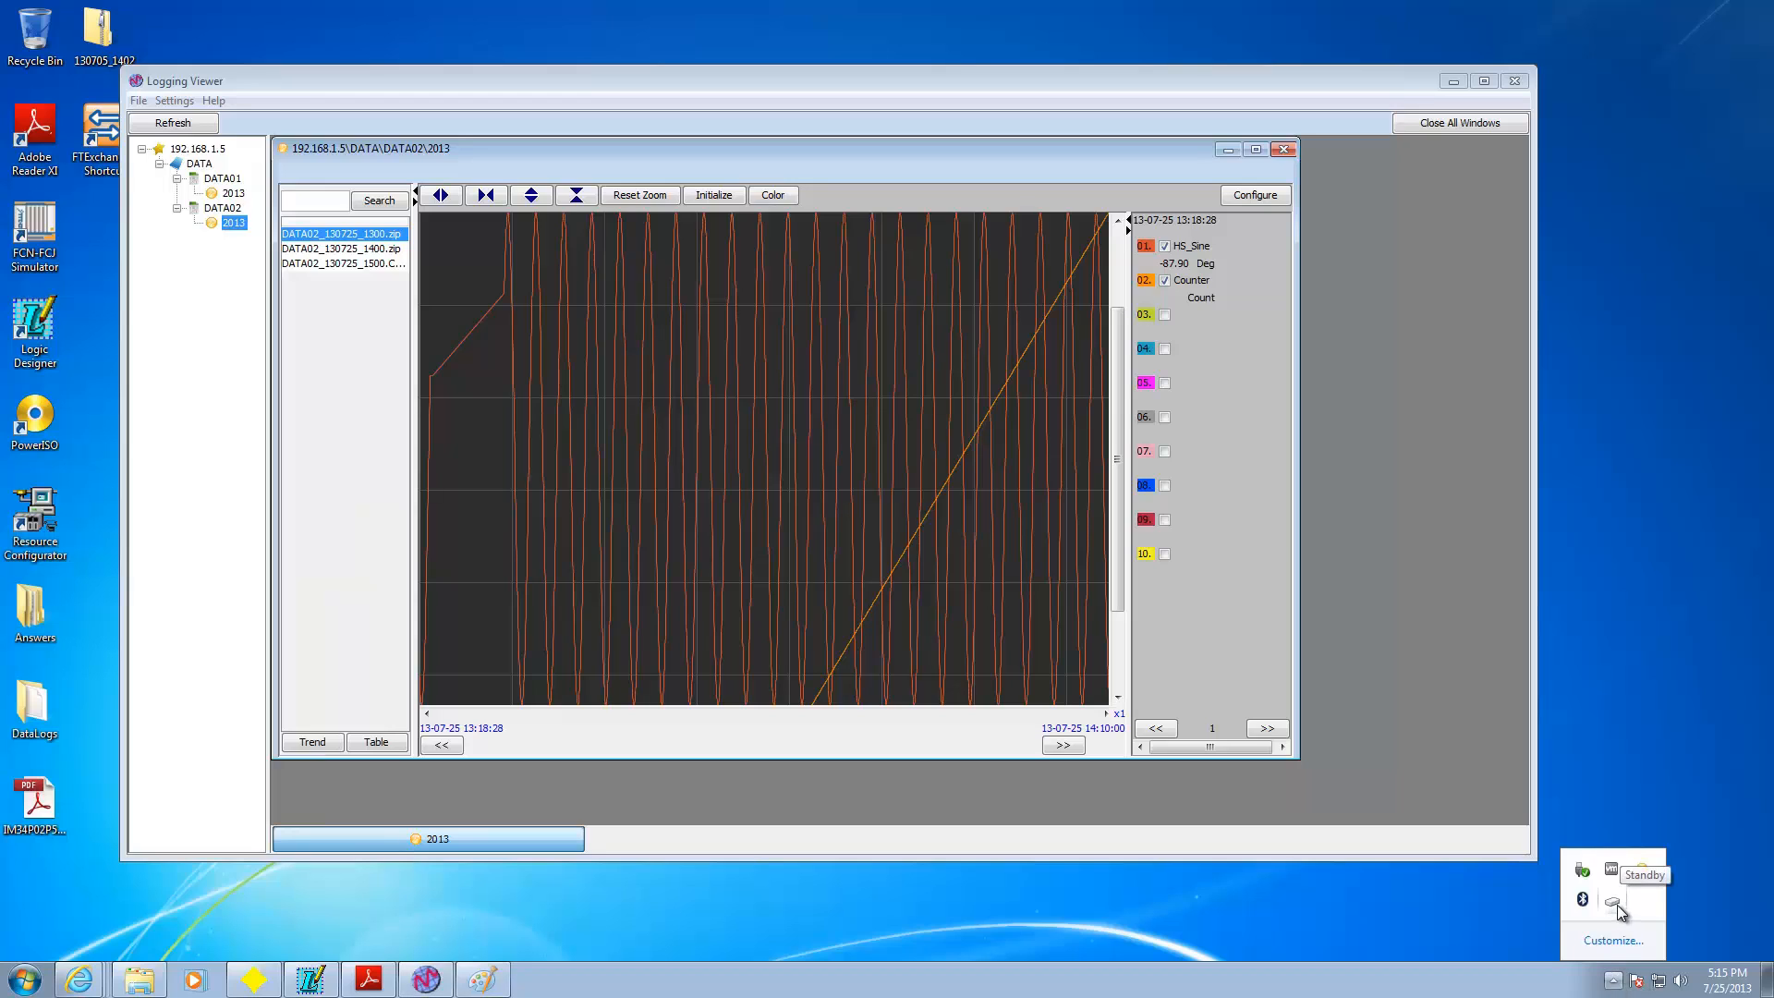
right_click(1617, 910)
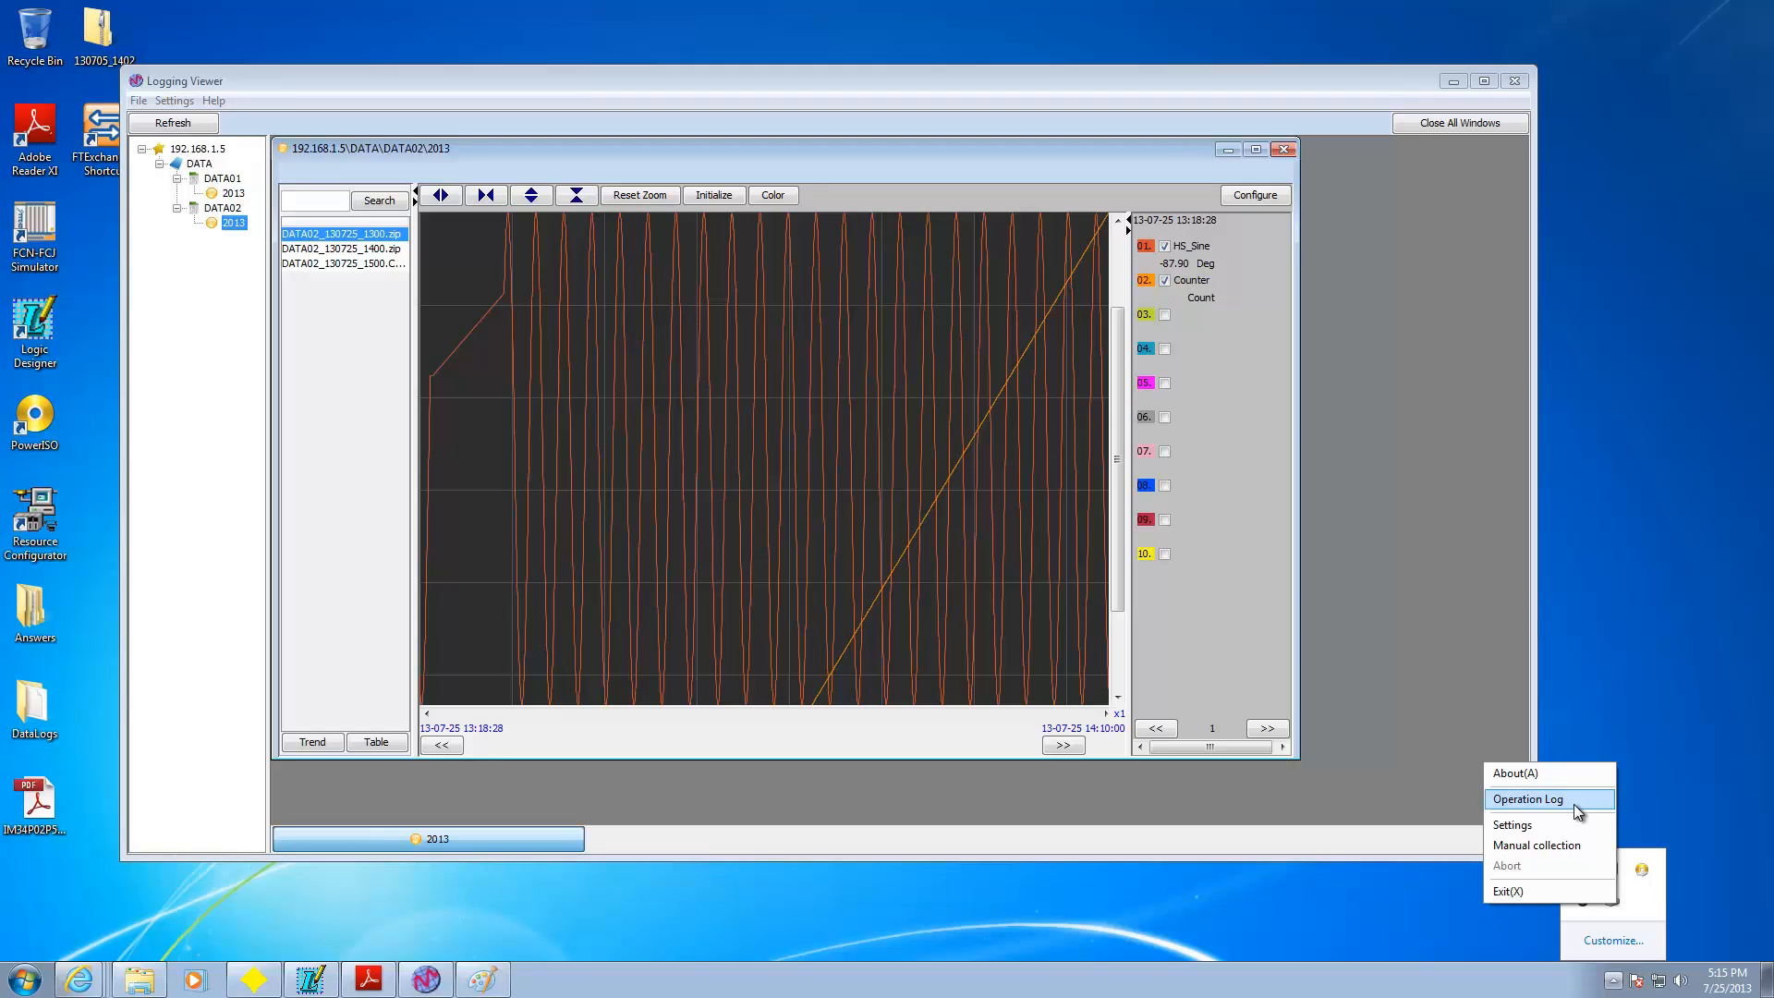
left_click(1534, 823)
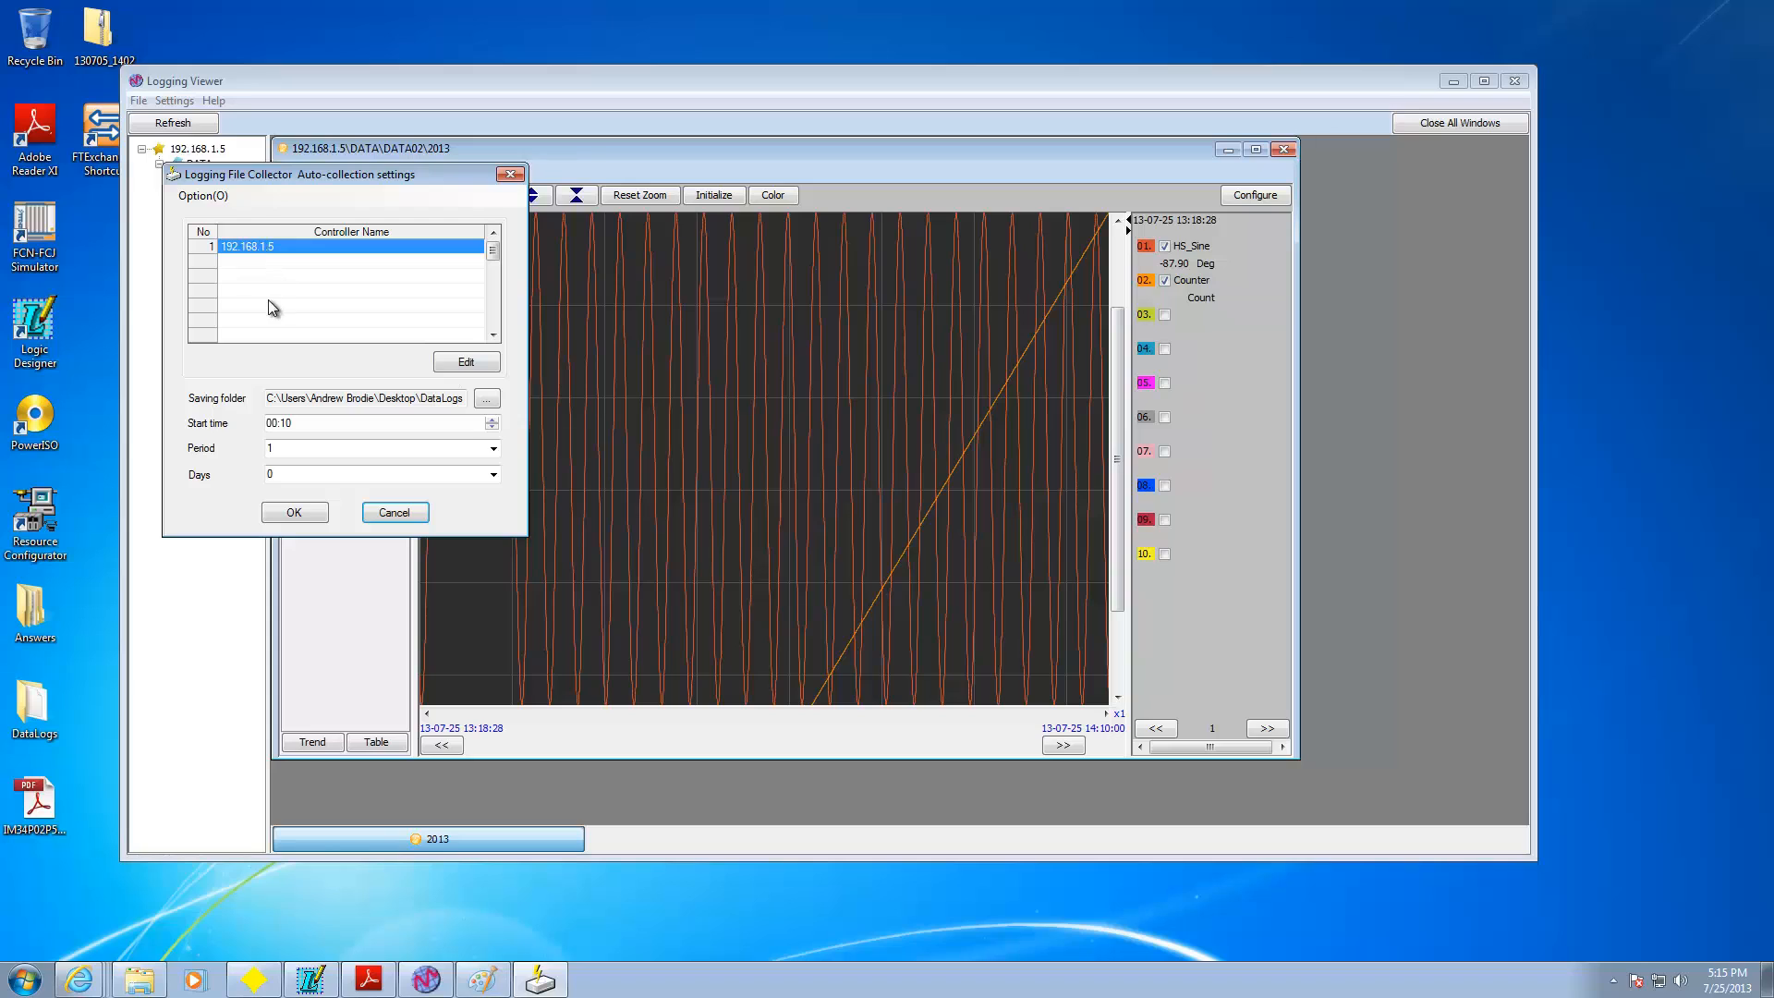
left_click(455, 363)
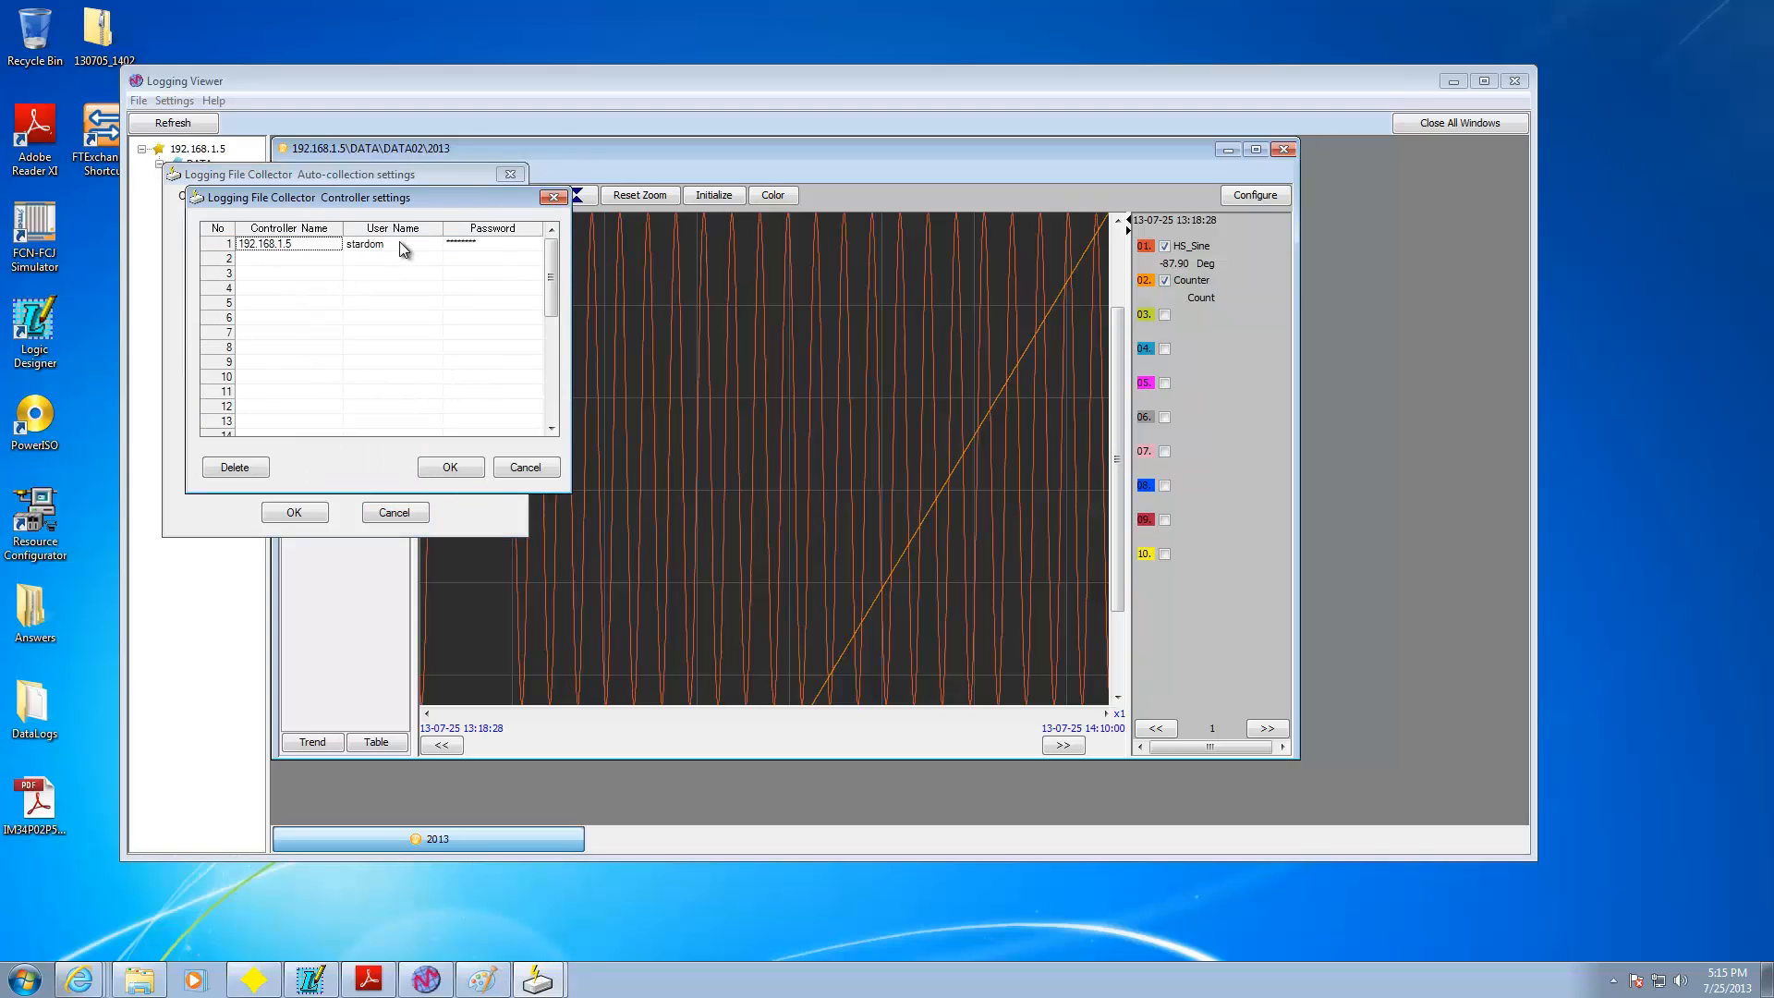
left_click(524, 468)
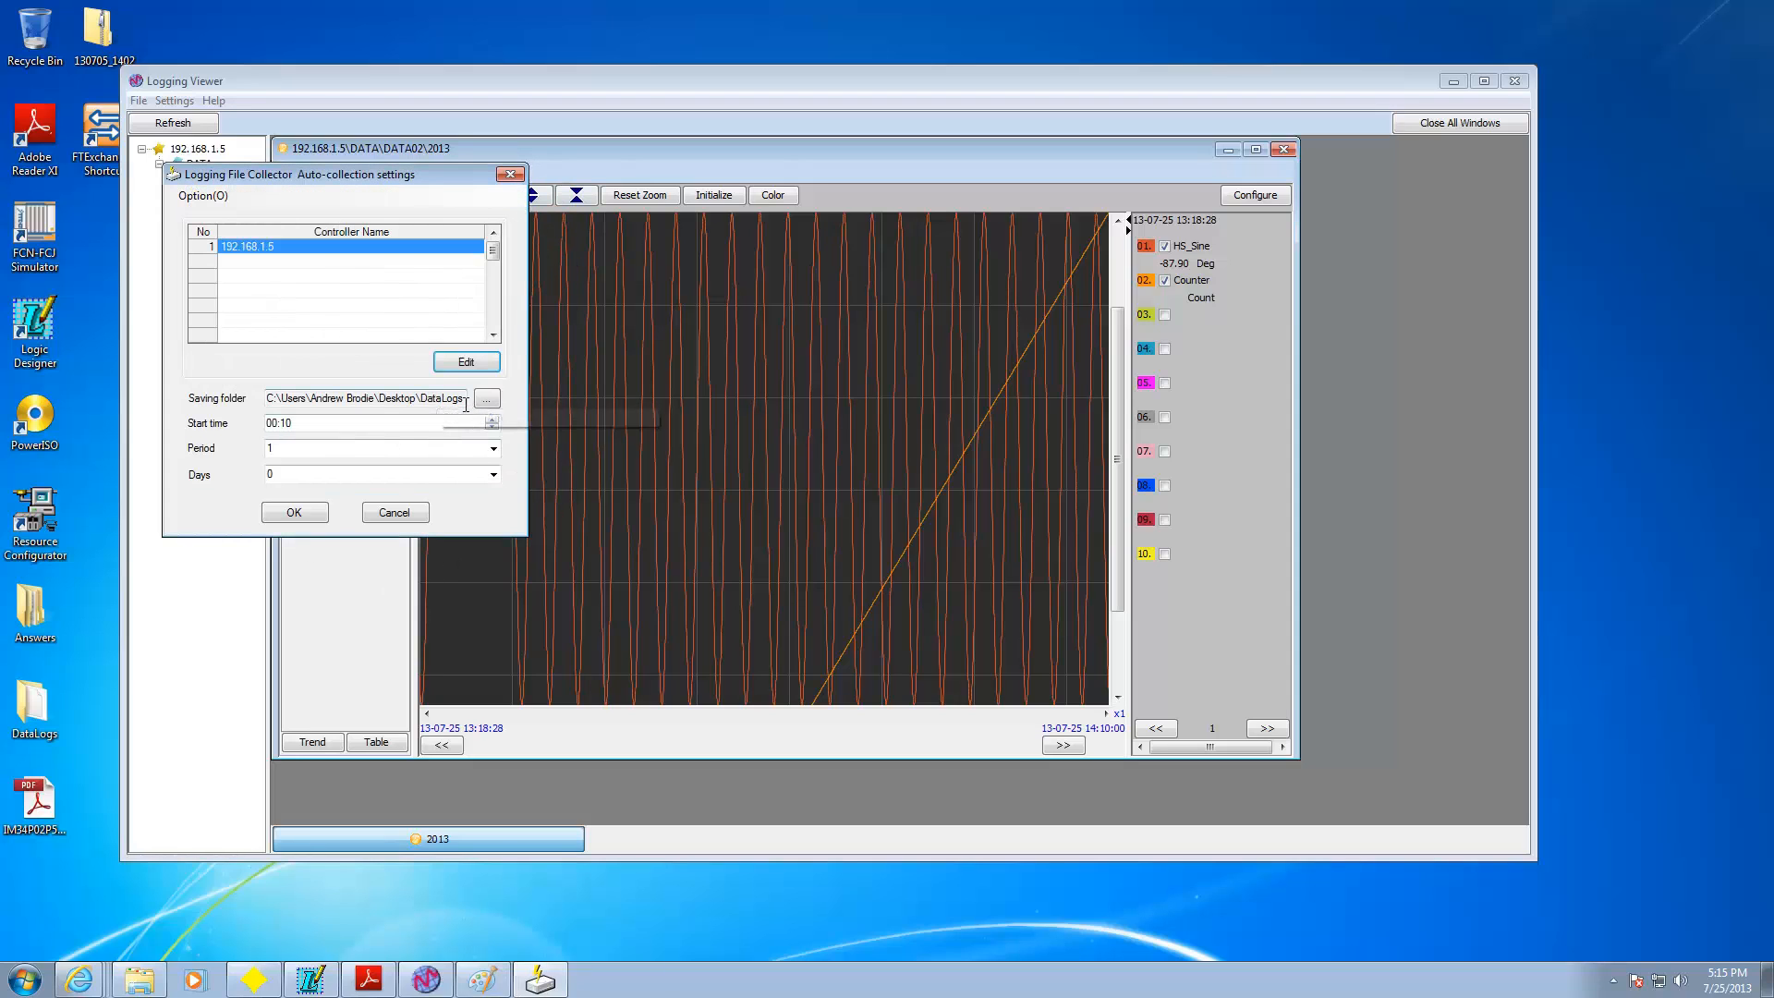
left_click(486, 408)
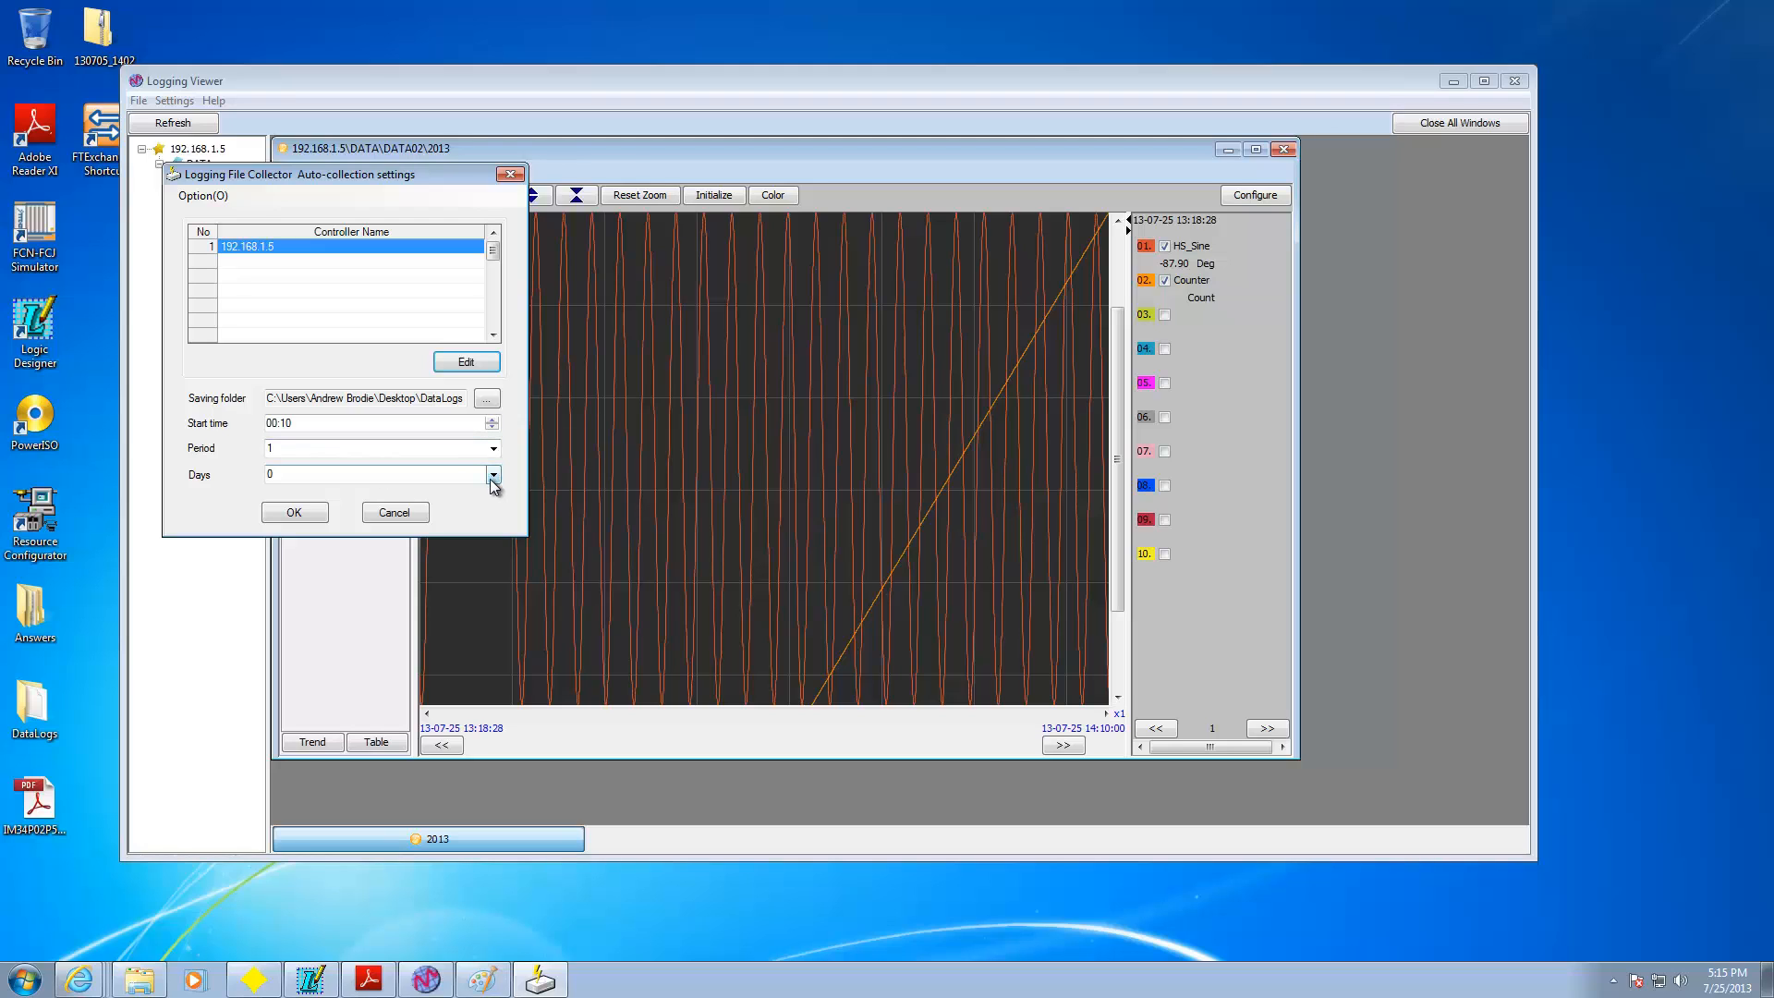
left_click(388, 512)
- Look at the Logging File Collector's manual collection command without running it
left_click(1615, 984)
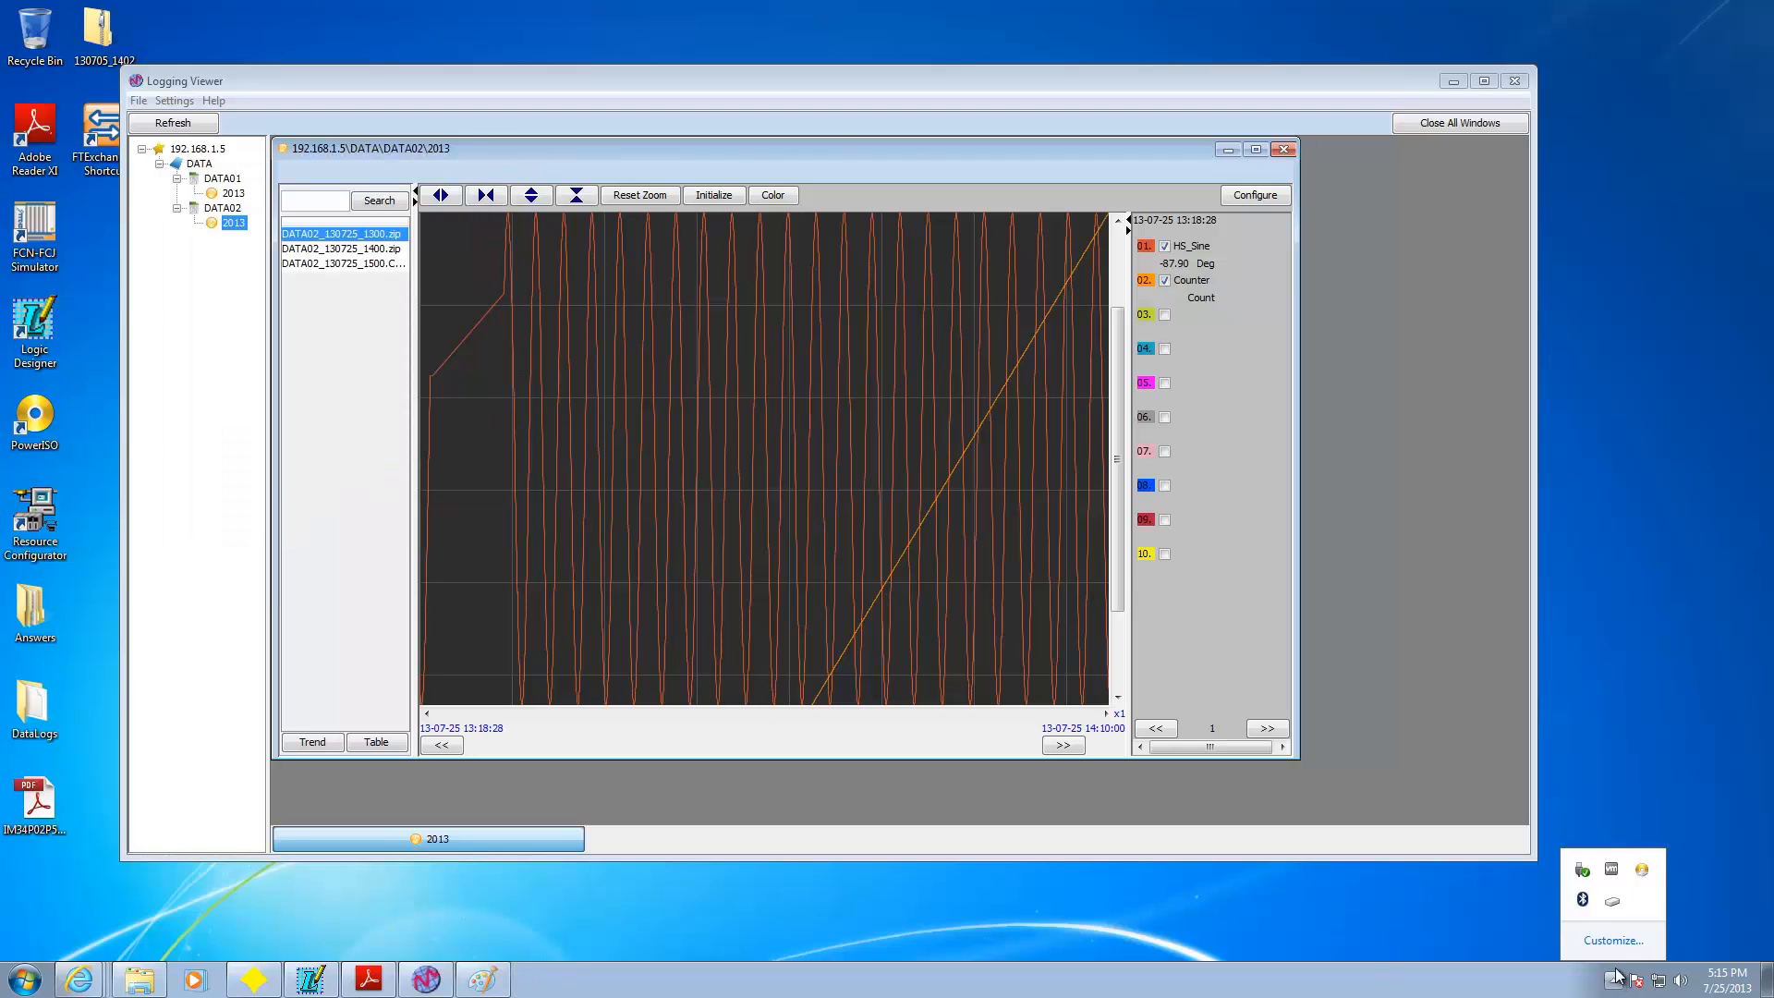
right_click(1612, 901)
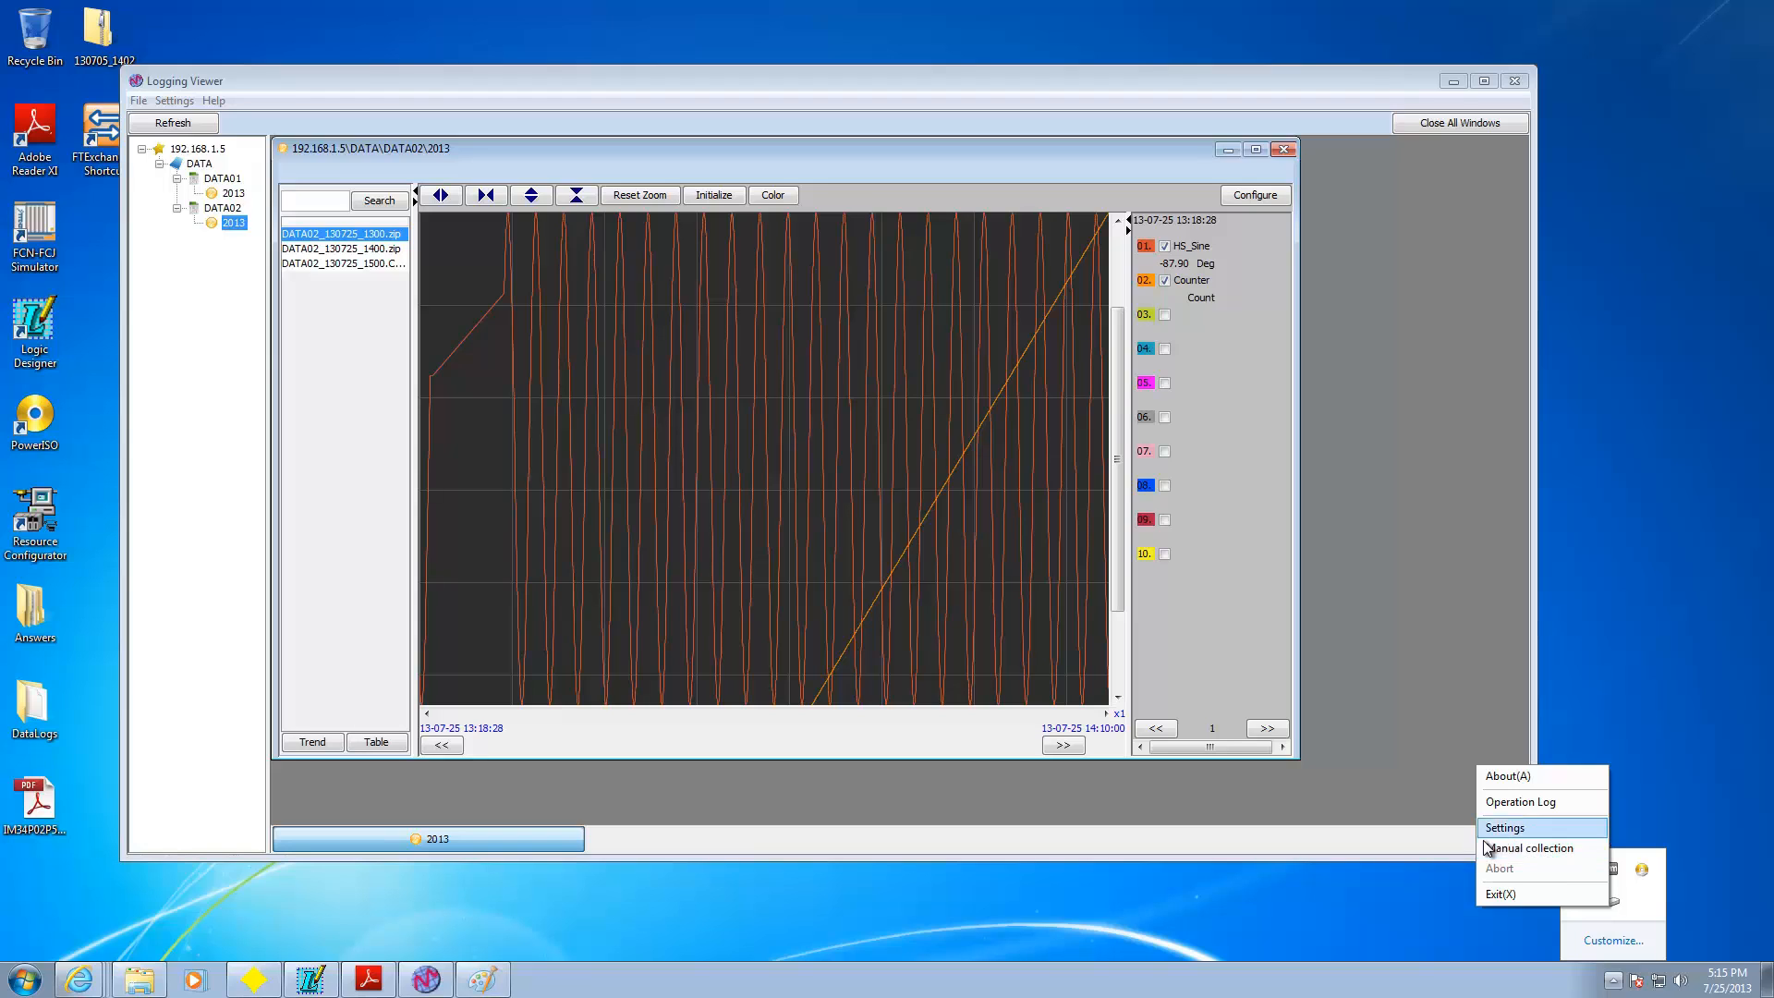
left_click(1674, 865)
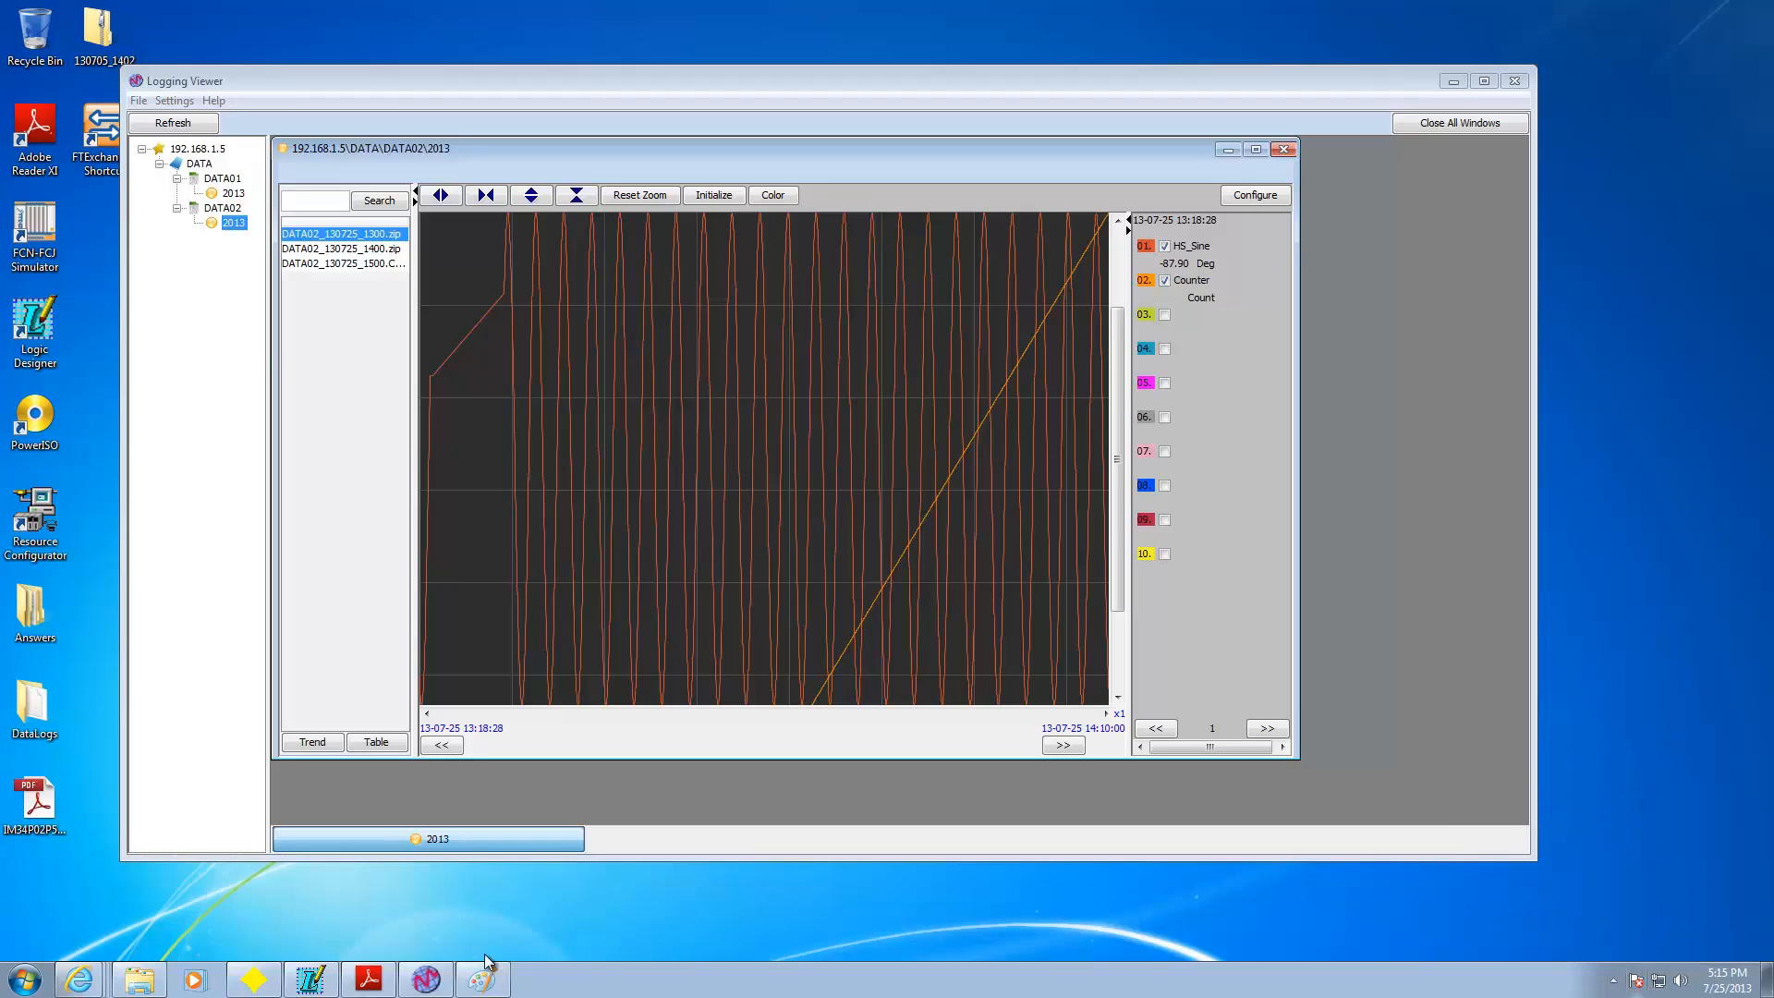
- Browse to the controller's FTP site at ftp://192.168.1.5 in Windows Explorer
left_click(141, 982)
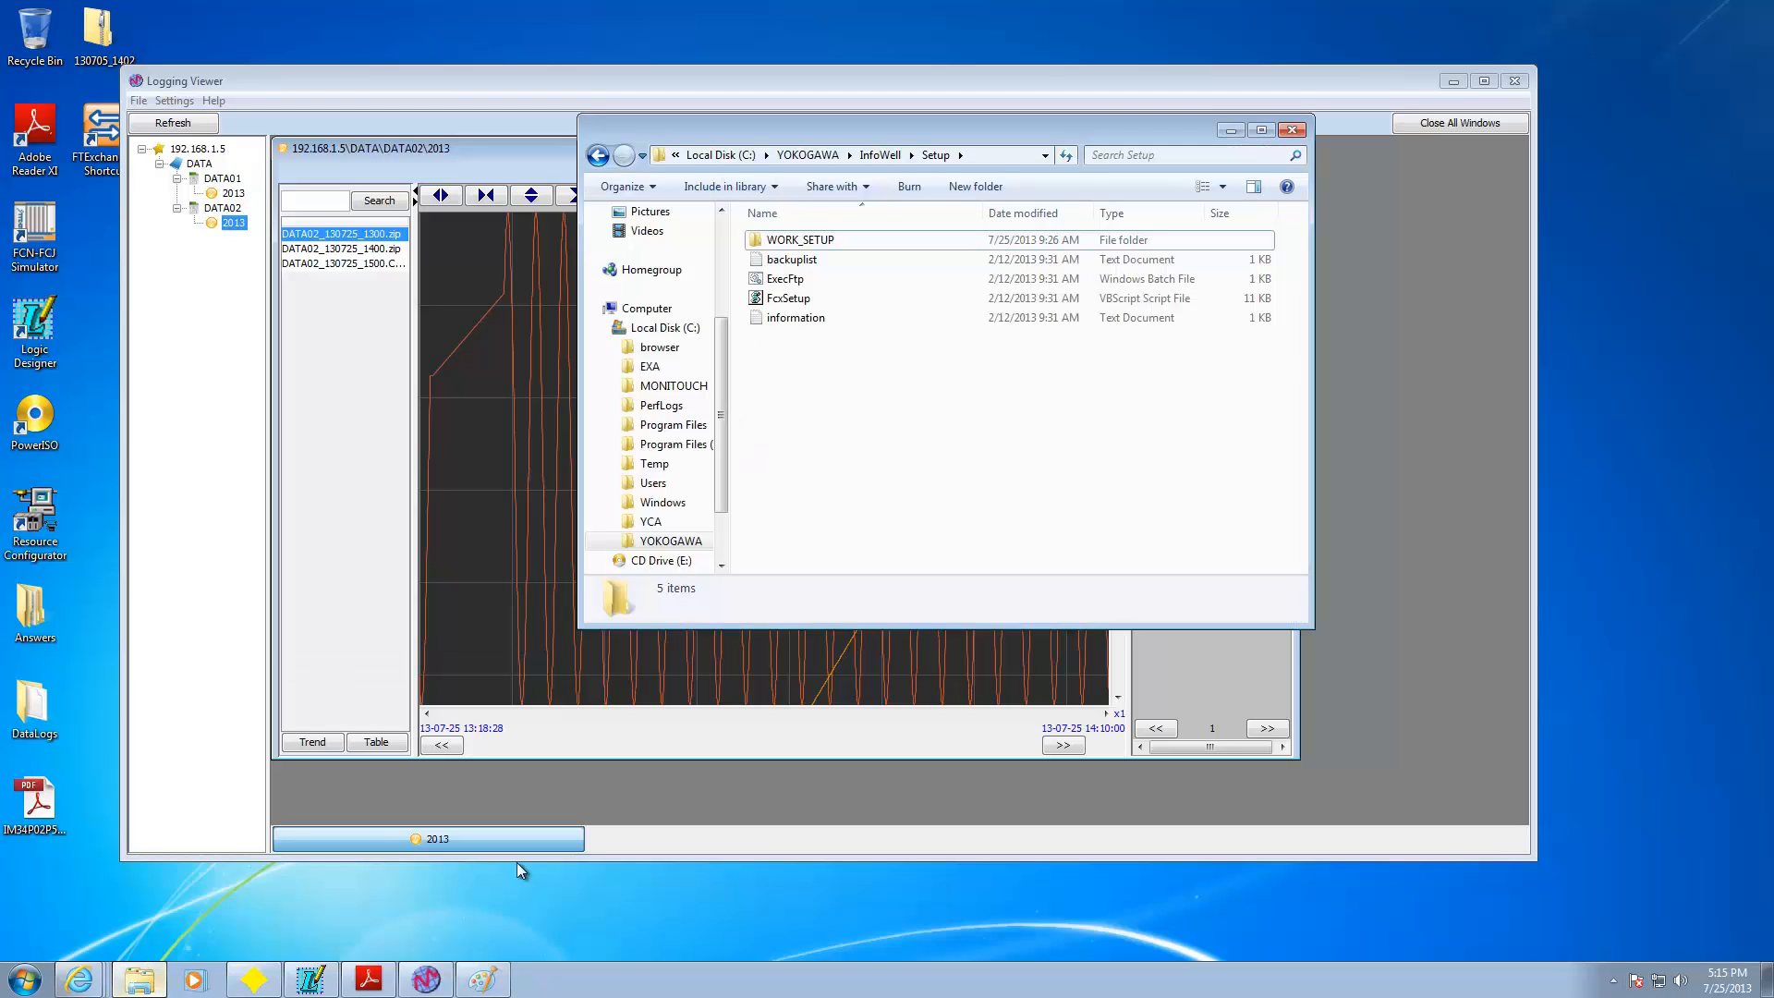
left_click(983, 156)
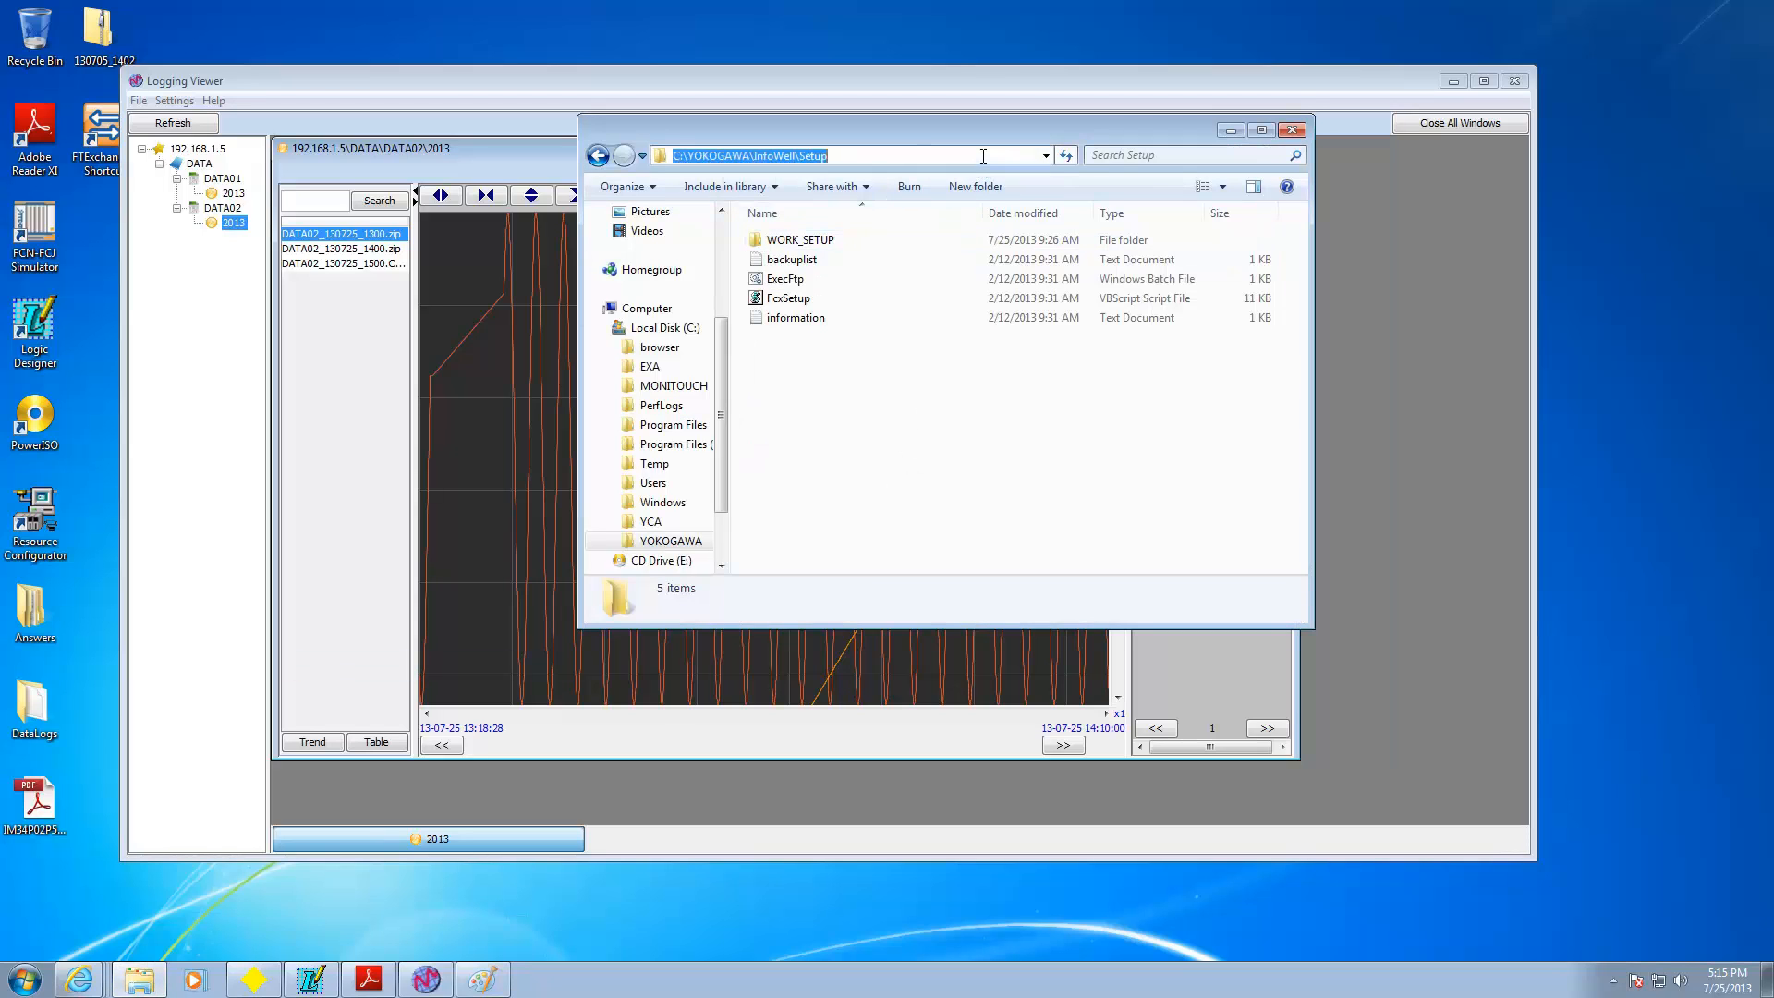
type("ftp://192.168")
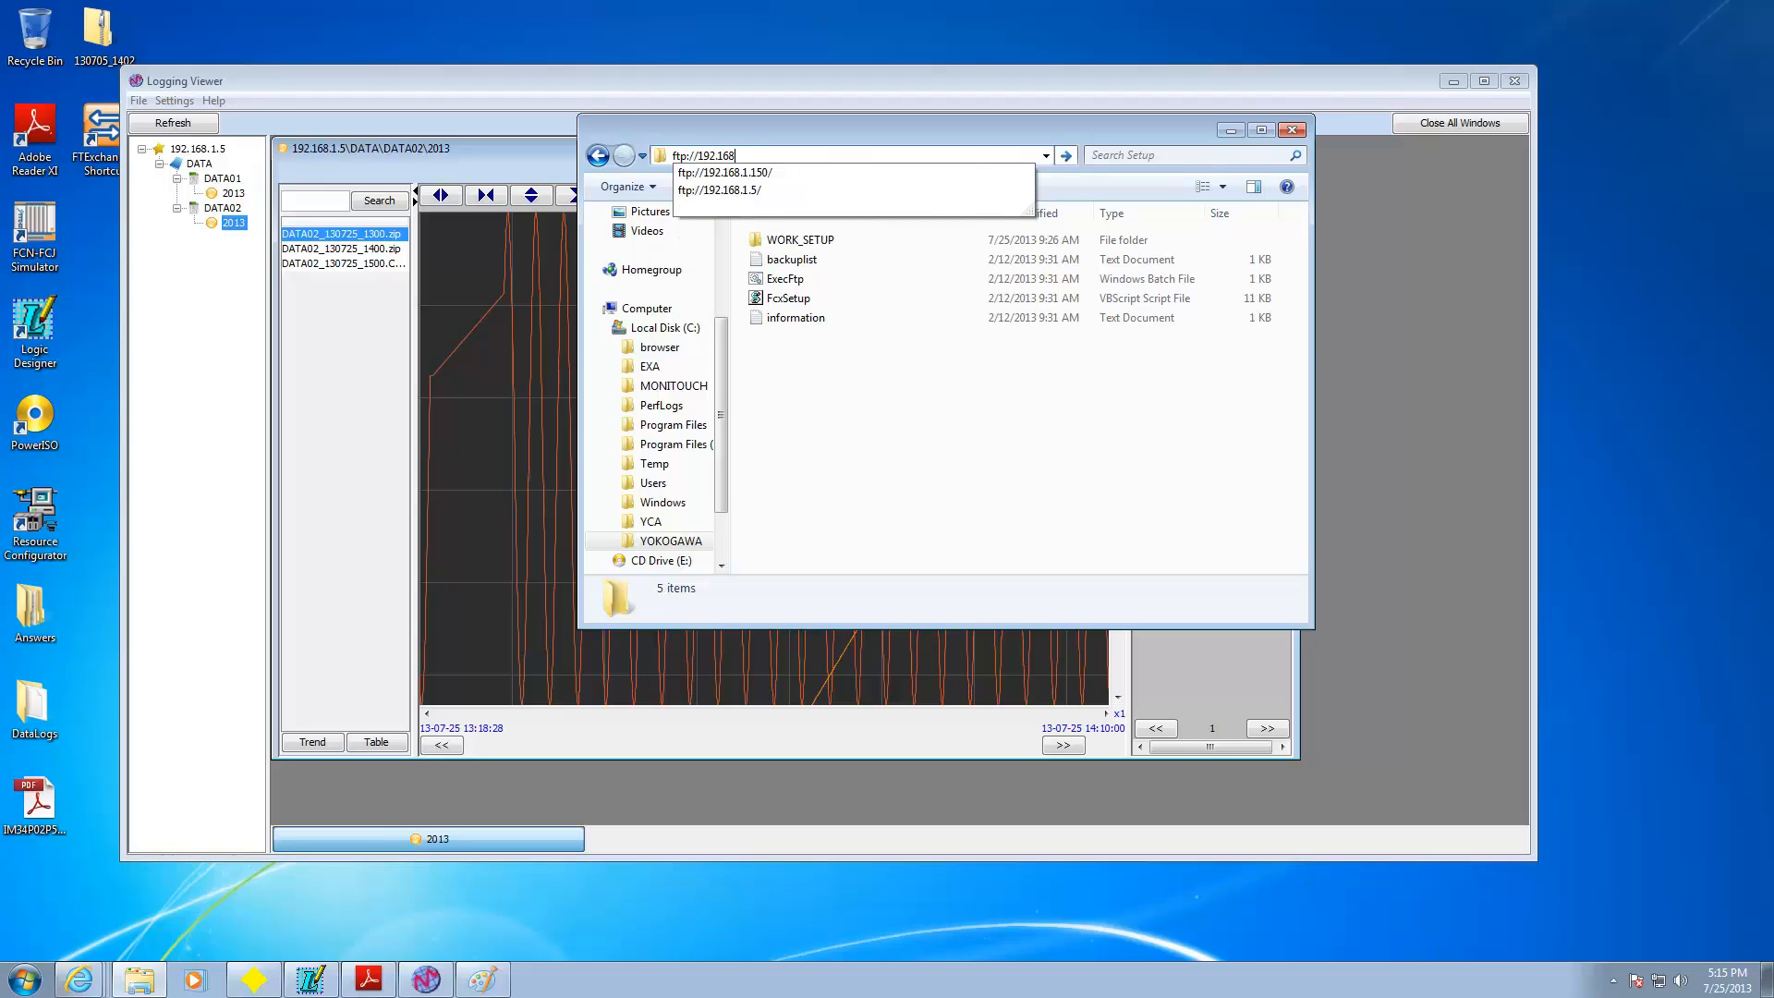
type(".1.5")
key("Return")
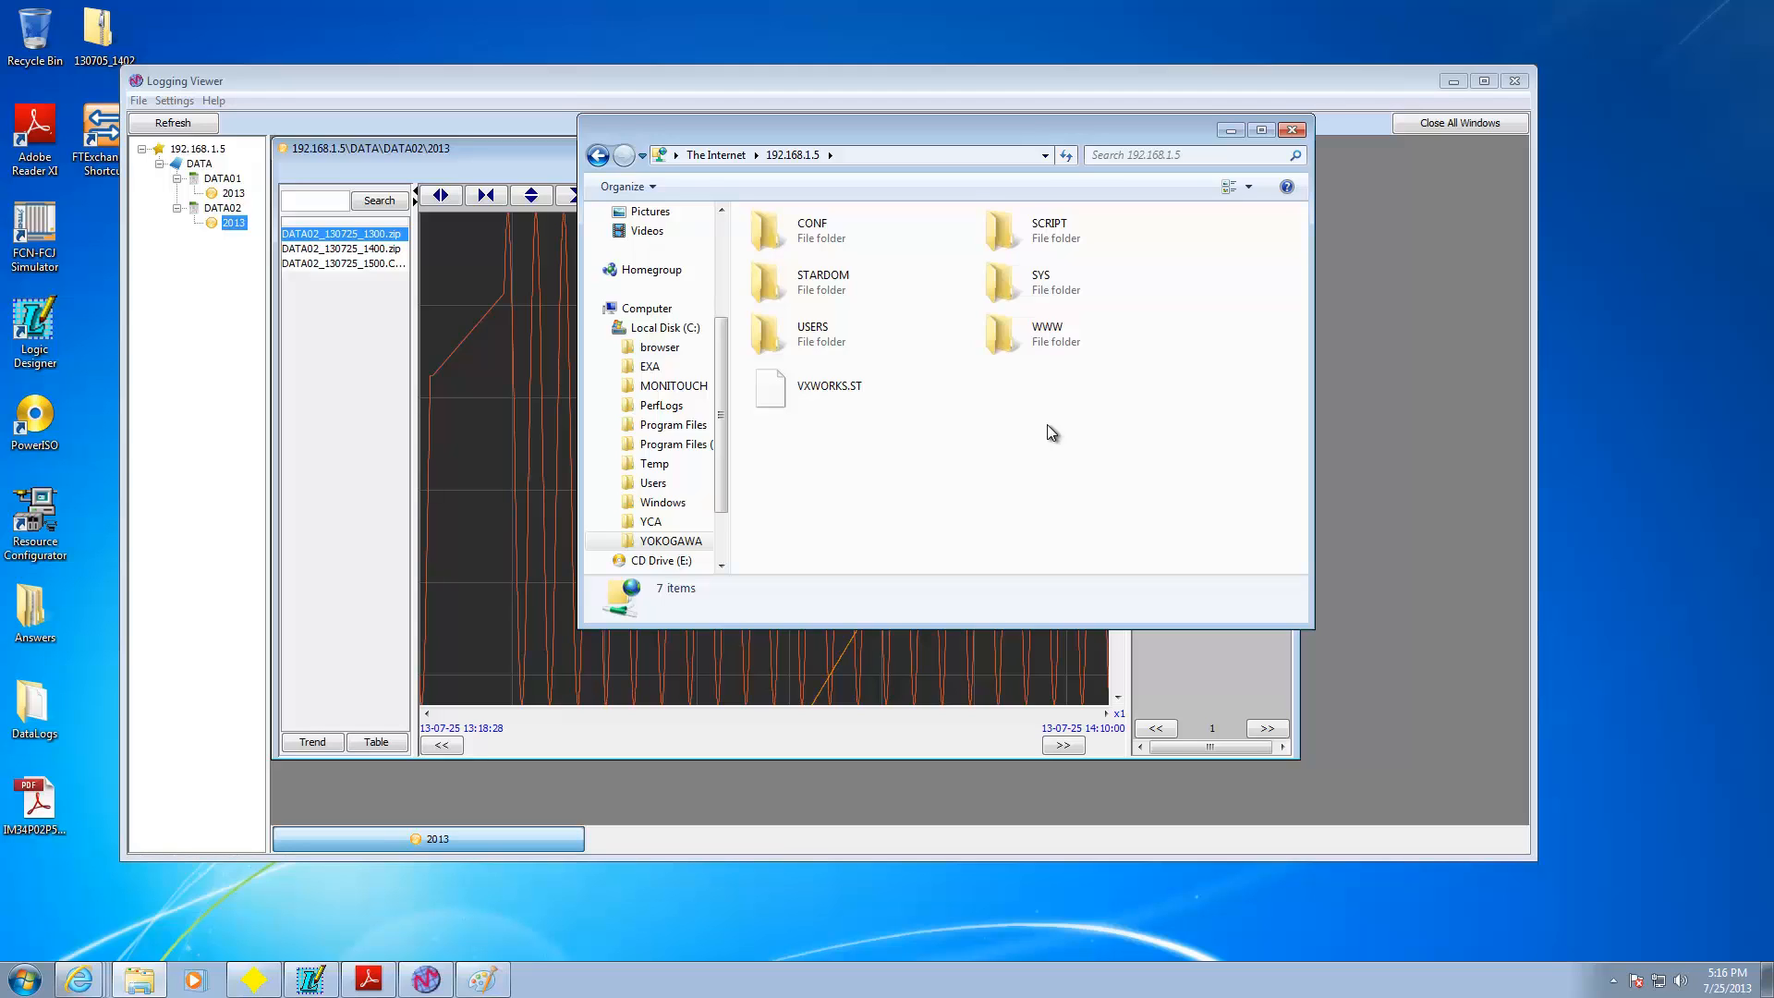
- Open the DATA01 folder under USERS/APPF/DLG/DATA on the controller and select all its log files
double_click(796, 335)
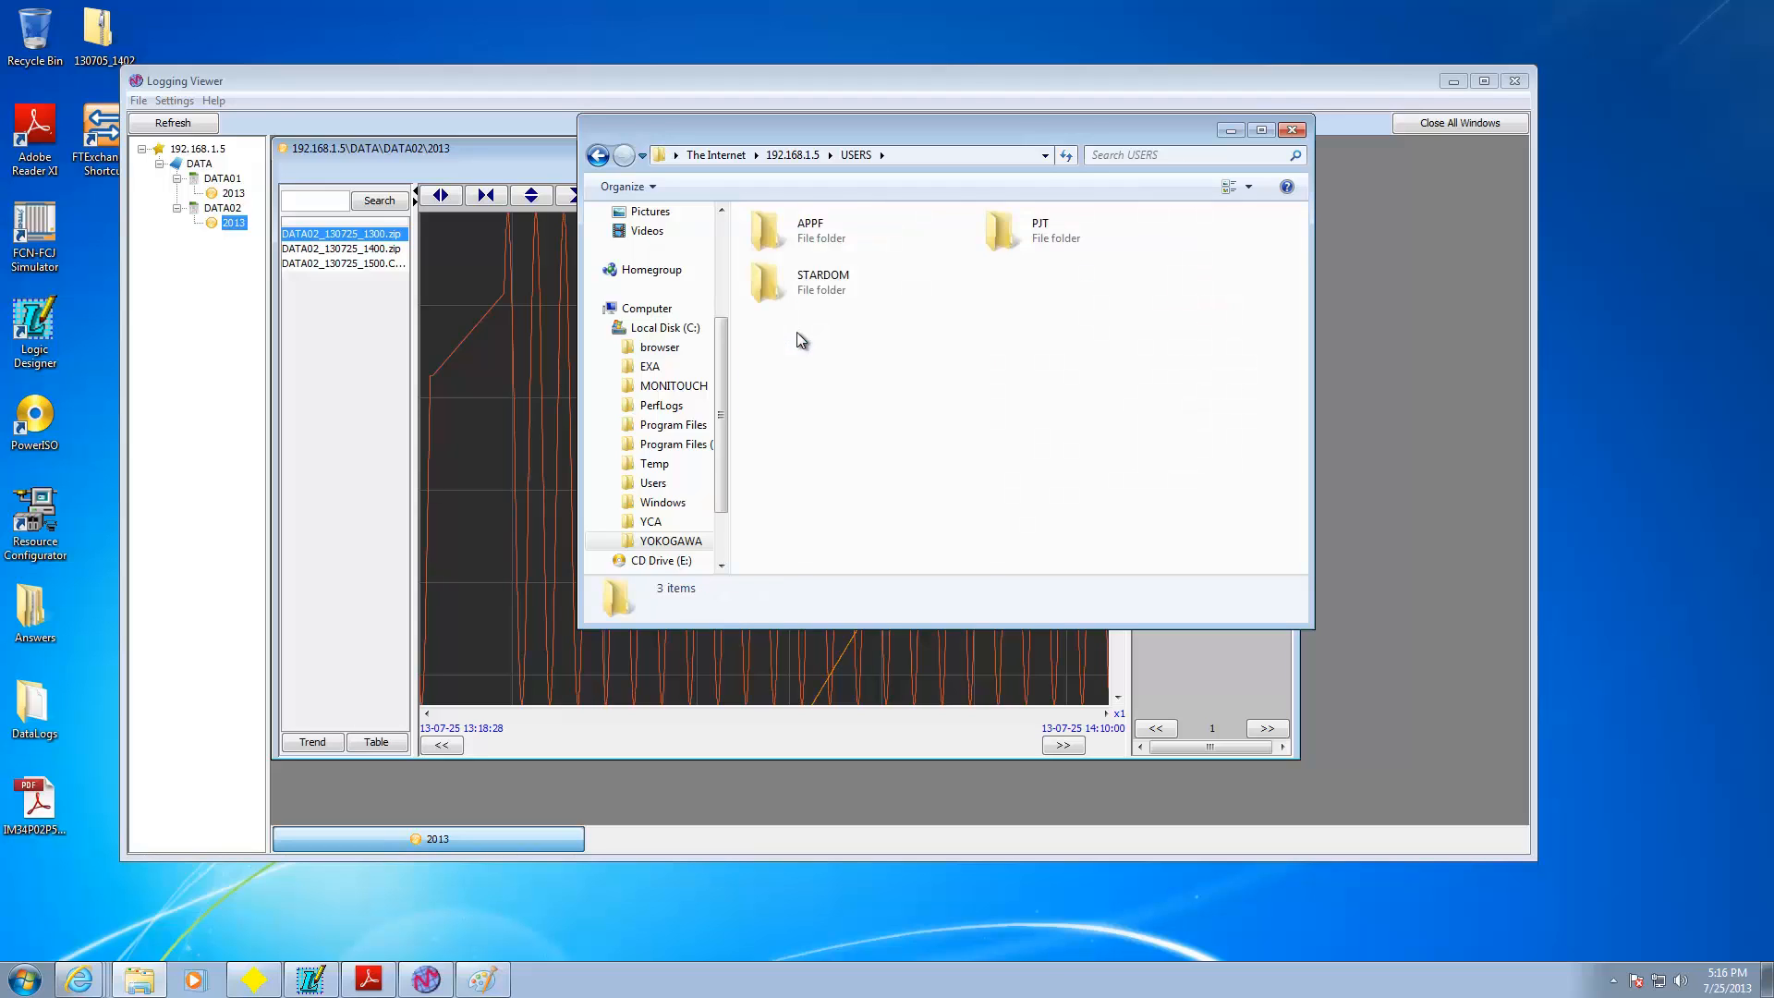
double_click(810, 249)
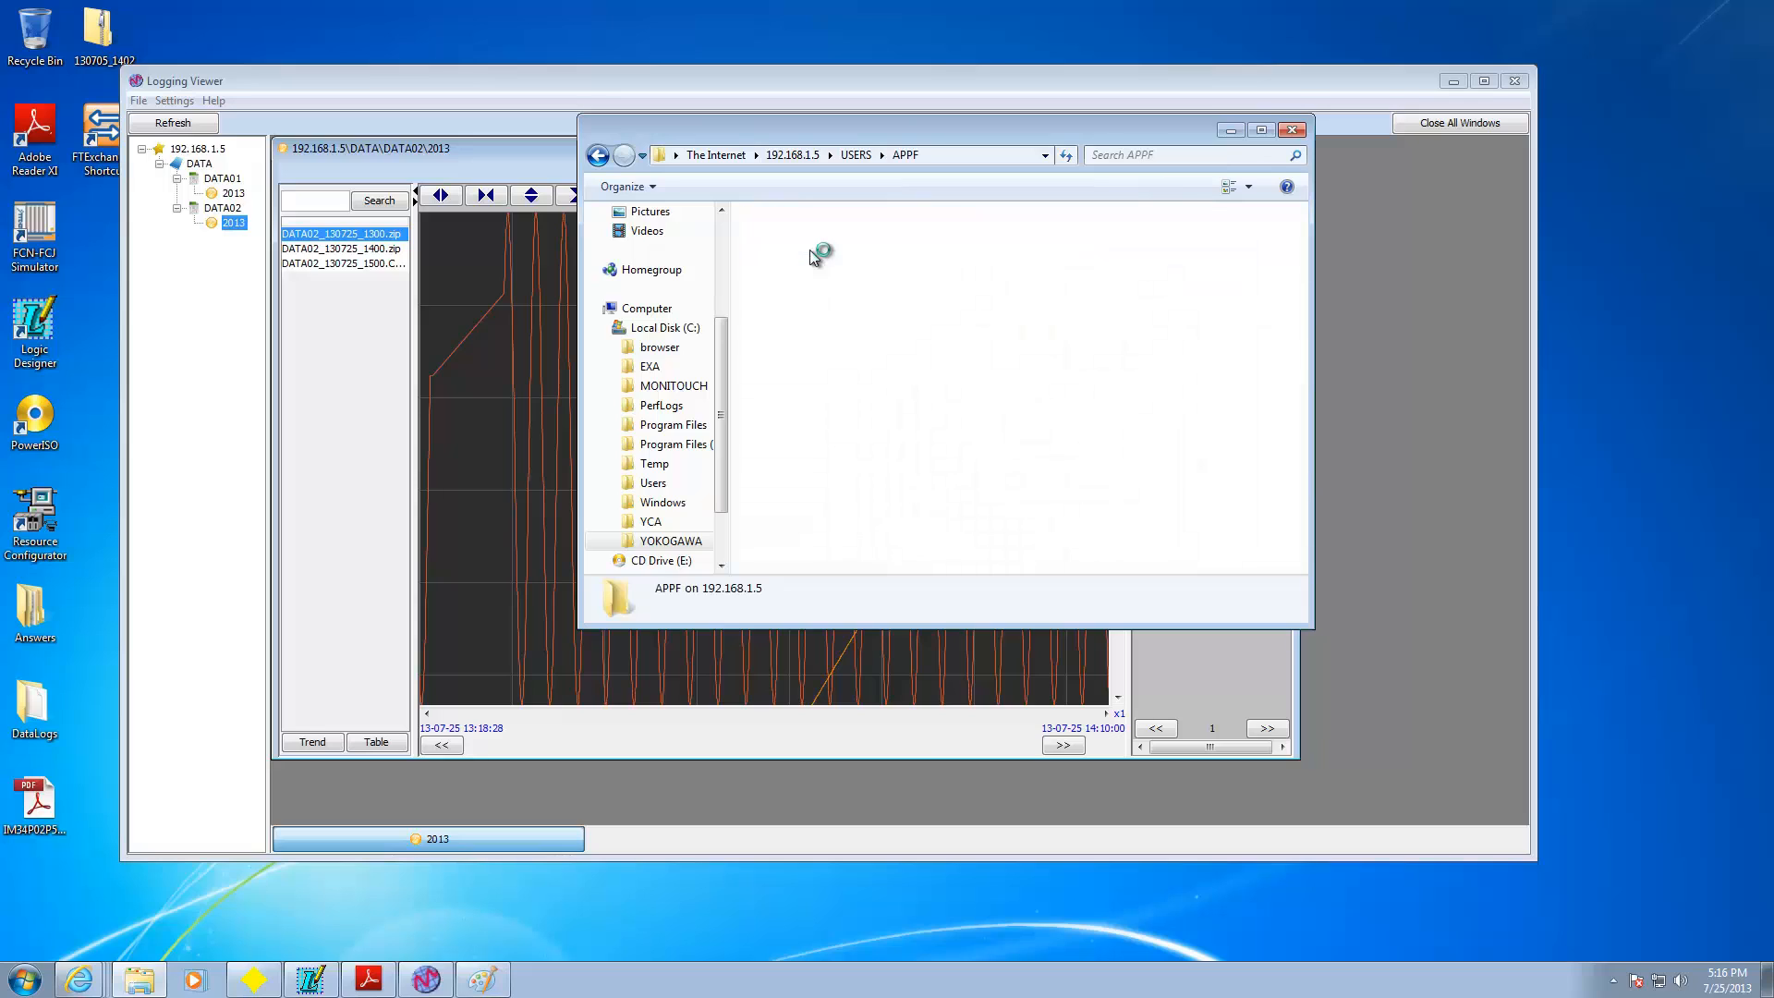
double_click(813, 244)
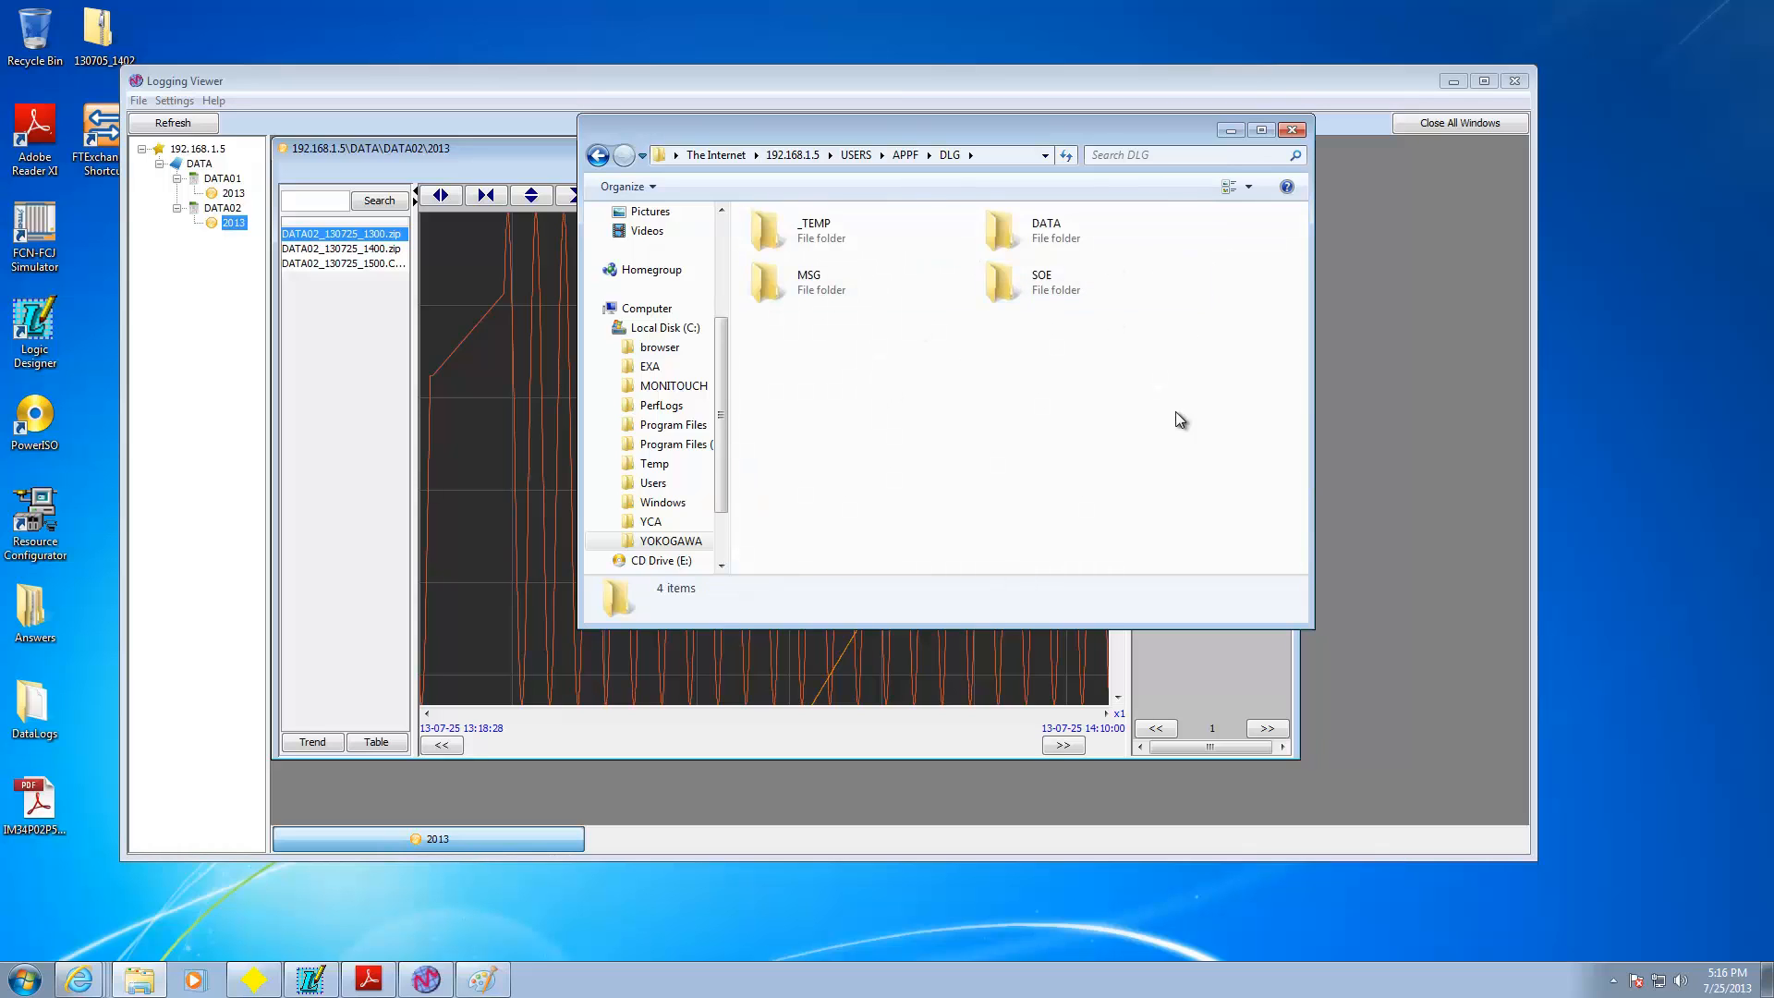
double_click(1073, 227)
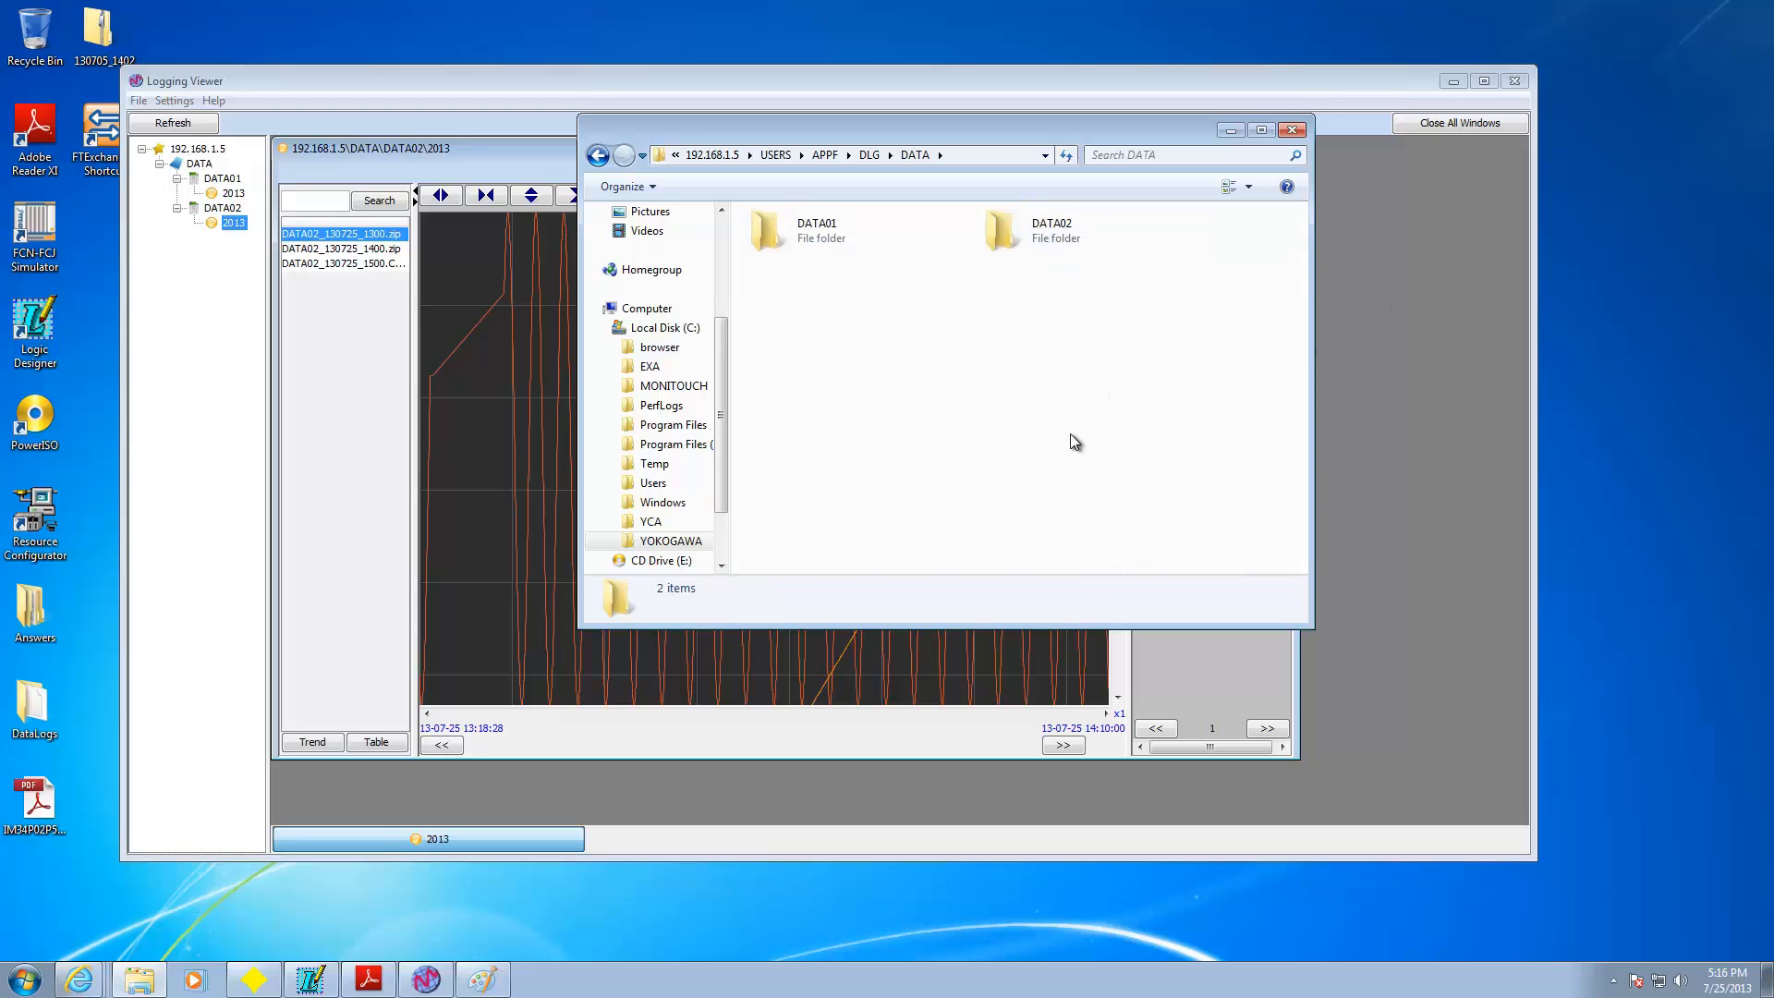
double_click(826, 244)
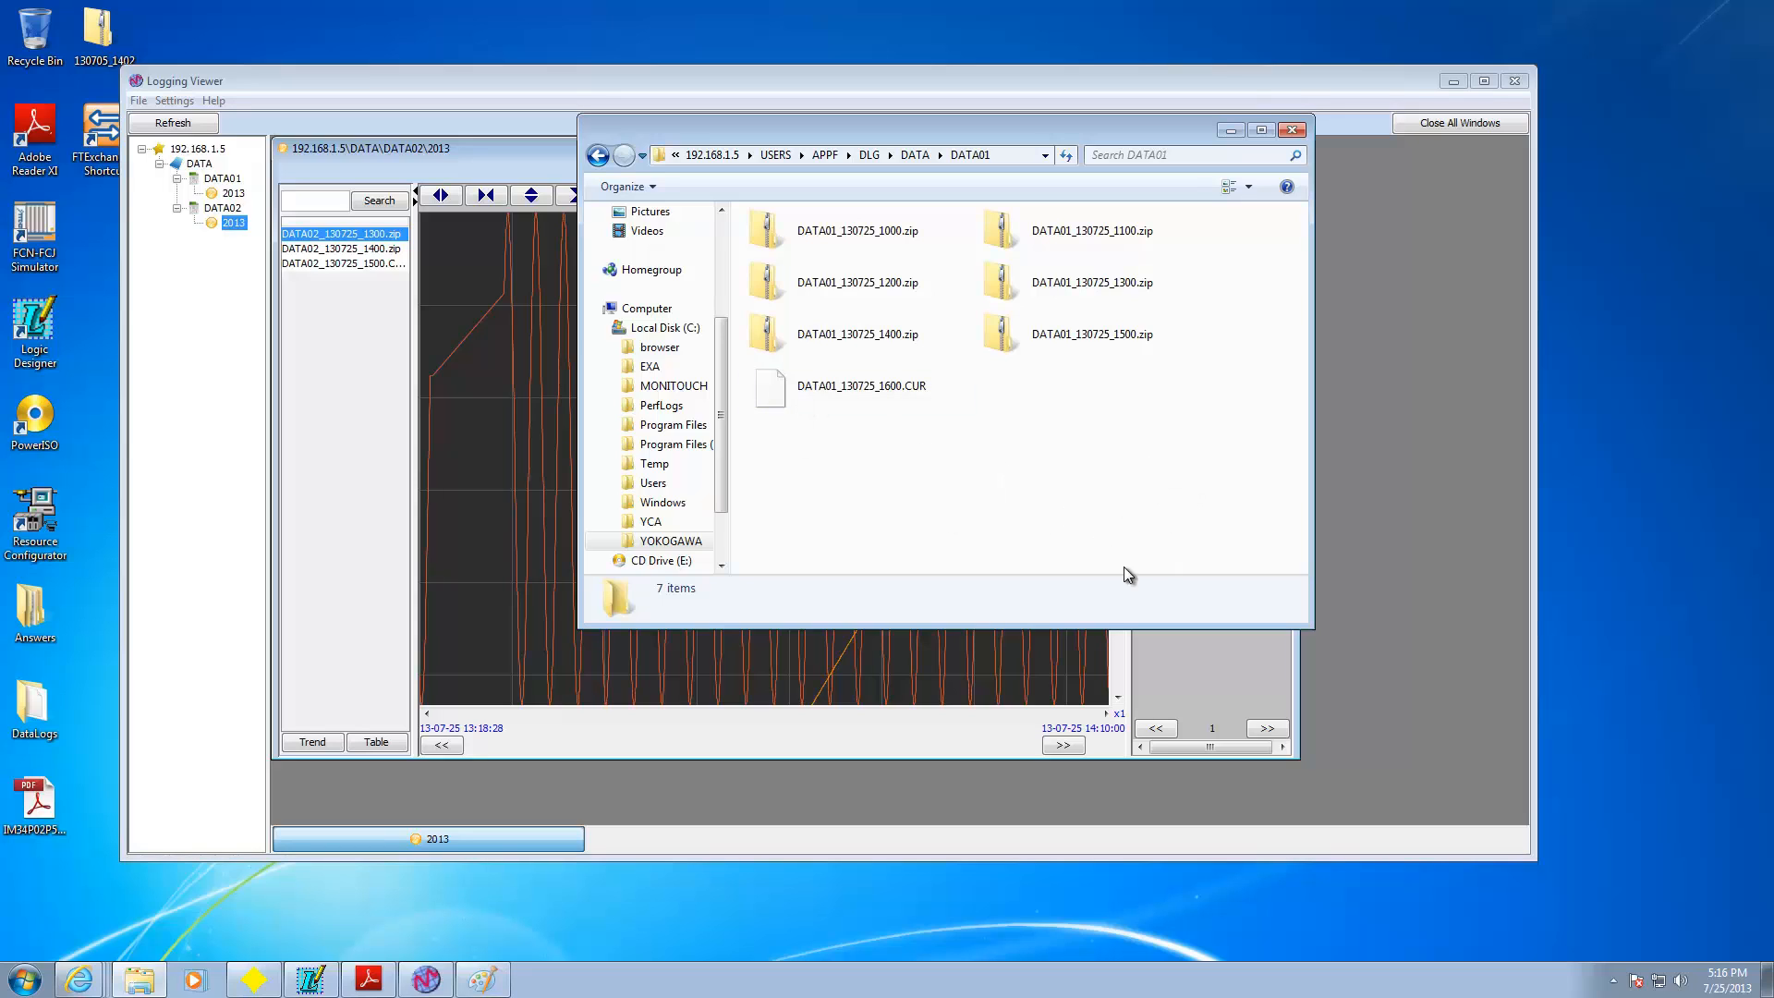
left_click_drag(1102, 413, 767, 222)
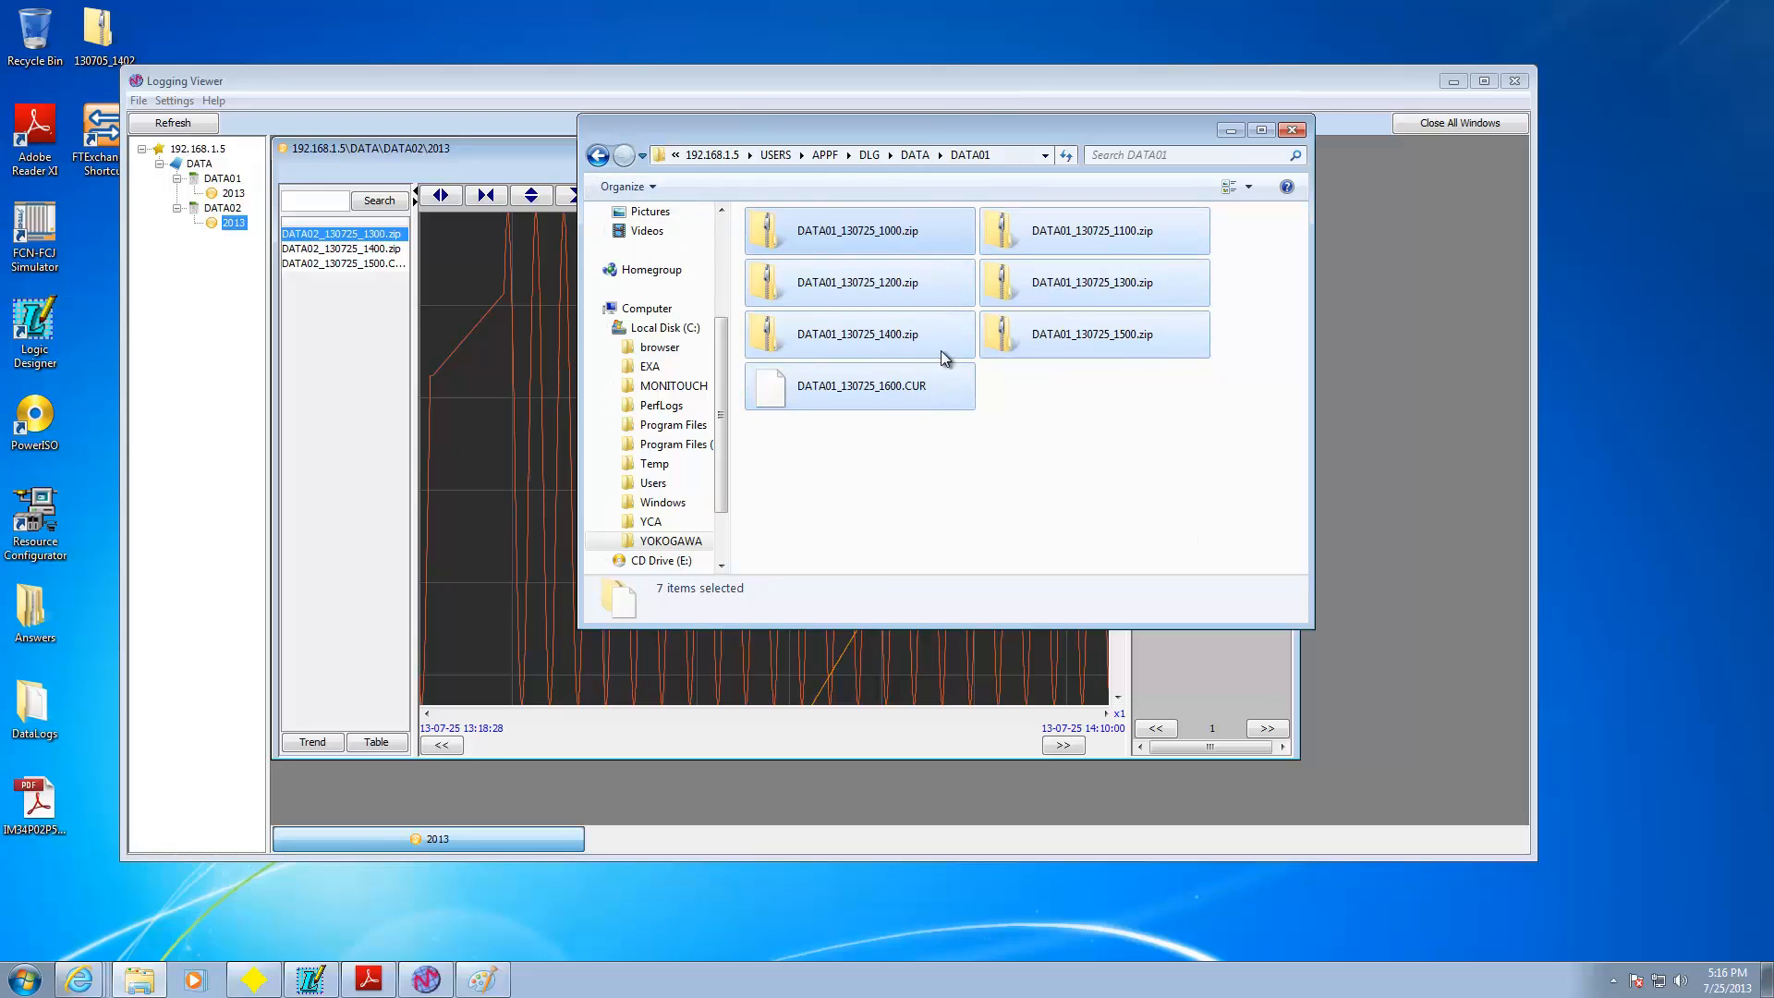
- View the log files in the controller's DATA02 folder and close the Explorer window
left_click(597, 155)
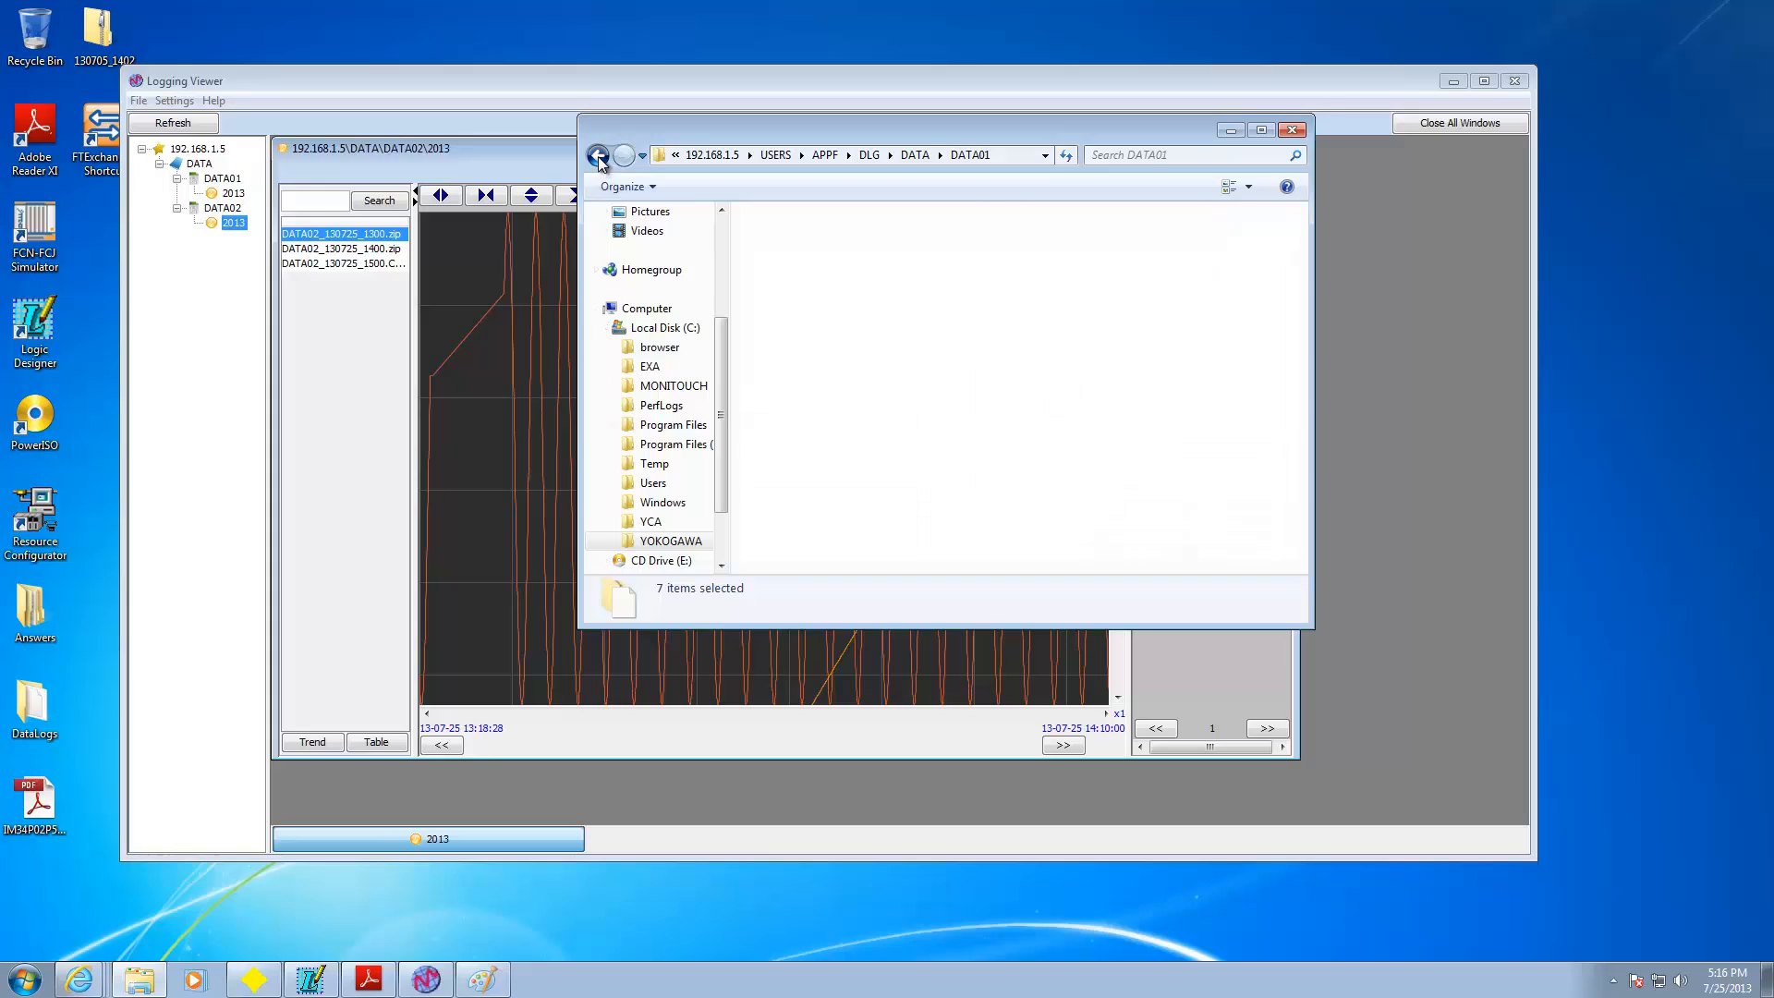
double_click(1056, 246)
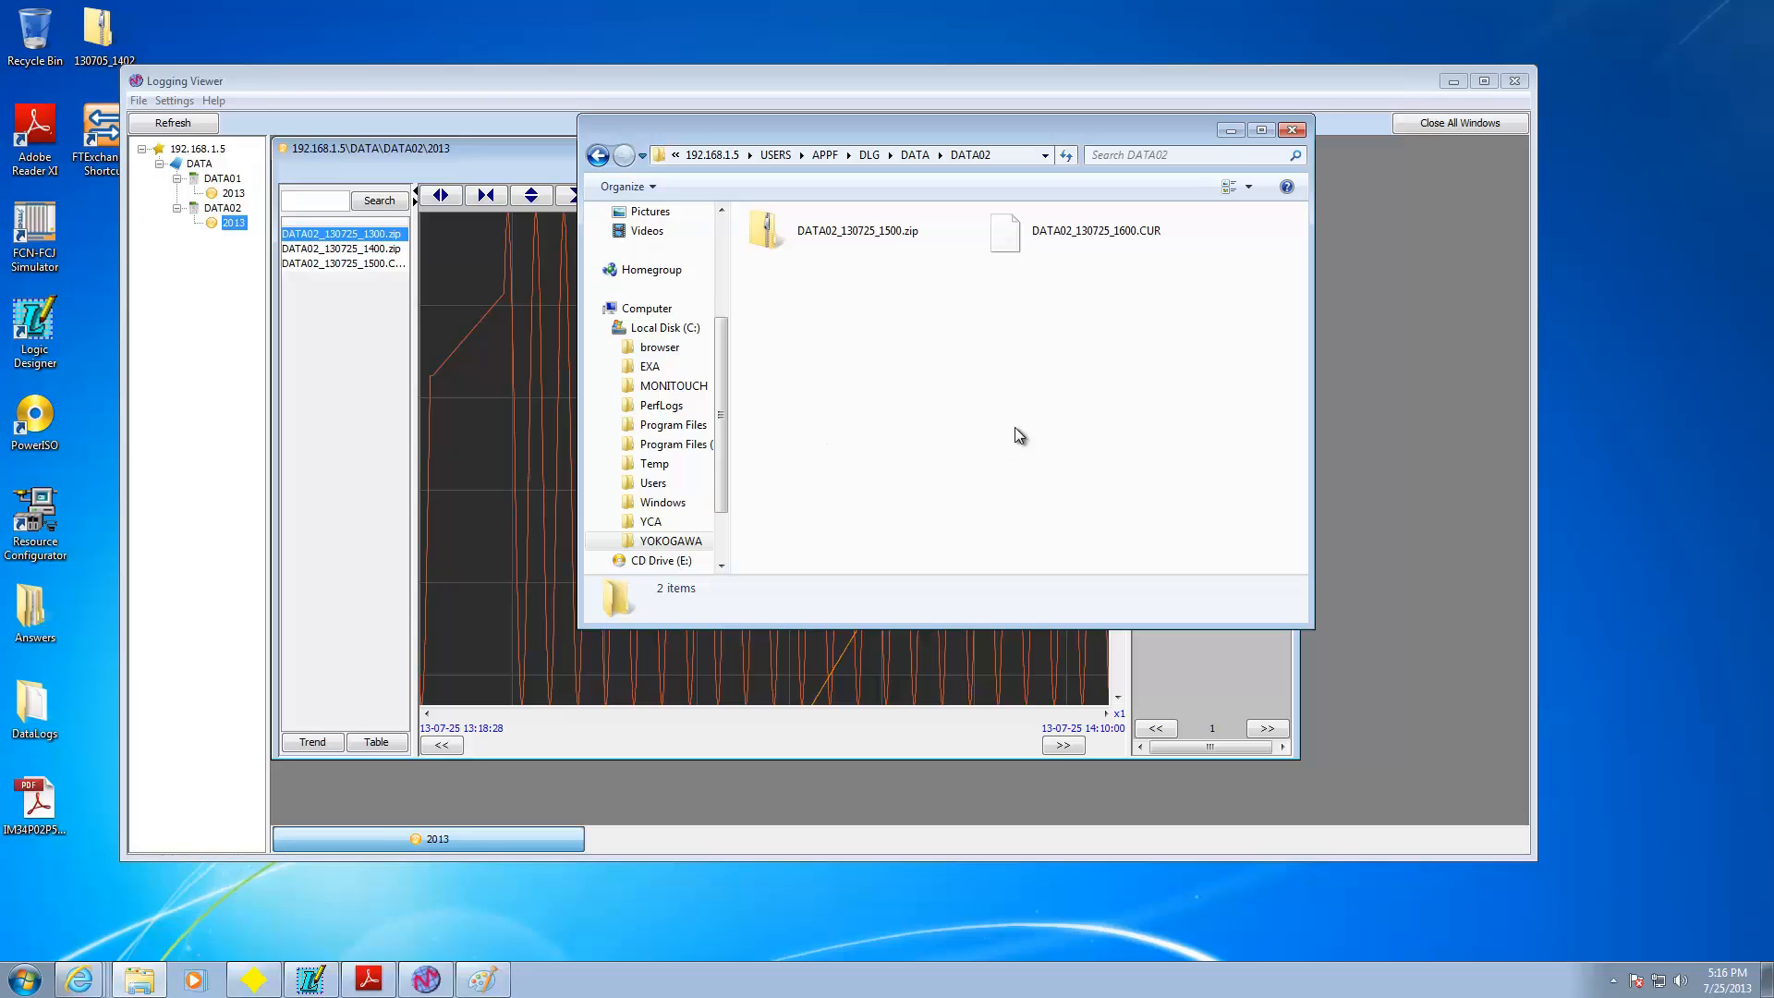
left_click(1297, 130)
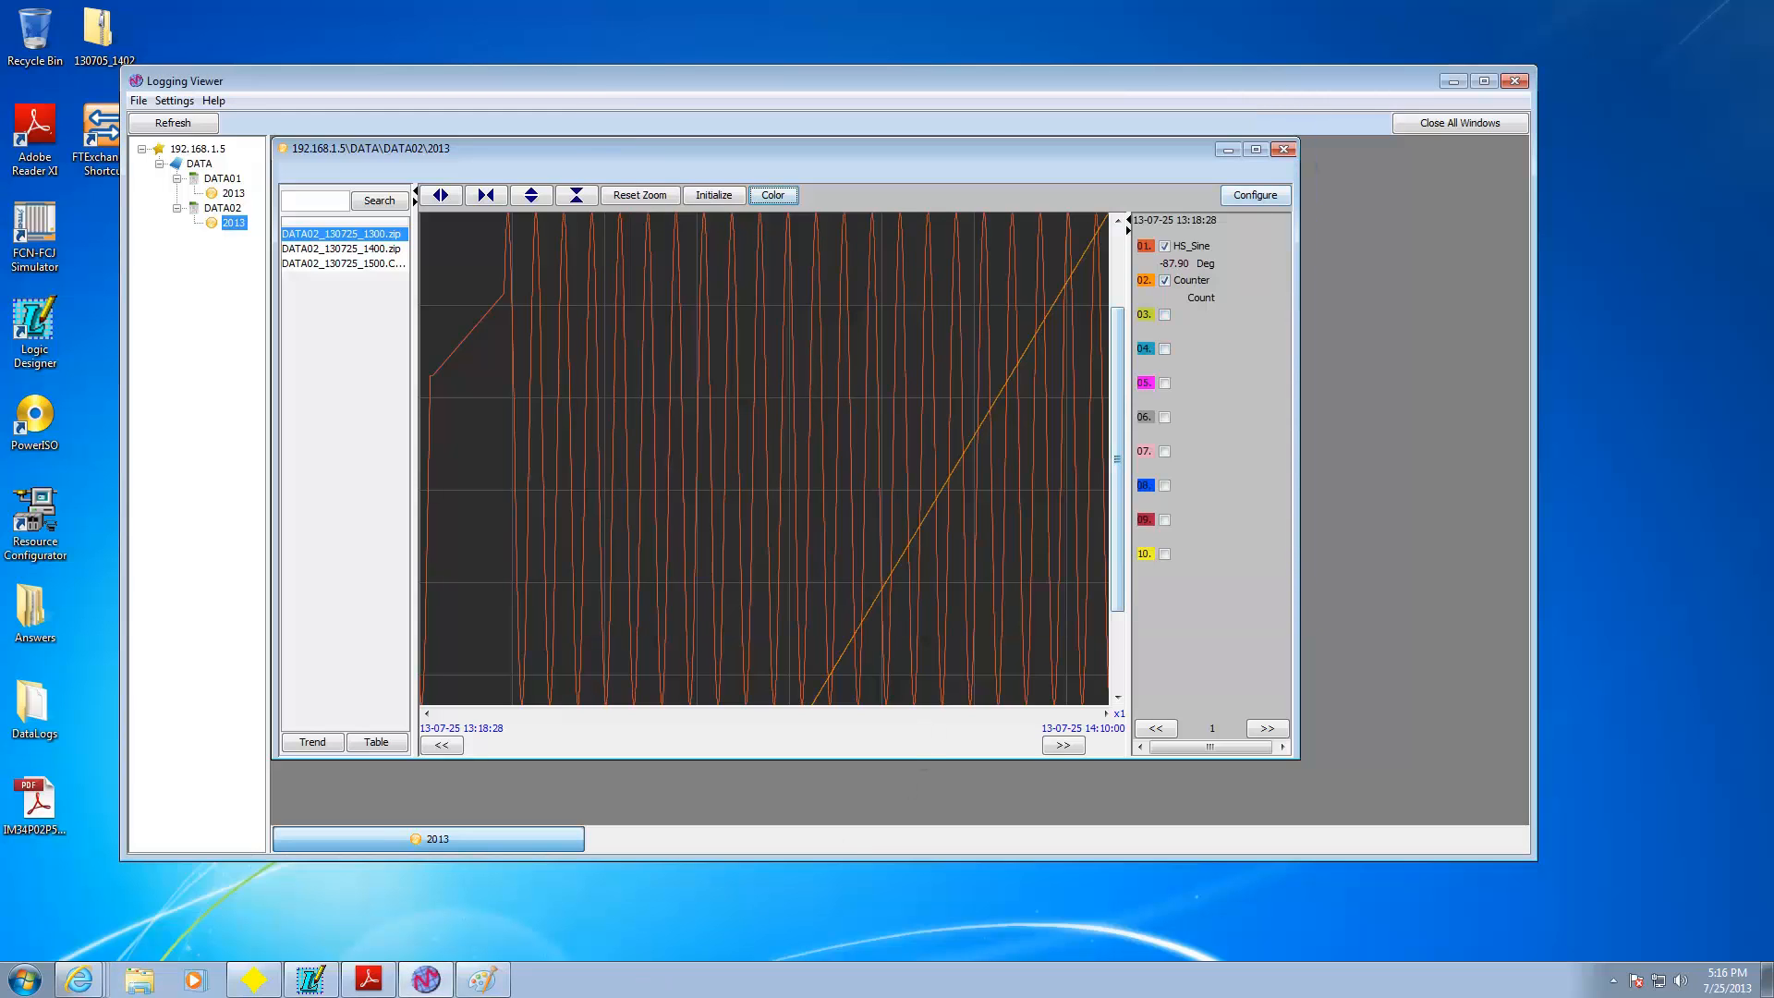
- Locate the Logging Viewer under YOKOGAWA InfoWell's Logging Portfolio in the installed programs and close the viewer's open DATA02 2013 log window
left_click(25, 980)
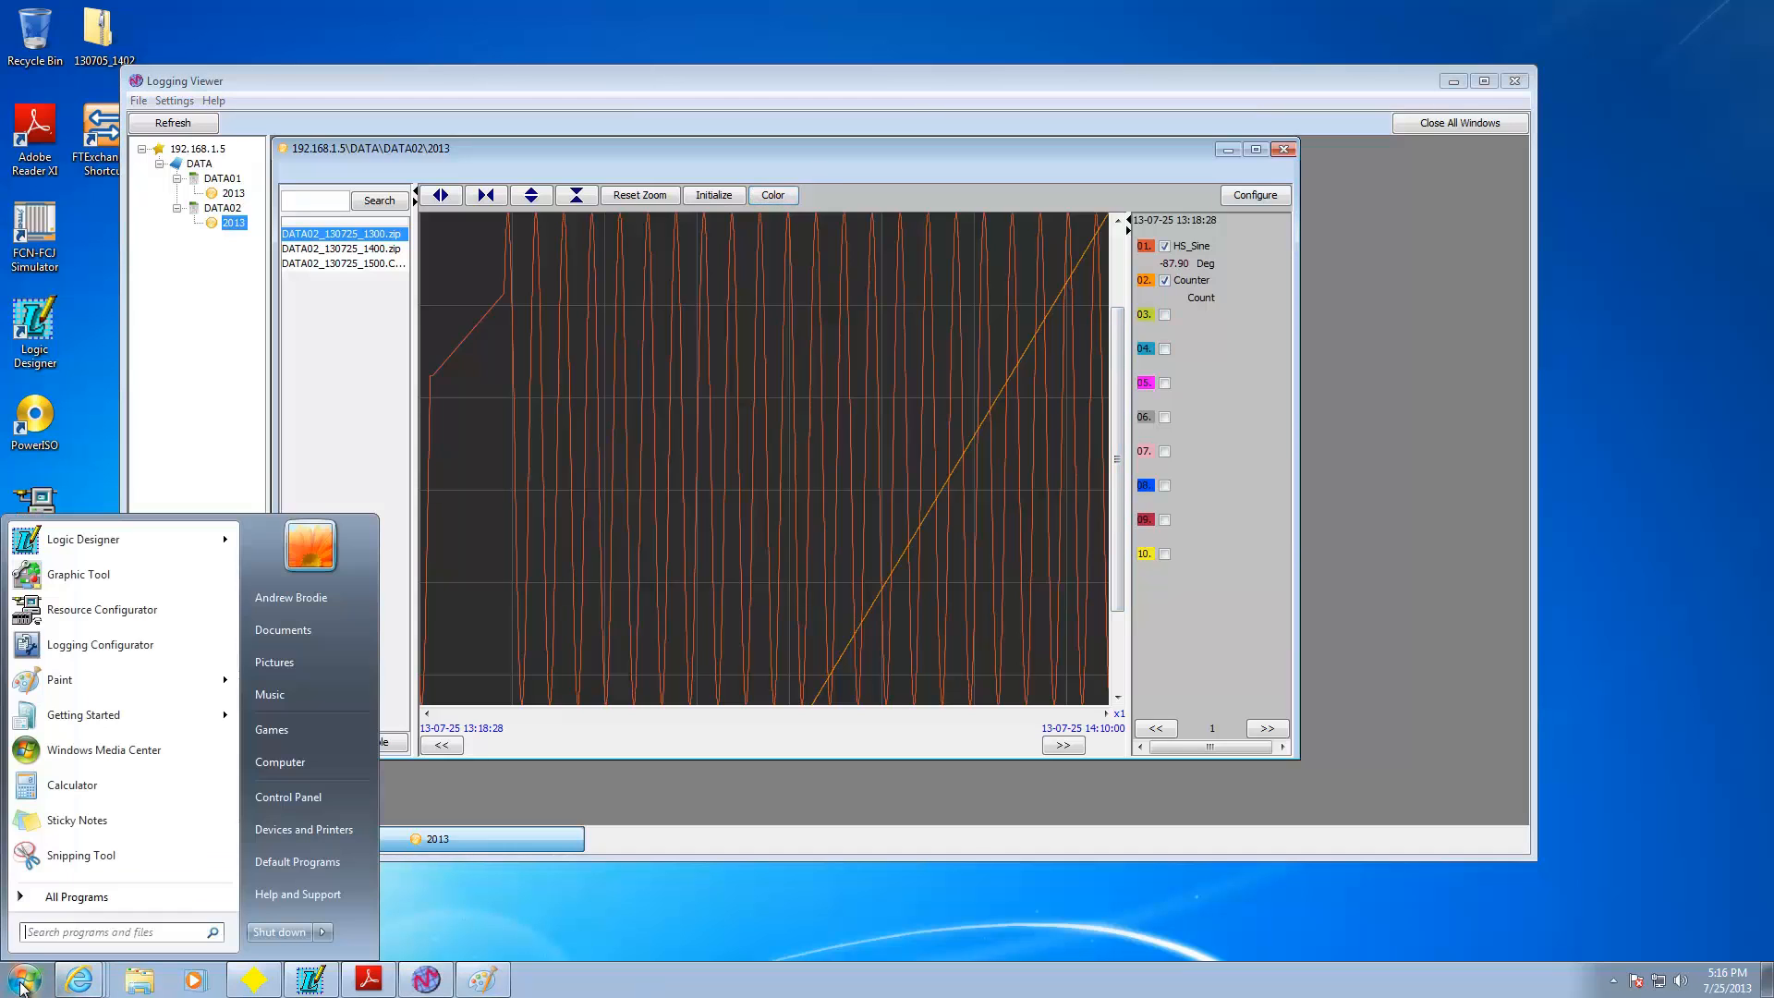
left_click(58, 898)
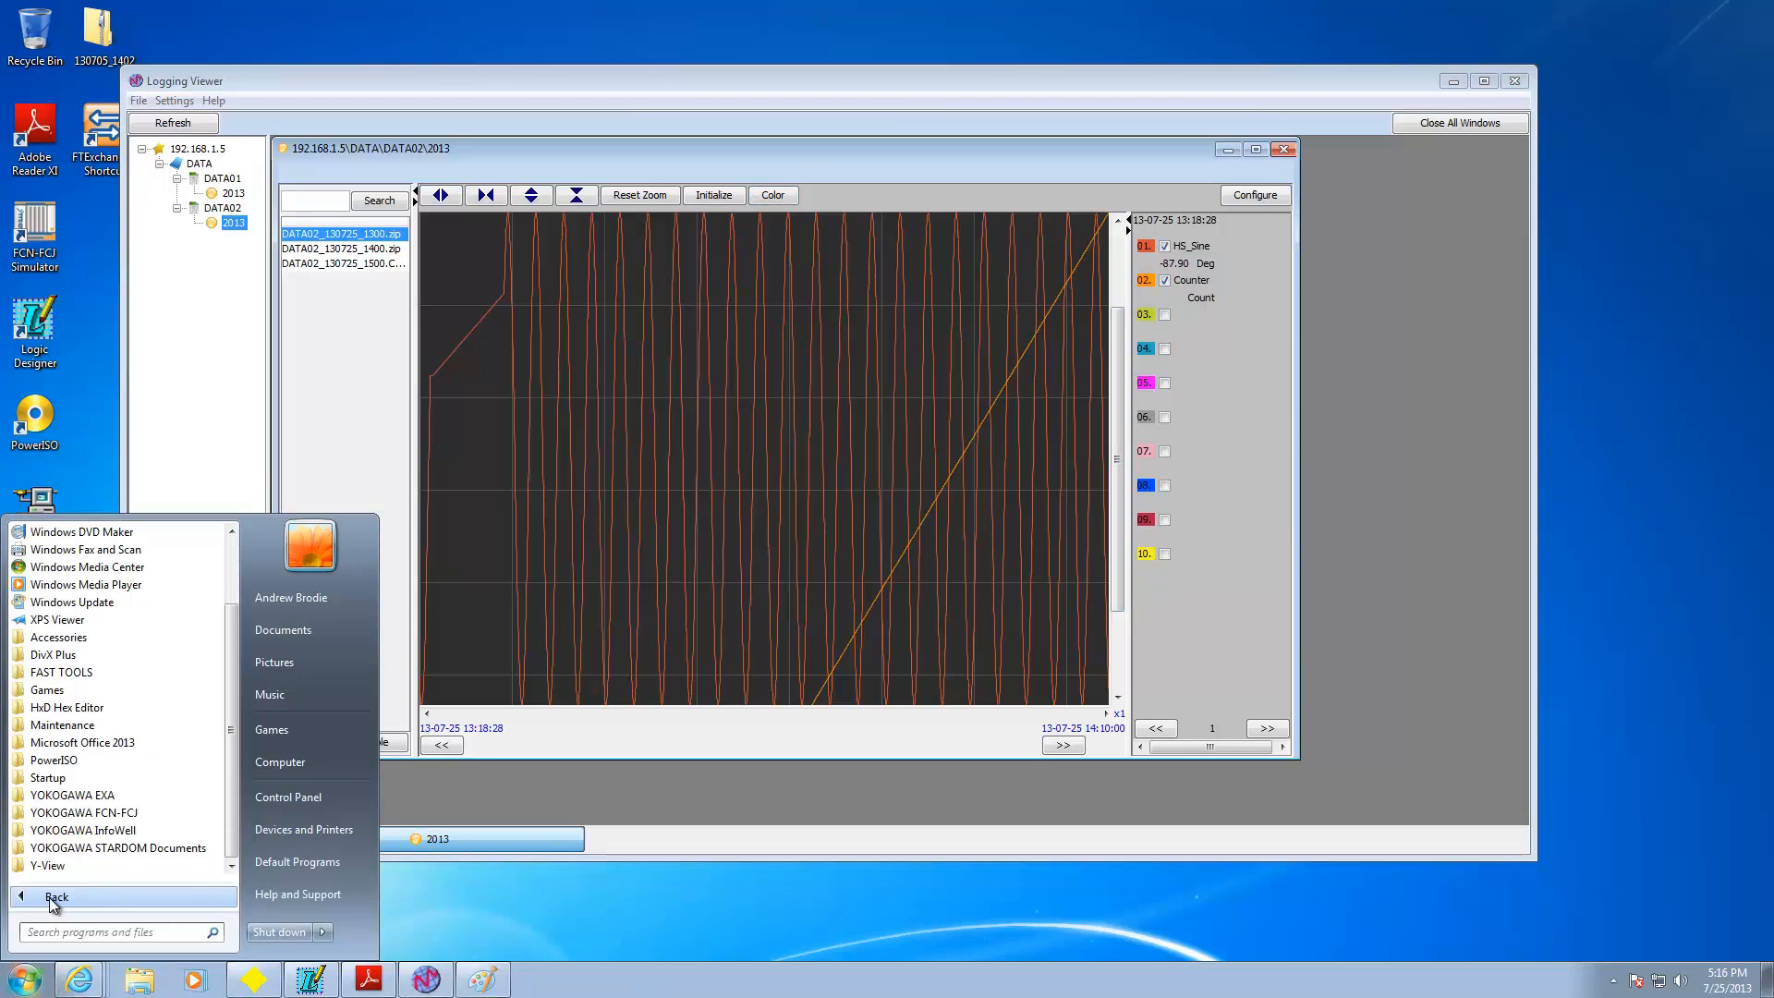
left_click(120, 829)
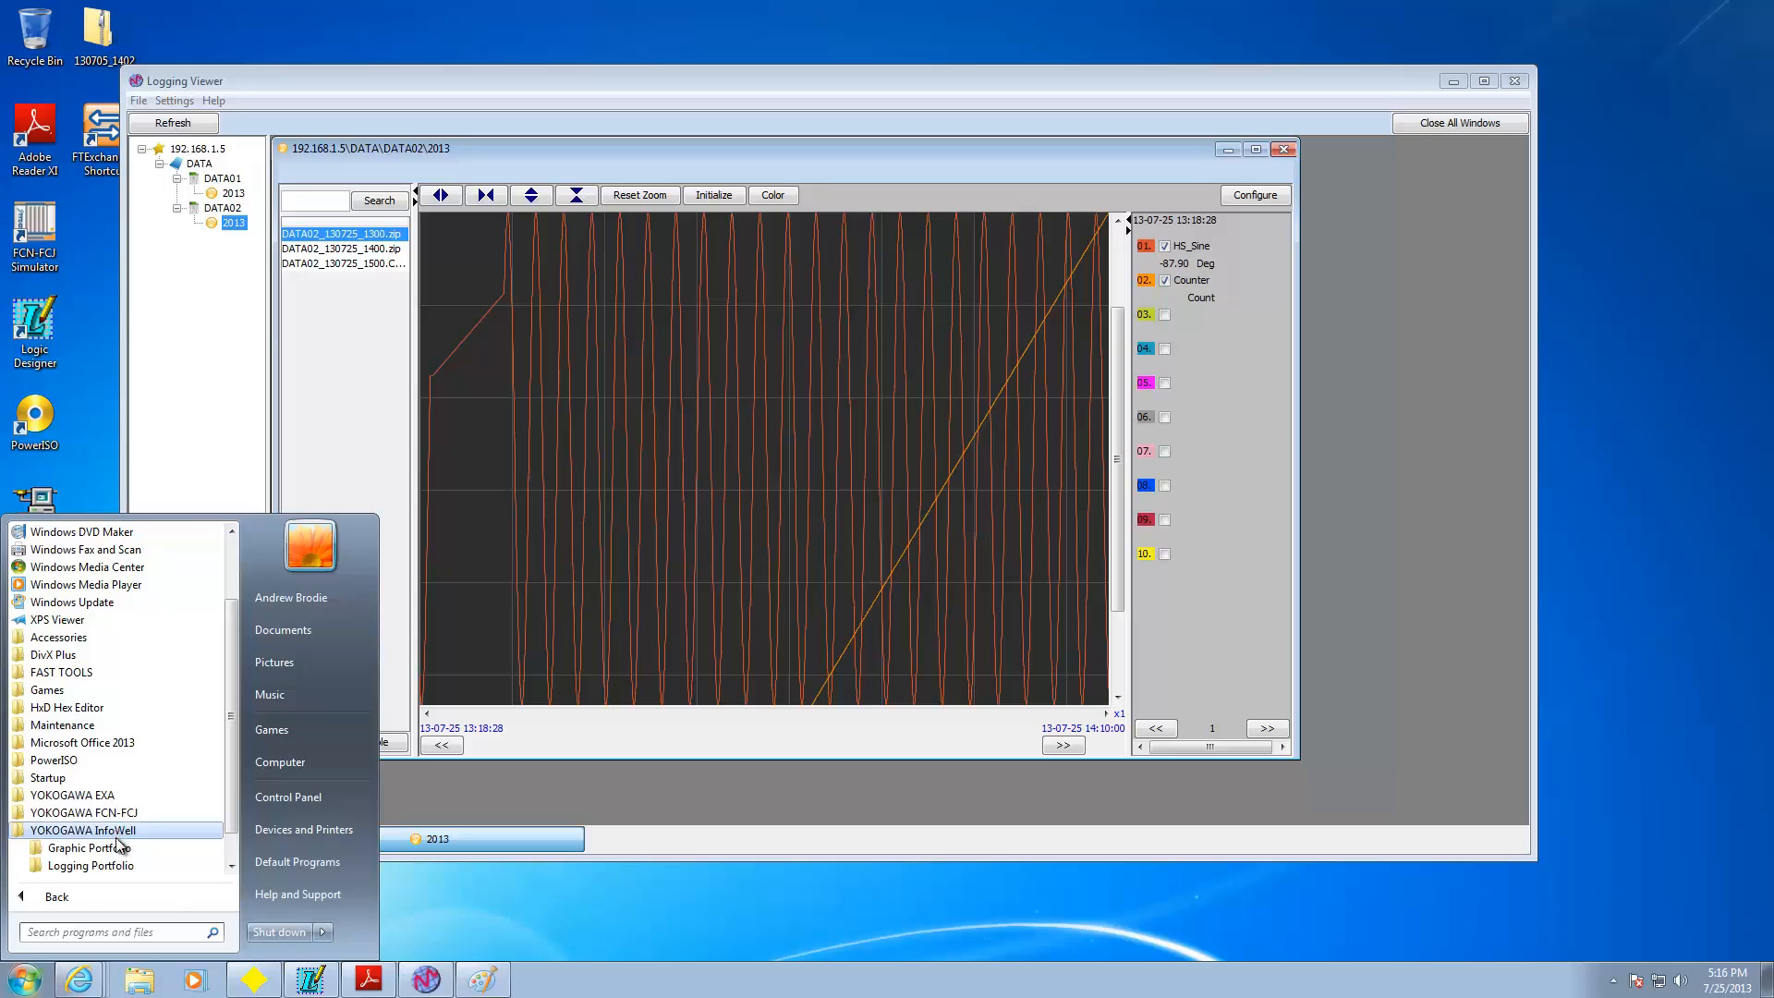
left_click(120, 865)
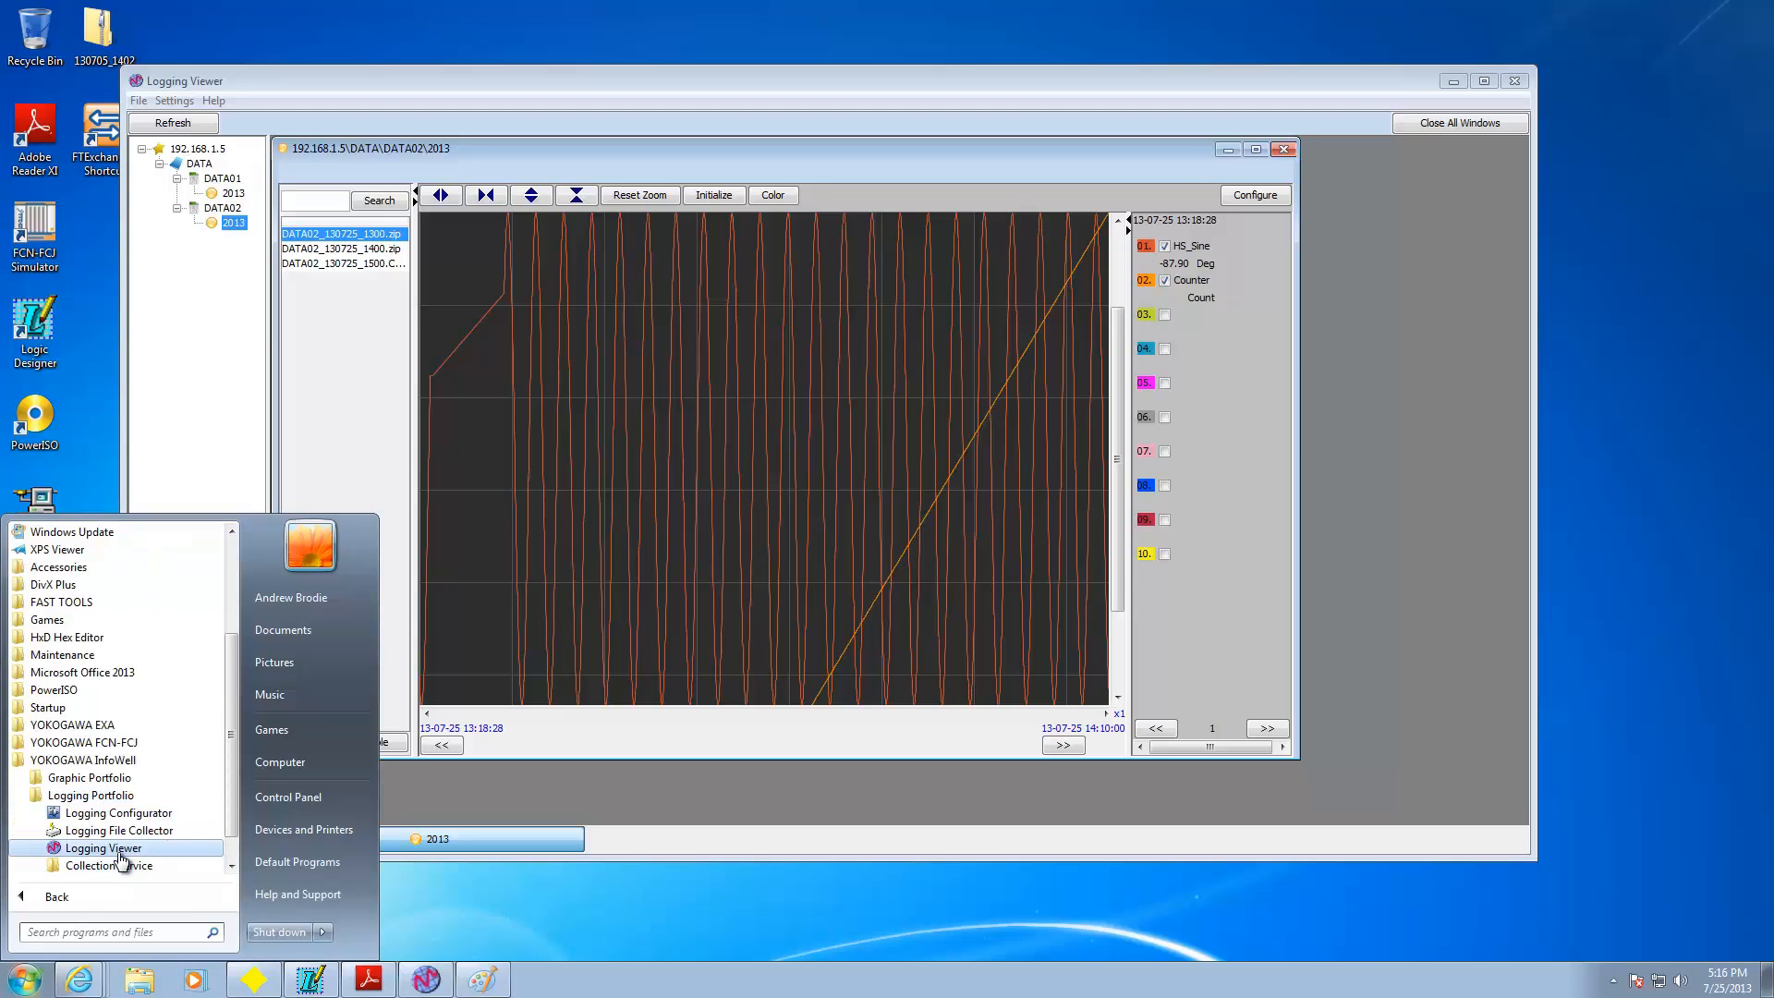
left_click(1021, 133)
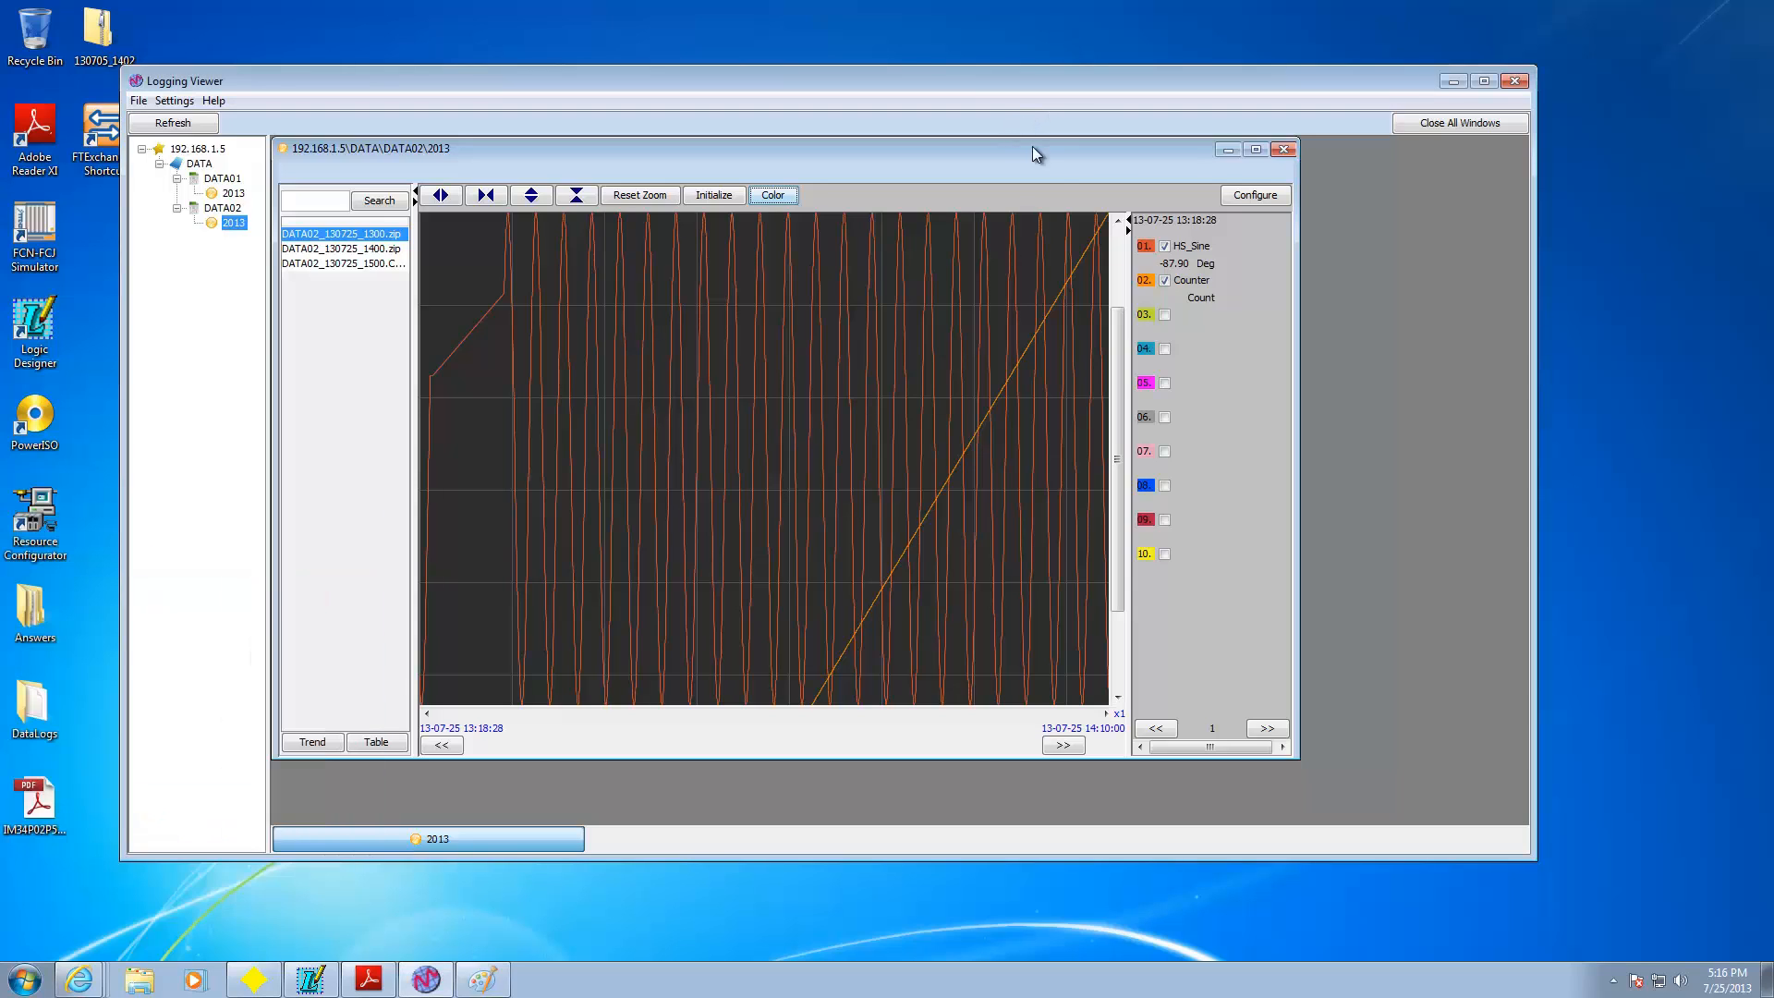
left_click(1284, 149)
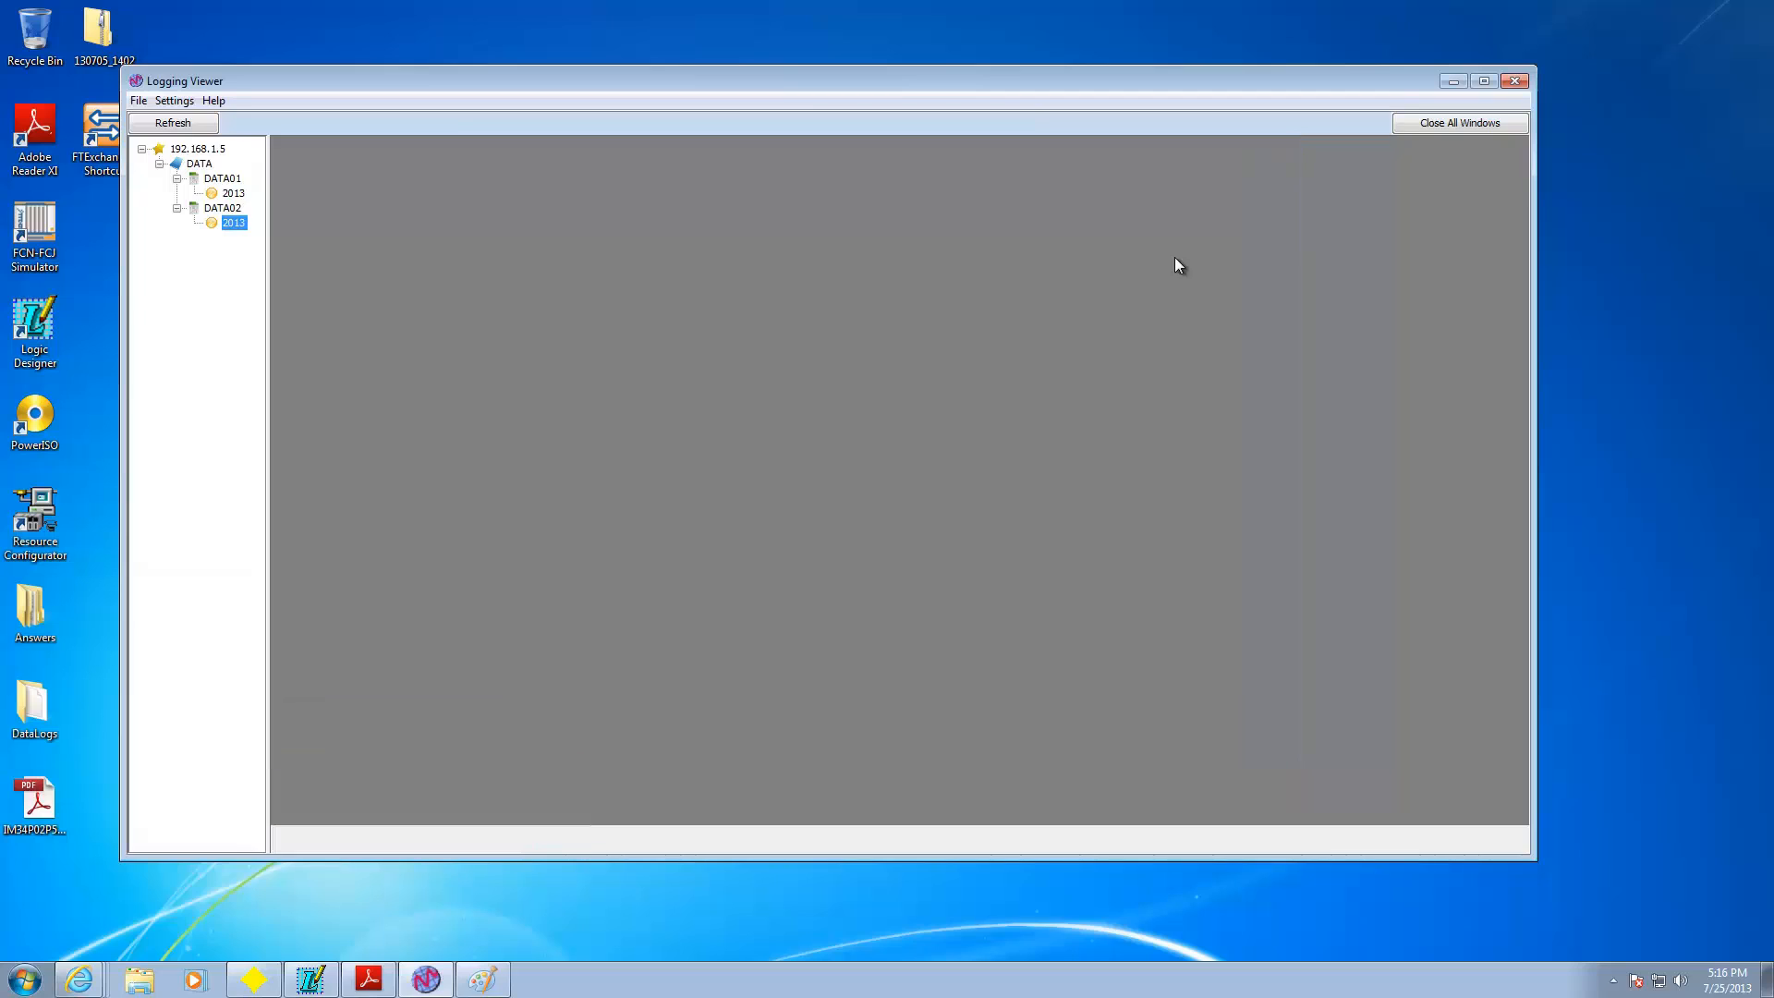
- View the desktop's DataLogs folder in Explorer and in the viewer's data folder selection dialog, without choosing a folder
left_click(139, 99)
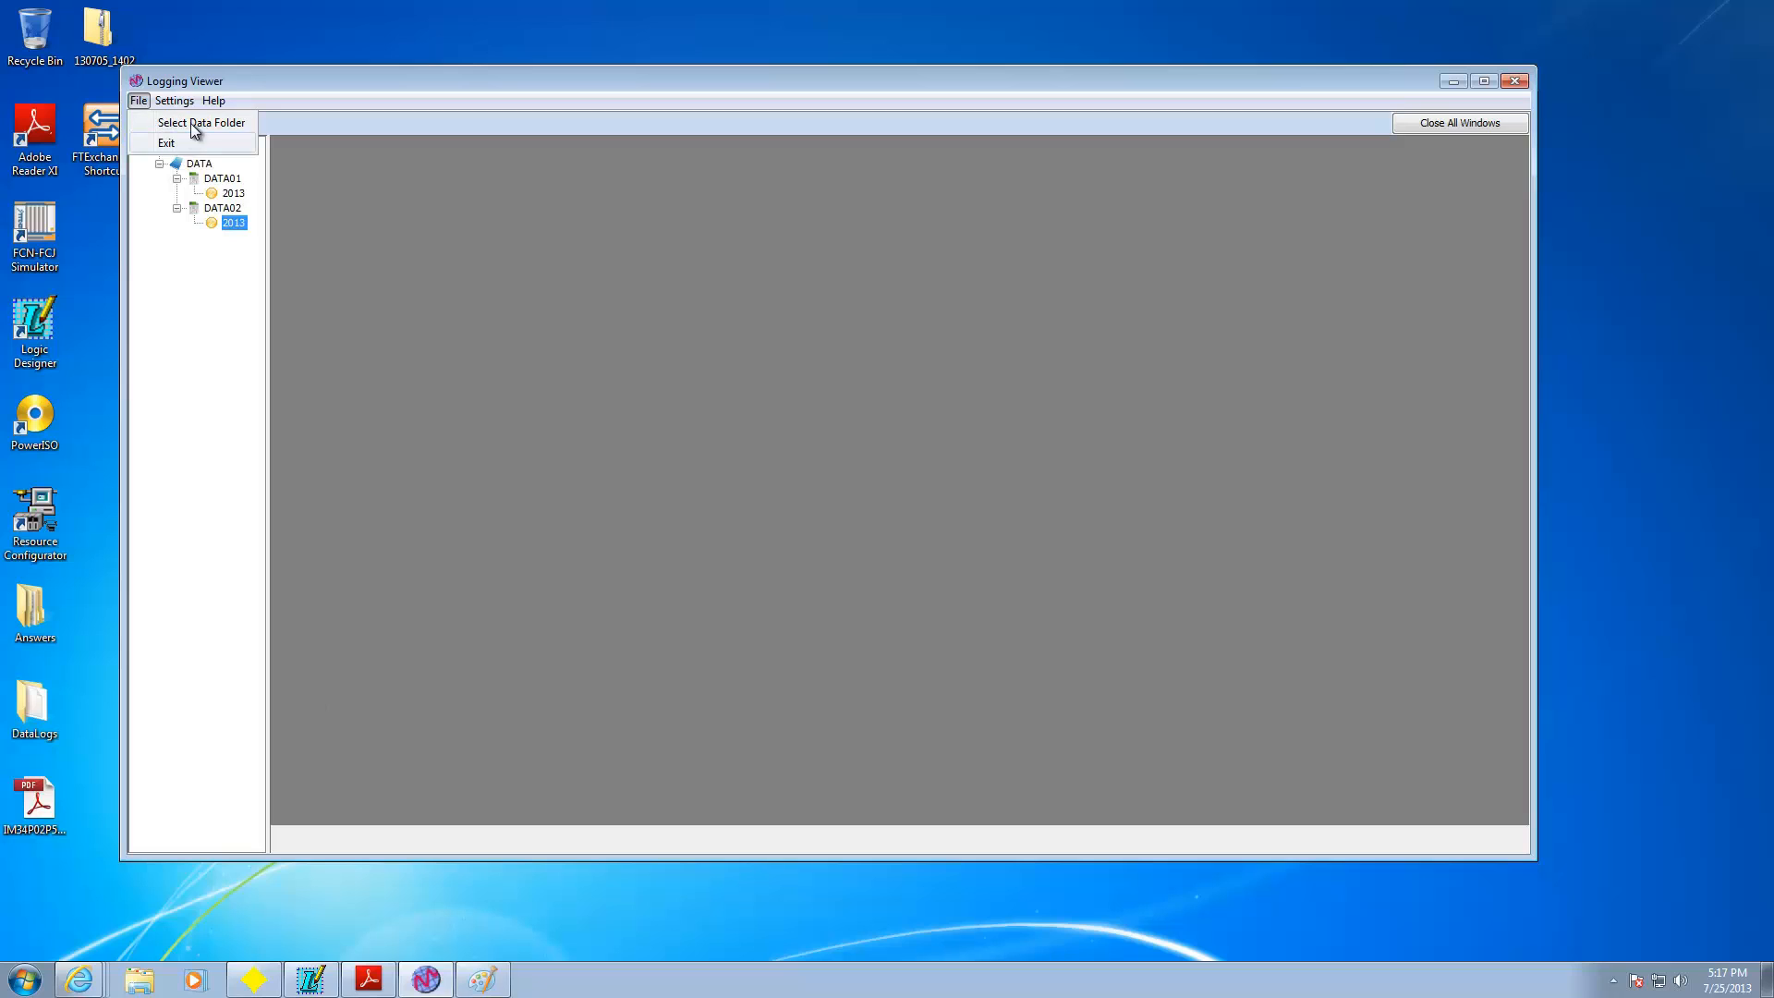
double_click(40, 720)
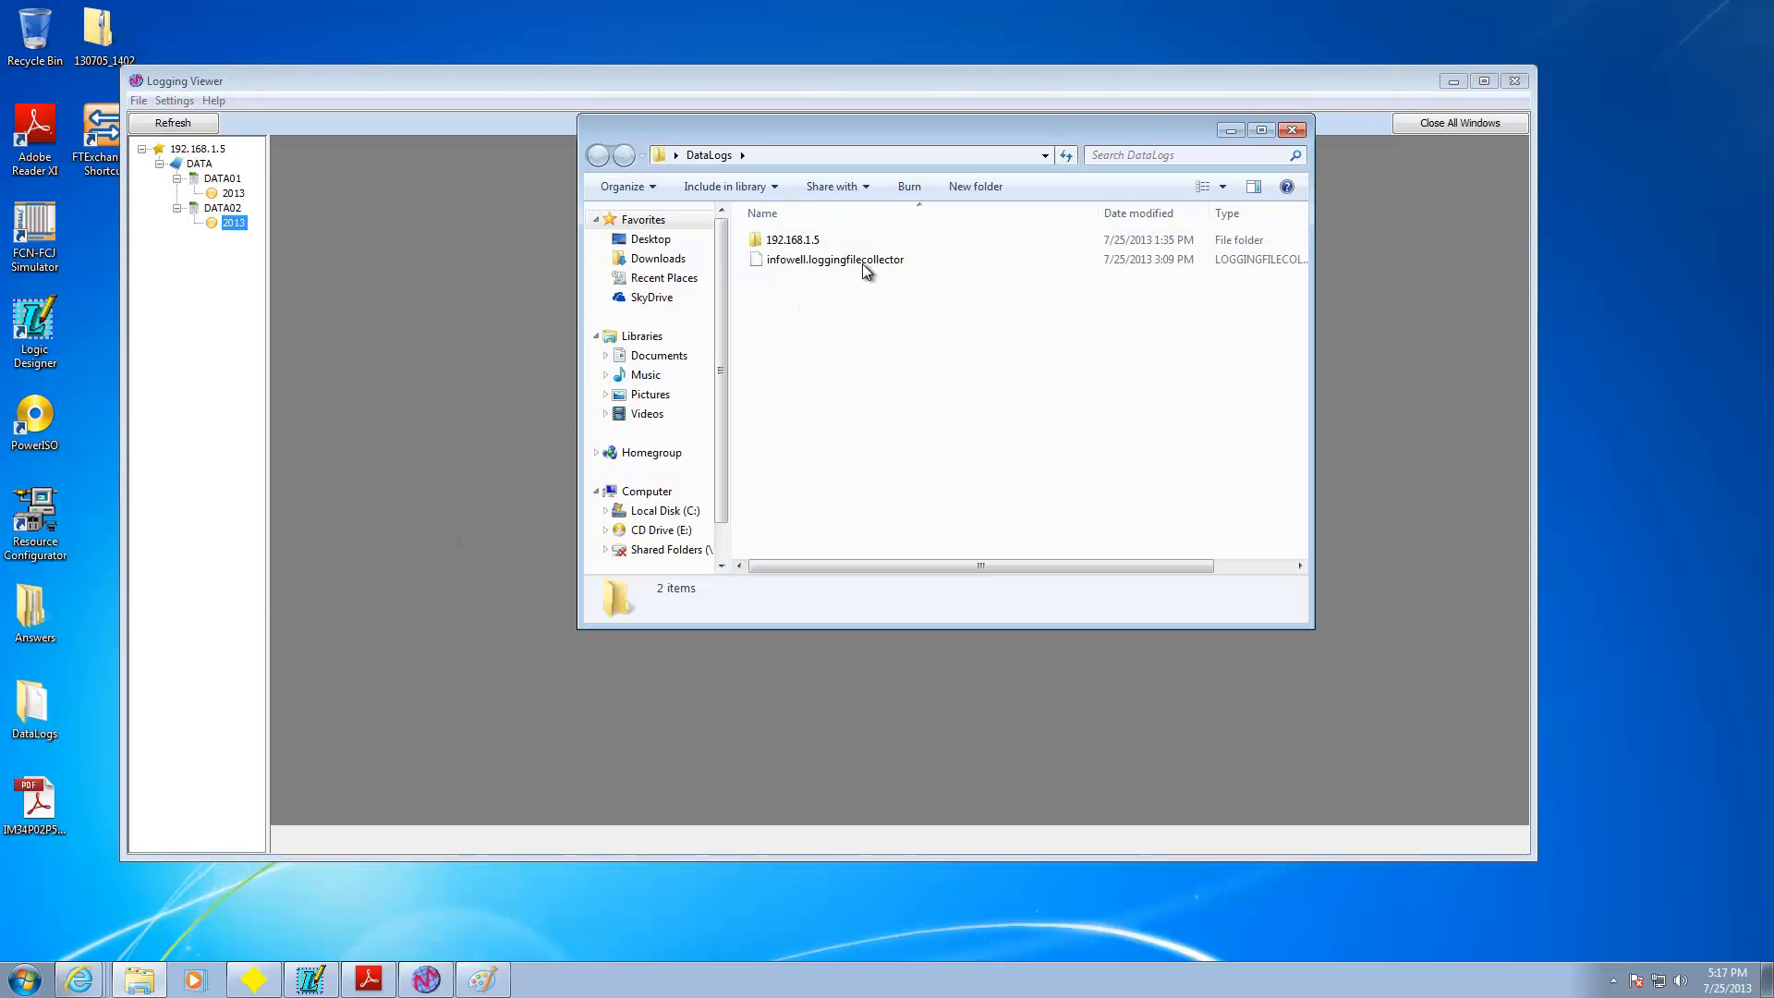
left_click(1292, 130)
left_click(138, 100)
left_click(166, 123)
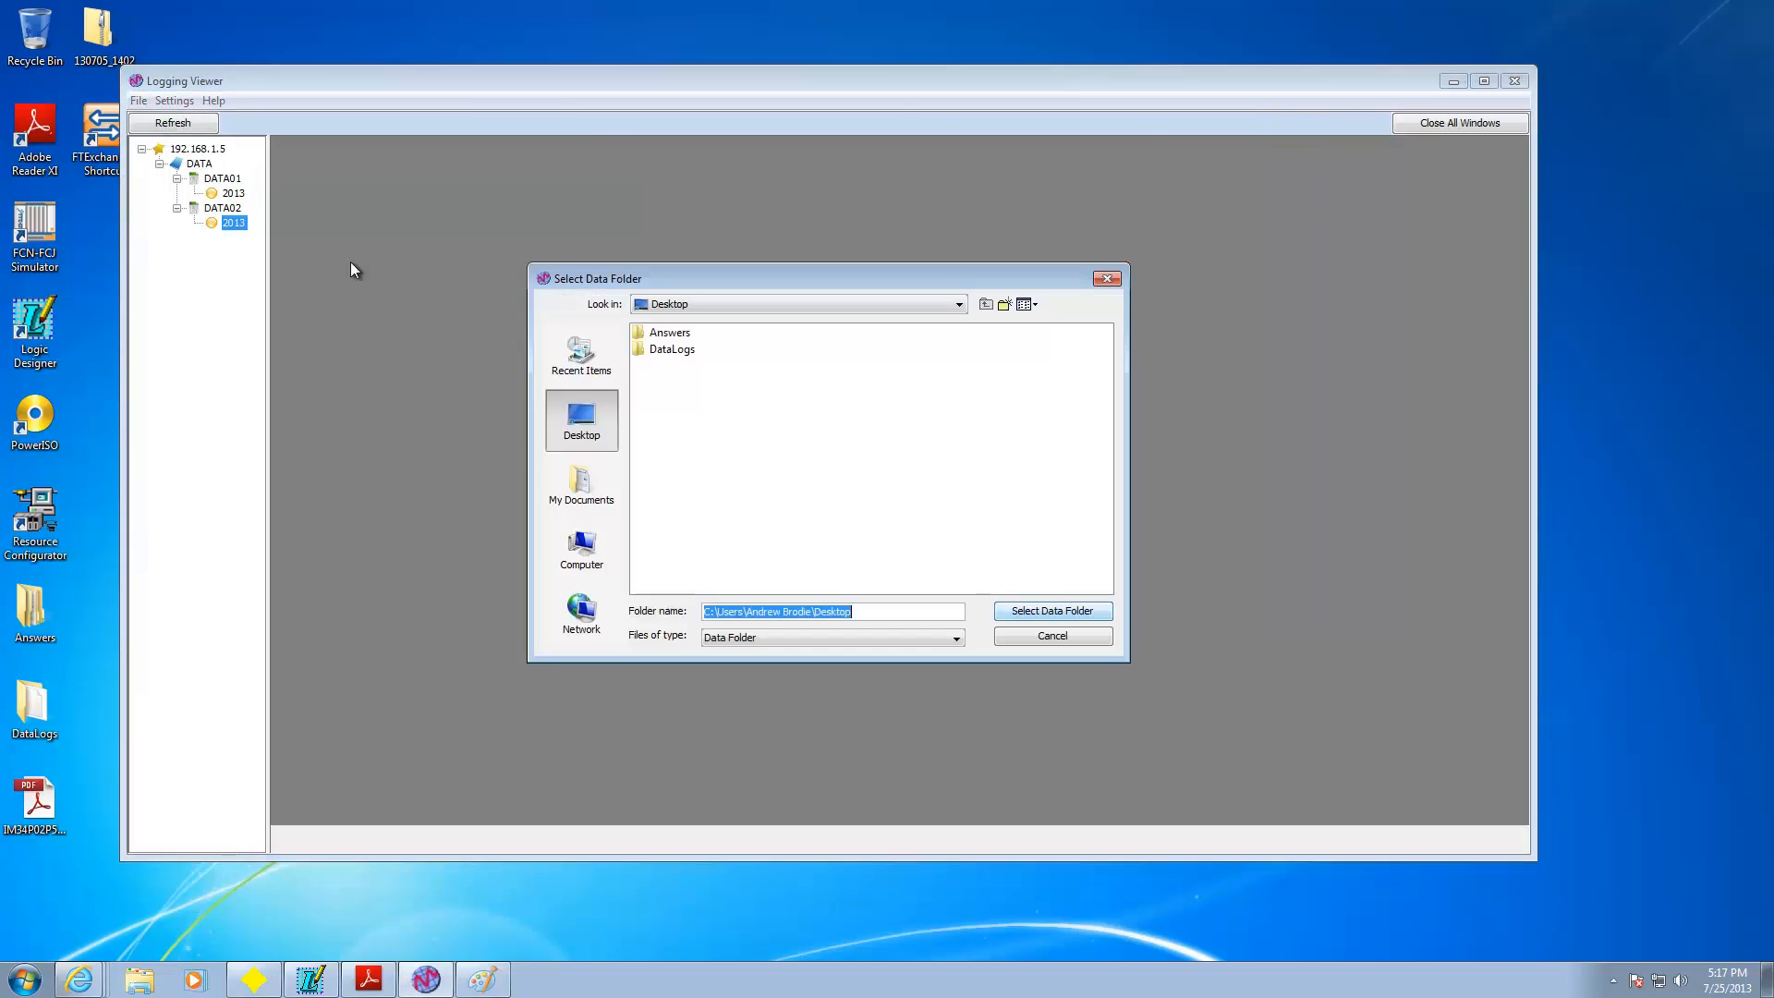
double_click(683, 353)
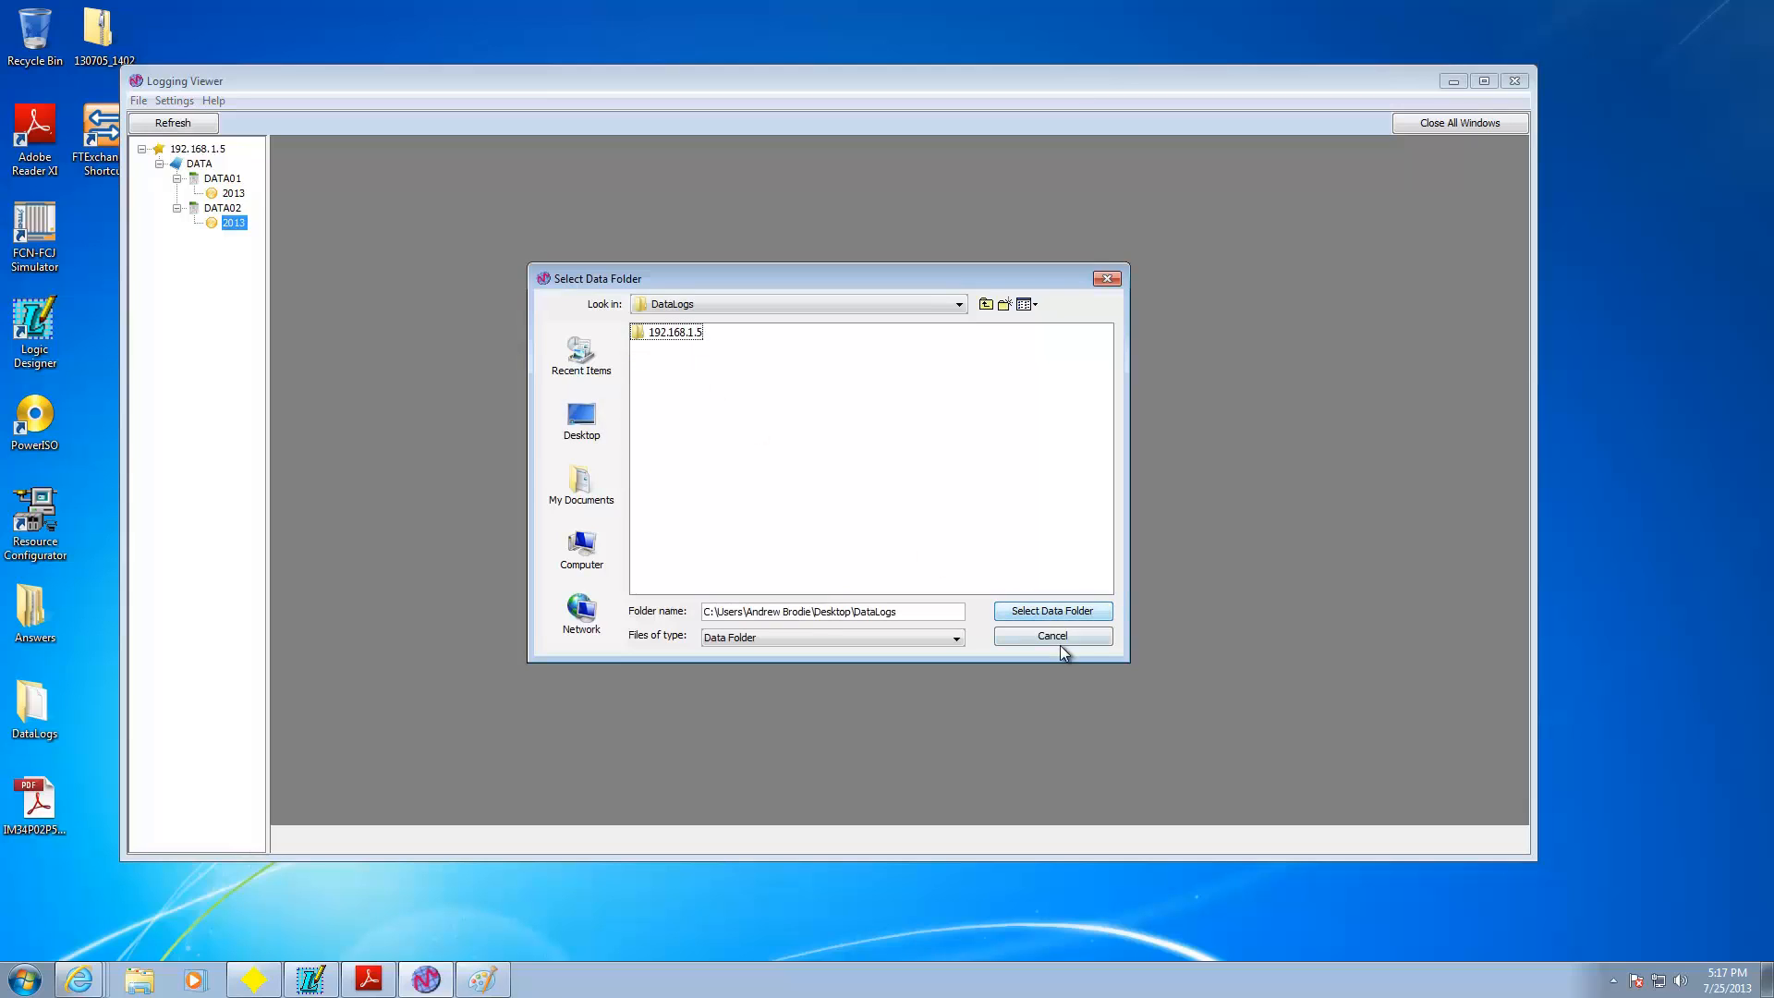
left_click(1108, 280)
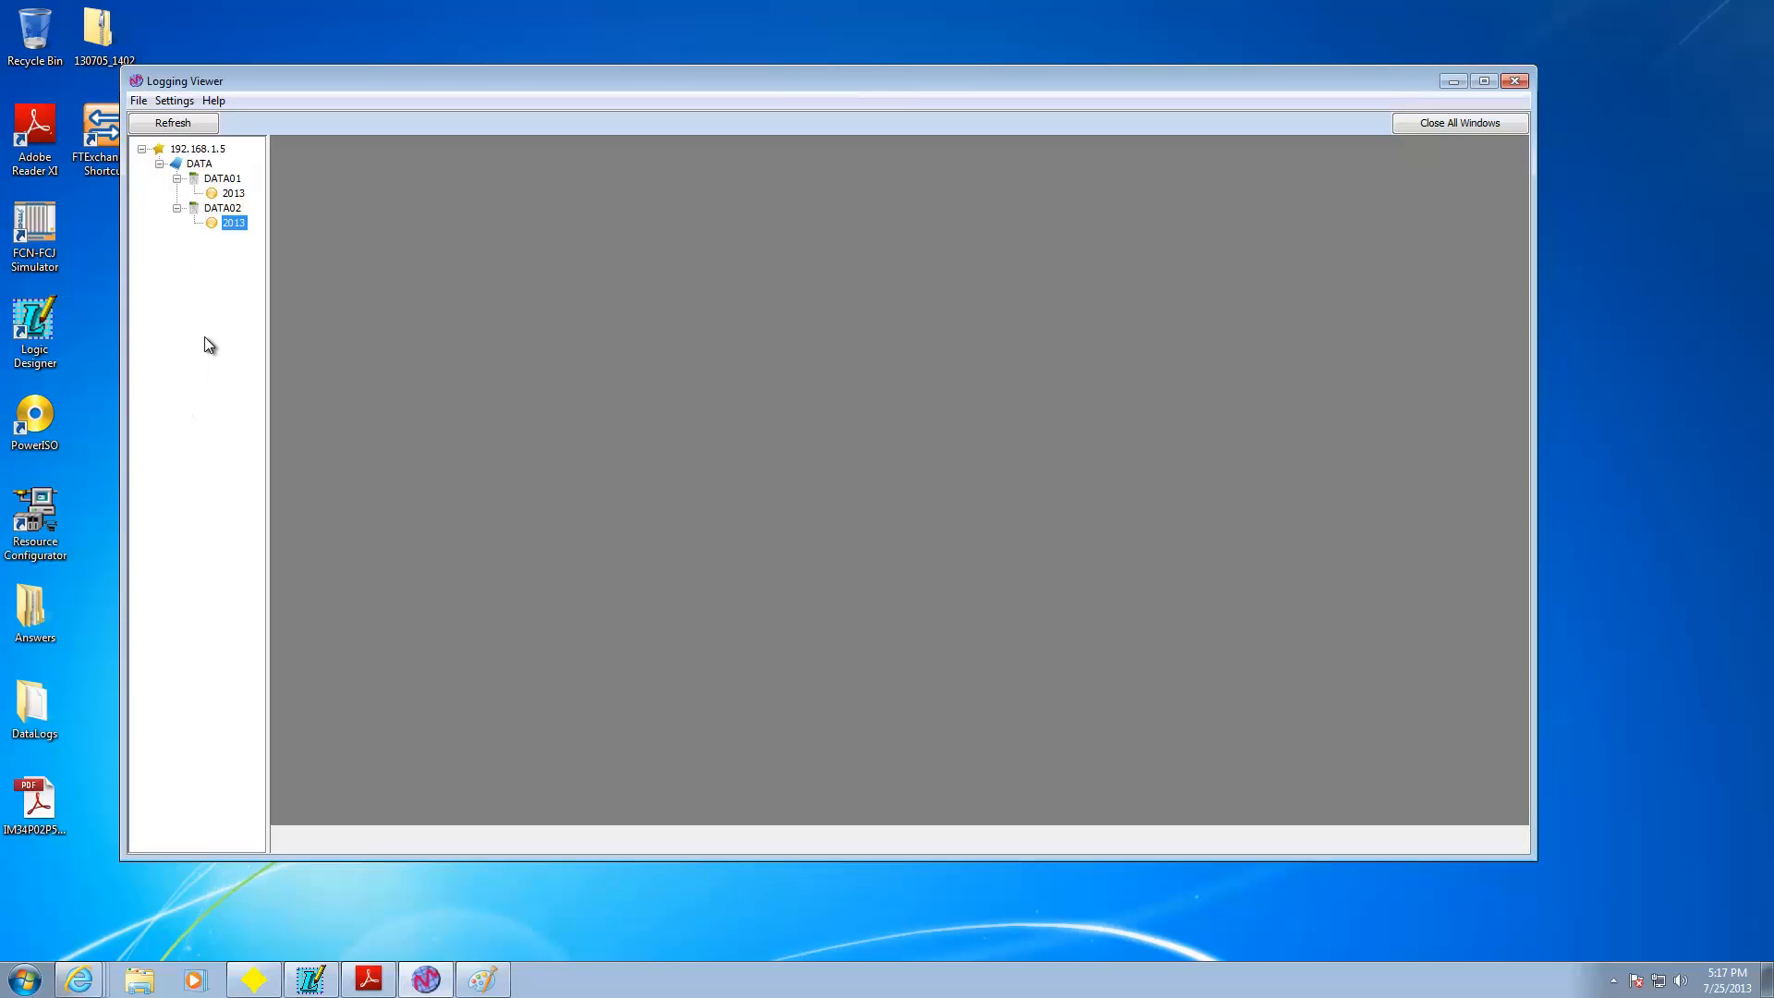
- Refresh the collected log tree, expand 192.168.1.5 to DATA01 and open its 2013 file list
left_click(159, 164)
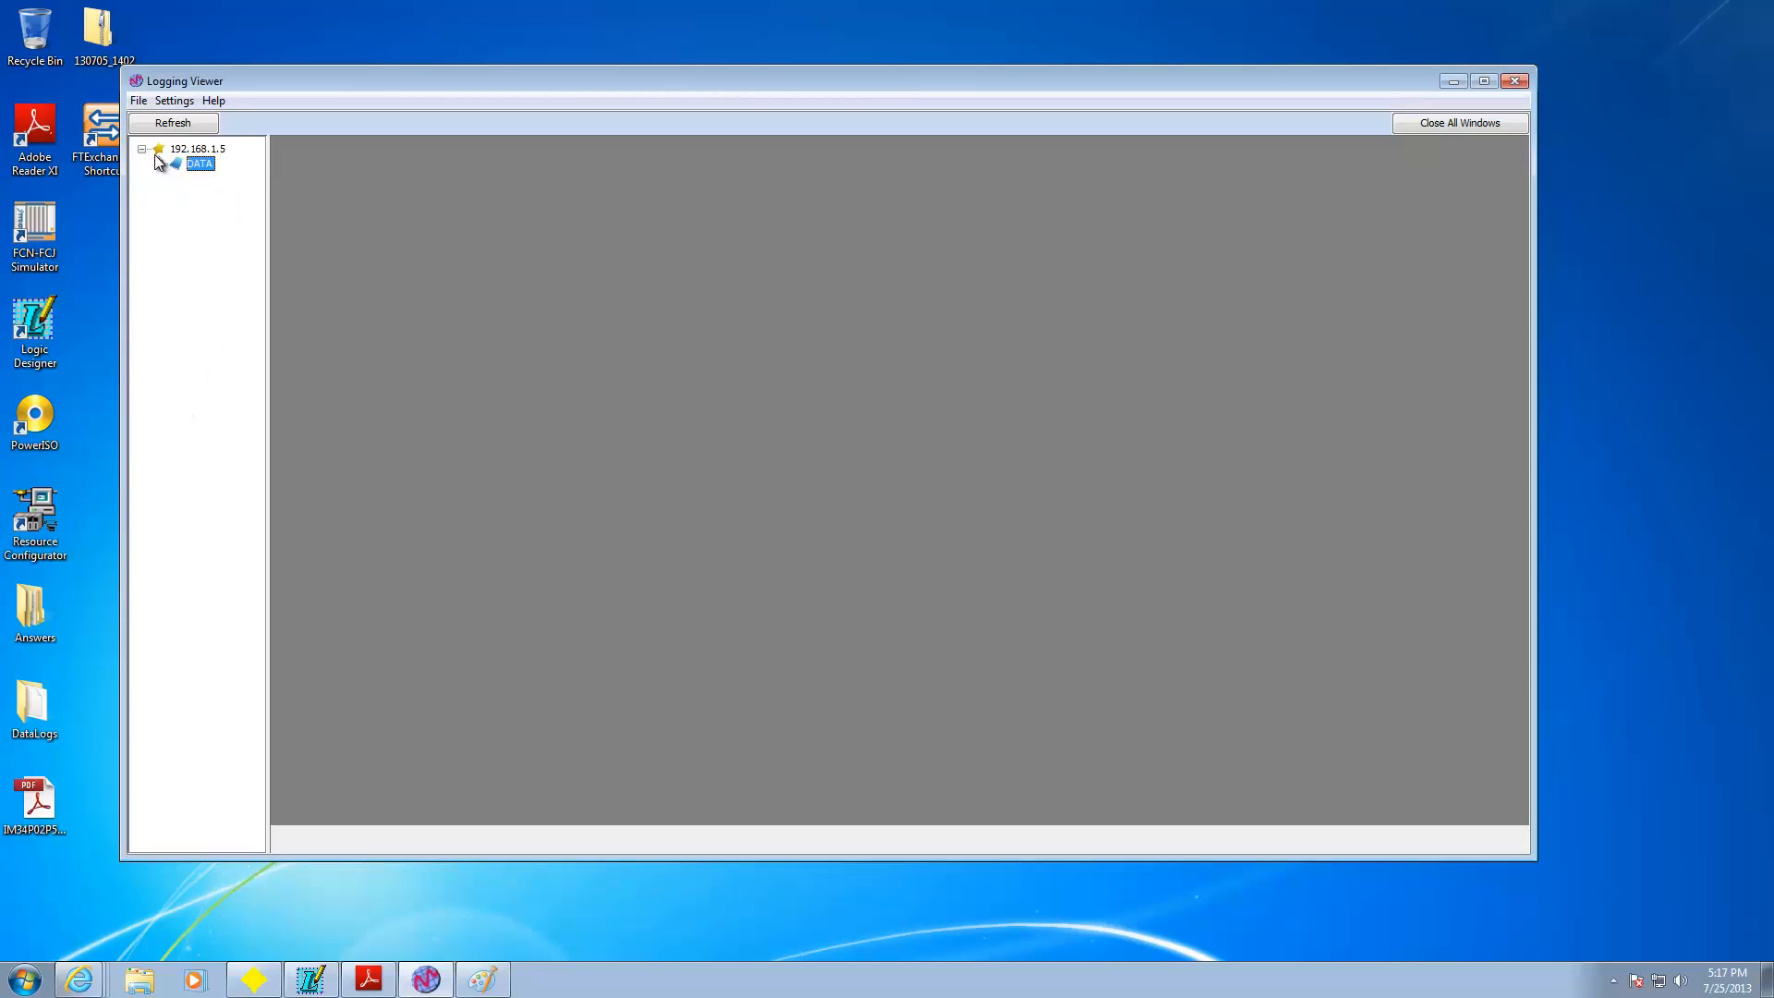
left_click(142, 149)
left_click(172, 128)
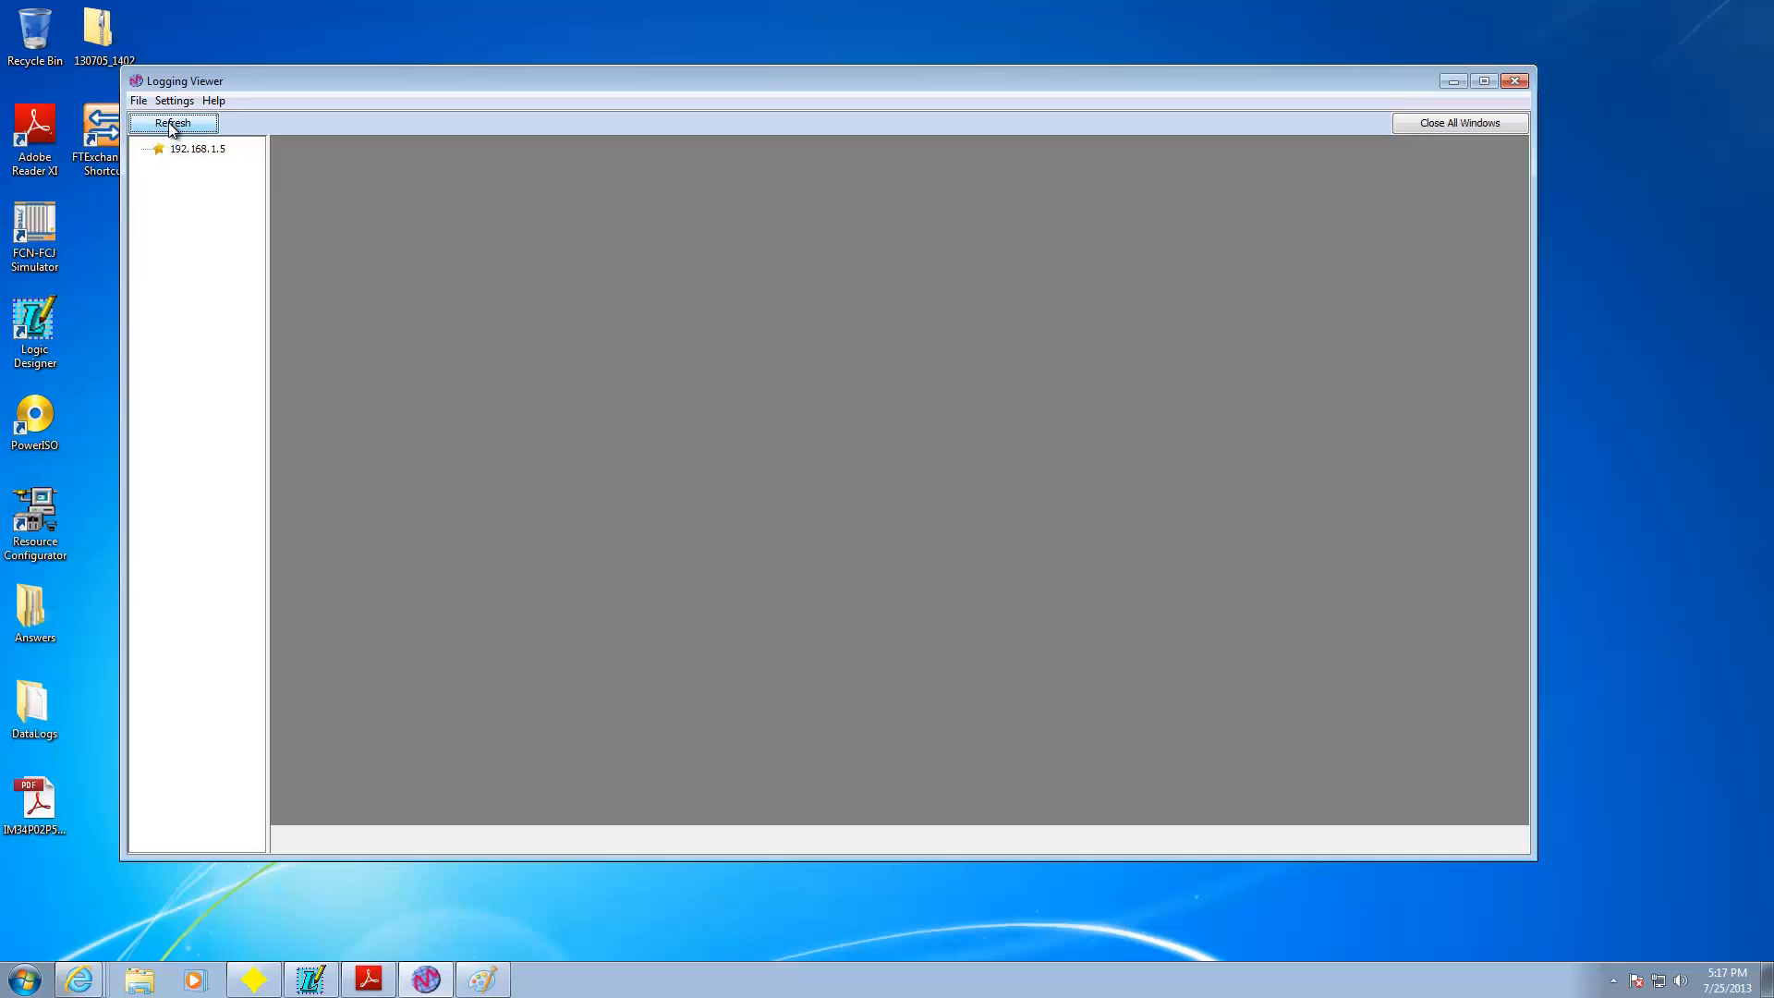
double_click(189, 164)
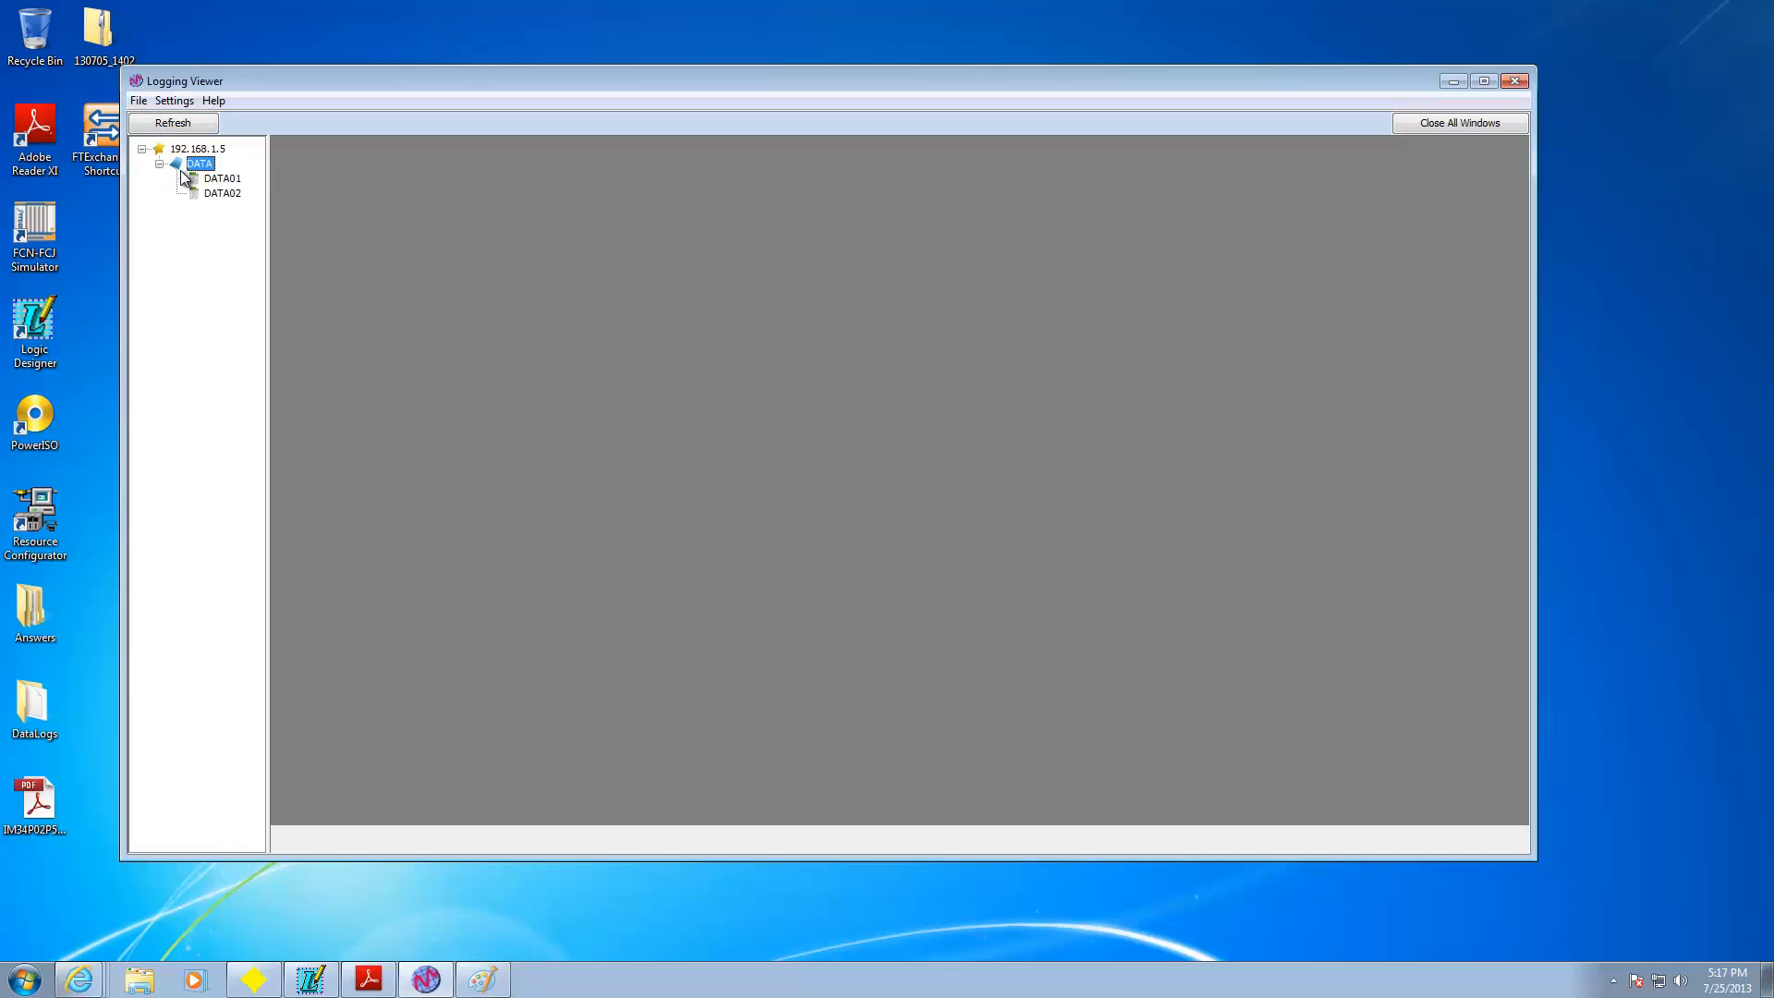
double_click(209, 181)
double_click(231, 193)
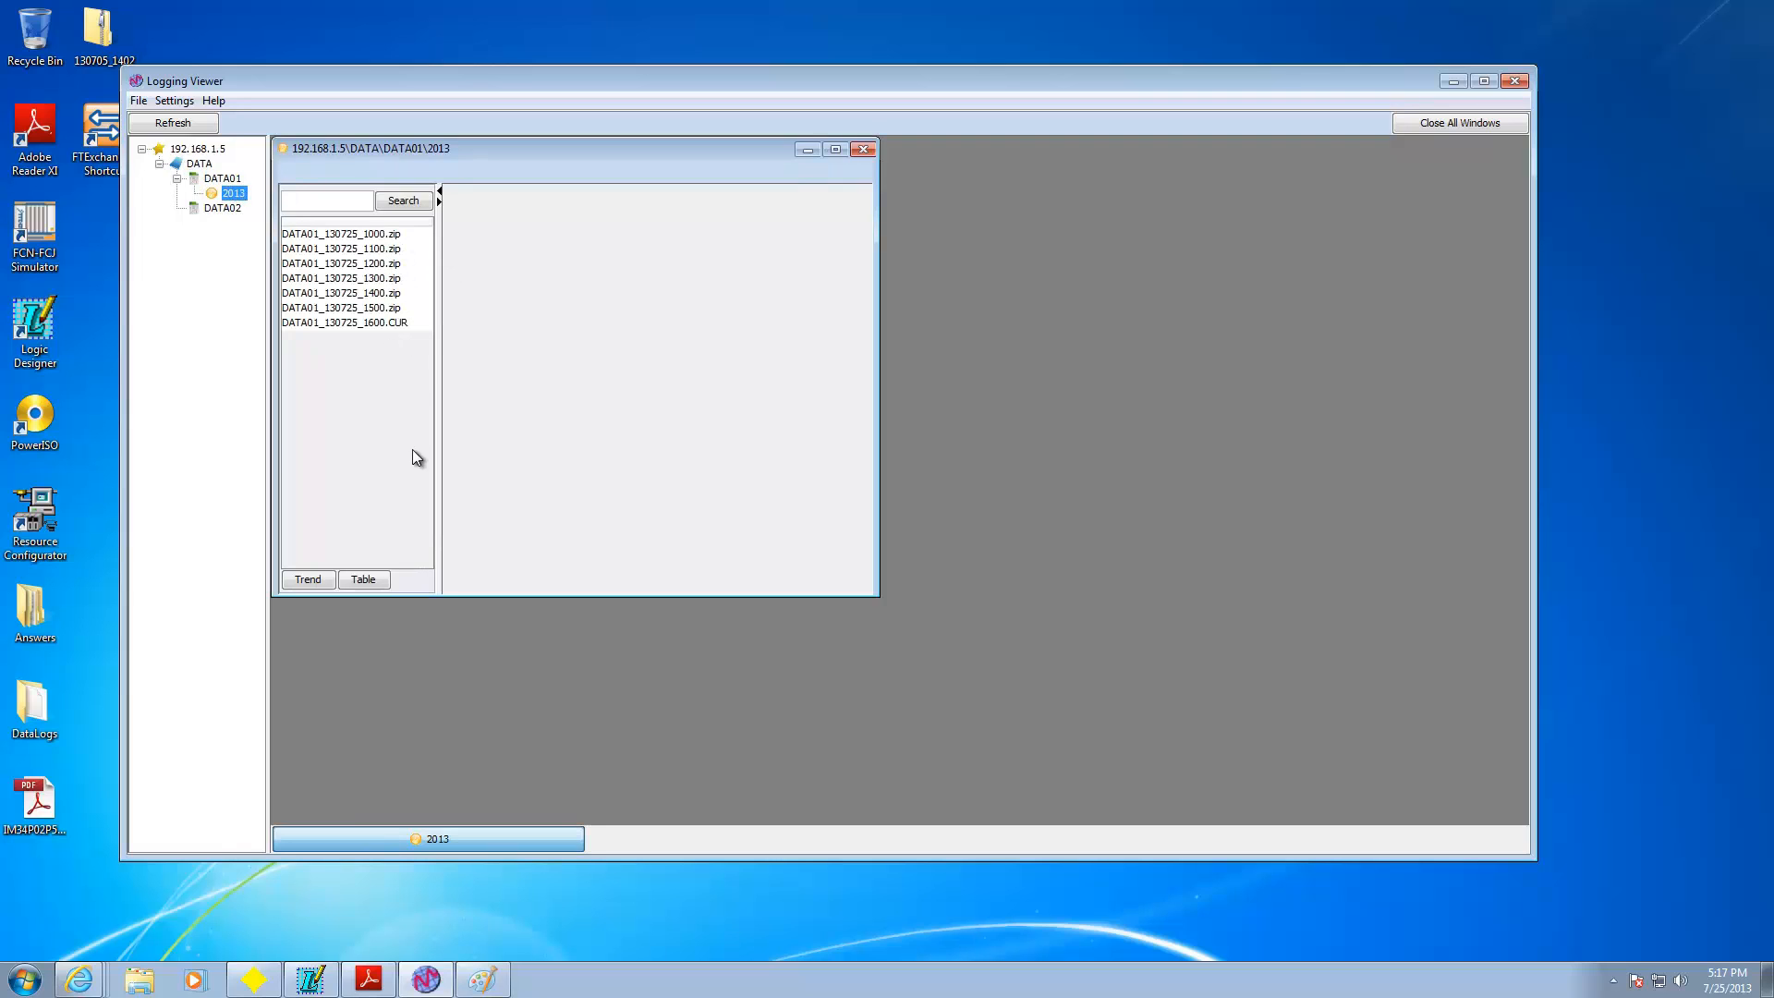
- Open DATA01_130725_1500.zip, display it as a trend and show only the SineWave pen
double_click(391, 307)
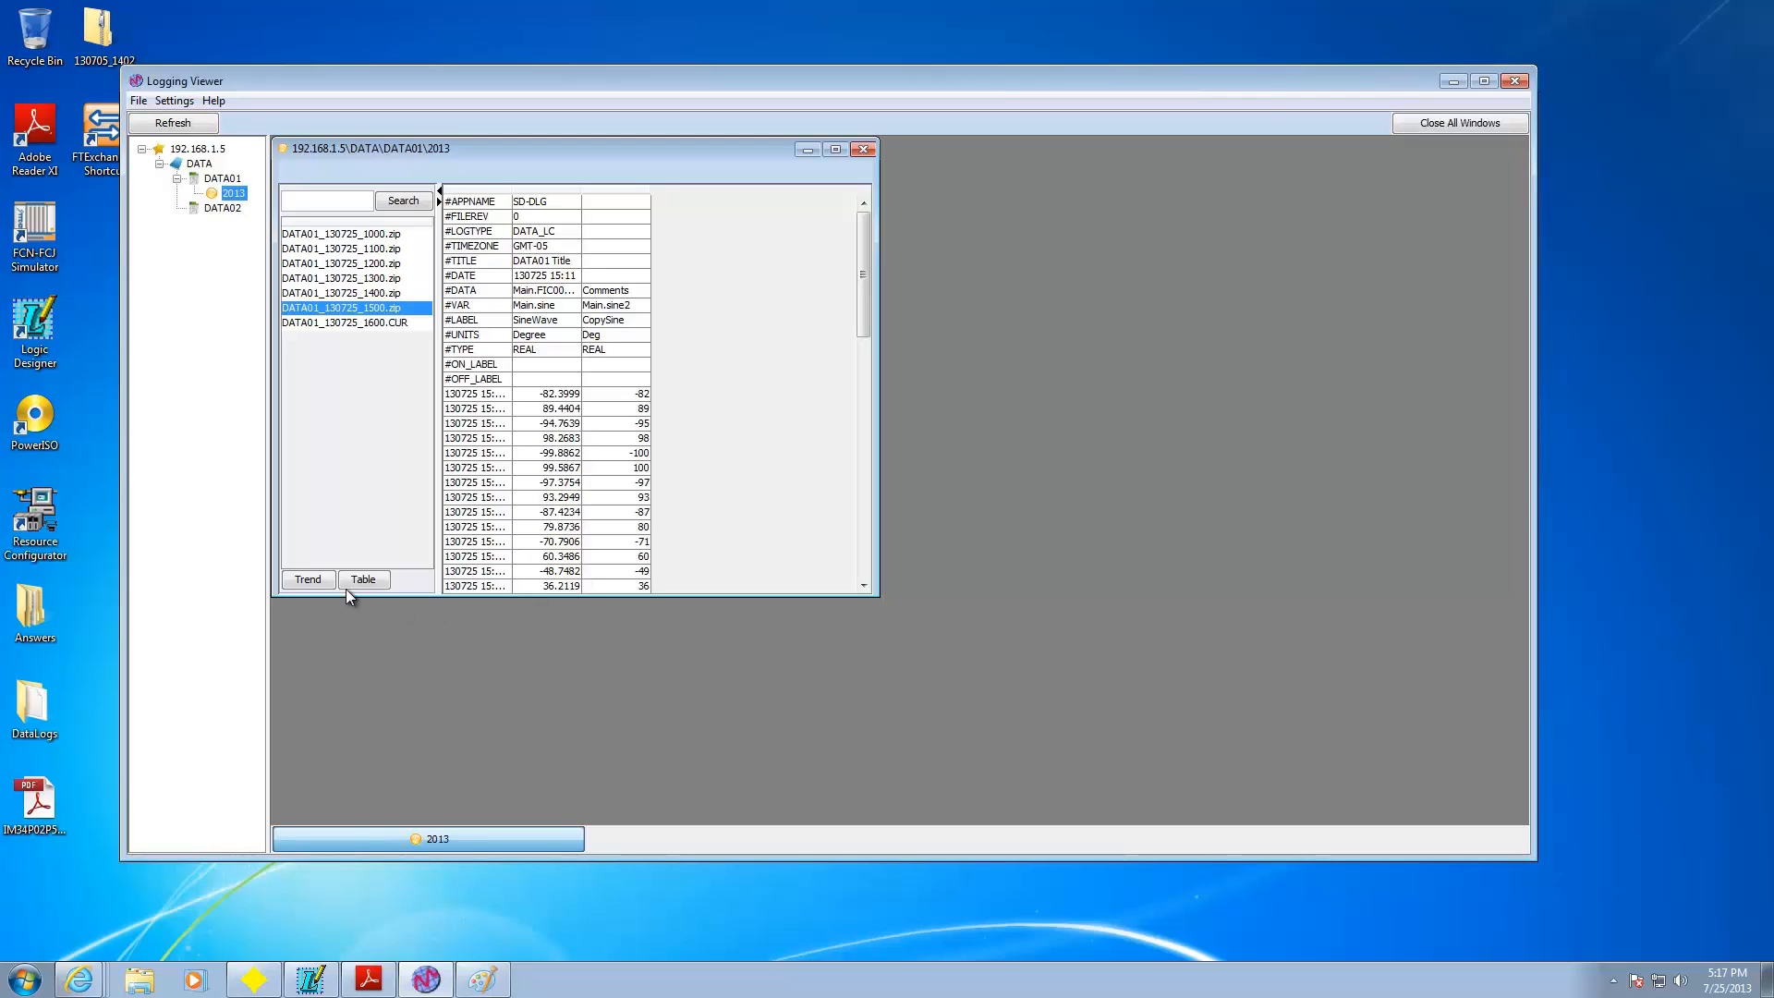
left_click(314, 581)
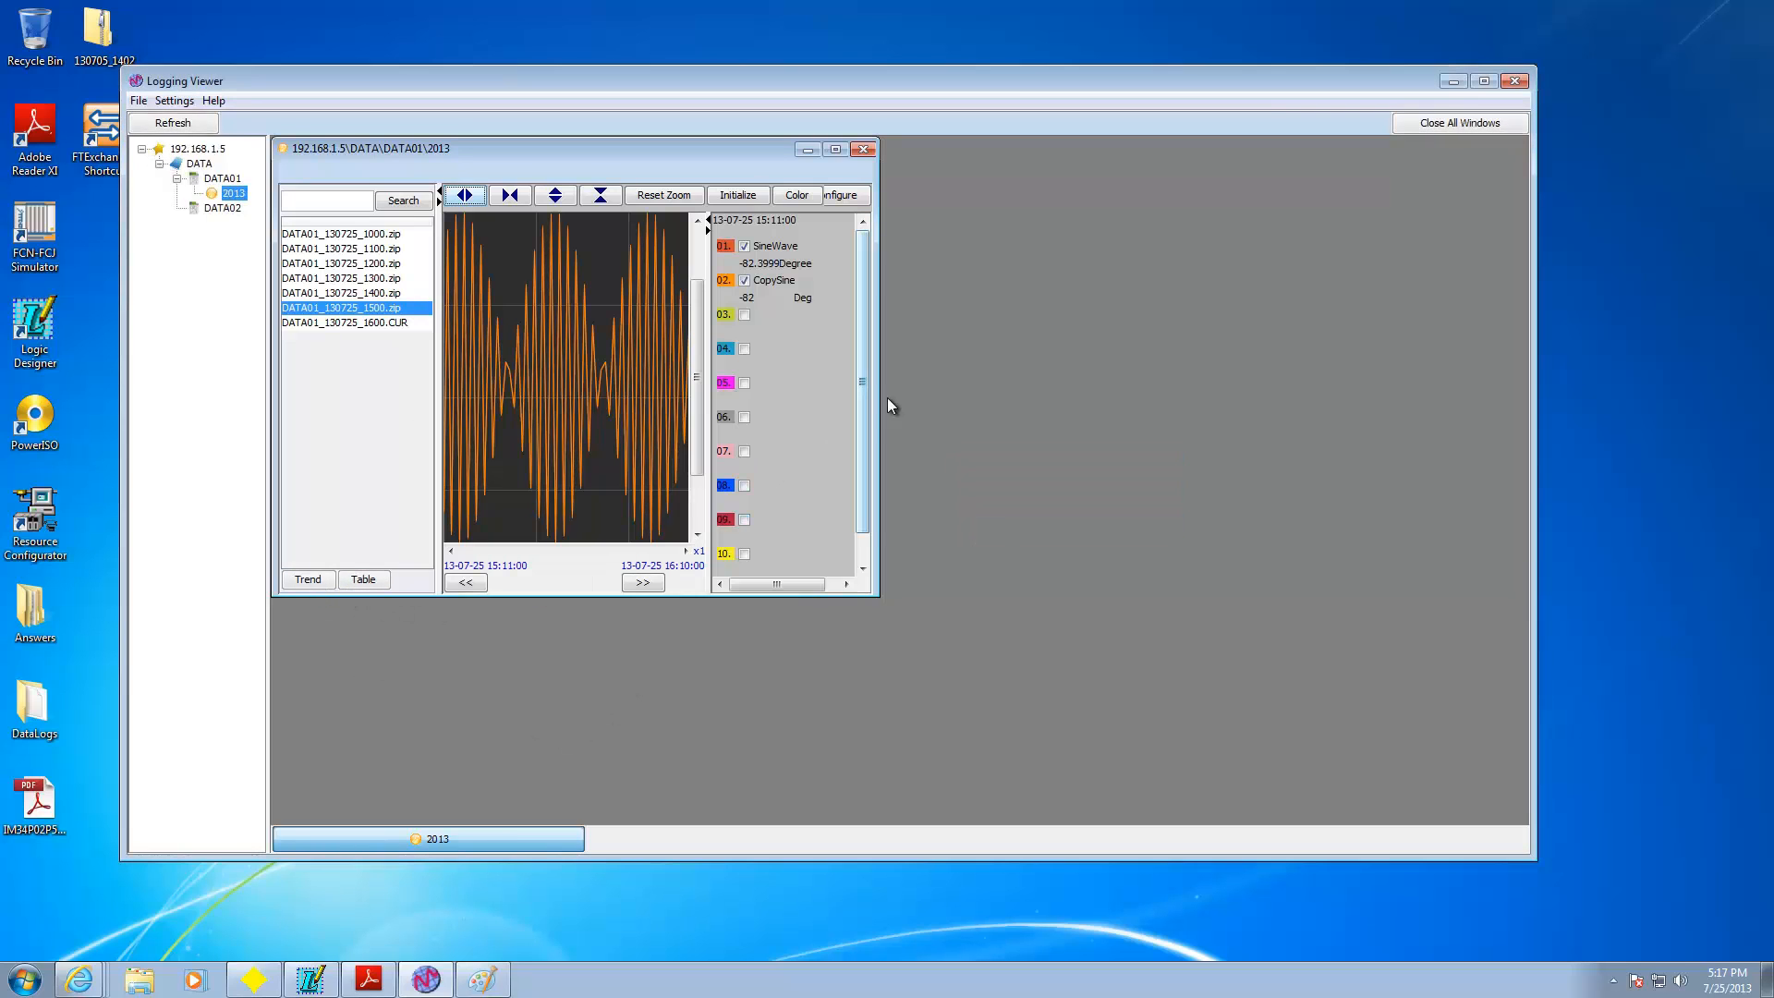
left_click(744, 280)
left_click(760, 248)
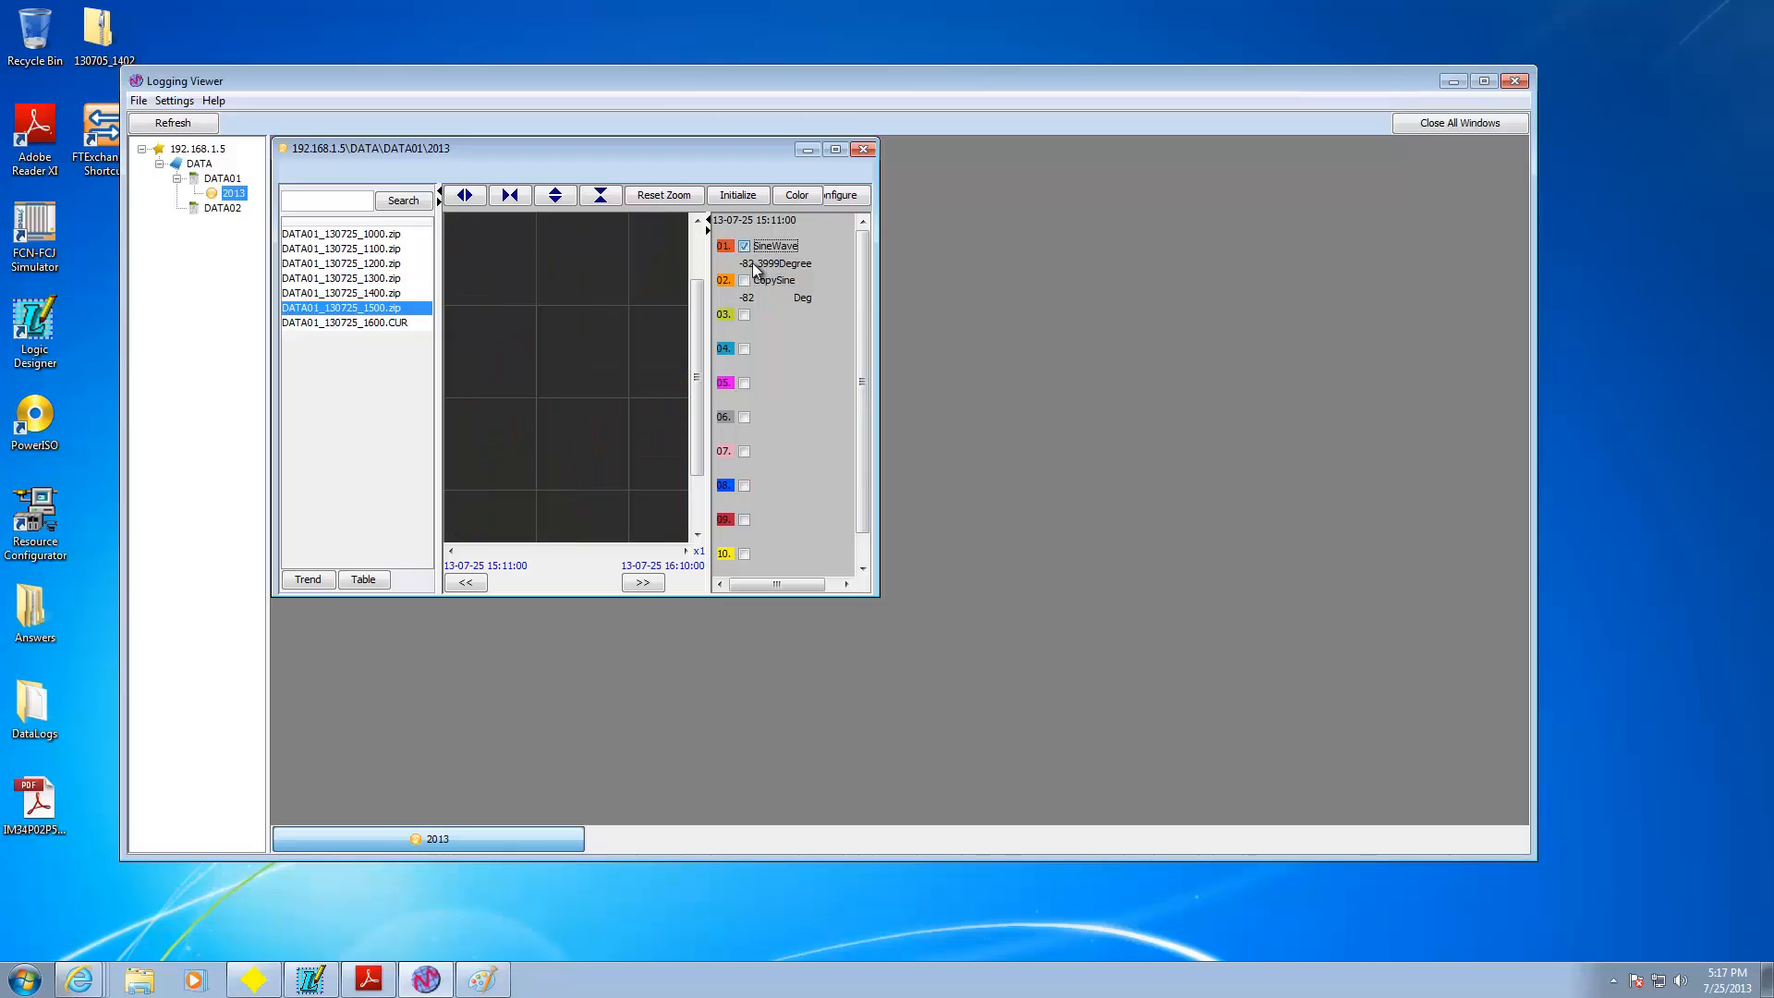
left_click(756, 280)
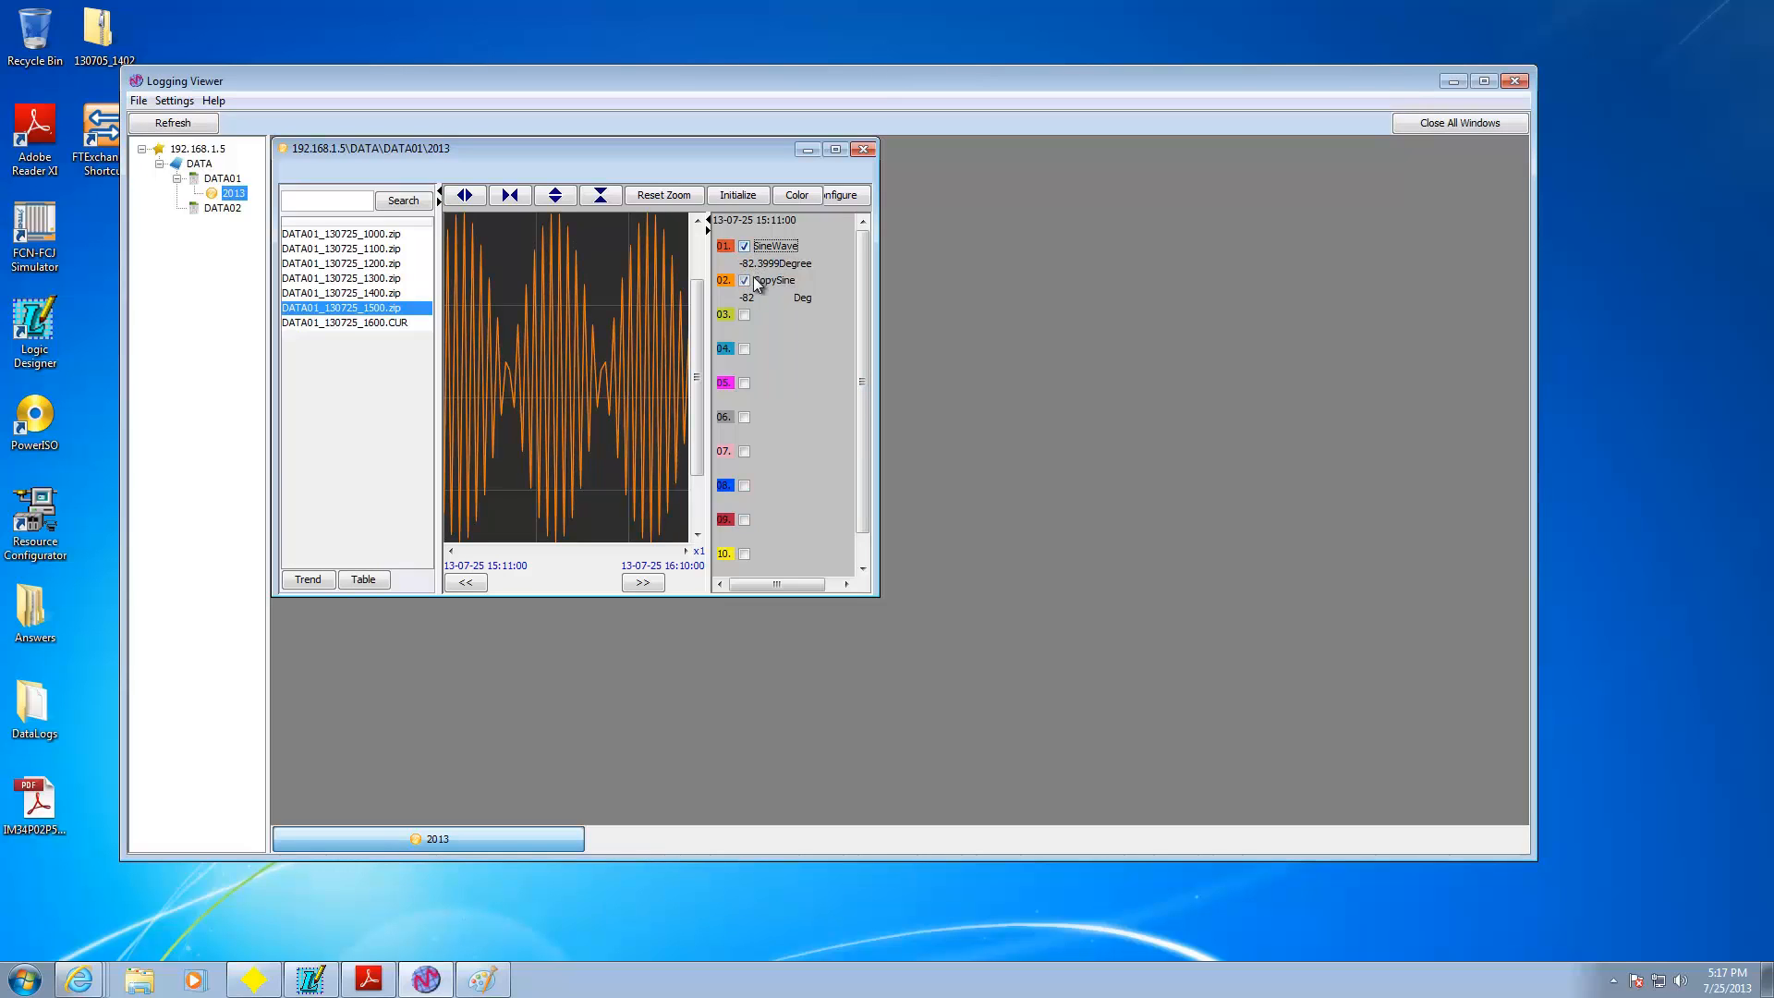
left_click(754, 279)
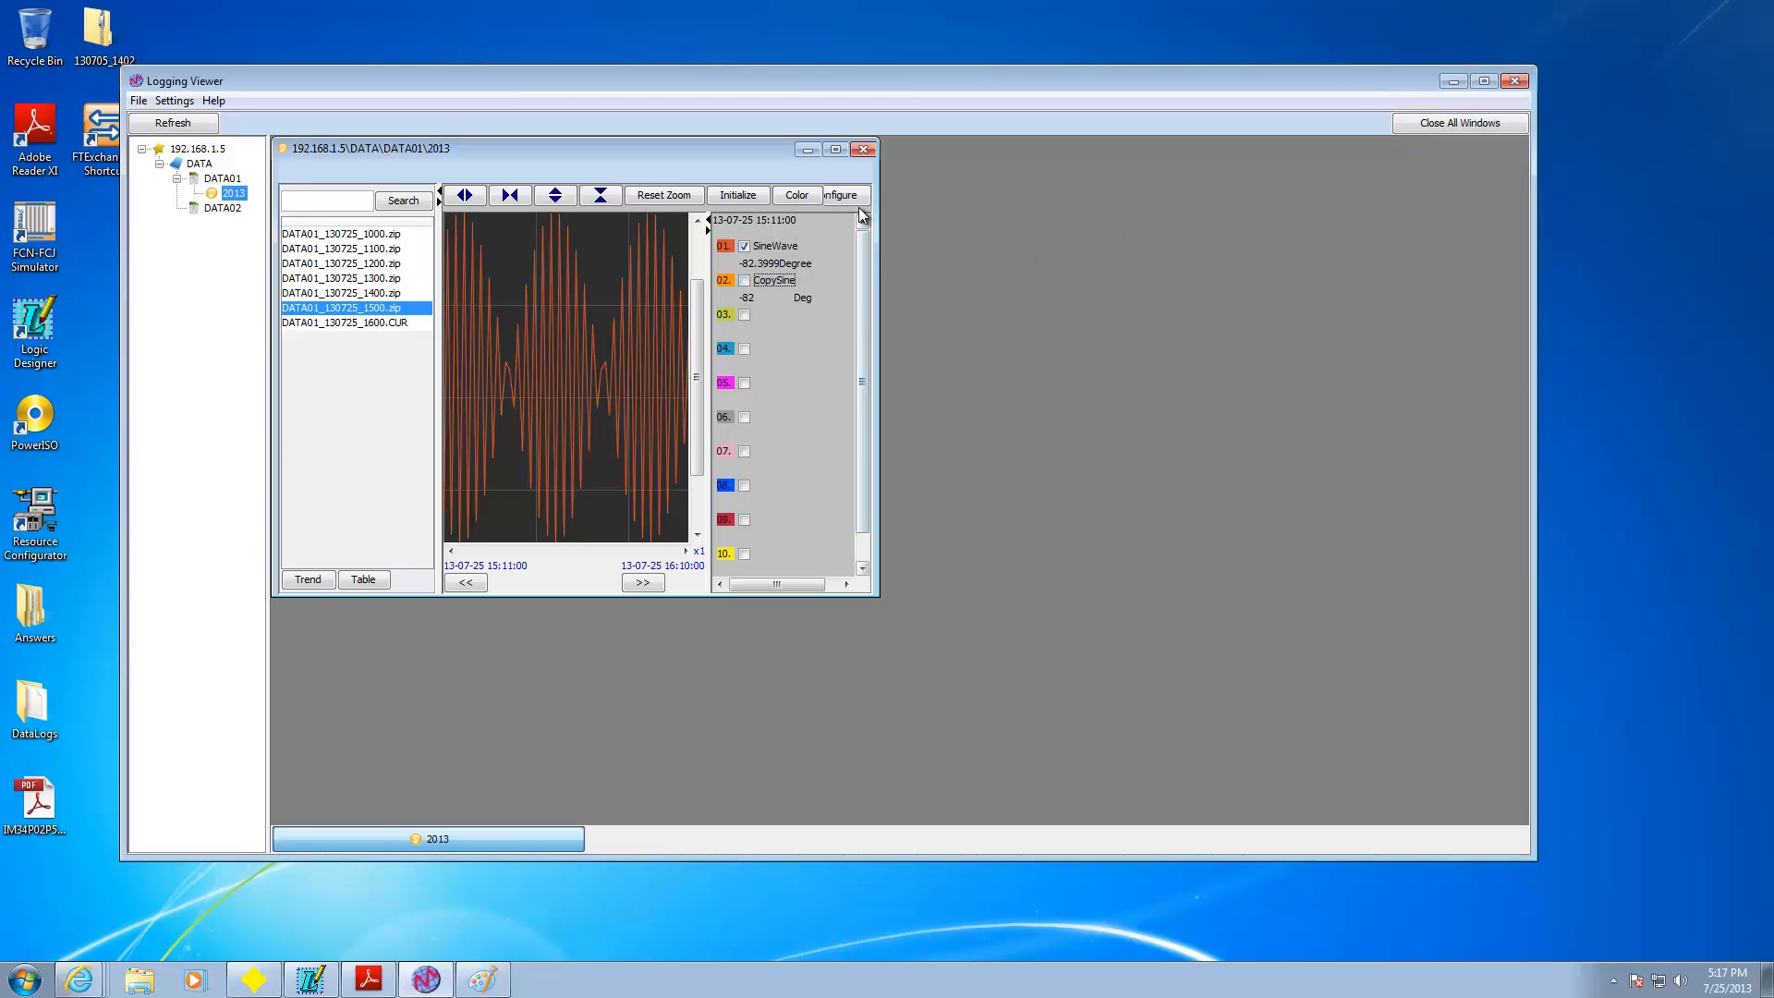
- Switch the trend's background to light and back to dark, and close the DATA01 log window
left_click(792, 196)
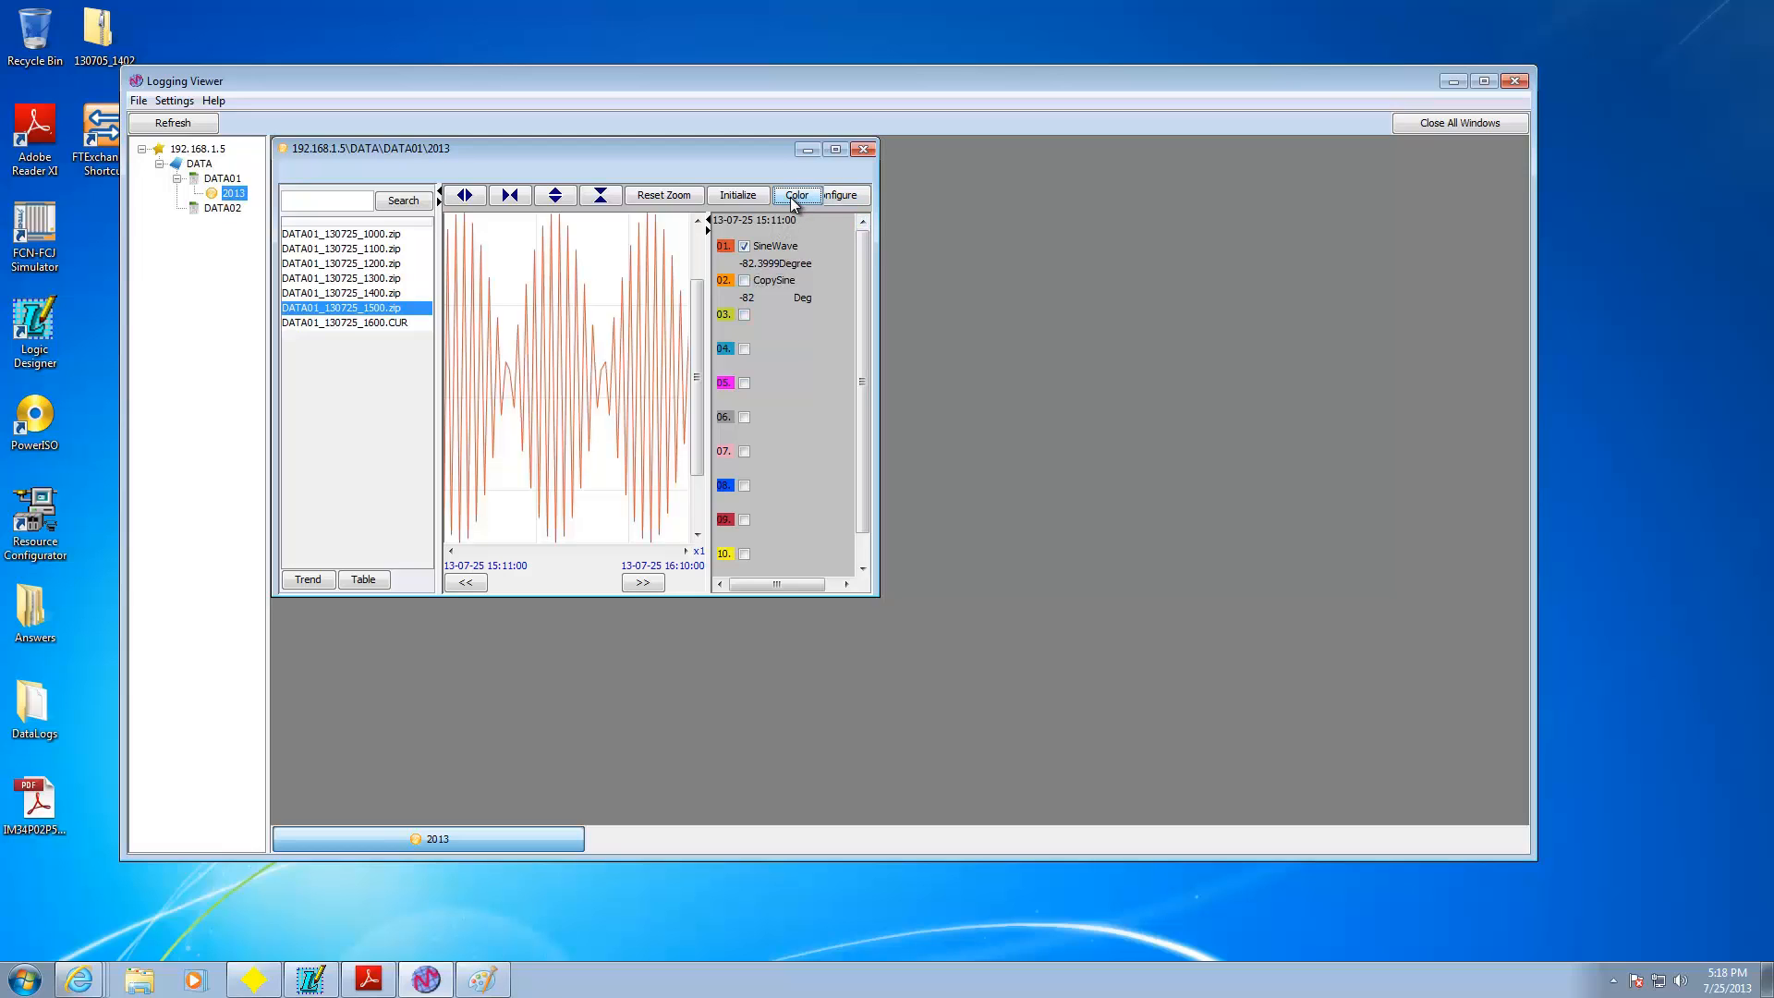
left_click(793, 197)
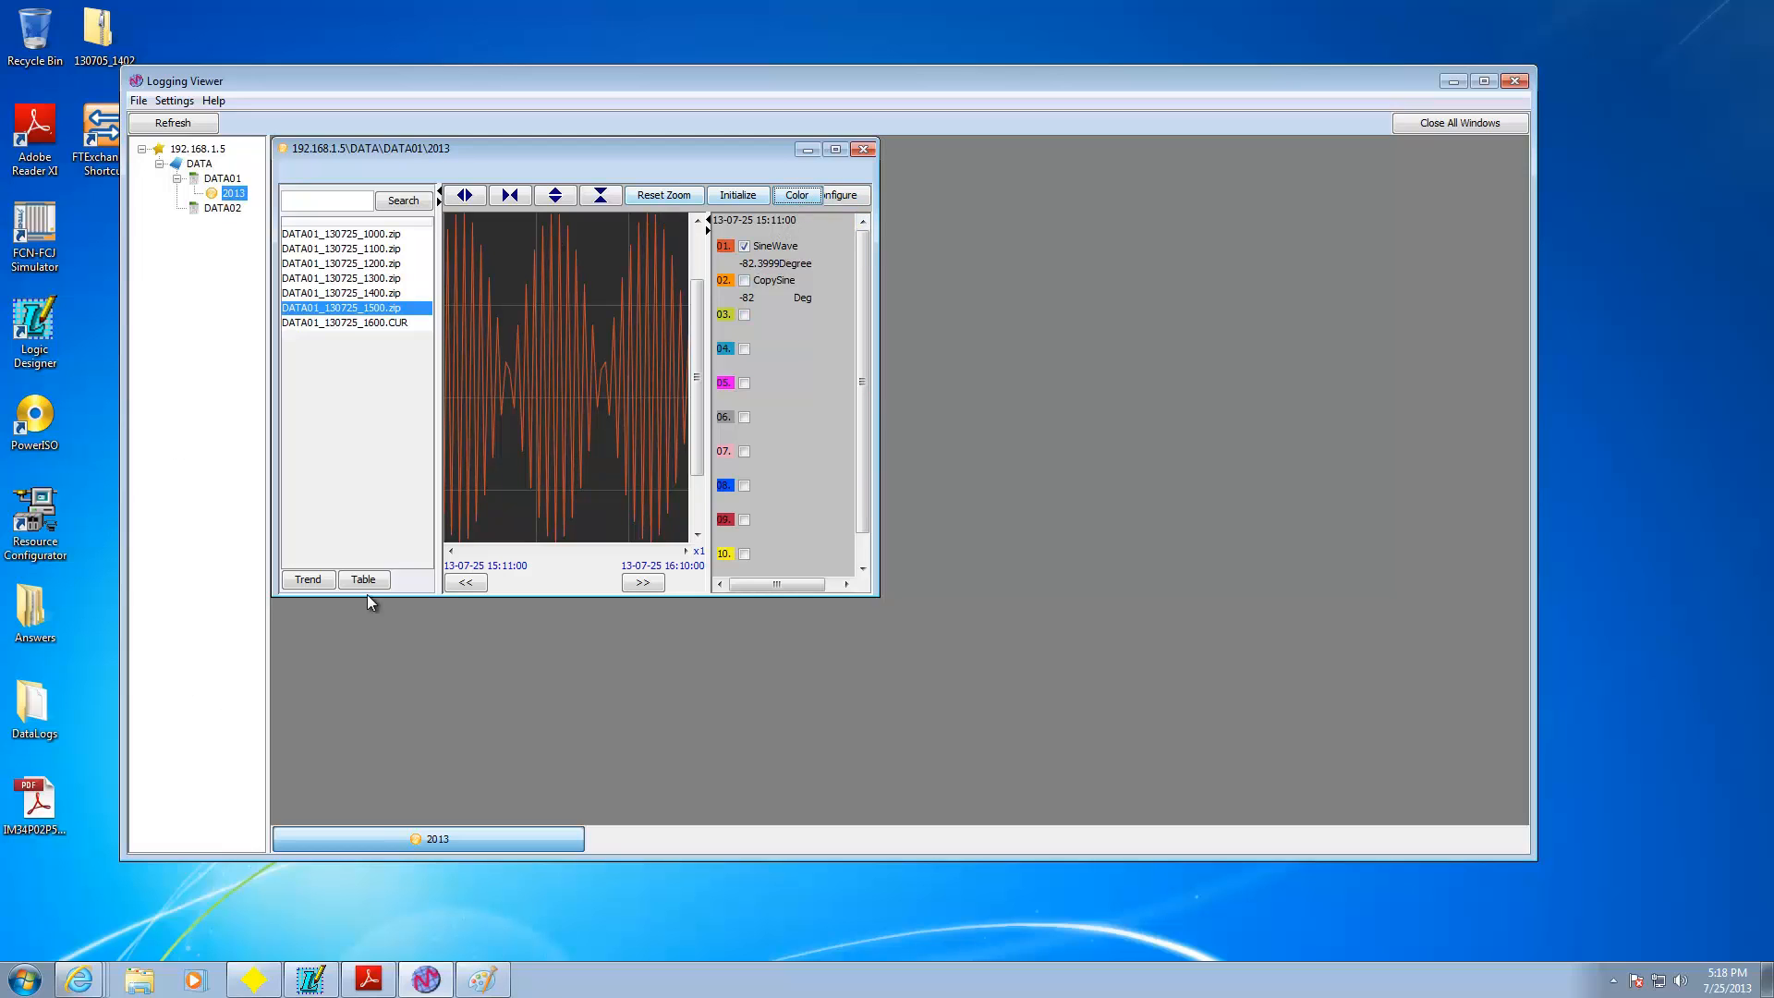
left_click(864, 149)
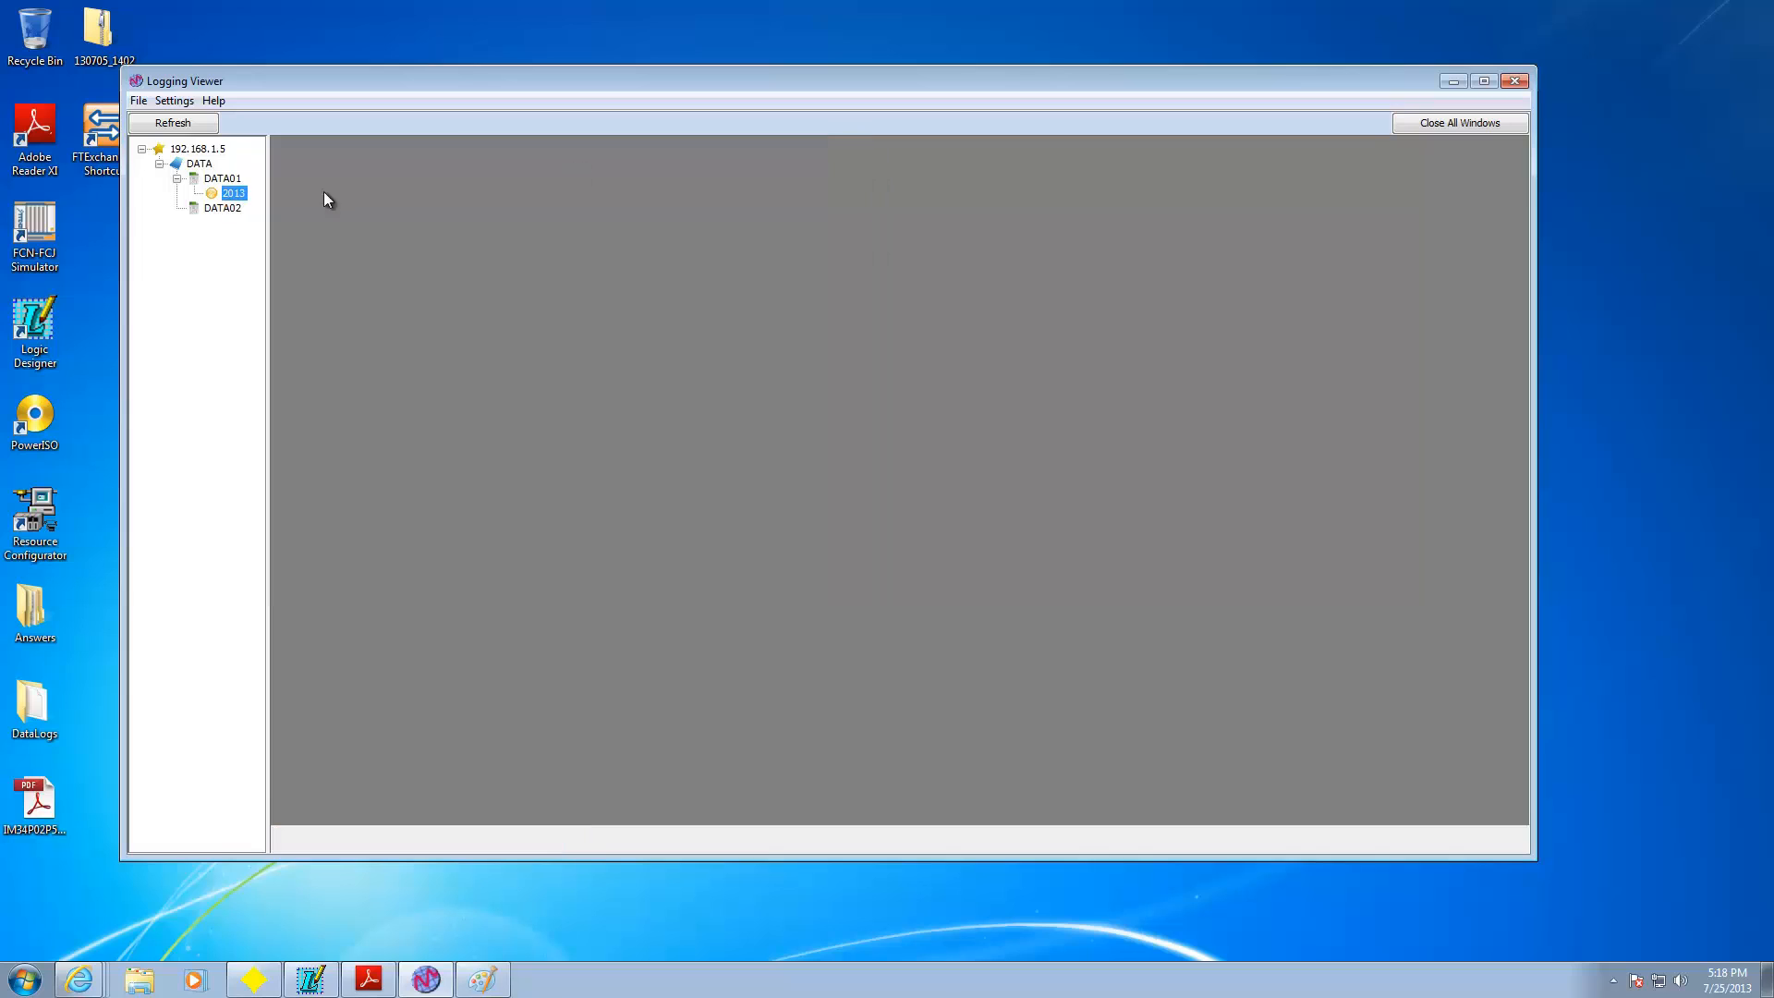
- Open DATA02_130725_1600.CUR from DATA02's 2013 list as a trend and enlarge its window to nearly fill the viewer
left_click(233, 208)
double_click(233, 207)
double_click(233, 222)
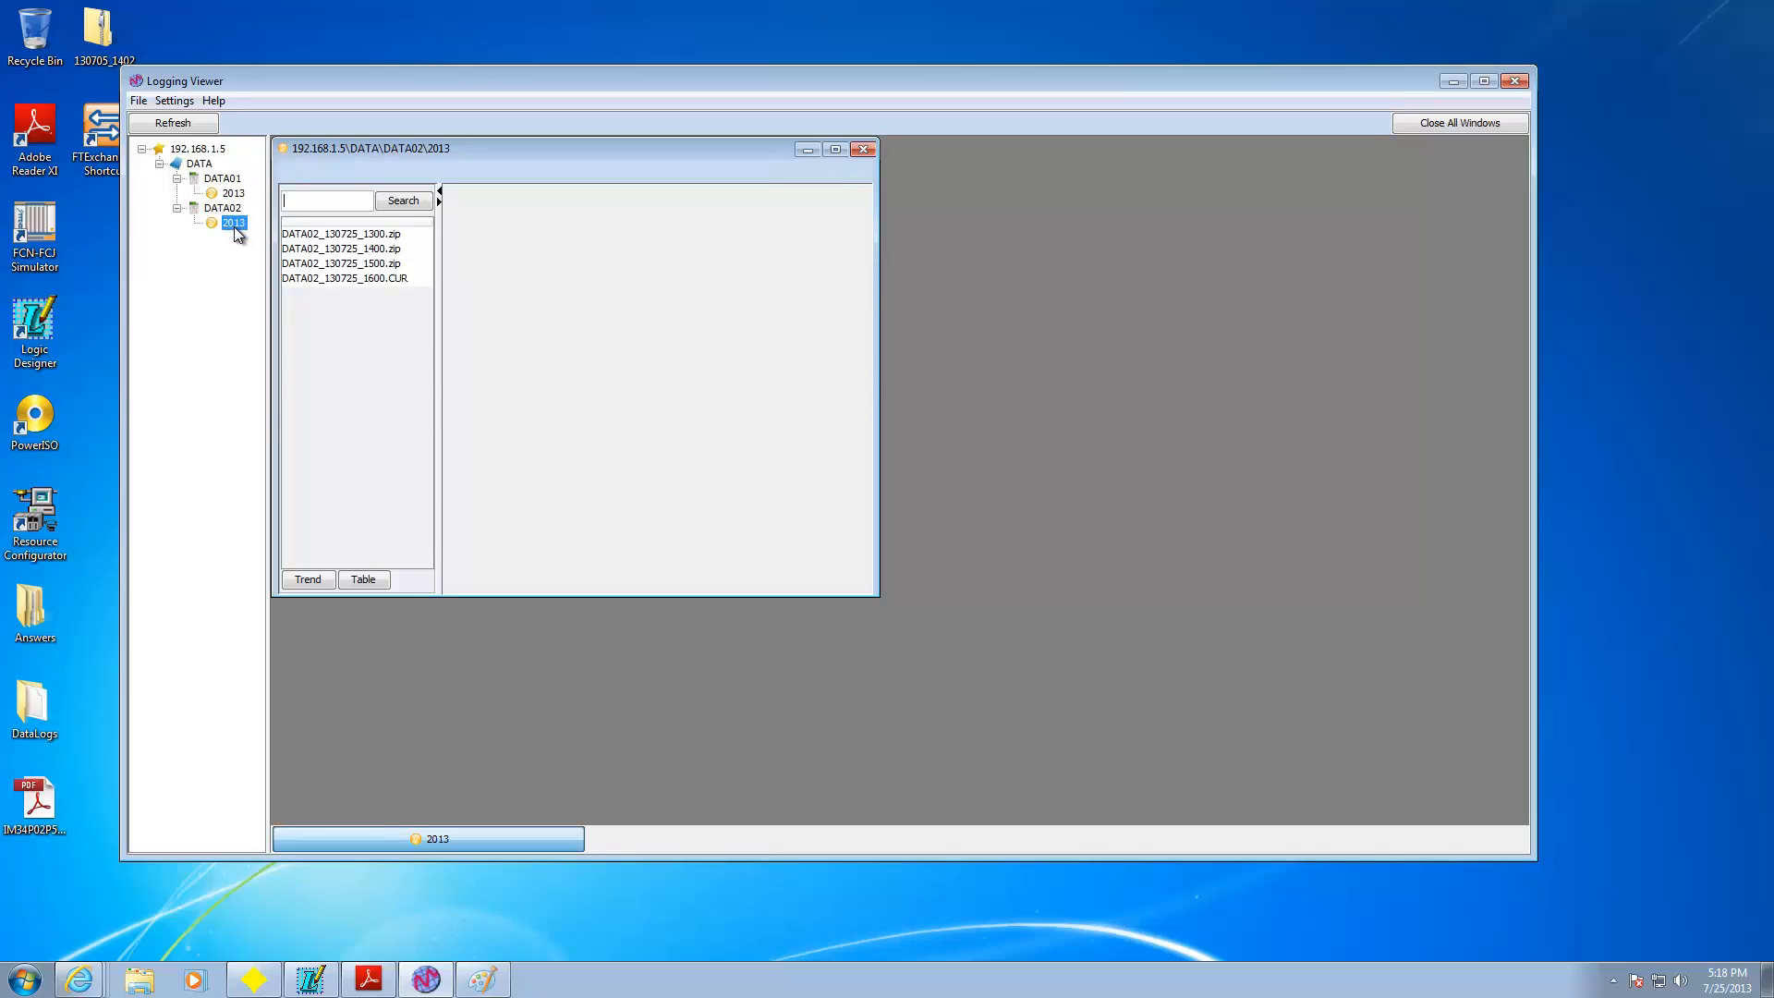
double_click(401, 278)
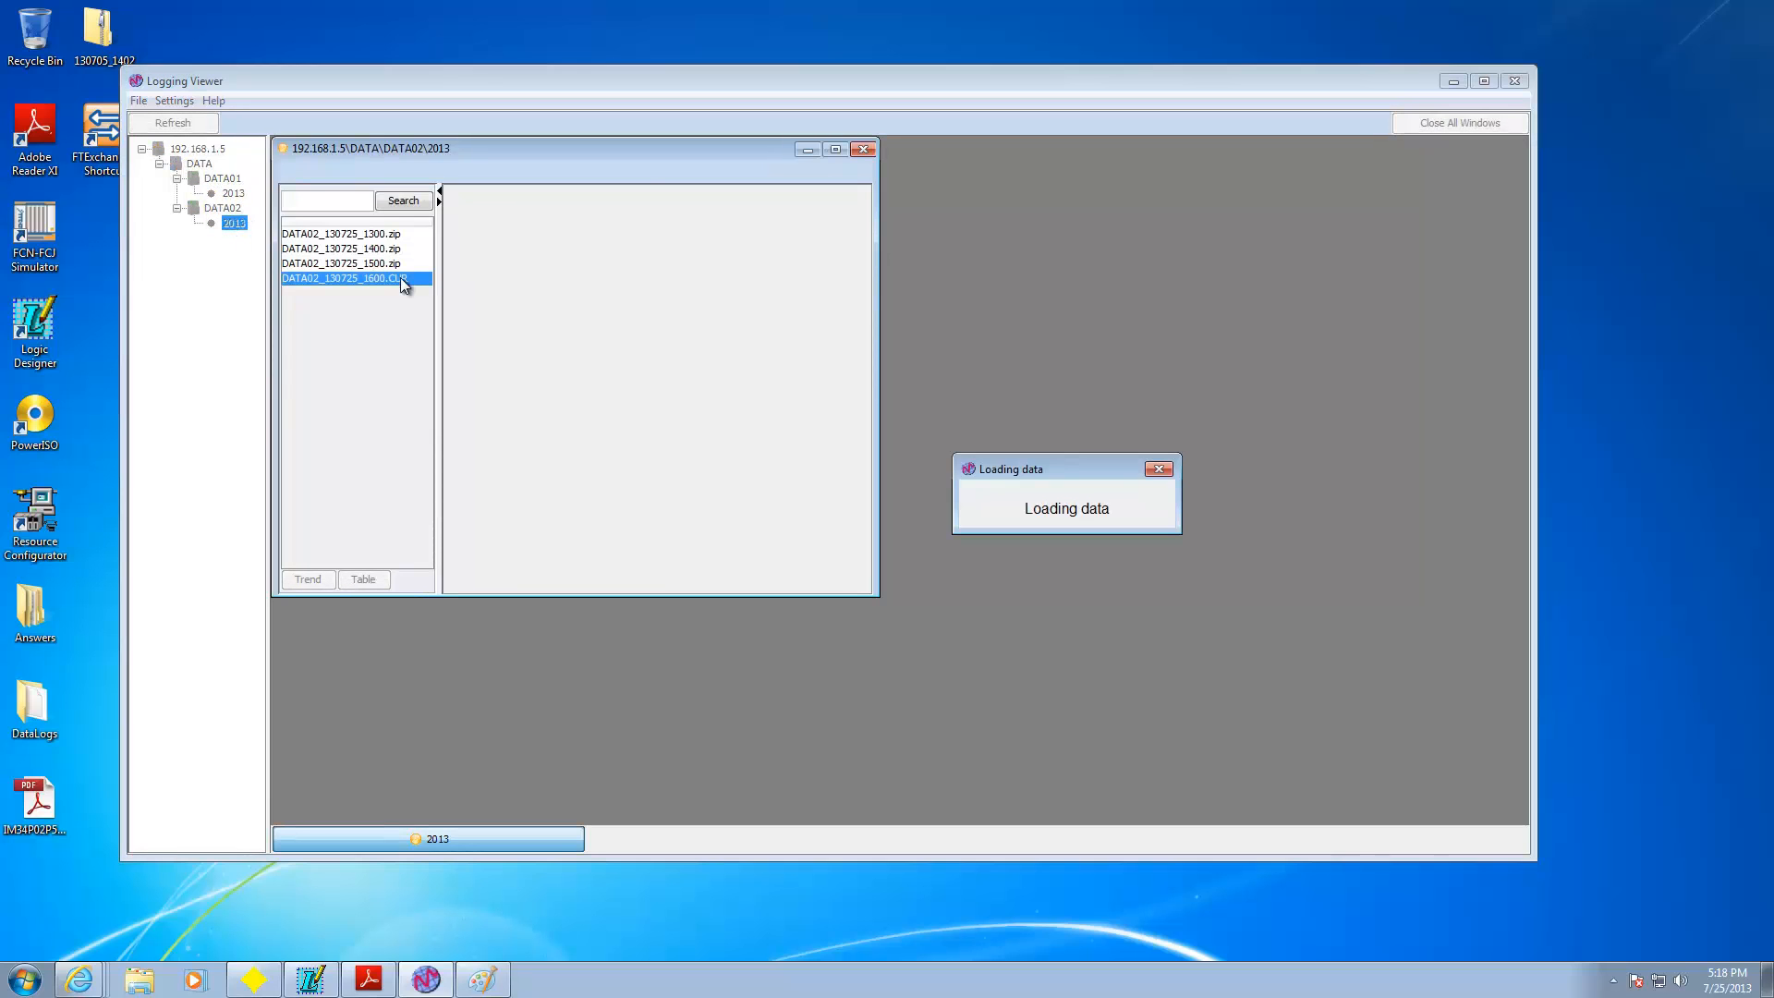
left_click(308, 579)
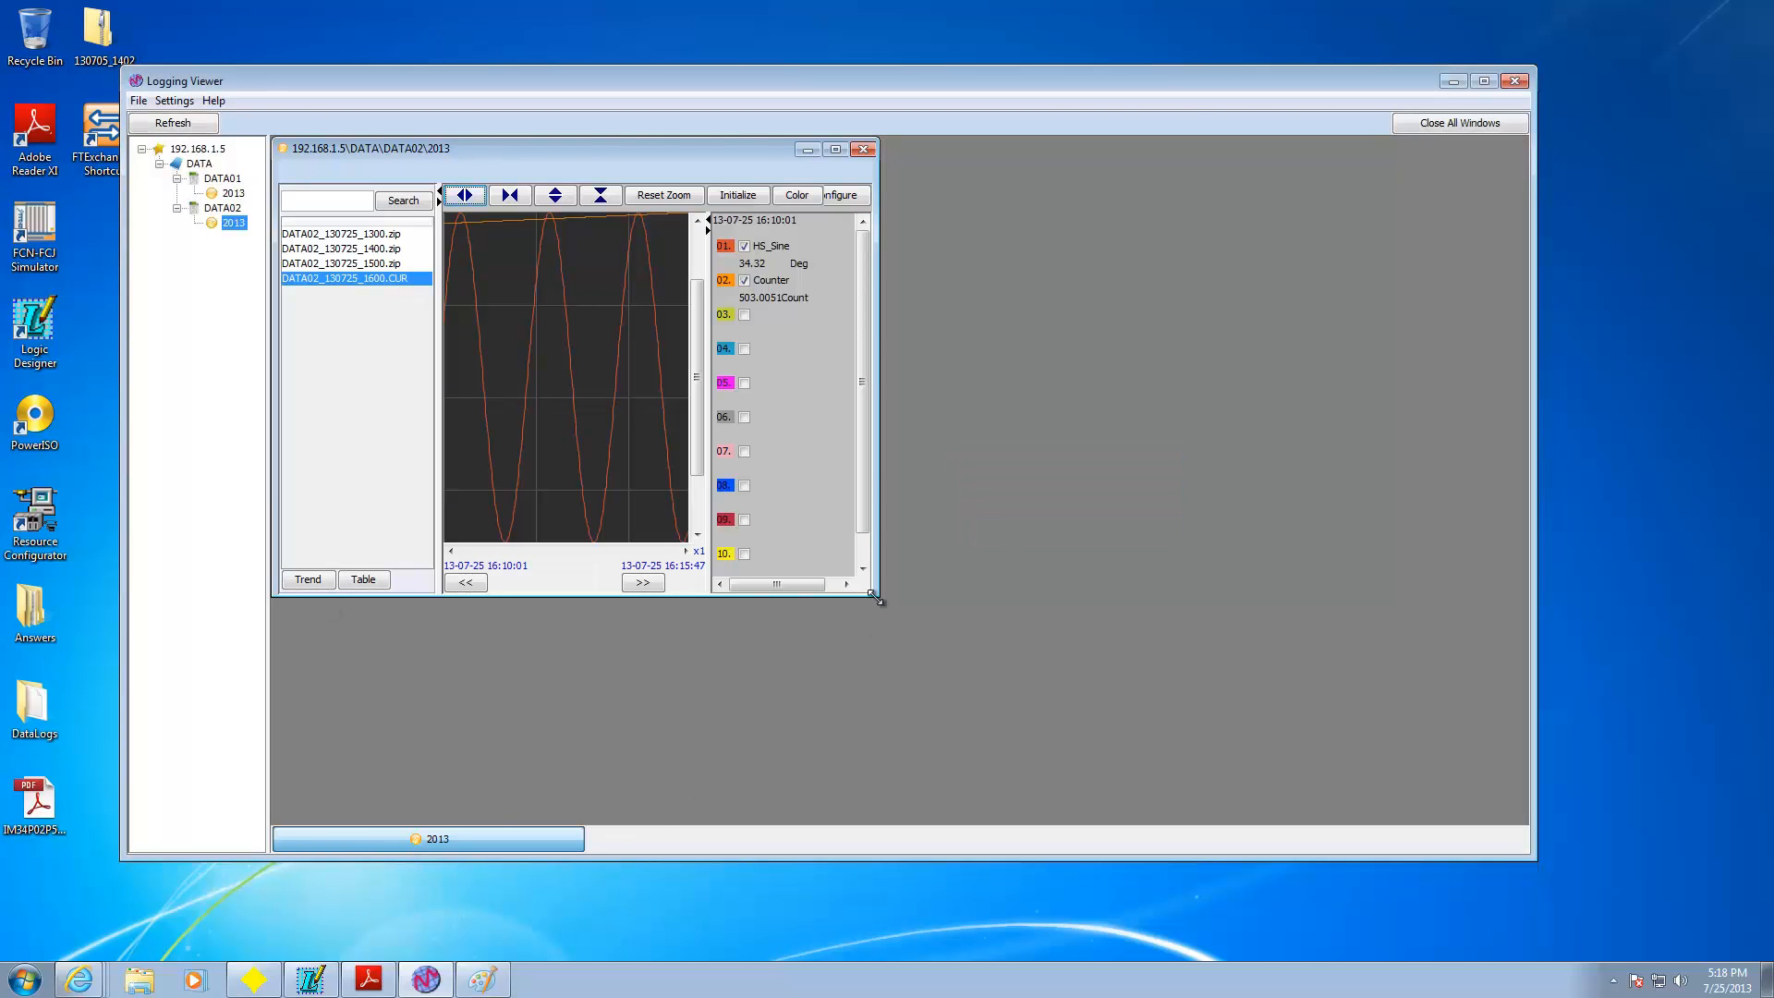
left_click_drag(875, 599, 1495, 823)
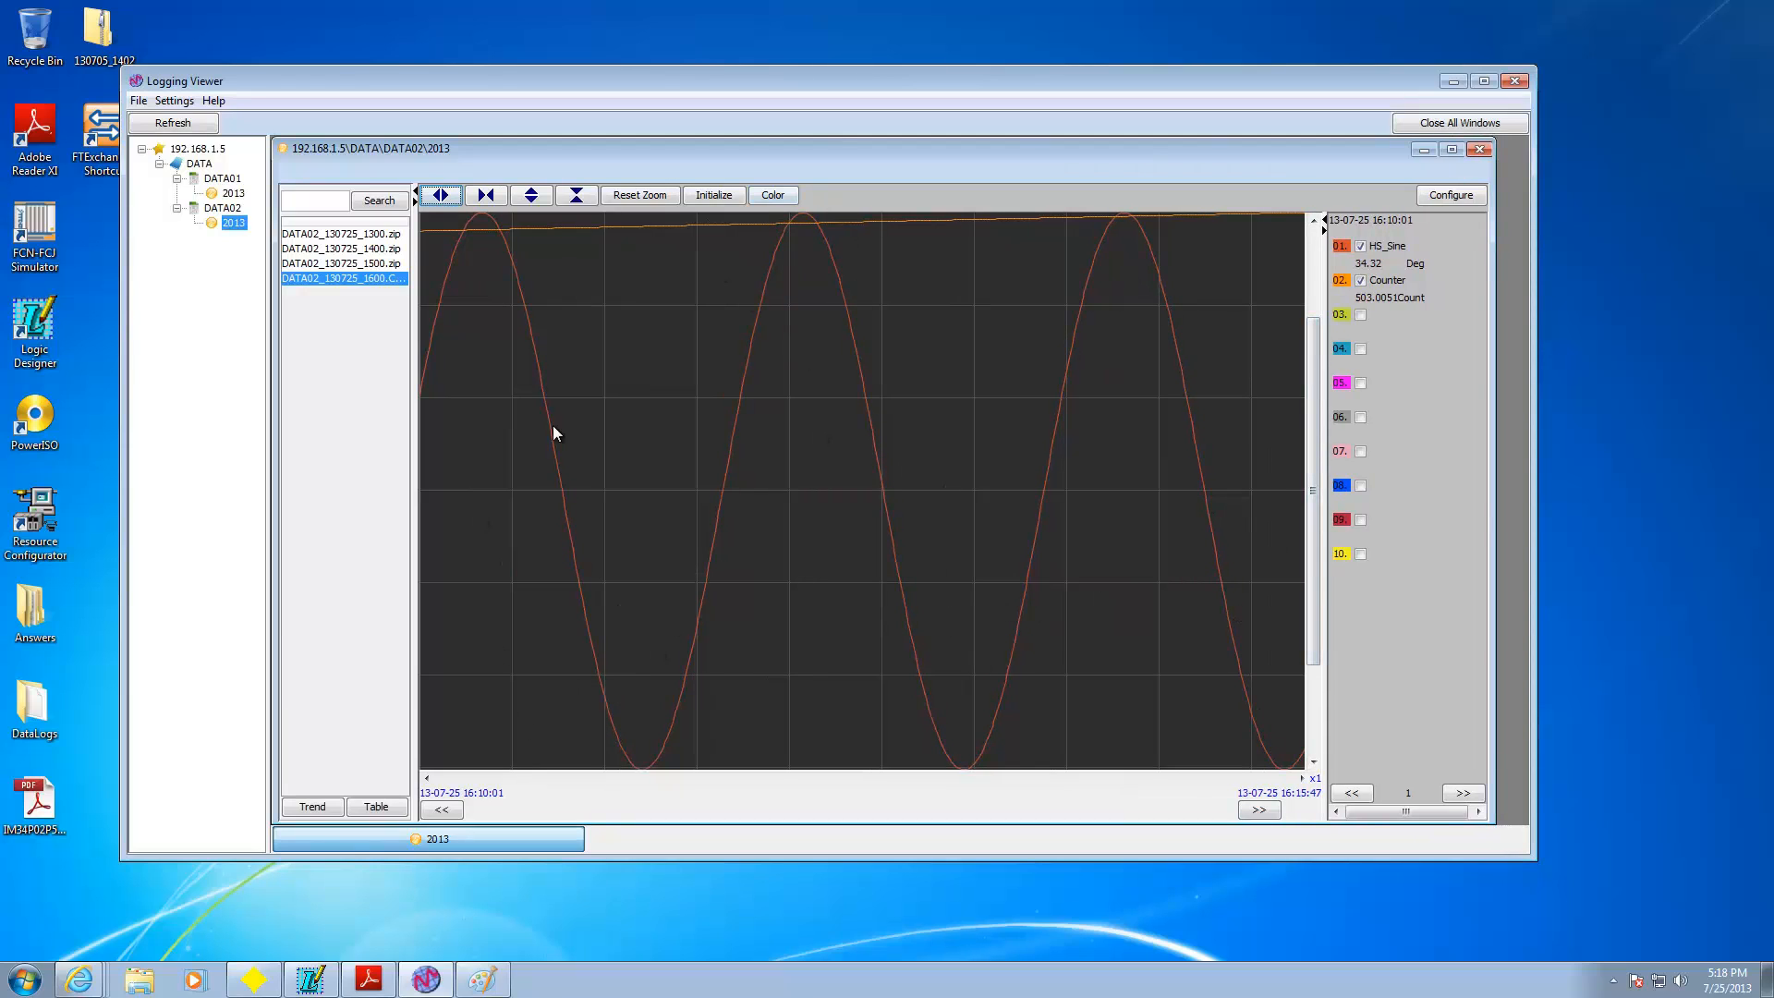
- Close the Logging Viewer and switch to the yokogawa.com bulletin PDF in Internet Explorer
left_click(1479, 150)
left_click(1515, 81)
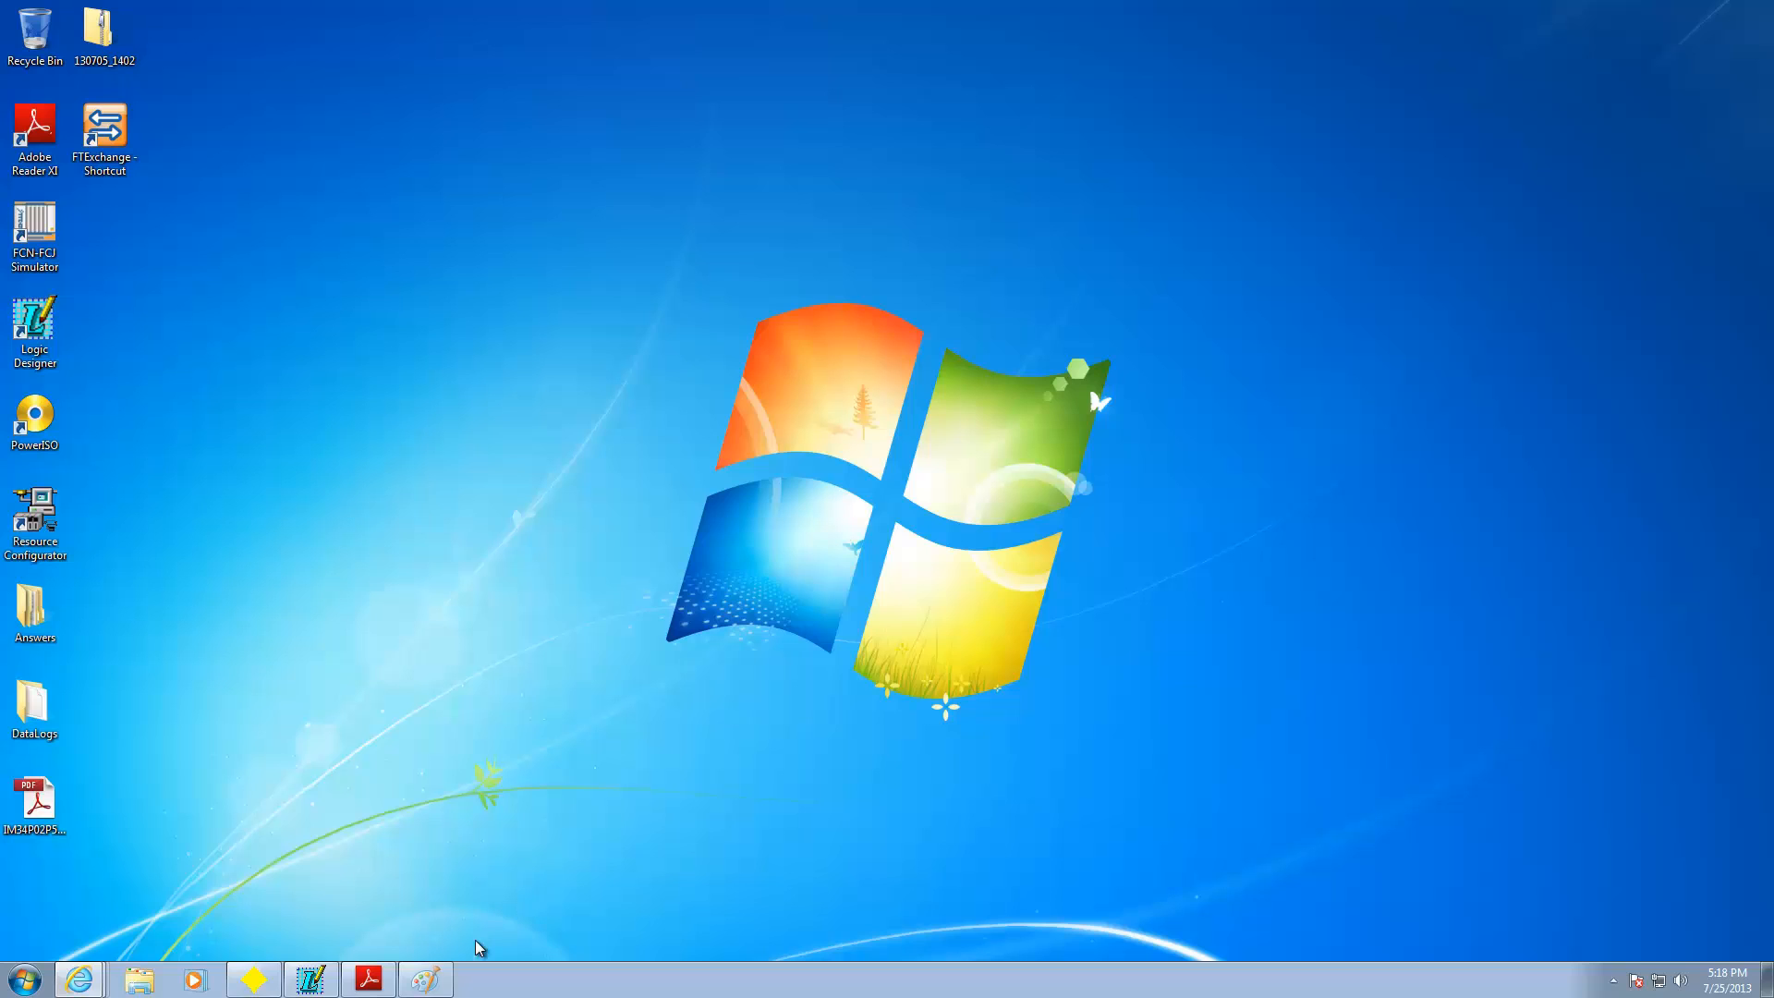
mouse_move(102, 978)
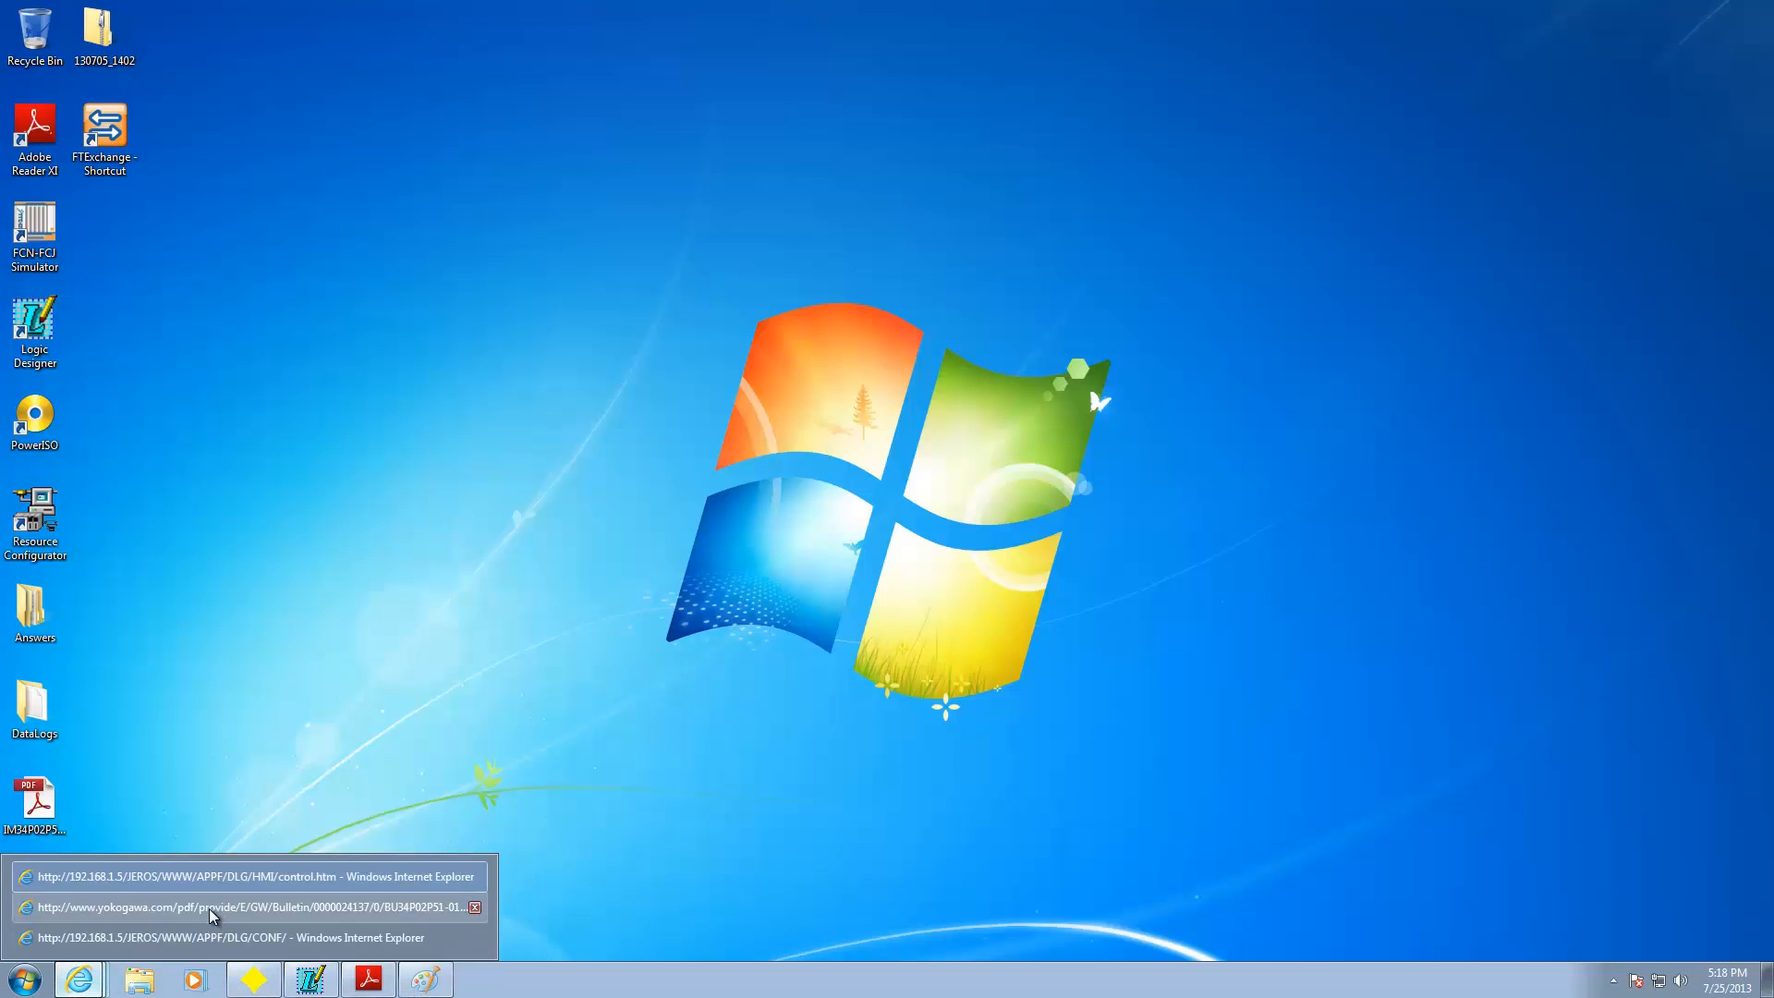
left_click(229, 876)
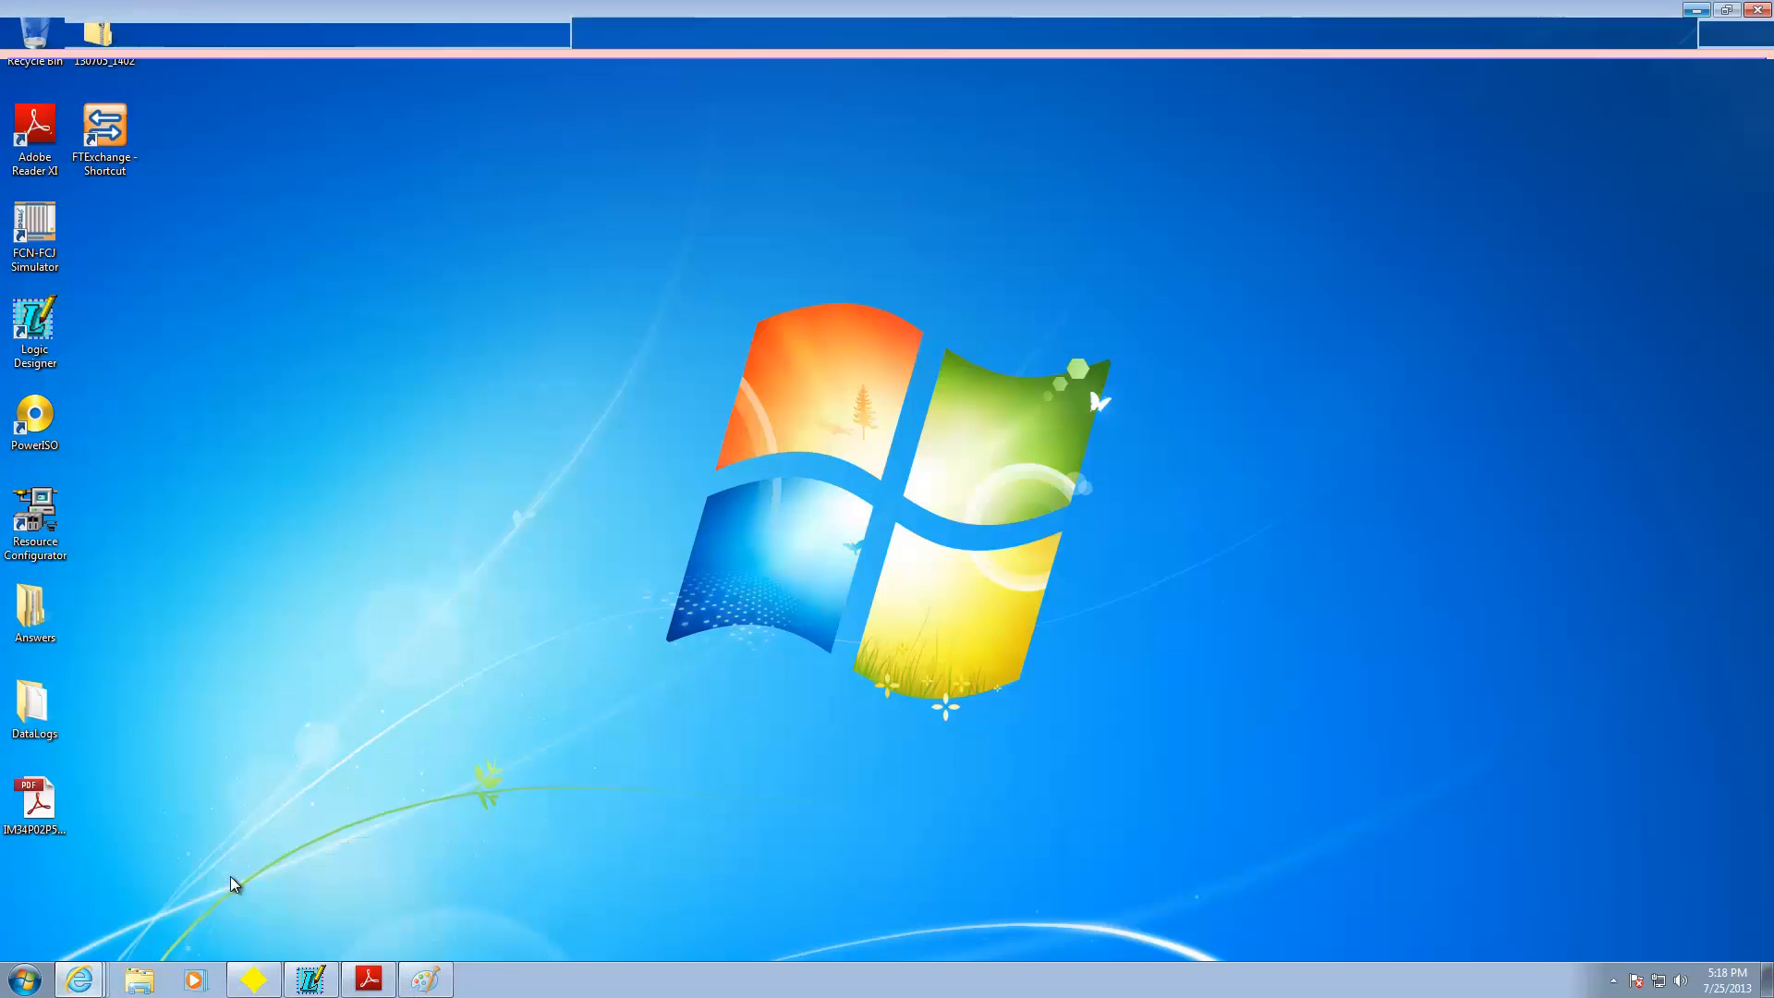
left_click(852, 40)
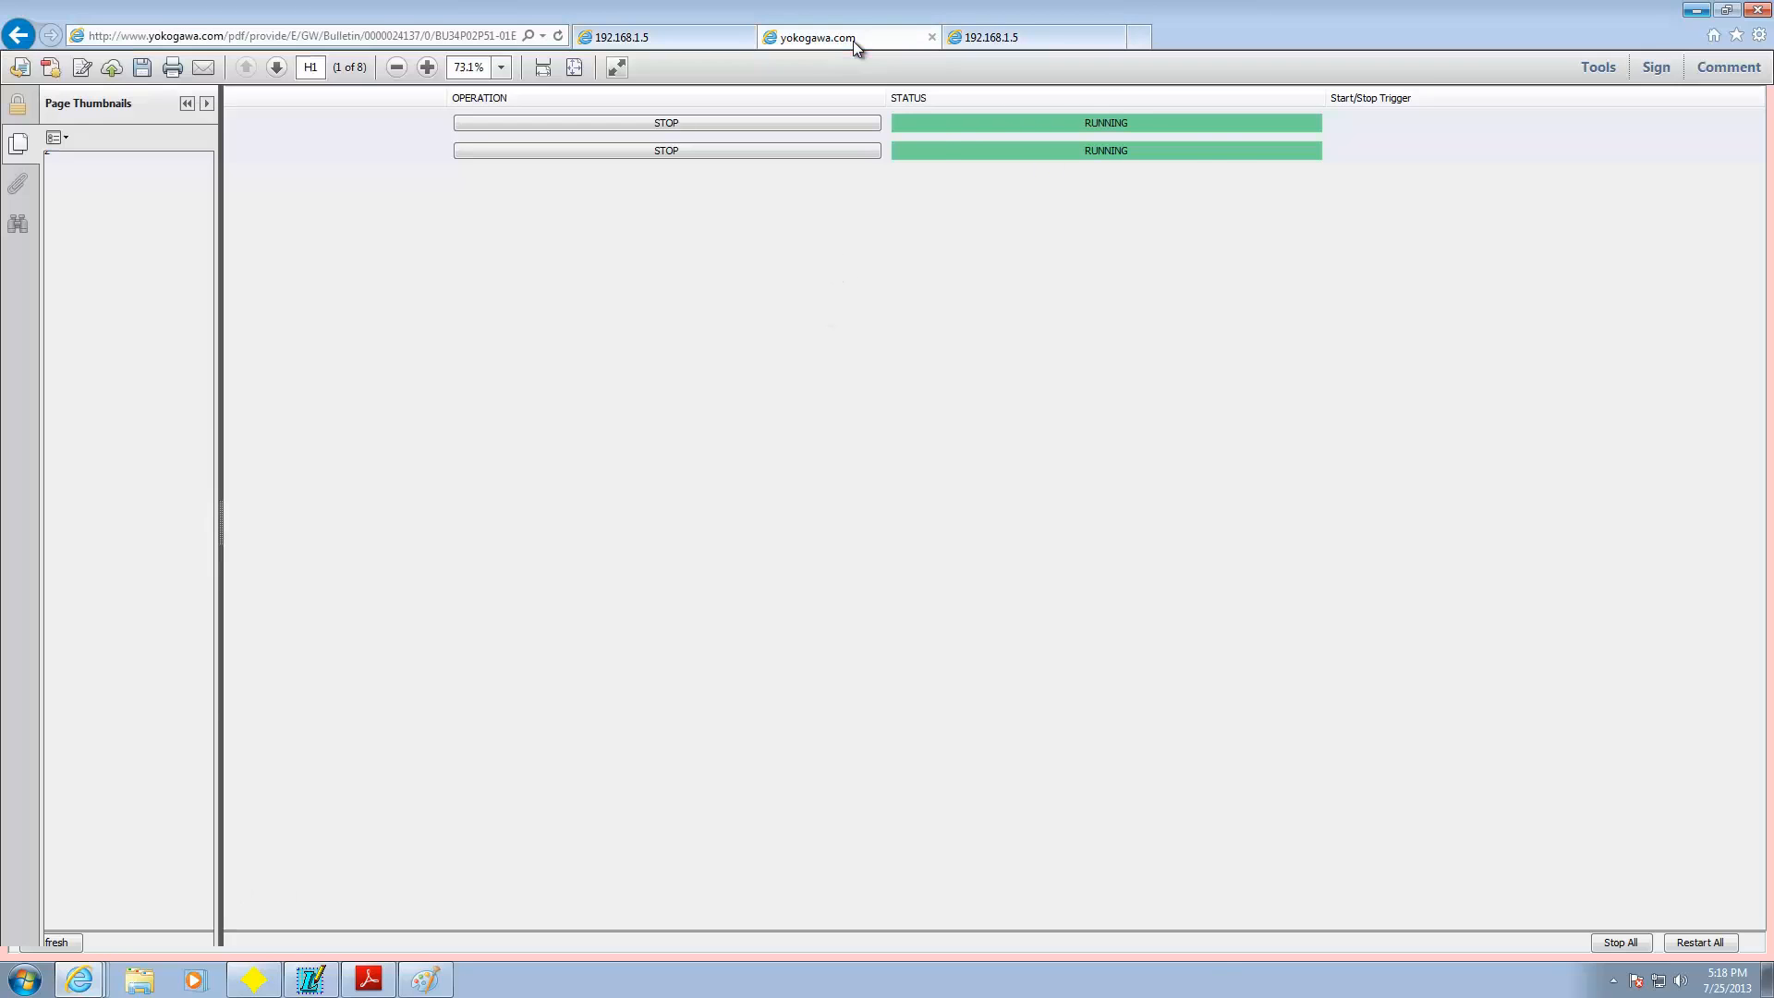